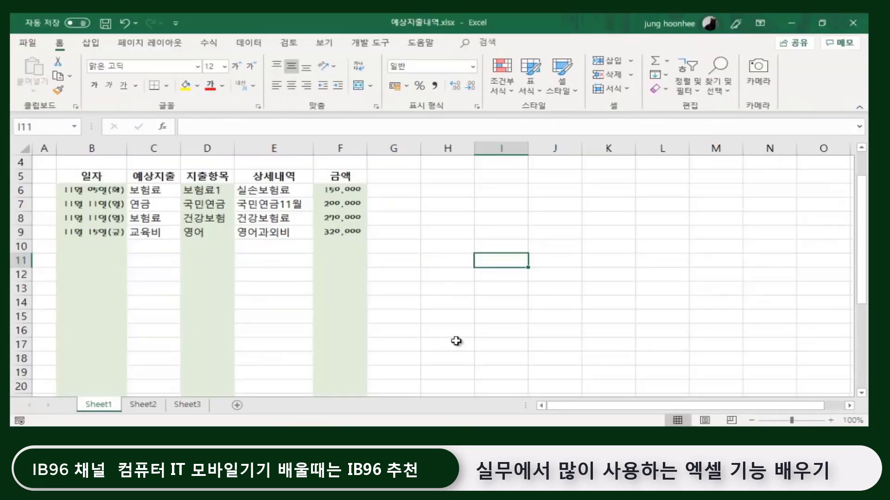
Look over the sheet, selecting the merged title cell and the empty merged cell E3.
{"action": "scroll", "coordinate": [449, 322], "scroll_direction": "up", "scroll_amount": 2, "text": "ctrl"}
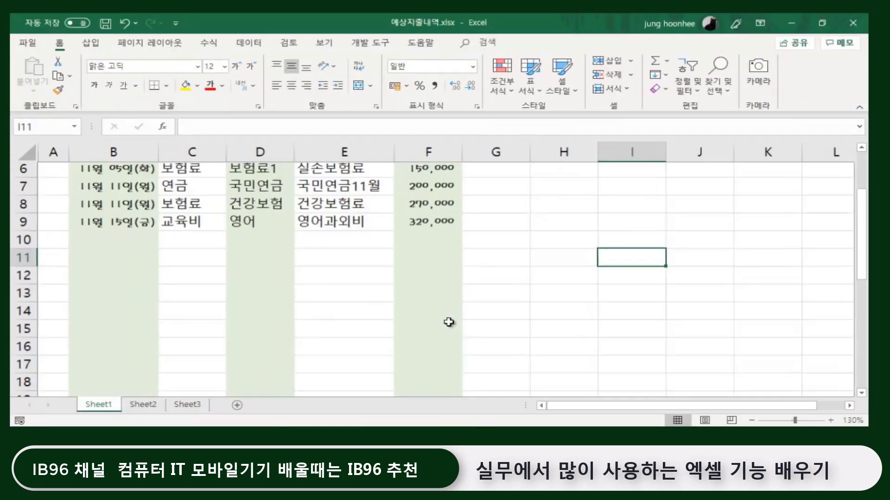
{"action": "scroll", "coordinate": [448, 319], "scroll_direction": "up", "scroll_amount": 2}
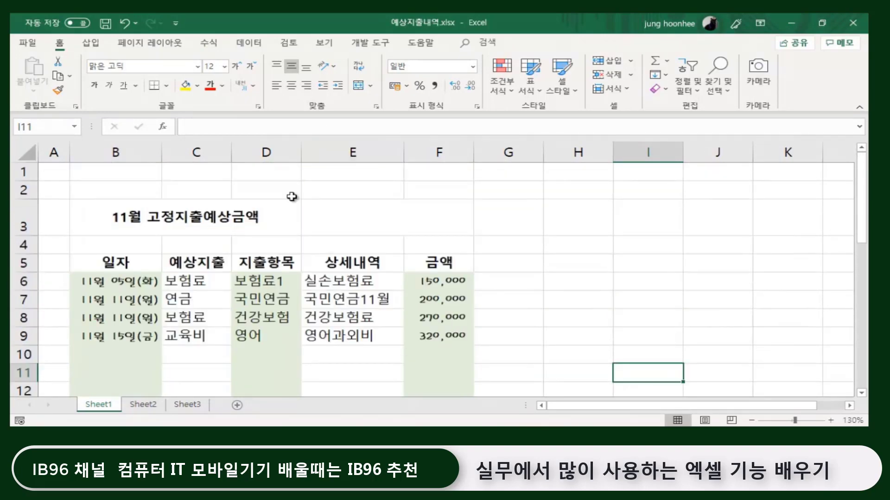
{"action": "scroll", "coordinate": [320, 241], "scroll_direction": "down", "scroll_amount": 2}
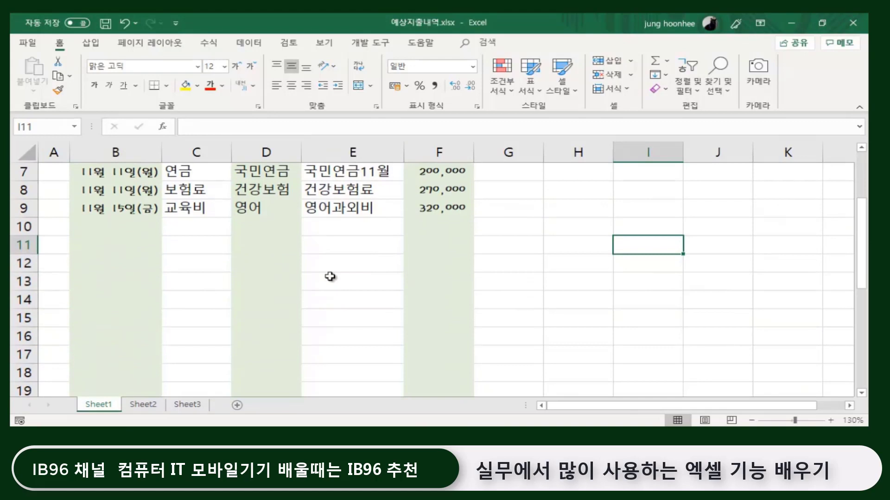
{"action": "scroll", "coordinate": [329, 276], "scroll_direction": "up", "scroll_amount": 2}
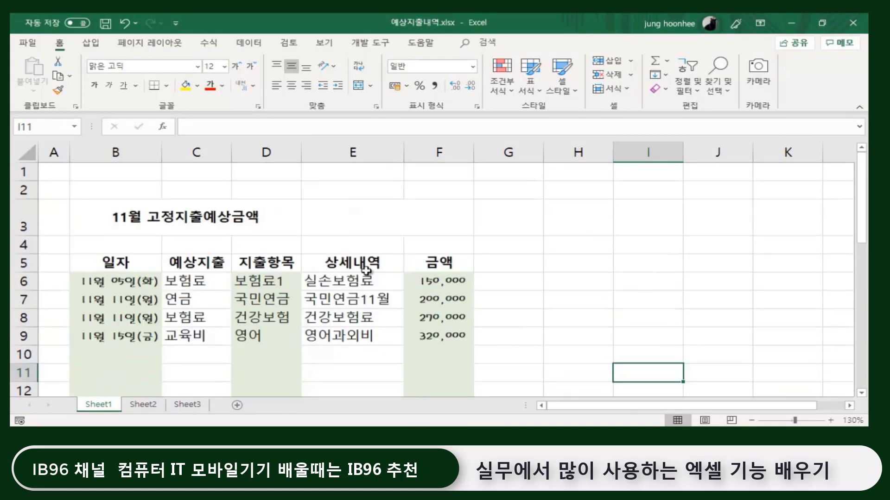
{"action": "left_click", "coordinate": [558, 268]}
{"action": "left_click", "coordinate": [535, 338]}
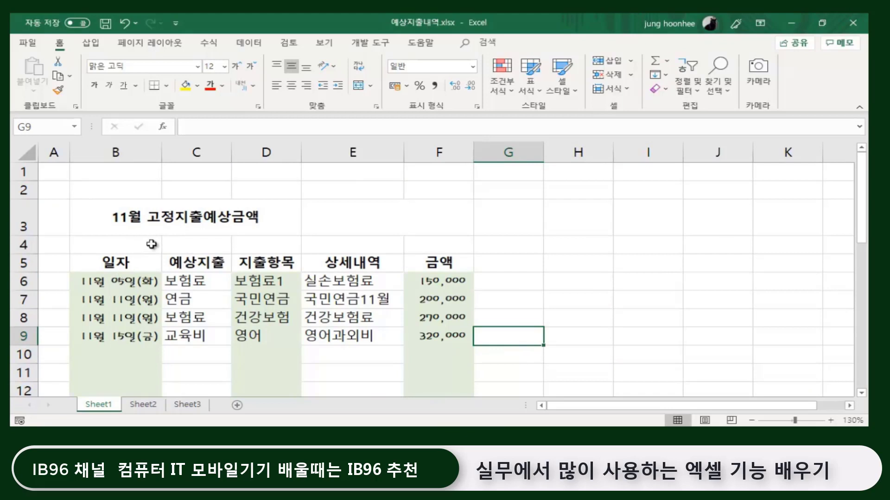
{"action": "left_click", "coordinate": [213, 218]}
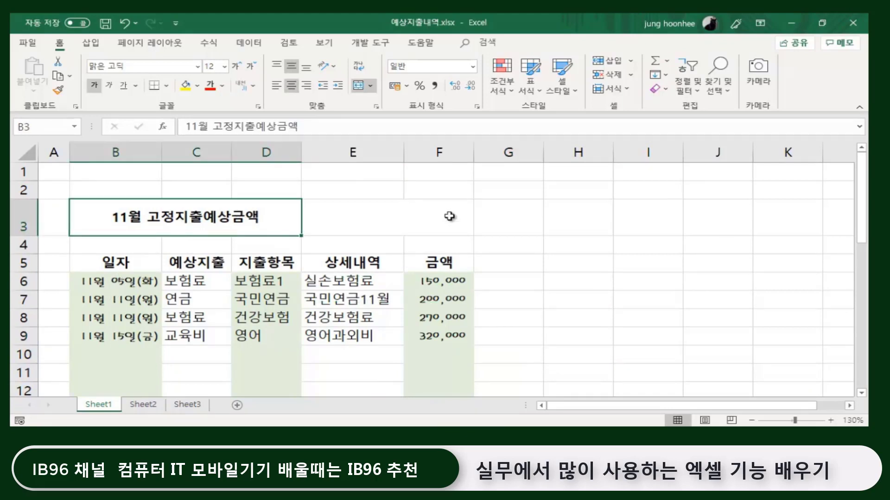
{"action": "left_click", "coordinate": [404, 217]}
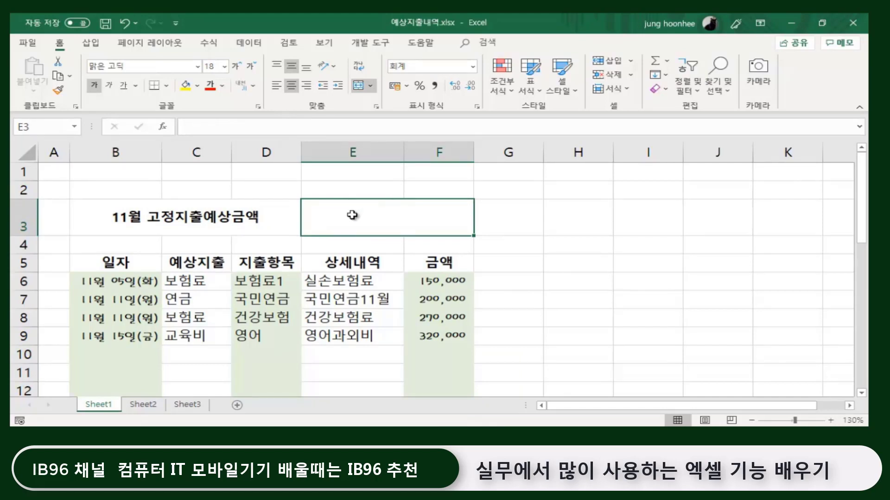
Check the amounts 150,000, 200,000 and 320,000 in column F.
{"action": "left_click", "coordinate": [442, 286]}
{"action": "left_click", "coordinate": [441, 308]}
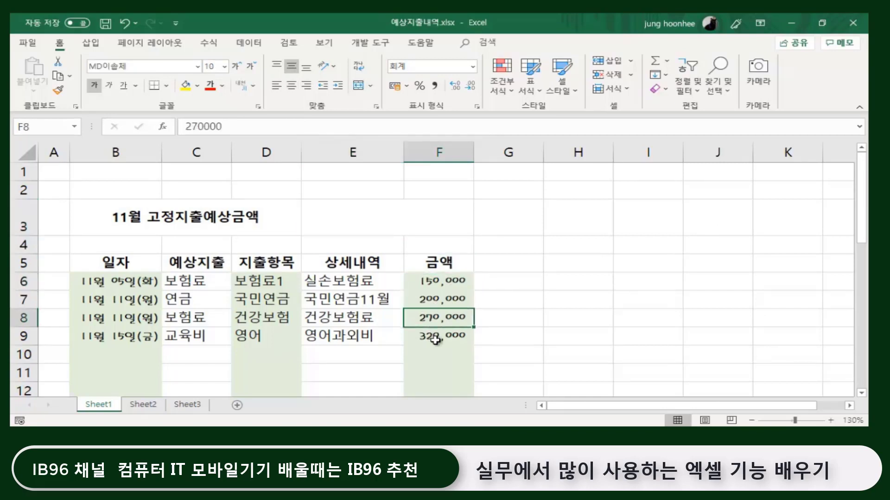
{"action": "left_click", "coordinate": [433, 338]}
{"action": "left_click", "coordinate": [407, 218]}
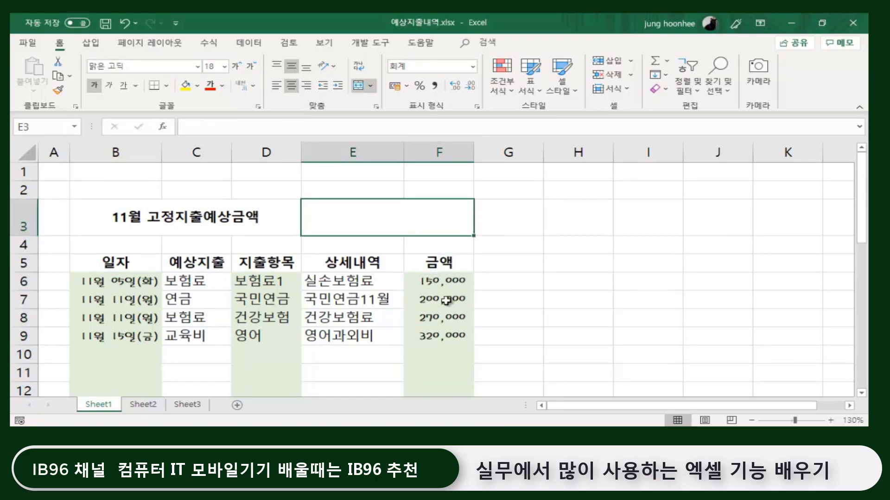
{"action": "left_click", "coordinate": [422, 284]}
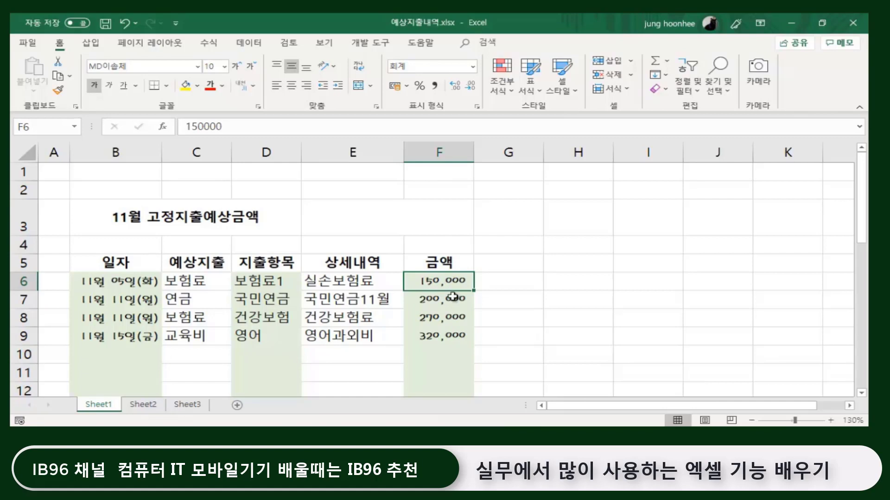
{"action": "scroll", "coordinate": [453, 297], "scroll_direction": "down", "scroll_amount": 9}
{"action": "scroll", "coordinate": [452, 297], "scroll_direction": "down", "scroll_amount": 5}
{"action": "scroll", "coordinate": [453, 296], "scroll_direction": "up", "scroll_amount": 5}
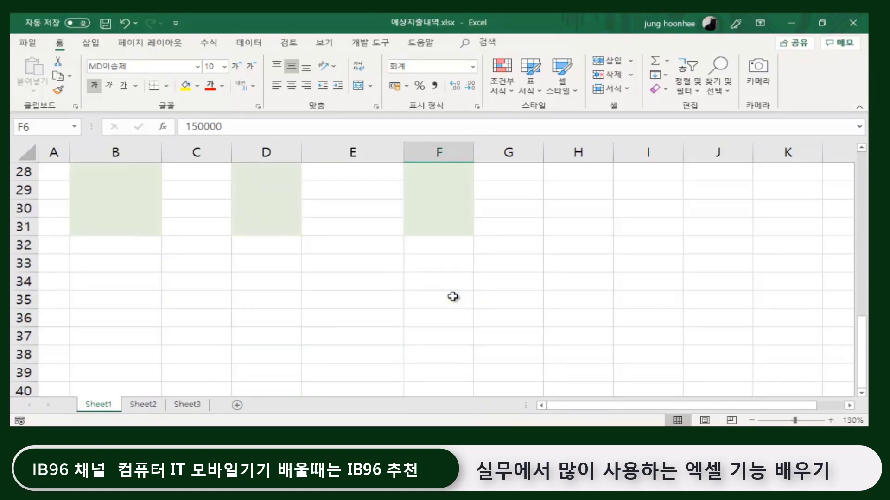
{"action": "scroll", "coordinate": [453, 297], "scroll_direction": "up", "scroll_amount": 9}
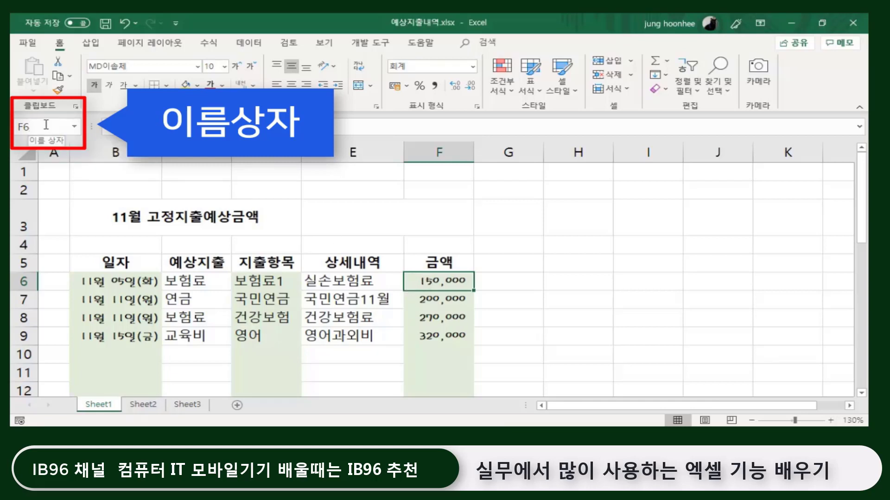
{"action": "type", "text": ":"}
Select the amount range F6:F31 through the Name Box, then deselect it.
{"action": "key", "text": "Return"}
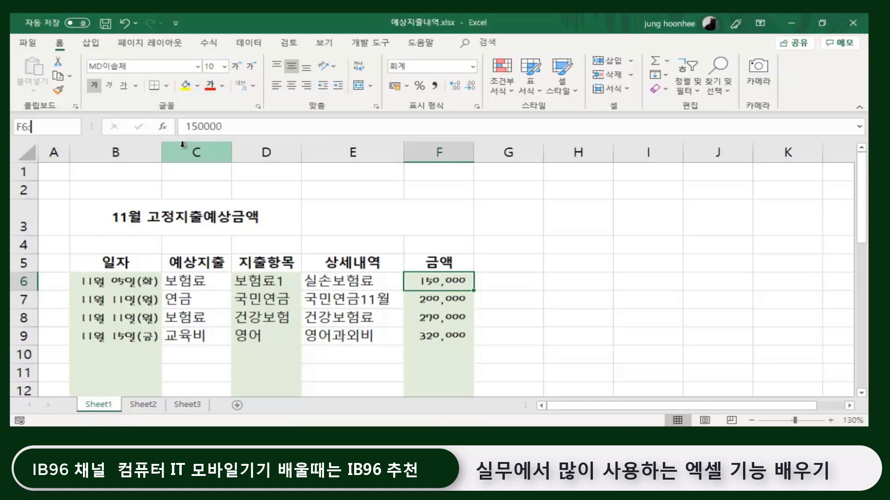
{"action": "type", "text": "ㄹ"}
{"action": "key", "text": "BackSpace"}
{"action": "key", "text": "BackSpace"}
{"action": "type", "text": "31"}
{"action": "key", "text": "Return"}
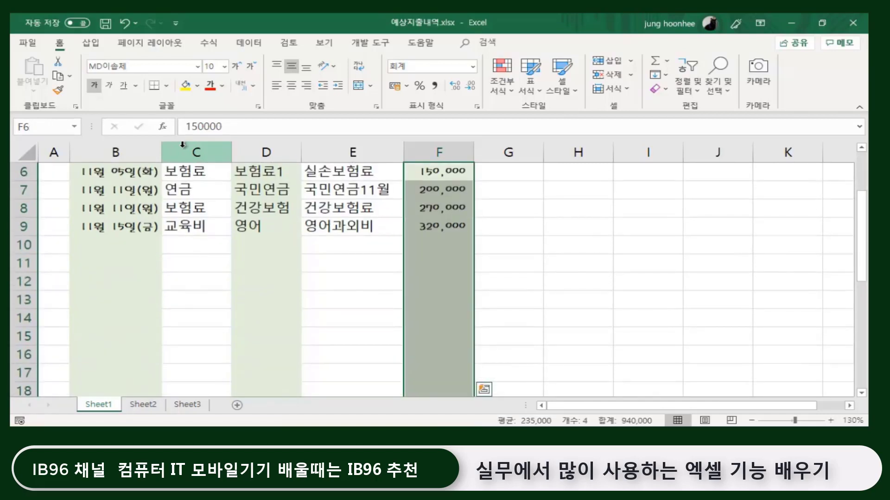
{"action": "scroll", "coordinate": [453, 245], "scroll_direction": "down", "scroll_amount": 2}
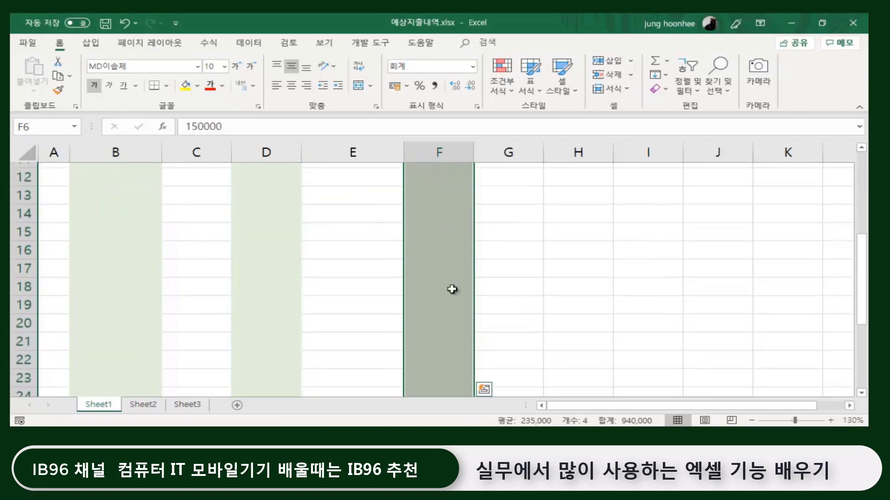
{"action": "scroll", "coordinate": [453, 297], "scroll_direction": "down", "scroll_amount": 2}
{"action": "scroll", "coordinate": [450, 324], "scroll_direction": "down", "scroll_amount": 3}
{"action": "scroll", "coordinate": [447, 341], "scroll_direction": "up", "scroll_amount": 2}
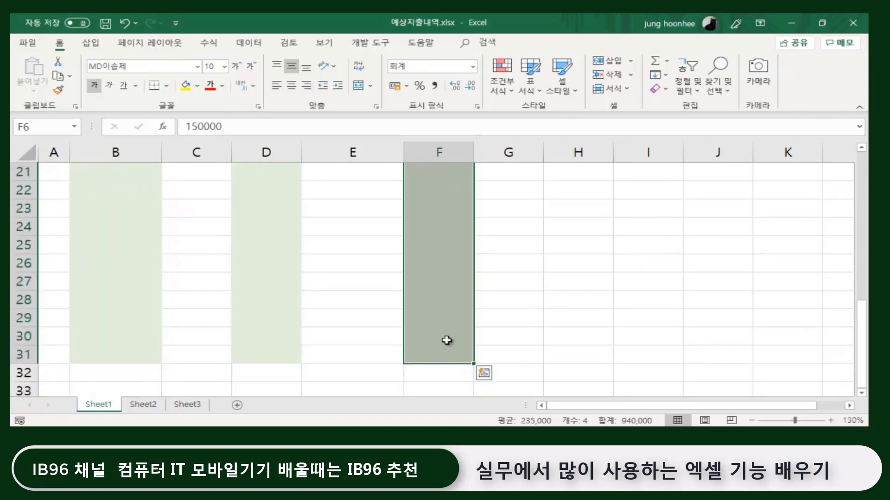
{"action": "scroll", "coordinate": [447, 342], "scroll_direction": "up", "scroll_amount": 4}
{"action": "scroll", "coordinate": [447, 341], "scroll_direction": "up", "scroll_amount": 3}
{"action": "left_click", "coordinate": [667, 278]}
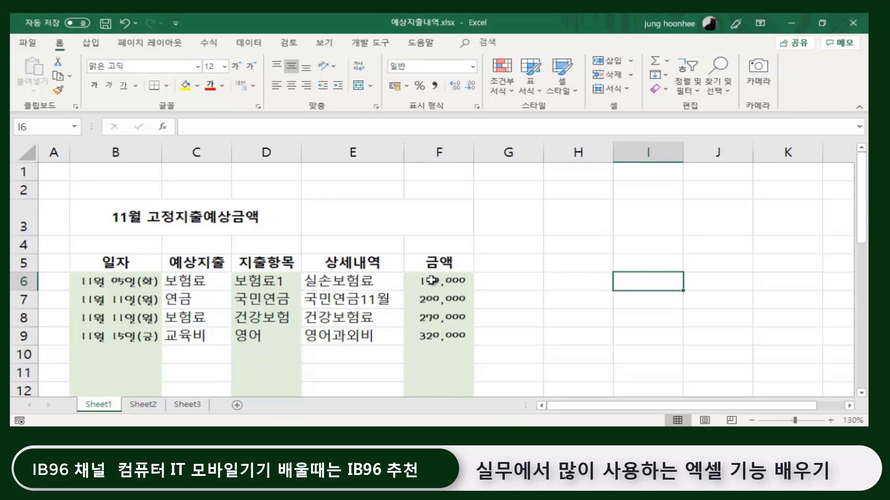
Select the whole table range B5:F31 through the Name Box, then clear the selection.
{"action": "left_click", "coordinate": [28, 125]}
{"action": "type", "text": "a"}
{"action": "key", "text": "BackSpace"}
{"action": "type", "text": "b"}
{"action": "type", "text": "5"}
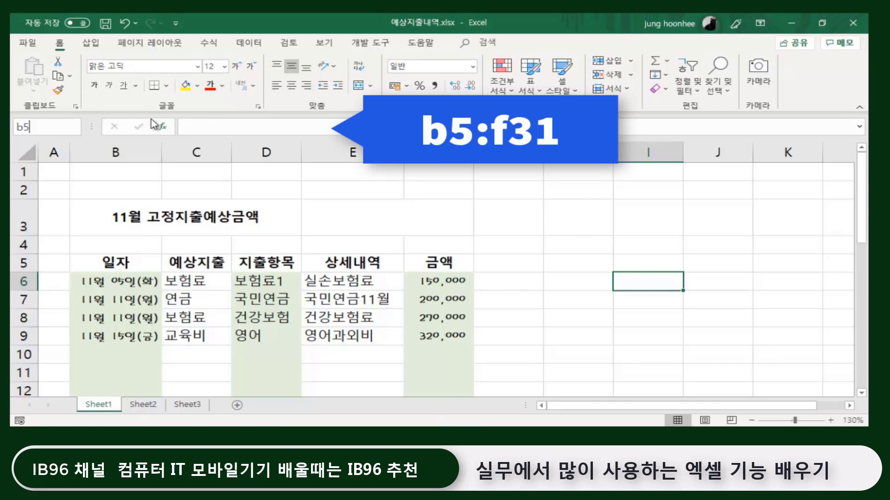
{"action": "type", "text": ":f3"}
{"action": "type", "text": "1"}
{"action": "key", "text": "Return"}
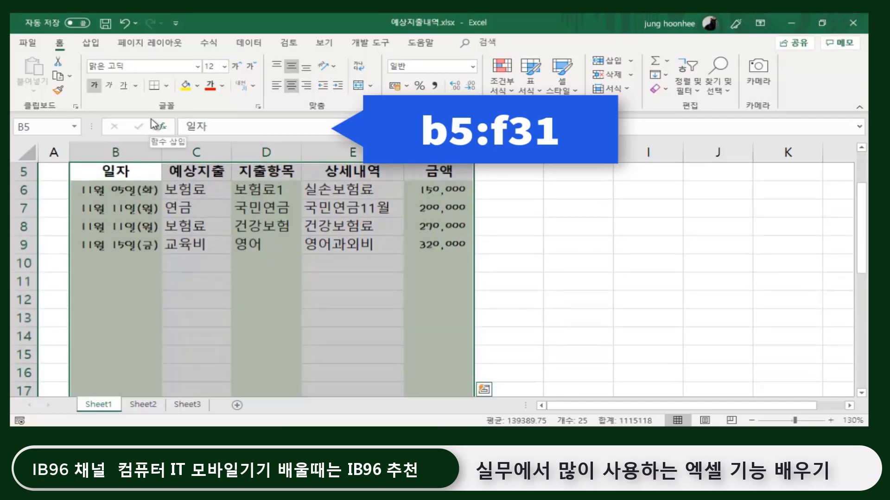
{"action": "scroll", "coordinate": [121, 230], "scroll_direction": "up", "scroll_amount": 2}
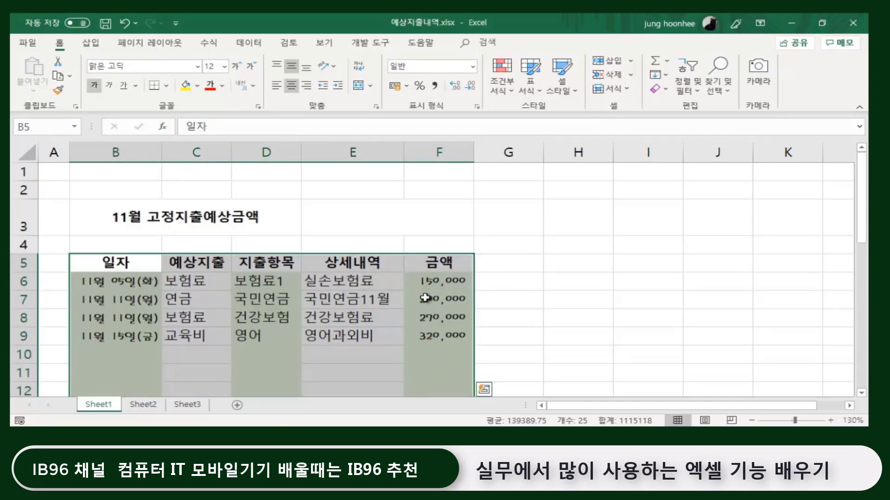
{"action": "scroll", "coordinate": [420, 308], "scroll_direction": "down", "scroll_amount": 2}
{"action": "scroll", "coordinate": [420, 310], "scroll_direction": "down", "scroll_amount": 3}
{"action": "scroll", "coordinate": [416, 318], "scroll_direction": "down", "scroll_amount": 3}
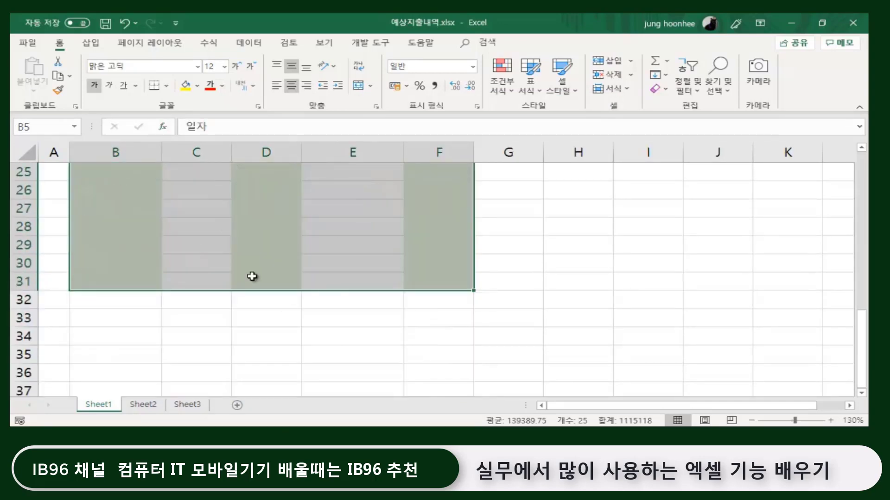
{"action": "scroll", "coordinate": [350, 238], "scroll_direction": "up", "scroll_amount": 3}
{"action": "scroll", "coordinate": [350, 237], "scroll_direction": "up", "scroll_amount": 5}
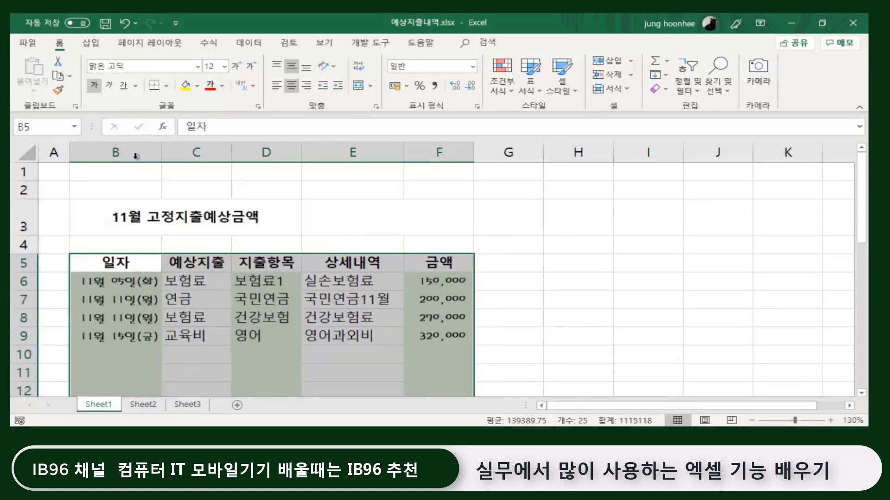
{"action": "left_click", "coordinate": [586, 245]}
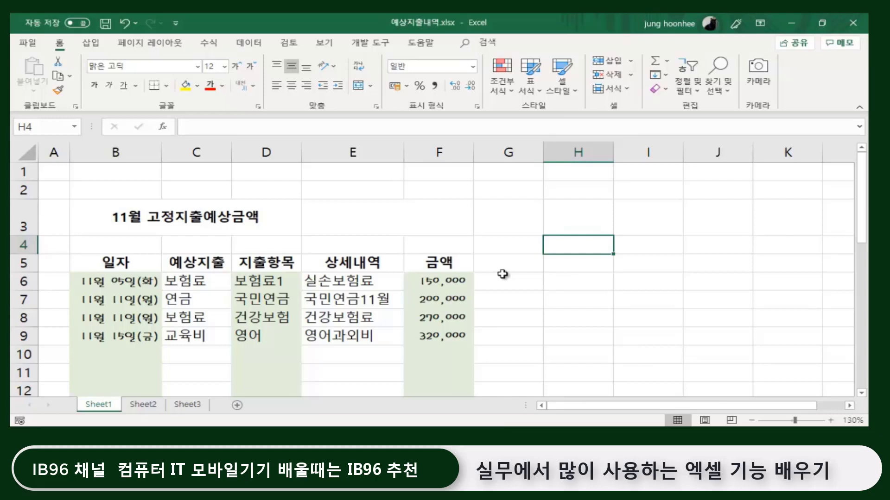
Recheck the amounts 150,000, 200,000 and 320,000 in column F.
{"action": "left_click", "coordinate": [514, 280]}
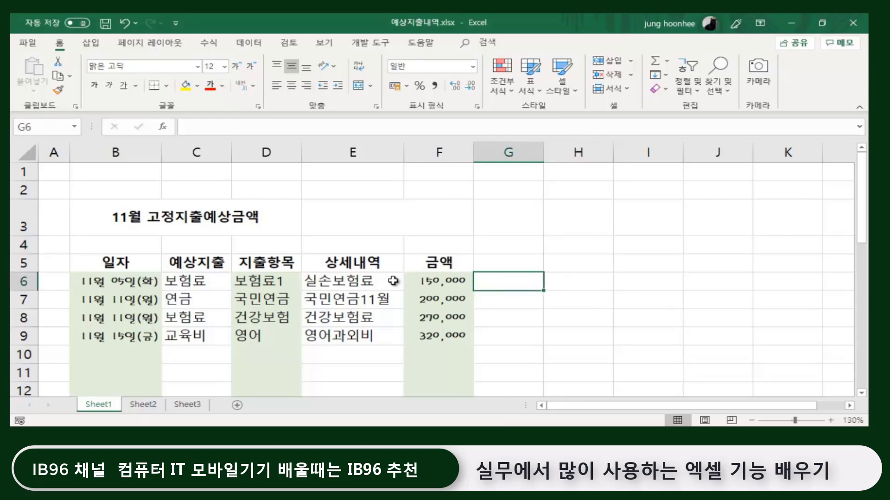
{"action": "left_click", "coordinate": [431, 281]}
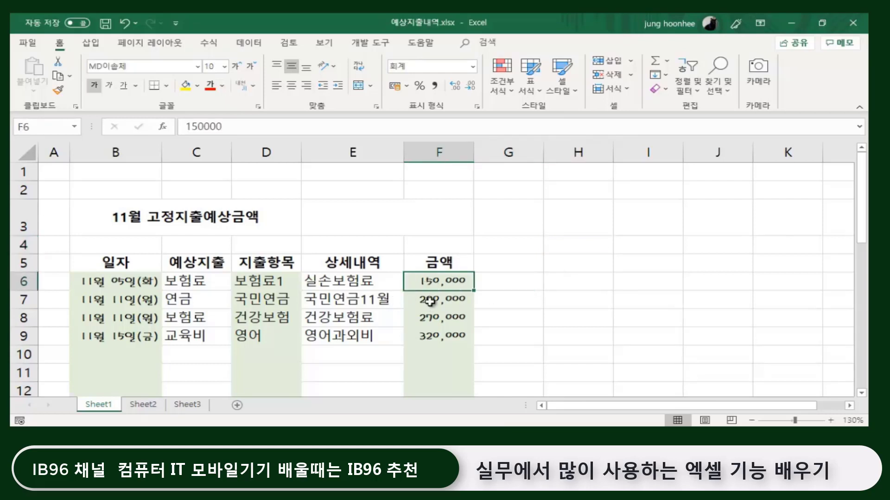
{"action": "left_click", "coordinate": [430, 299]}
{"action": "left_click", "coordinate": [434, 332]}
{"action": "left_click", "coordinate": [425, 281]}
Start an empty =SUM() formula with AutoSum in merged cell E3.
{"action": "left_click", "coordinate": [364, 222]}
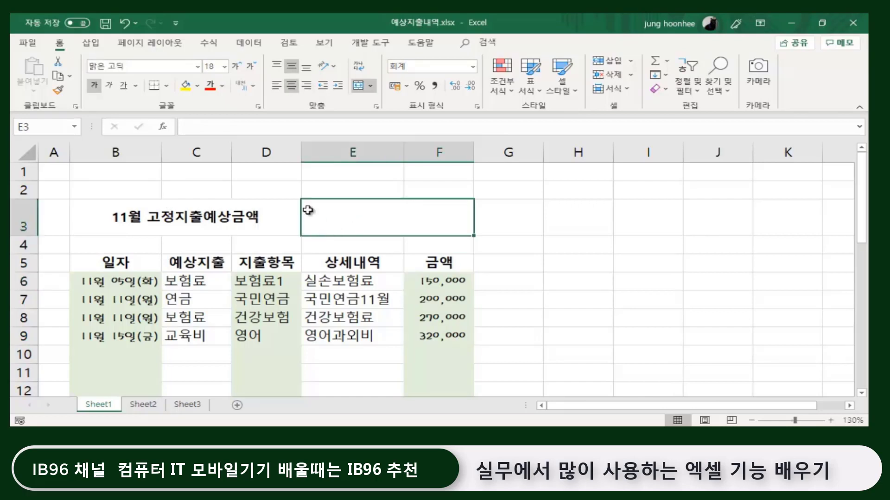
{"action": "left_click", "coordinate": [428, 287]}
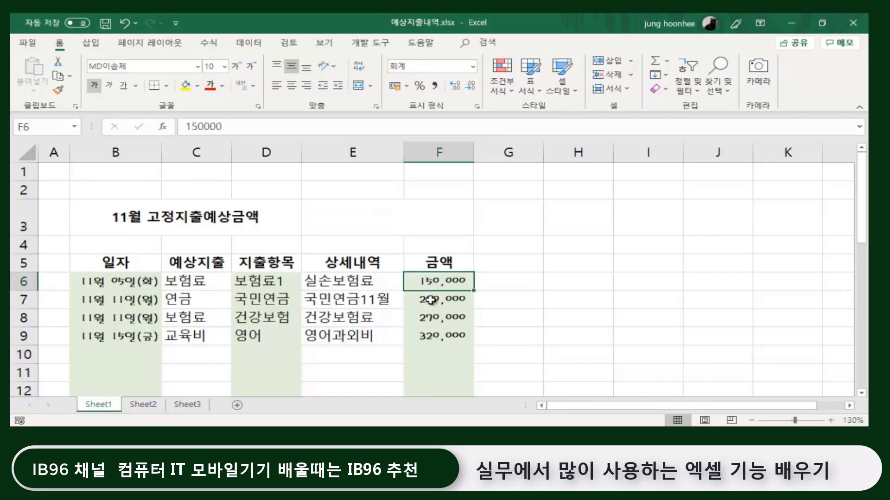
{"action": "left_click", "coordinate": [431, 301]}
{"action": "left_click", "coordinate": [432, 319]}
{"action": "left_click", "coordinate": [434, 336]}
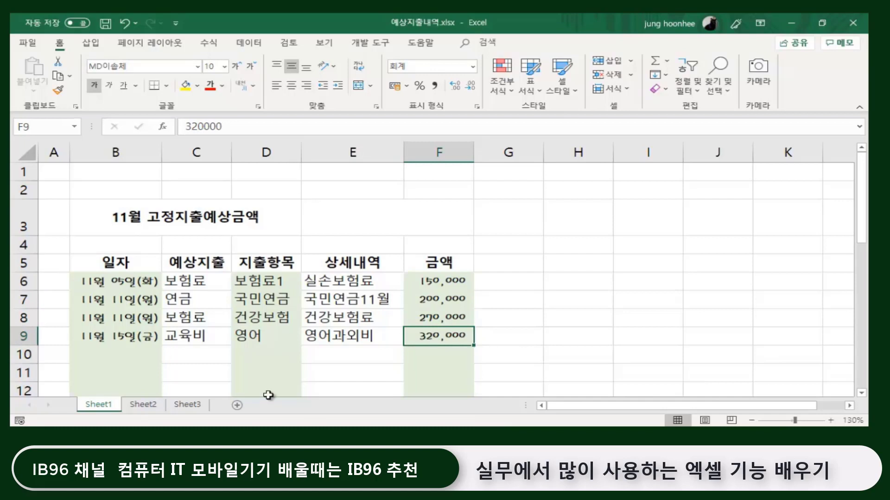
{"action": "left_click", "coordinate": [395, 230]}
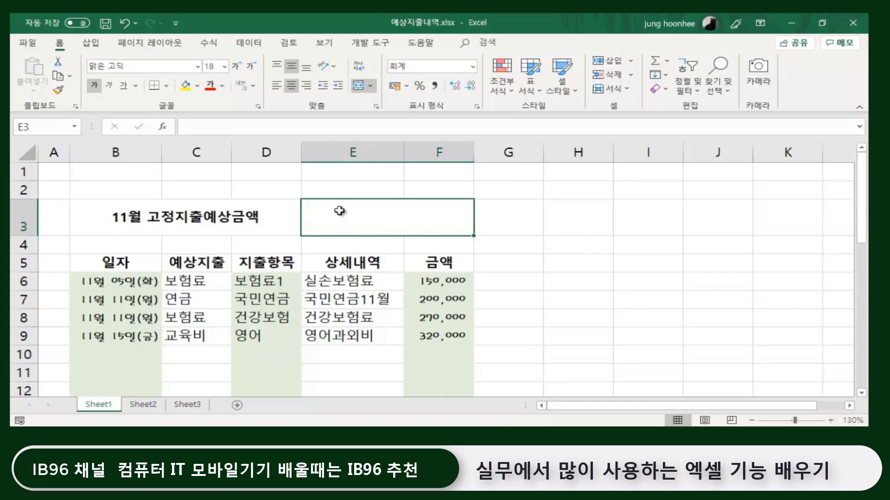
{"action": "left_click", "coordinate": [655, 61]}
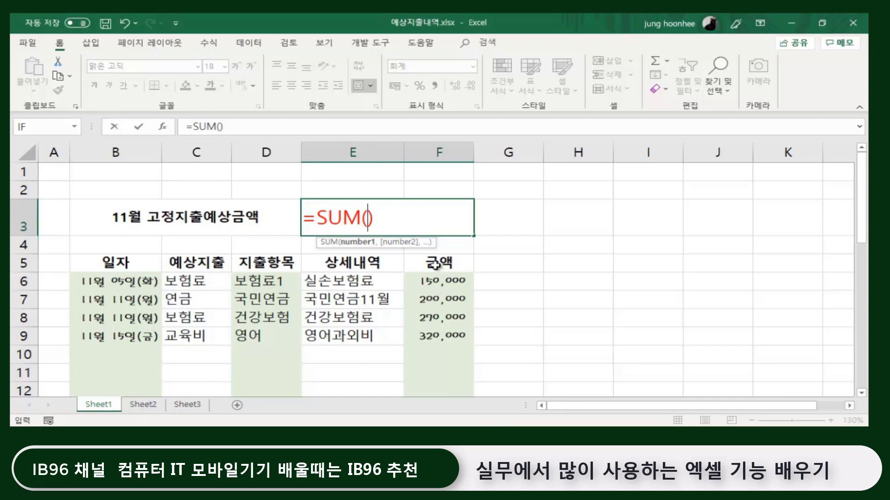
Complete E3's formula as =SUM(F6:F31) so the title total shows 940,000.
{"action": "left_click", "coordinate": [441, 279]}
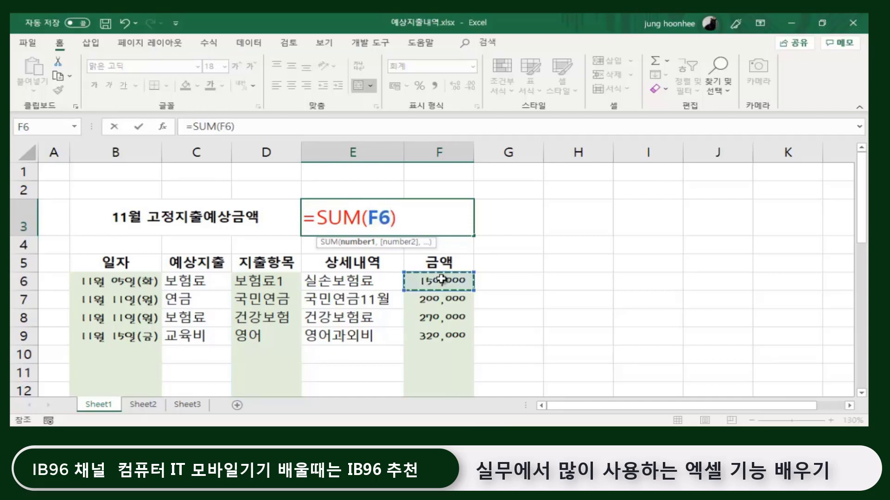
{"action": "left_click_drag", "start_coordinate": [441, 280], "coordinate": [448, 406]}
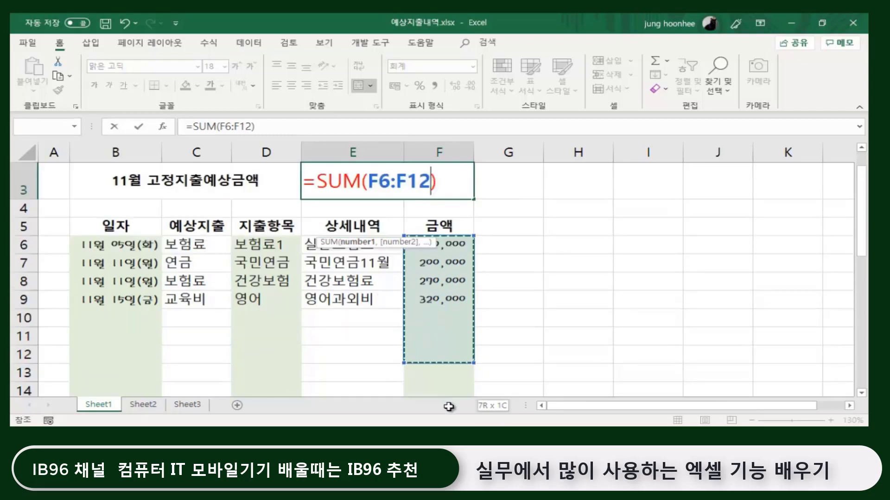
{"action": "left_click_drag", "start_coordinate": [448, 406], "coordinate": [445, 363]}
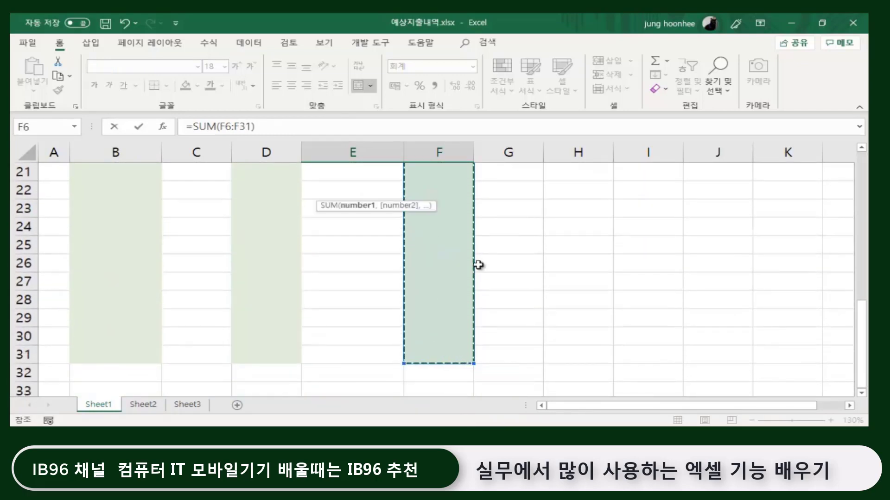
{"action": "scroll", "coordinate": [427, 231], "scroll_direction": "up", "scroll_amount": 2}
{"action": "scroll", "coordinate": [427, 230], "scroll_direction": "up", "scroll_amount": 3}
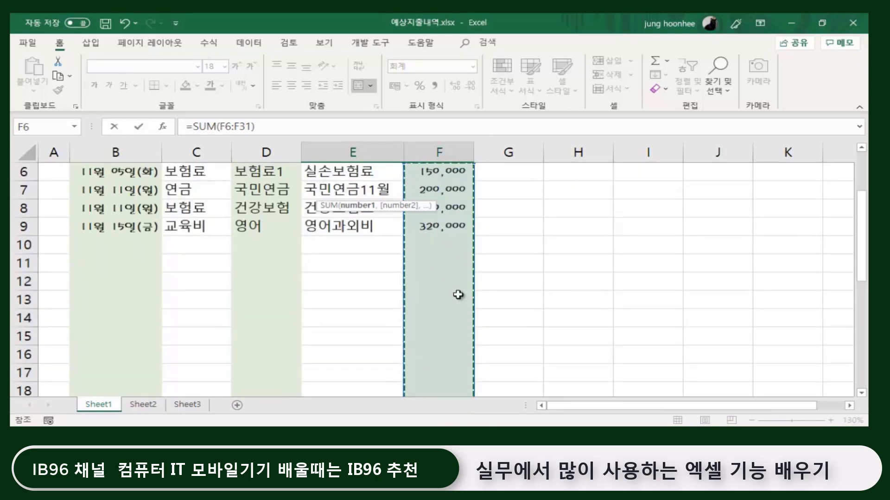
{"action": "scroll", "coordinate": [458, 295], "scroll_direction": "up", "scroll_amount": 2}
{"action": "key", "text": "Return"}
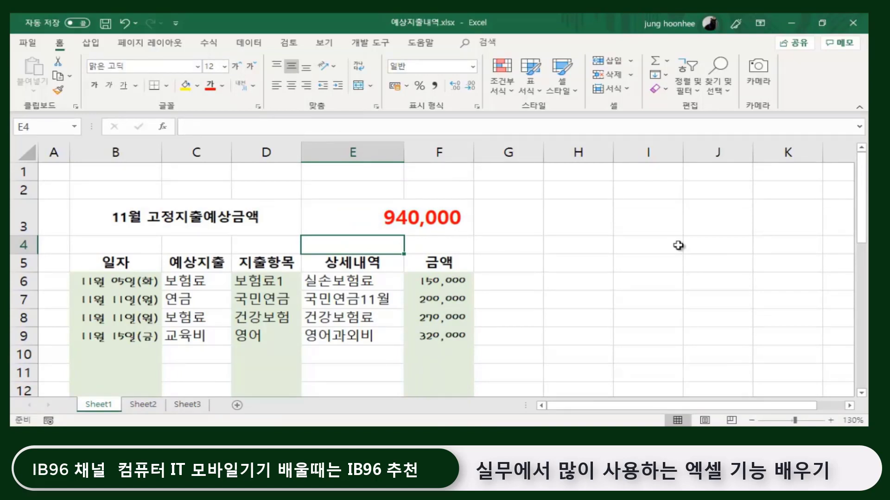
{"action": "left_click", "coordinate": [428, 219]}
Start row 10 with the date 11월 20일 and the category 전기료.
{"action": "left_click", "coordinate": [567, 286]}
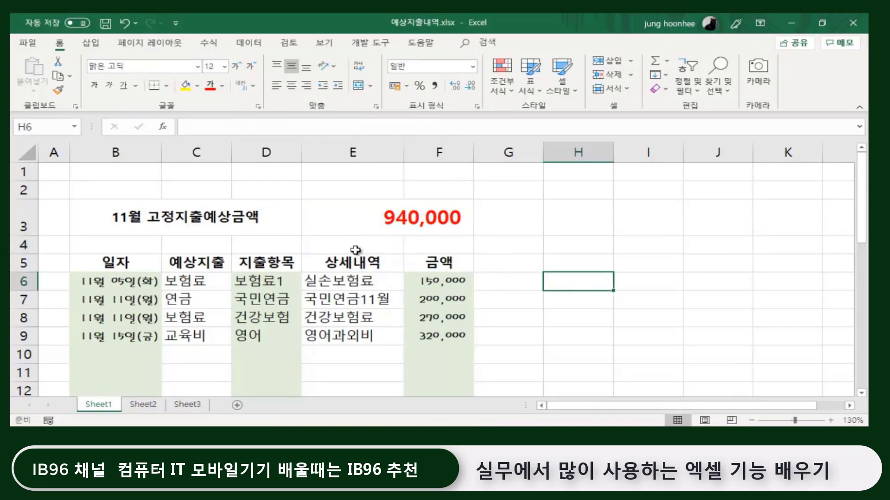
{"action": "left_click", "coordinate": [140, 356]}
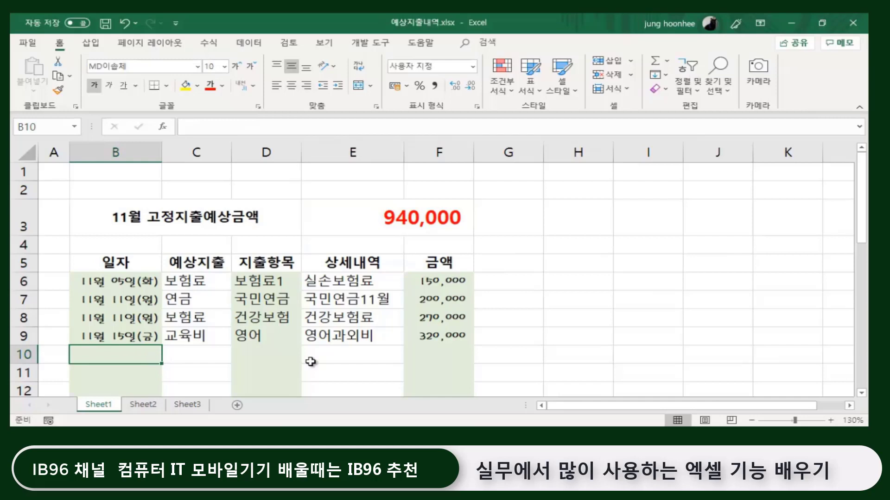
{"action": "type", "text": "11-20"}
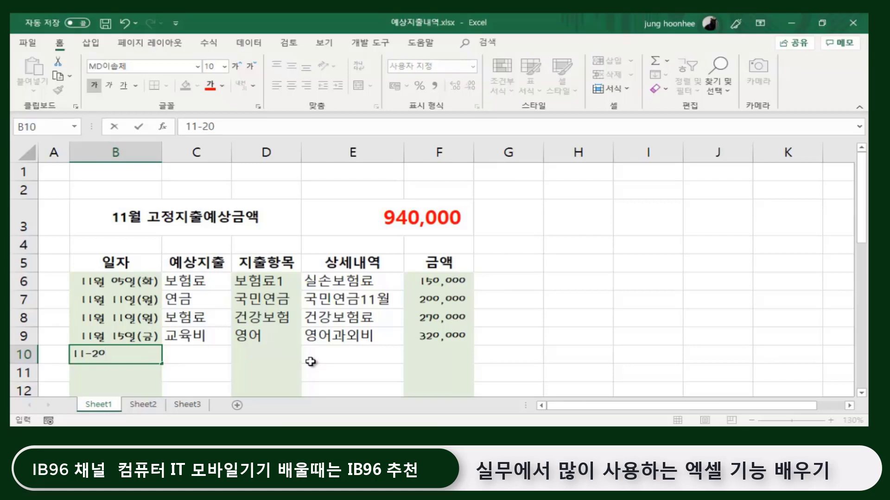
{"action": "key", "text": "Tab"}
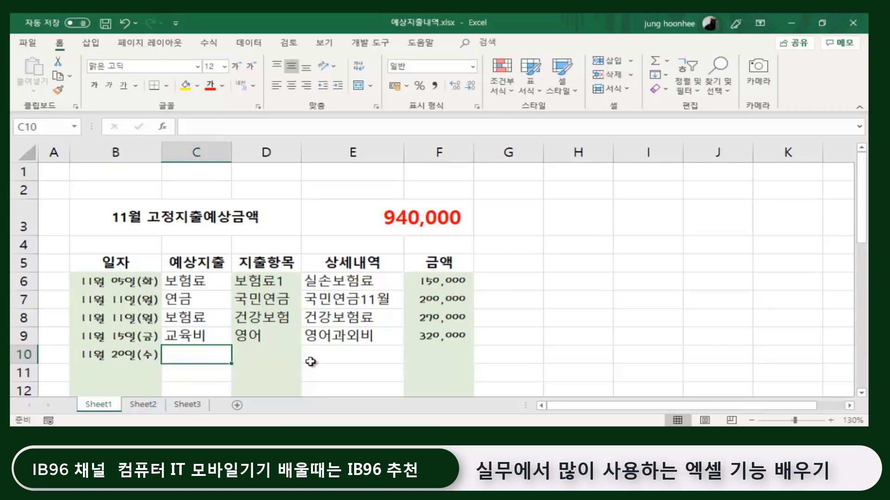
{"action": "type", "text": "wjs"}
{"action": "key", "text": "BackSpace"}
{"action": "key", "text": "BackSpace"}
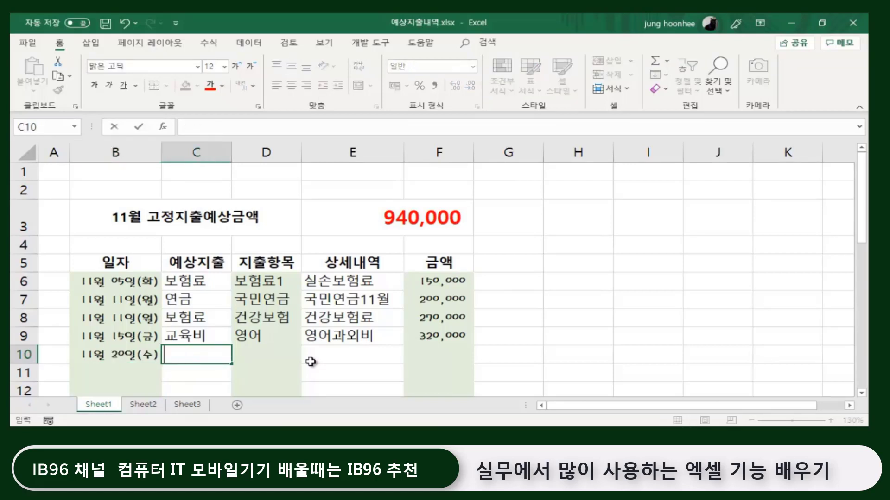
{"action": "type", "text": "전기료"}
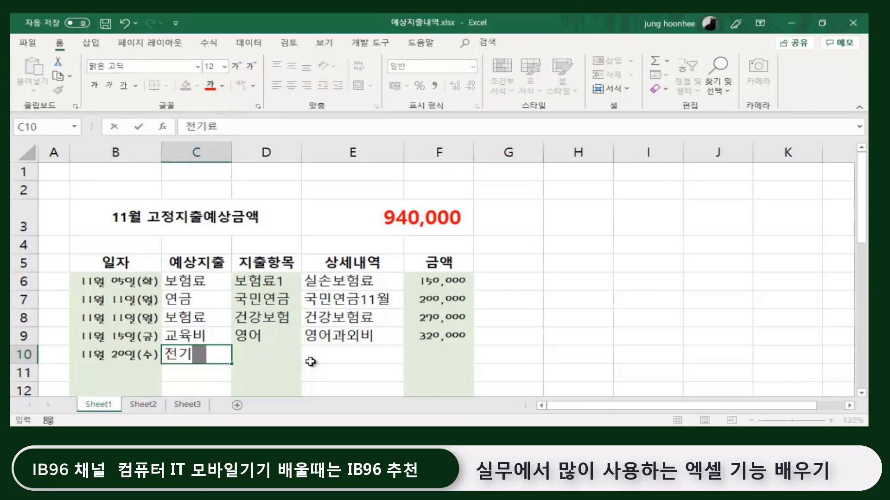
{"action": "key", "text": "Tab"}
Fill row 10 with item 전기료, description 10월전기료 and amount 35,000.
{"action": "type", "text": "전기료"}
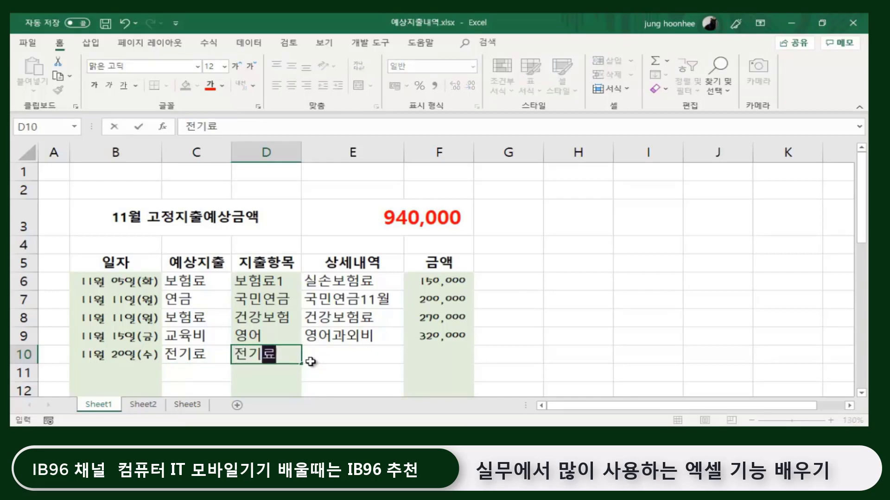
{"action": "key", "text": "Tab"}
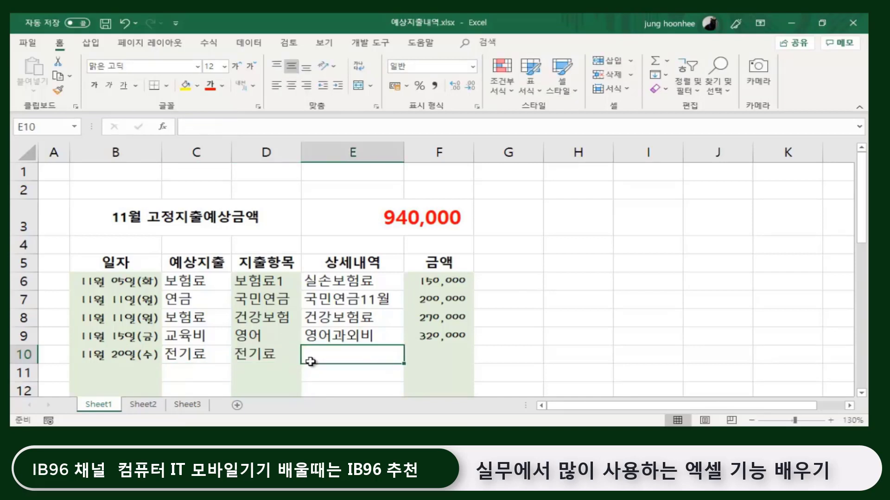
{"action": "type", "text": "10월전ㄱ"}
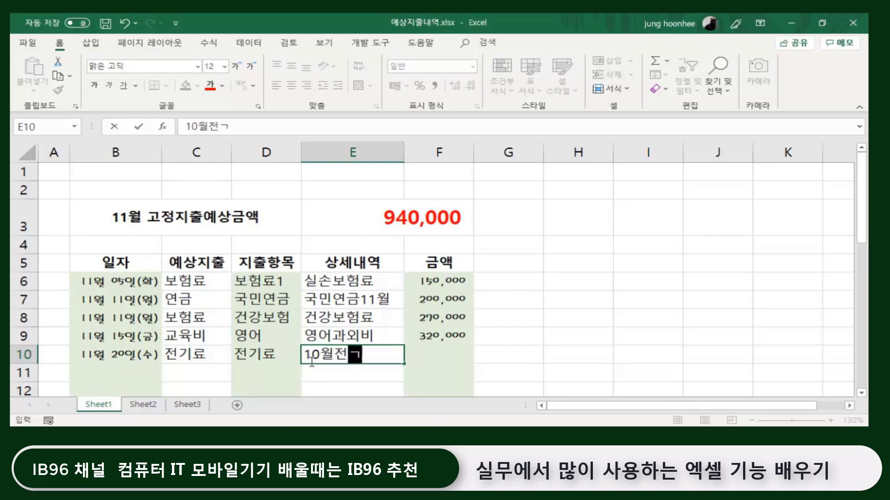
{"action": "type", "text": "길쇼"}
{"action": "key", "text": "BackSpace"}
{"action": "key", "text": "BackSpace"}
{"action": "key", "text": "BackSpace"}
{"action": "type", "text": "기"}
{"action": "type", "text": "료"}
{"action": "key", "text": "Tab"}
{"action": "type", "text": "3"}
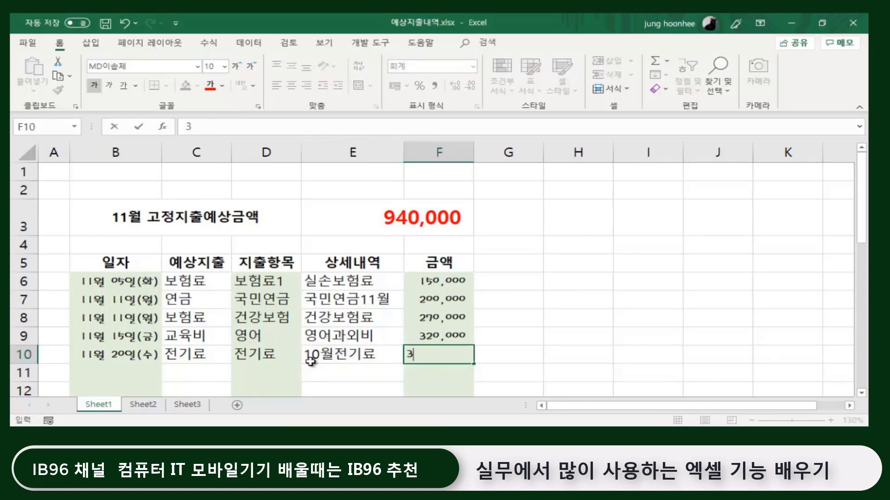
{"action": "type", "text": "5000"}
{"action": "key", "text": "Return"}
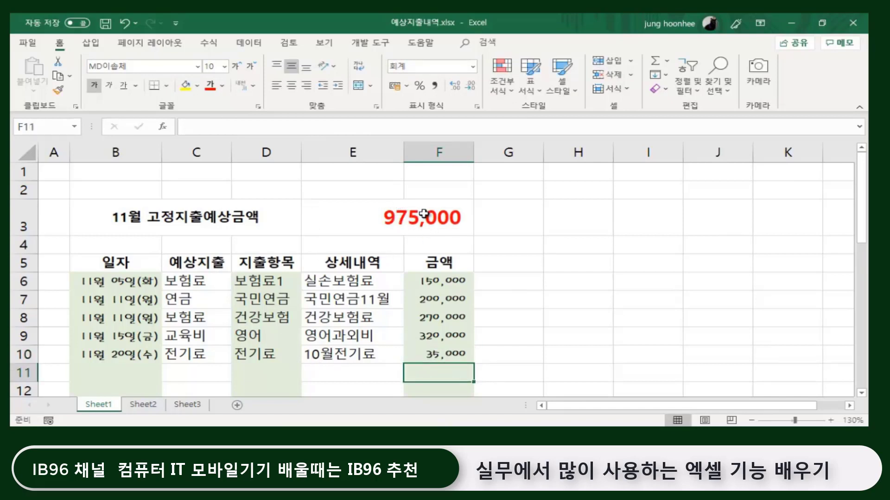
Review the amounts in F6 through F10 and the total formula in E3.
{"action": "left_click", "coordinate": [494, 257]}
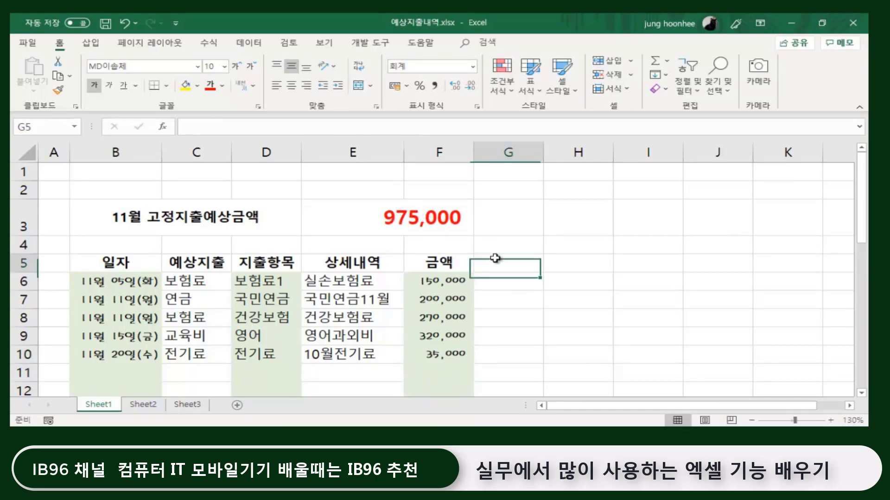
{"action": "left_click", "coordinate": [429, 281]}
{"action": "left_click", "coordinate": [430, 300]}
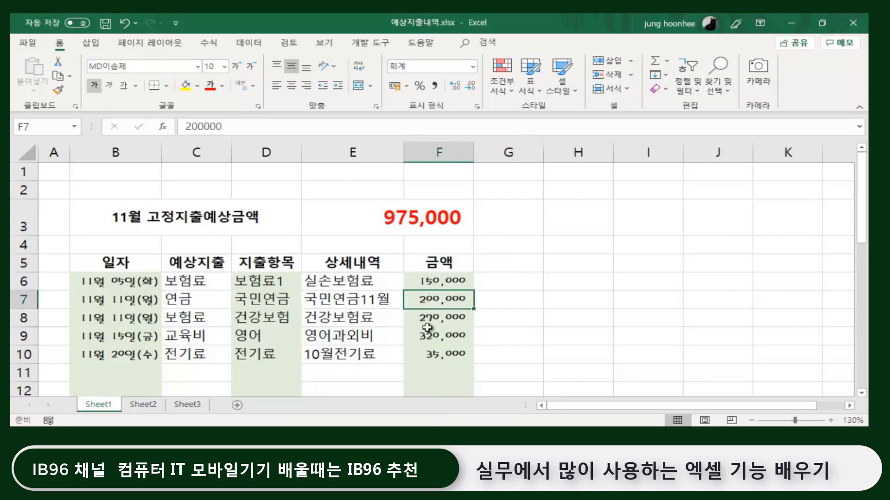
{"action": "left_click", "coordinate": [431, 318]}
{"action": "left_click", "coordinate": [434, 350]}
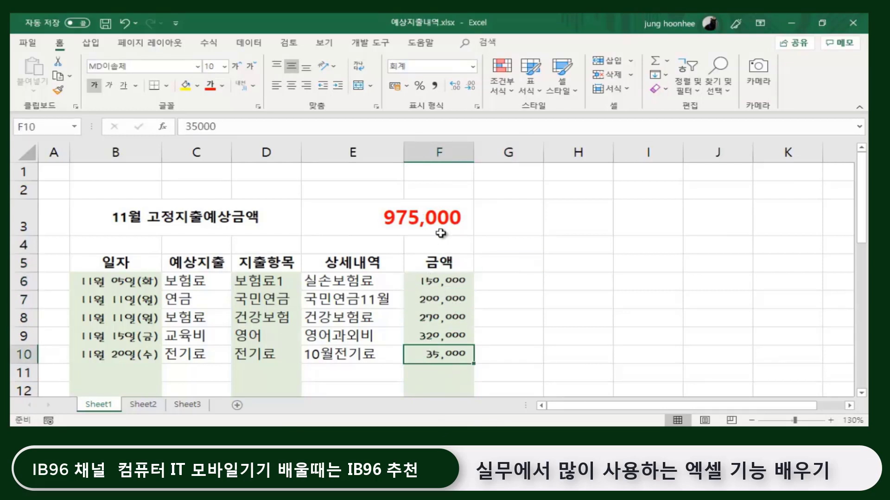
{"action": "left_click", "coordinate": [405, 212]}
{"action": "scroll", "coordinate": [443, 325], "scroll_direction": "down", "scroll_amount": 1}
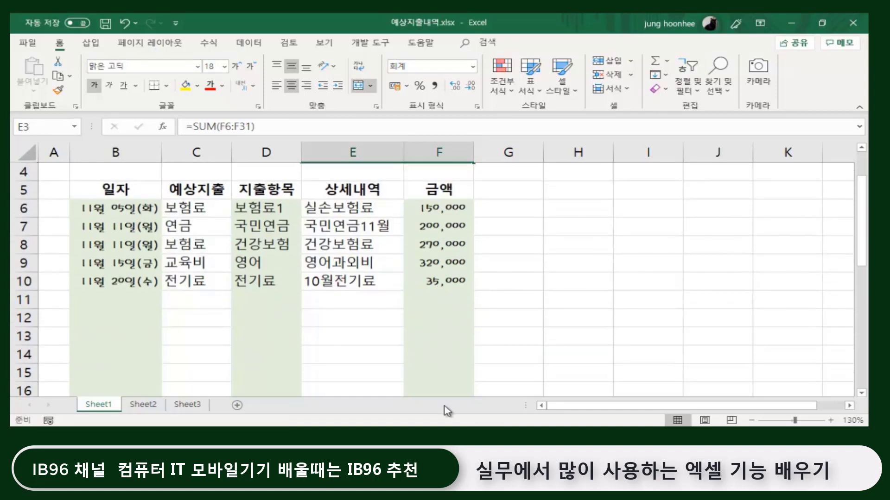
{"action": "scroll", "coordinate": [443, 369], "scroll_direction": "down", "scroll_amount": 3}
{"action": "scroll", "coordinate": [443, 375], "scroll_direction": "down", "scroll_amount": 3}
{"action": "scroll", "coordinate": [434, 323], "scroll_direction": "up", "scroll_amount": 4}
{"action": "scroll", "coordinate": [434, 323], "scroll_direction": "up", "scroll_amount": 3}
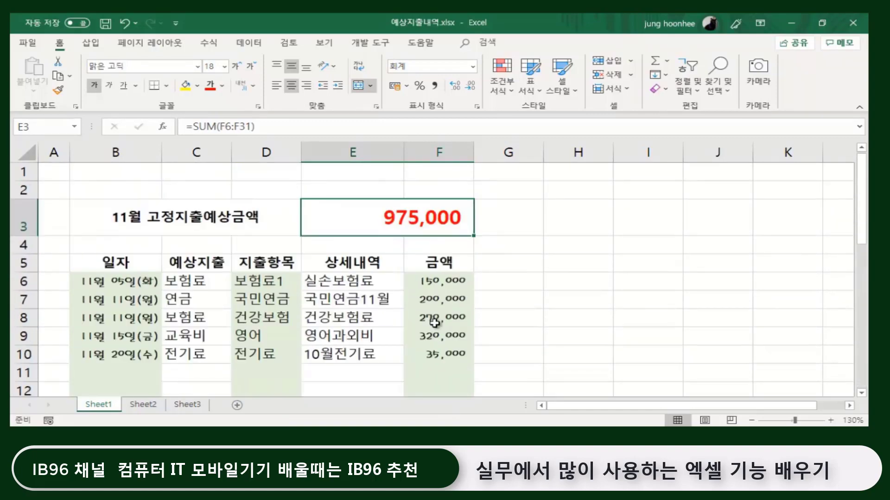
{"action": "left_click", "coordinate": [531, 282]}
Delete the =SUM(F6:F31) total from E3 and start a range entry in the Name Box.
{"action": "left_click", "coordinate": [360, 217]}
{"action": "key", "text": "Delete"}
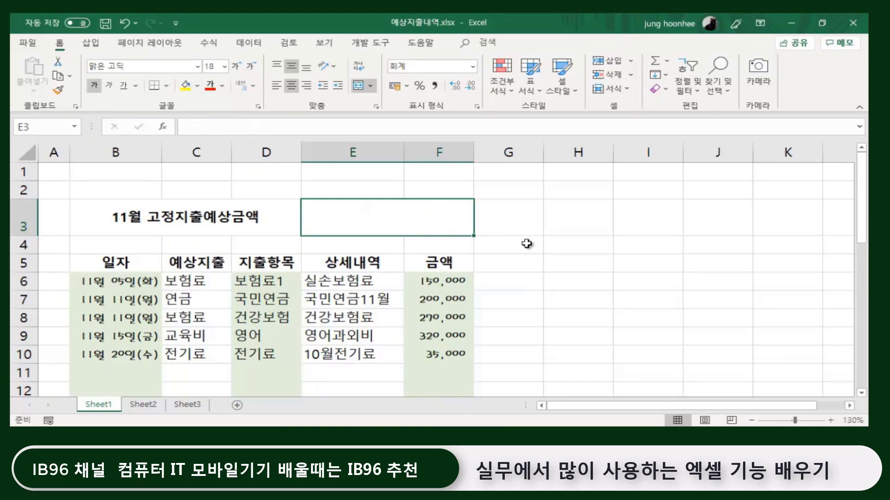
{"action": "left_click", "coordinate": [534, 298]}
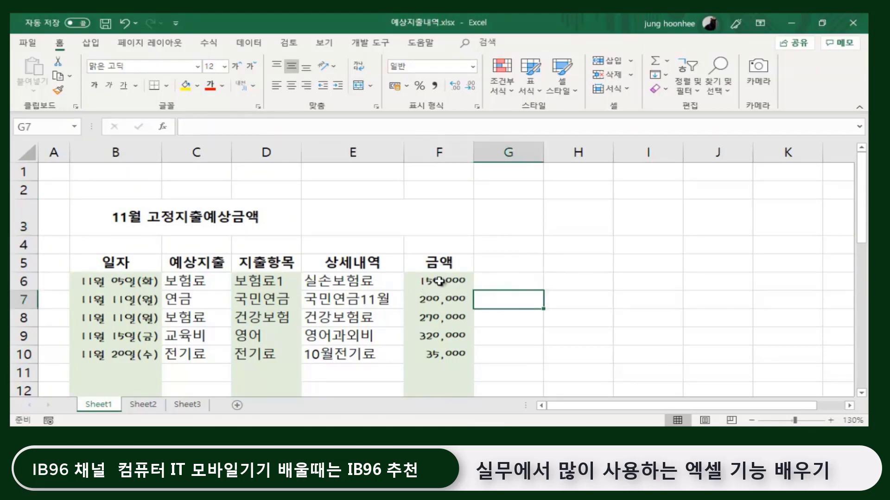
{"action": "left_click", "coordinate": [40, 122]}
{"action": "type", "text": "ㄹ"}
Select F6:F31 from the Name Box and begin naming it 금액.
{"action": "key", "text": "Return"}
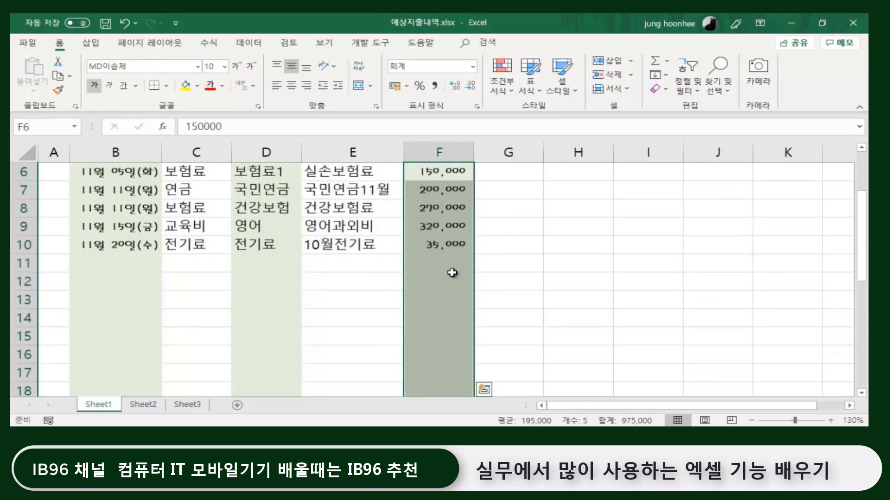
{"action": "scroll", "coordinate": [254, 279], "scroll_direction": "up", "scroll_amount": 1}
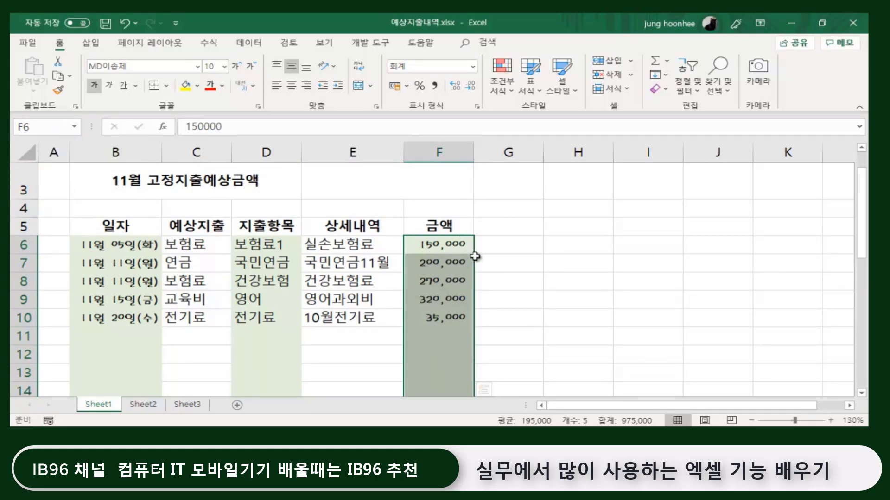
{"action": "left_click", "coordinate": [42, 126]}
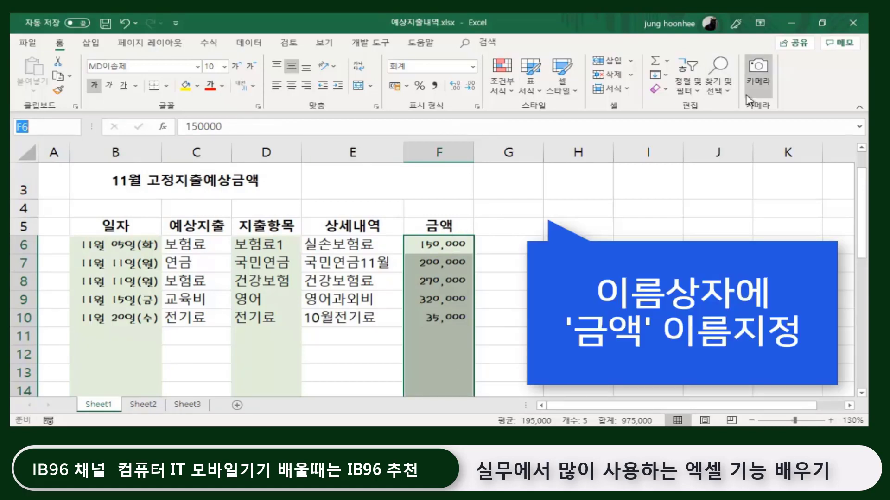
{"action": "type", "text": "ㄱ"}
{"action": "type", "text": "ㅡㅁㅇ"}
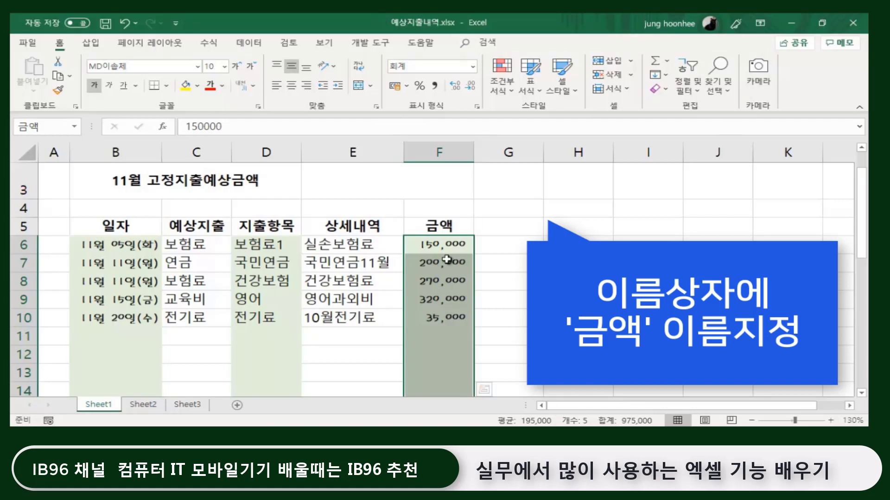
{"action": "scroll", "coordinate": [445, 246], "scroll_direction": "down", "scroll_amount": 4}
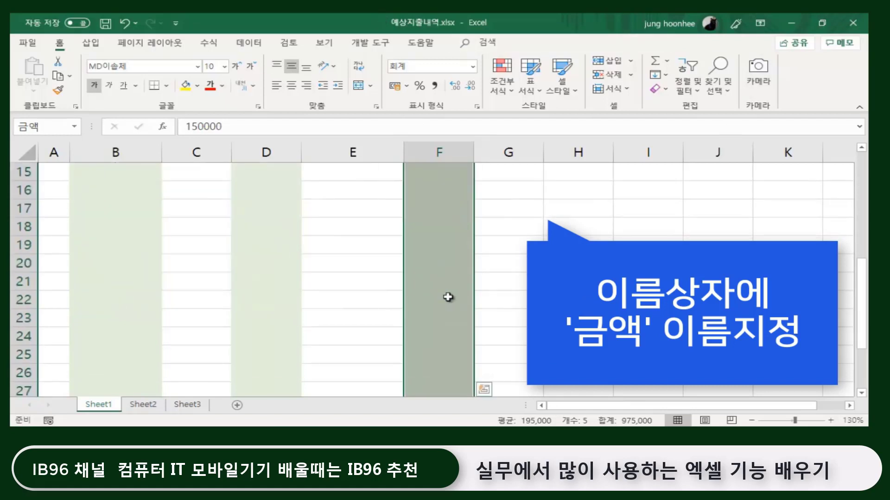
{"action": "scroll", "coordinate": [449, 298], "scroll_direction": "down", "scroll_amount": 3}
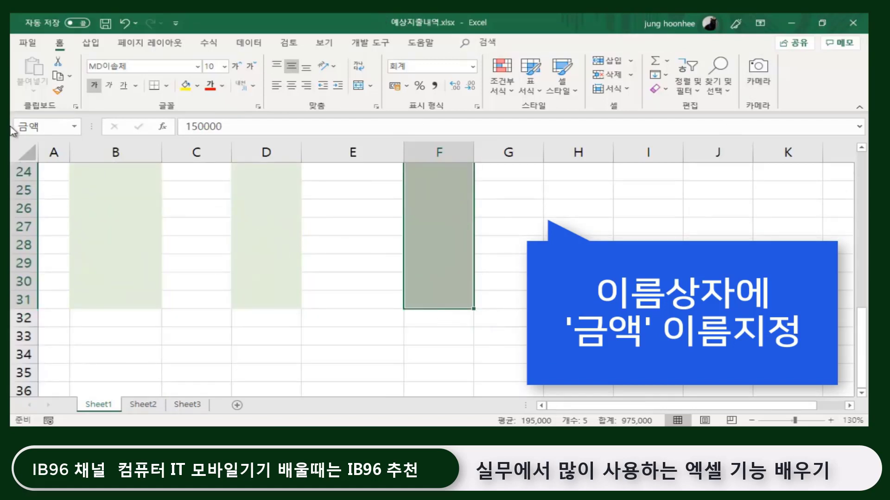
{"action": "left_click", "coordinate": [575, 226]}
Name the amount cells starting at F6 as 금액 using the Name Box.
{"action": "scroll", "coordinate": [505, 237], "scroll_direction": "up", "scroll_amount": 7}
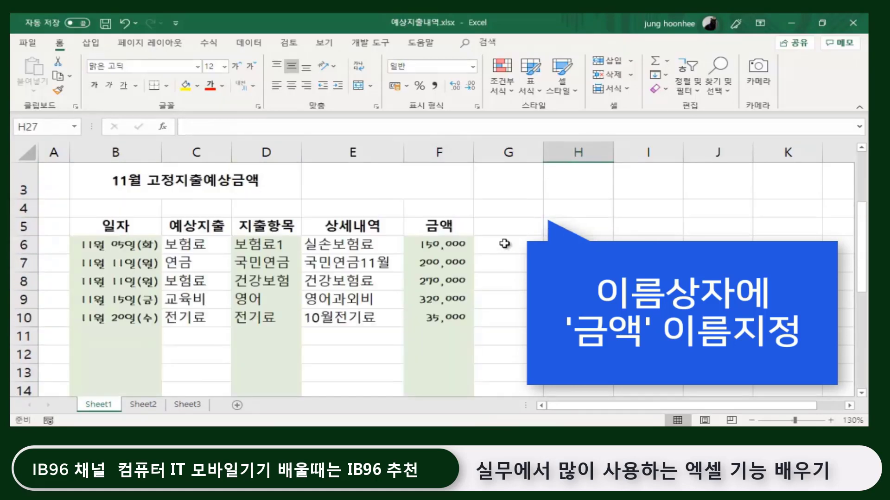
{"action": "scroll", "coordinate": [519, 269], "scroll_direction": "up", "scroll_amount": 1}
{"action": "left_click", "coordinate": [510, 283]}
{"action": "left_click", "coordinate": [547, 284]}
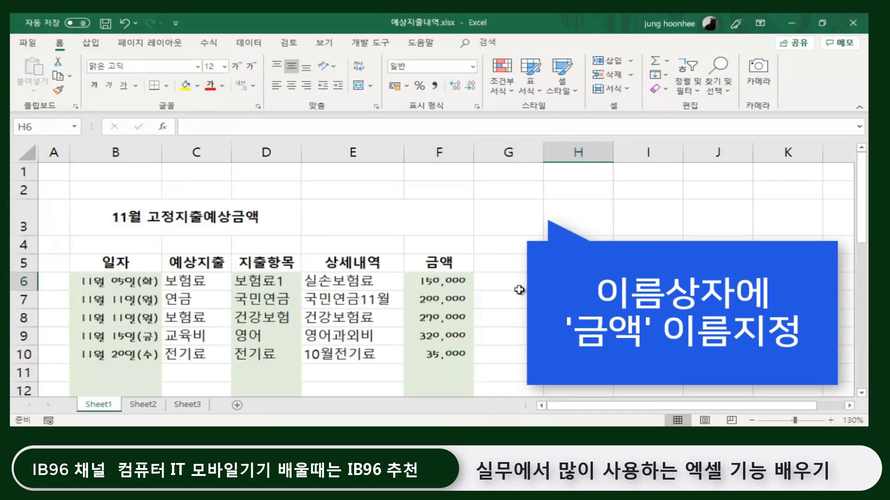
{"action": "left_click", "coordinate": [450, 283]}
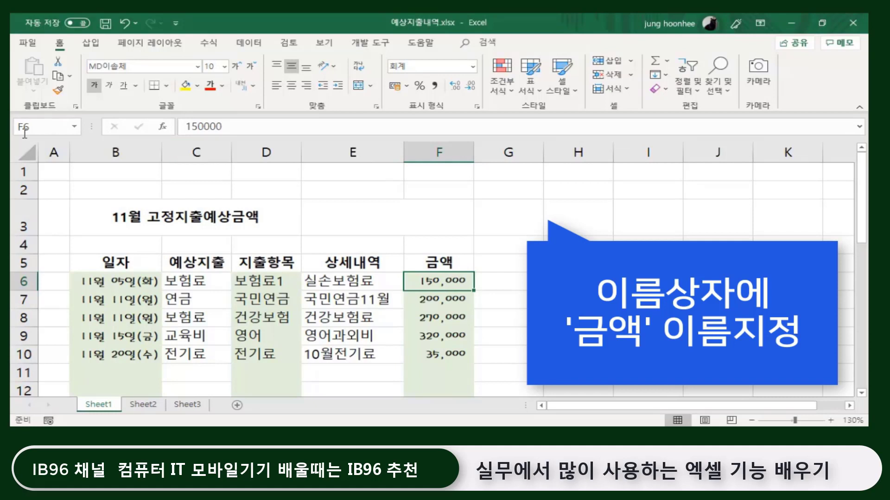
{"action": "left_click", "coordinate": [54, 127]}
{"action": "type", "text": "금"}
{"action": "type", "text": "액"}
{"action": "key", "text": "Return"}
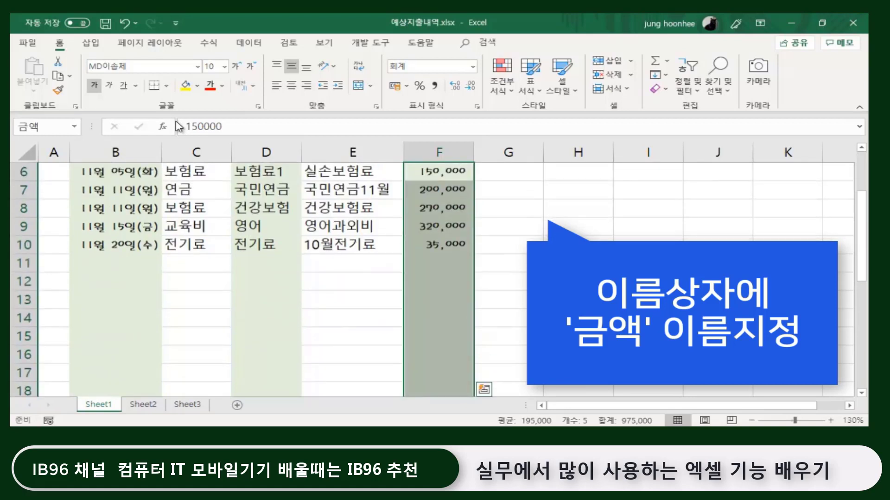
{"action": "scroll", "coordinate": [454, 175], "scroll_direction": "up", "scroll_amount": 1}
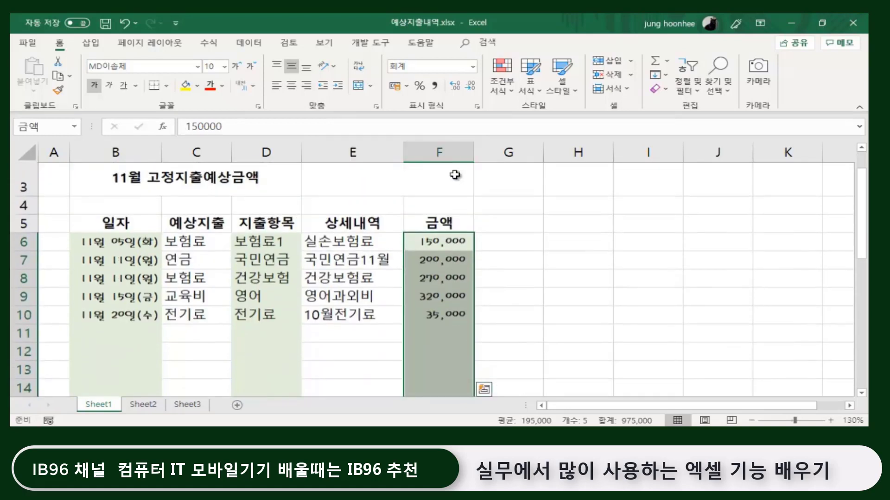
{"action": "scroll", "coordinate": [430, 331], "scroll_direction": "down", "scroll_amount": 3}
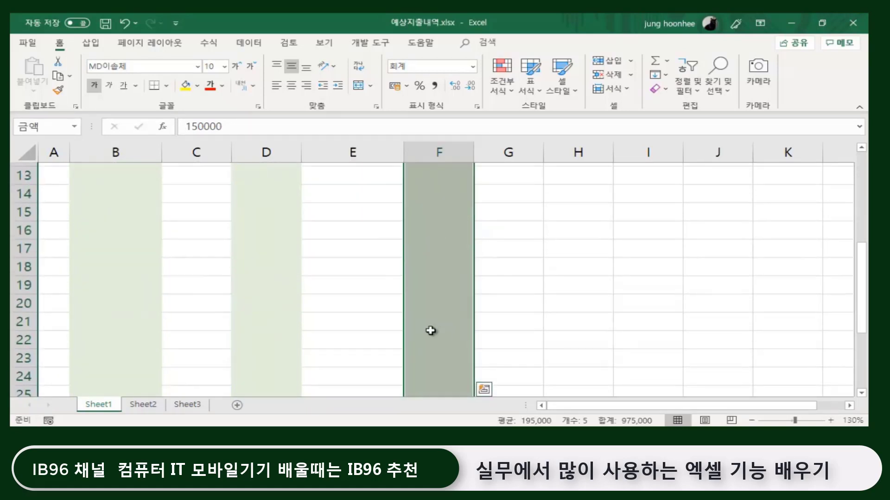
{"action": "scroll", "coordinate": [430, 331], "scroll_direction": "down", "scroll_amount": 4}
{"action": "scroll", "coordinate": [425, 343], "scroll_direction": "up", "scroll_amount": 4}
{"action": "scroll", "coordinate": [425, 320], "scroll_direction": "up", "scroll_amount": 3}
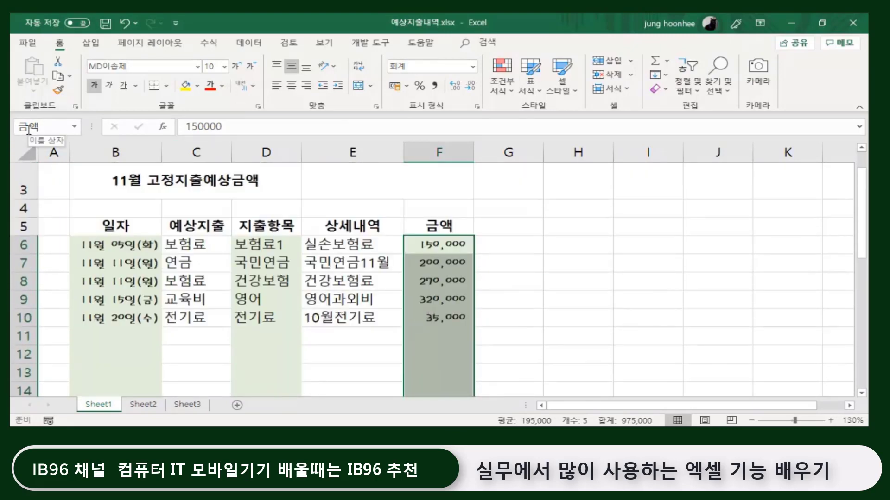
Enter =SUM(금액) in merged cell E3 so it shows 975,000.
{"action": "left_click", "coordinate": [353, 187]}
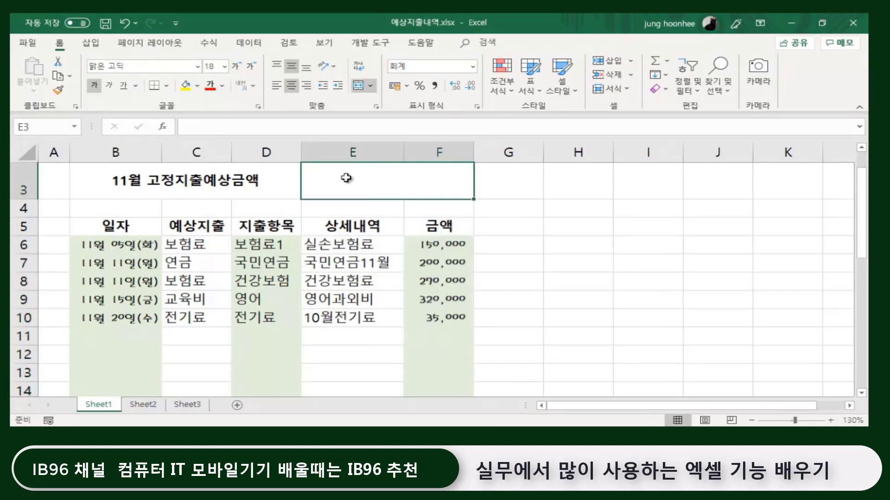
{"action": "scroll", "coordinate": [603, 254], "scroll_direction": "up", "scroll_amount": 1}
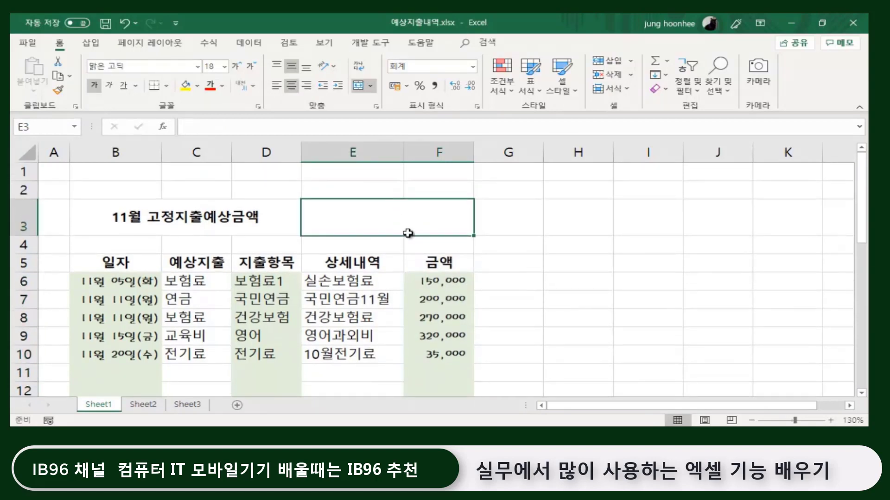
{"action": "left_click", "coordinate": [654, 62]}
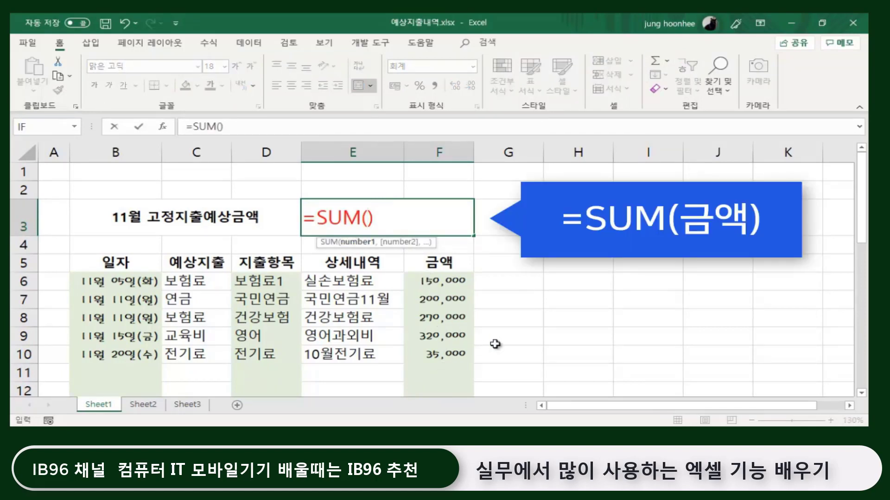
{"action": "type", "text": "금액"}
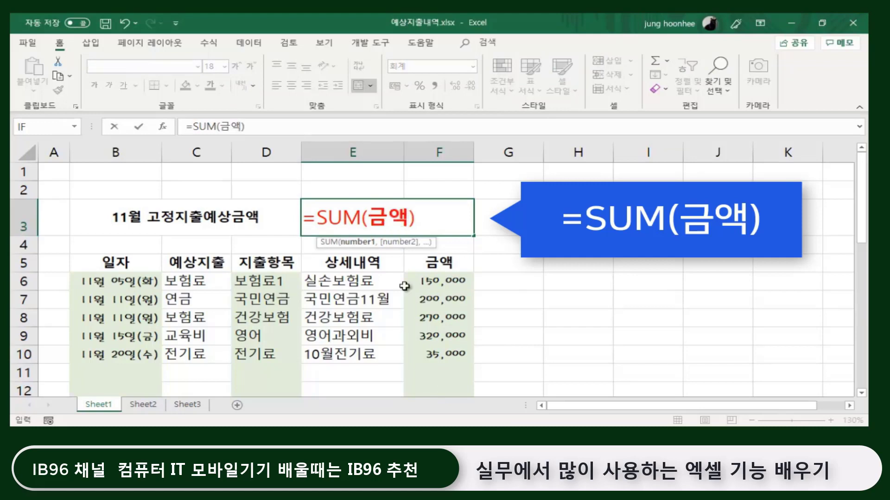
{"action": "key", "text": "Right"}
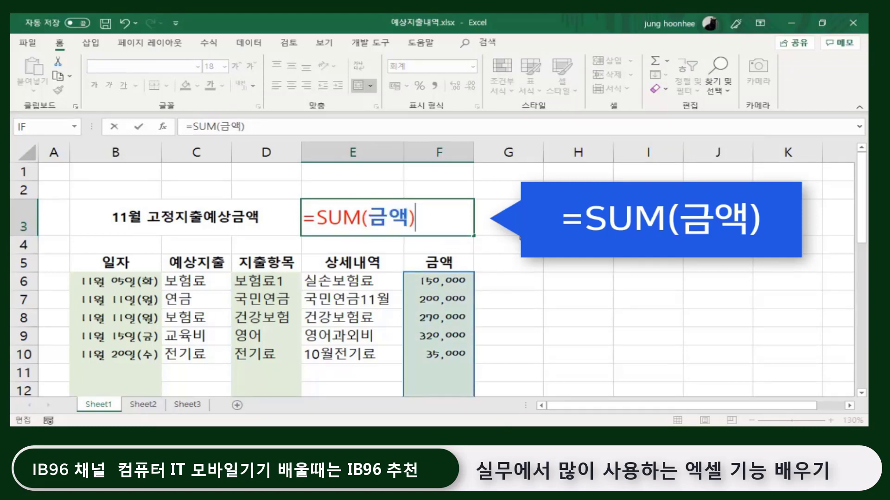
{"action": "key", "text": "Return"}
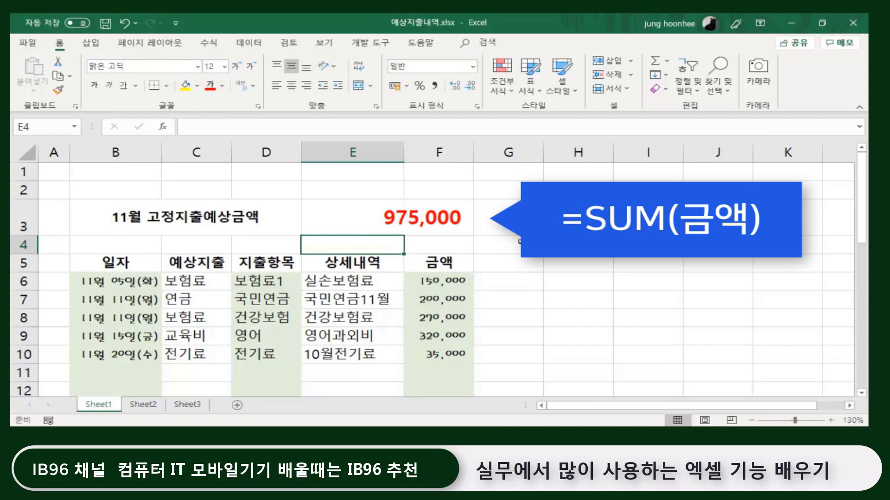
{"action": "left_click", "coordinate": [533, 278]}
{"action": "left_click", "coordinate": [424, 212]}
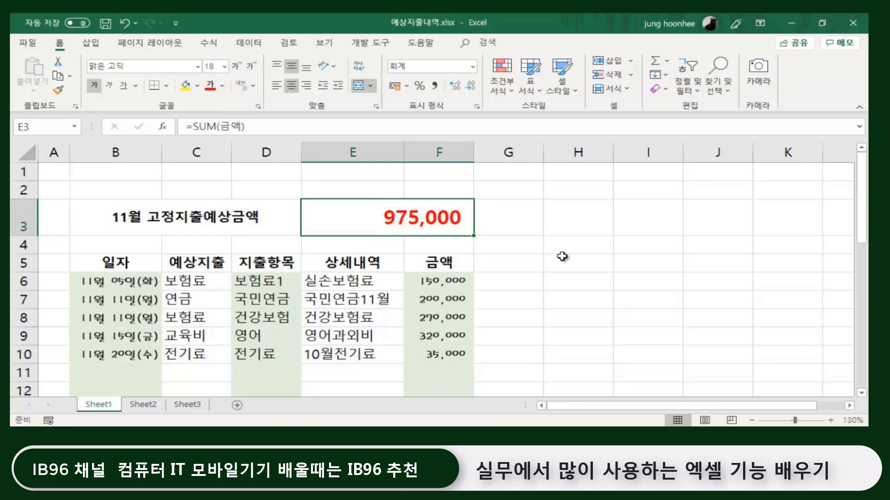
{"action": "left_click", "coordinate": [563, 256]}
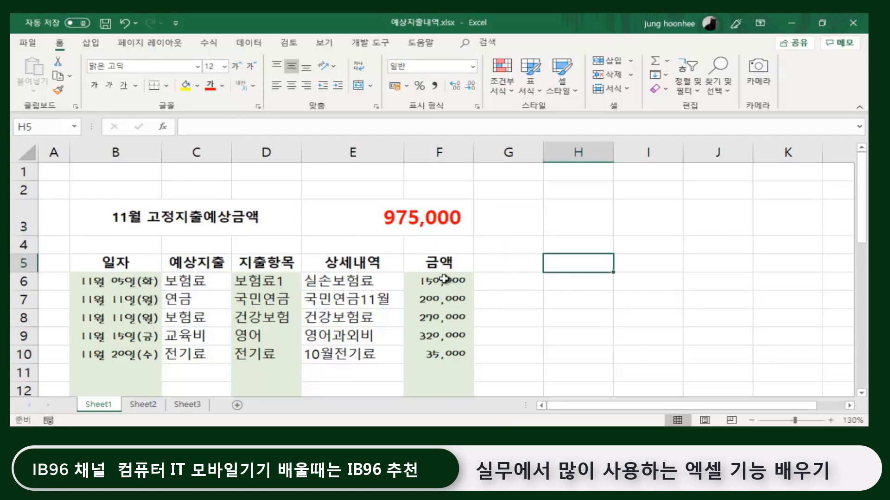
Jump to the range named 금액 by entering it in the Name Box.
{"action": "left_click", "coordinate": [35, 127]}
{"action": "type", "text": "금액"}
{"action": "key", "text": "Return"}
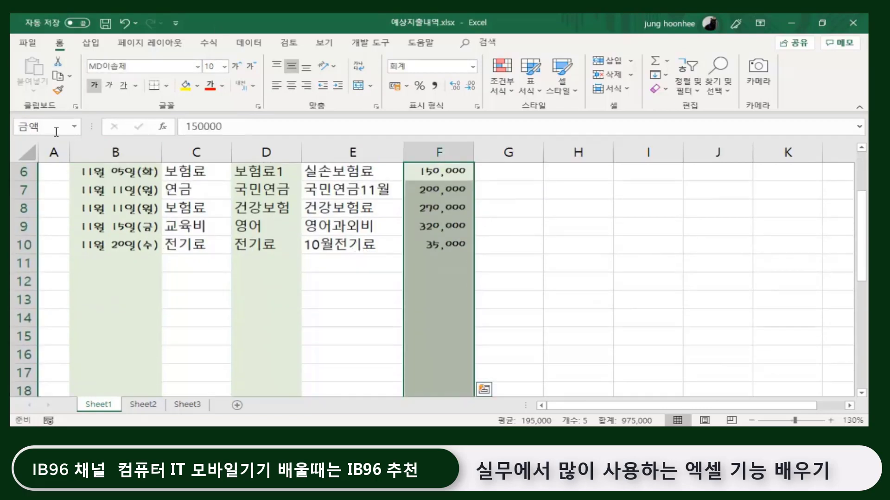
{"action": "left_click", "coordinate": [55, 123]}
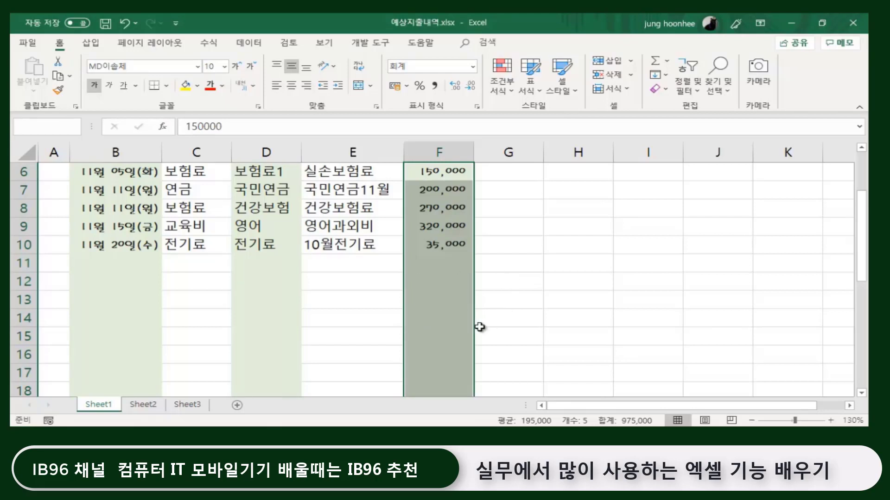
Clear the amount selection and show the Formulas ribbon.
{"action": "left_click", "coordinate": [518, 315]}
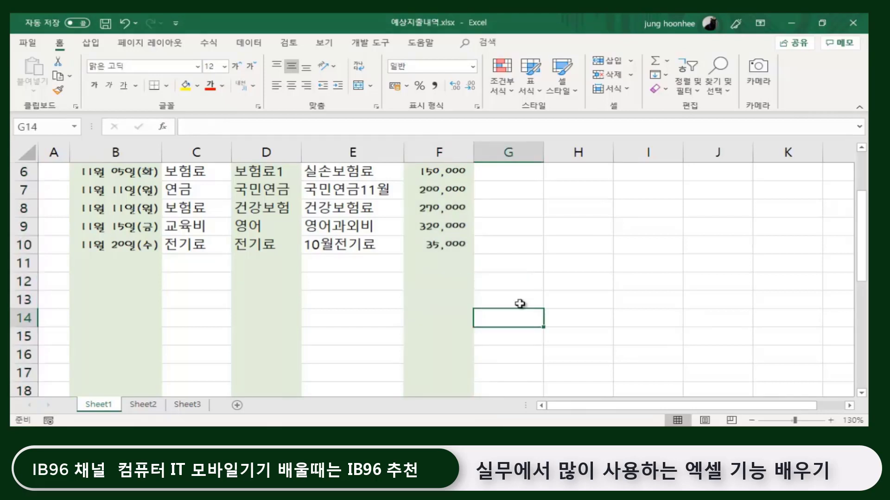
{"action": "scroll", "coordinate": [512, 301], "scroll_direction": "up", "scroll_amount": 2}
{"action": "left_click", "coordinate": [528, 282]}
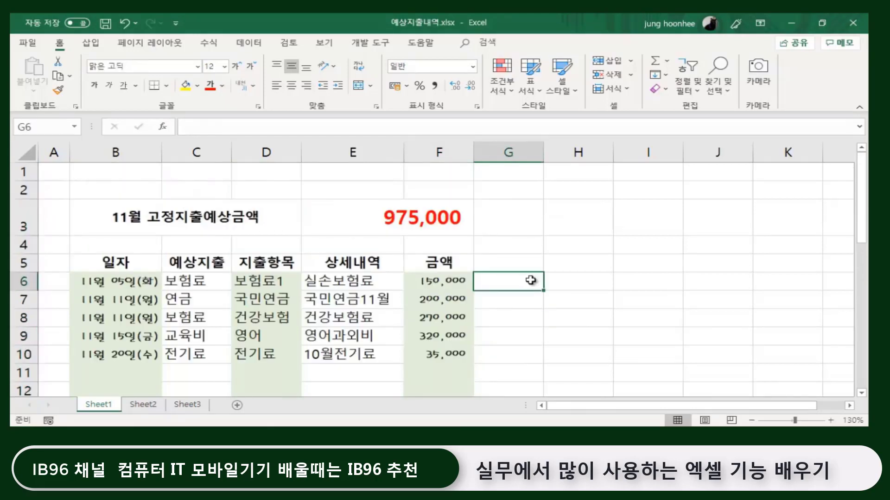
{"action": "left_click", "coordinate": [508, 266]}
{"action": "left_click", "coordinate": [507, 286]}
{"action": "left_click", "coordinate": [212, 43]}
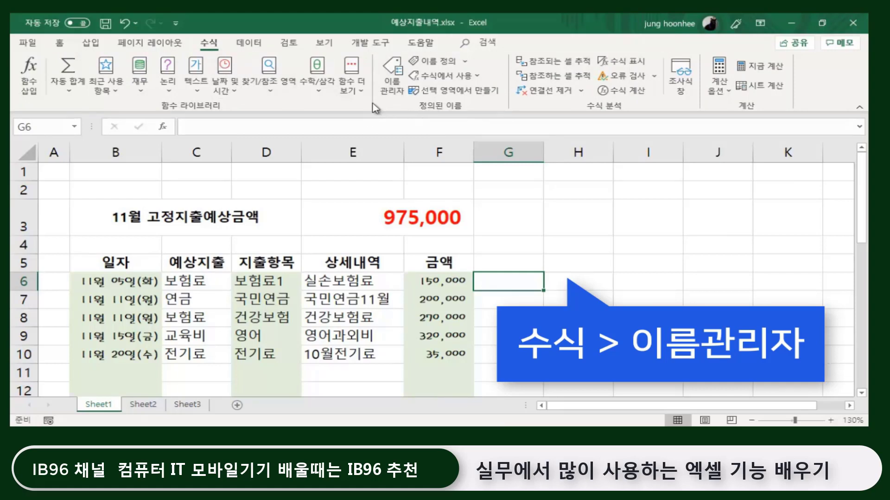
Remove the defined name 금액 in Name Manager and confirm the deletion.
{"action": "left_click", "coordinate": [396, 70]}
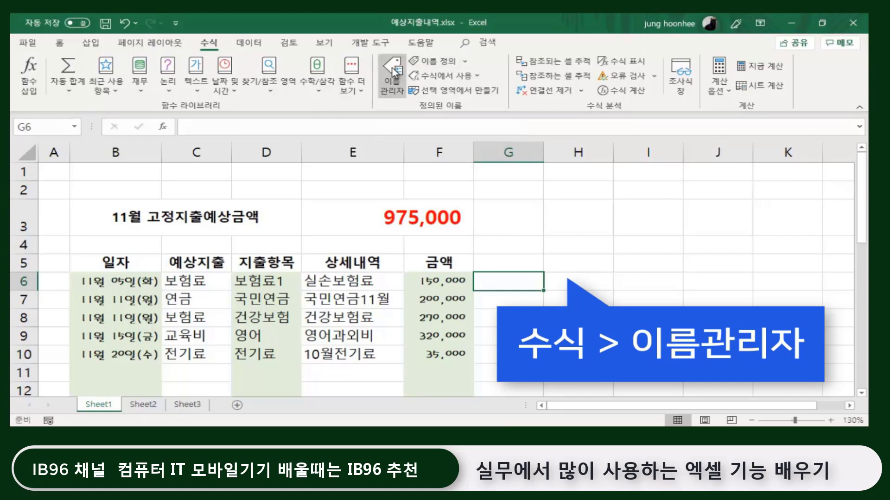
{"action": "left_click", "coordinate": [395, 72]}
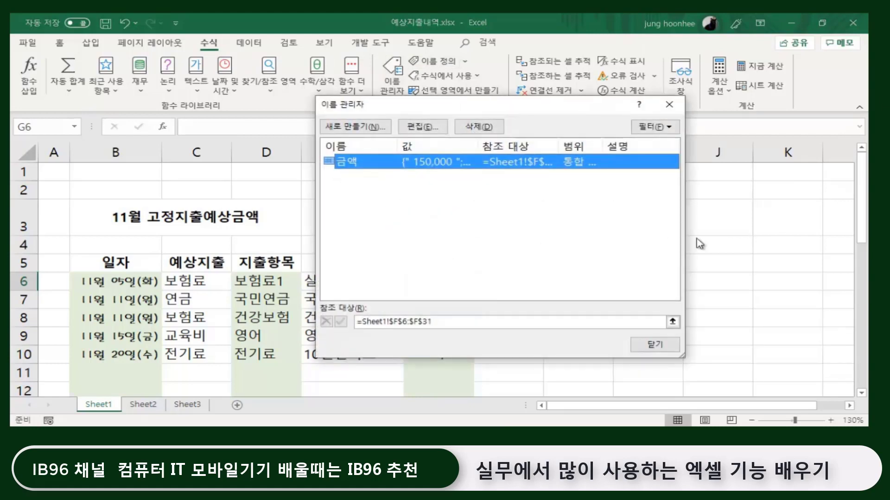
{"action": "left_click", "coordinate": [474, 129]}
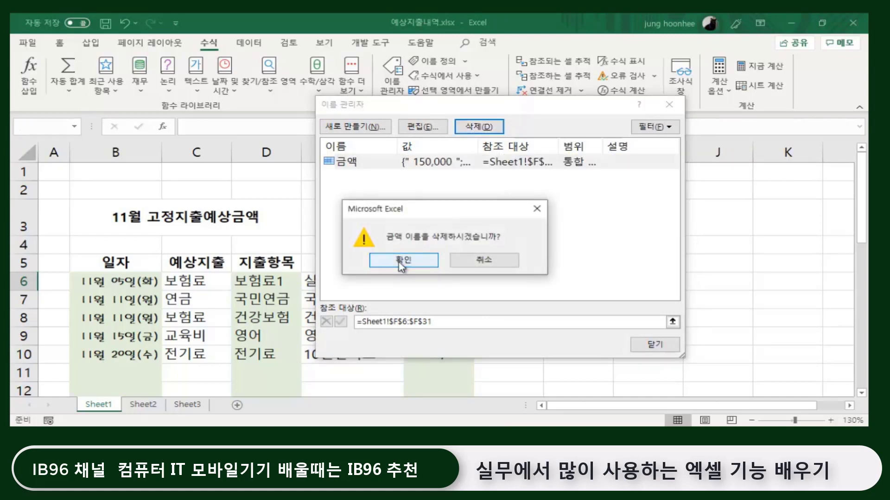
{"action": "left_click", "coordinate": [401, 264]}
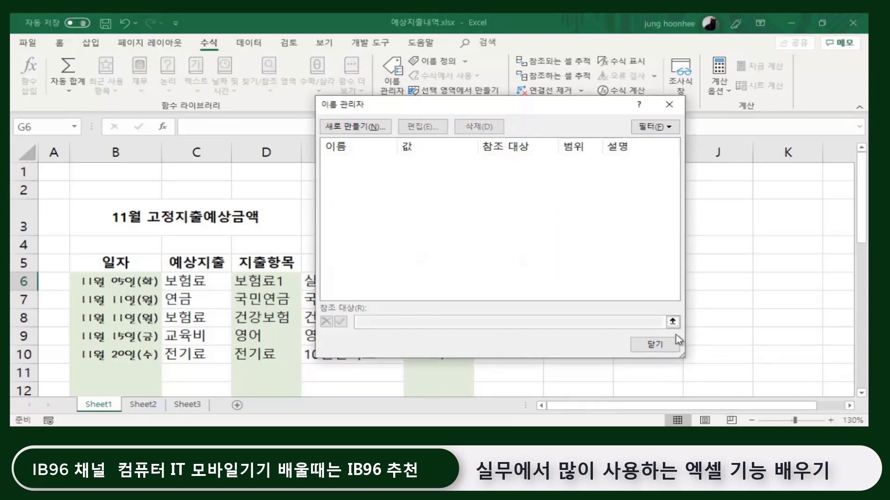
Close Name Manager and rewrite the E3 total as SUM(F6:F31), replacing the deleted name.
{"action": "left_click", "coordinate": [667, 345]}
{"action": "left_click", "coordinate": [599, 264]}
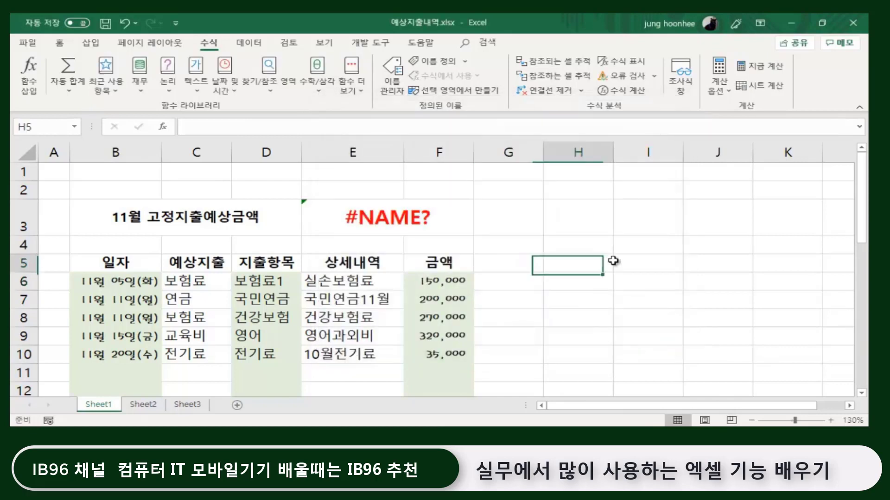
{"action": "left_click", "coordinate": [380, 223]}
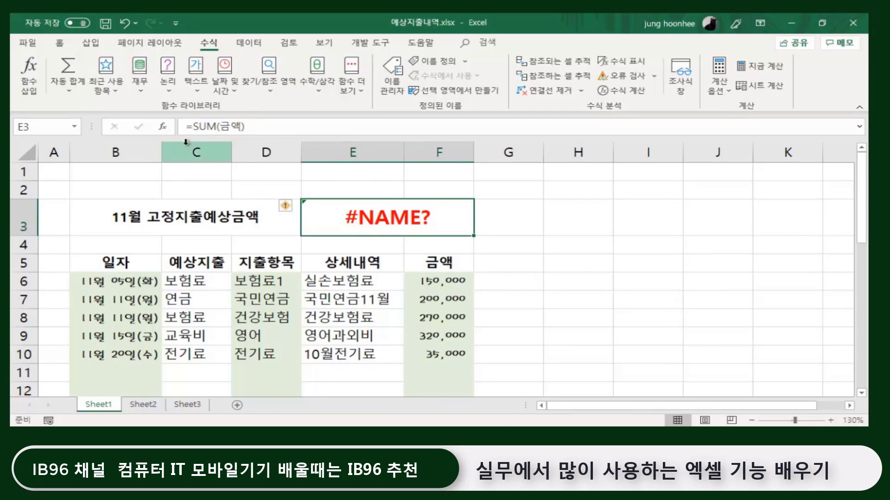
{"action": "left_click", "coordinate": [242, 125]}
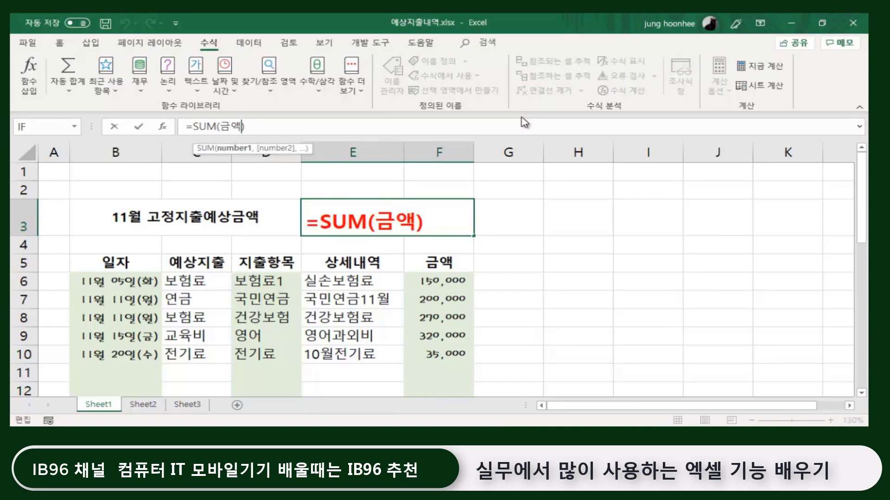
{"action": "key", "text": "BackSpace"}
{"action": "key", "text": "BackSpace"}
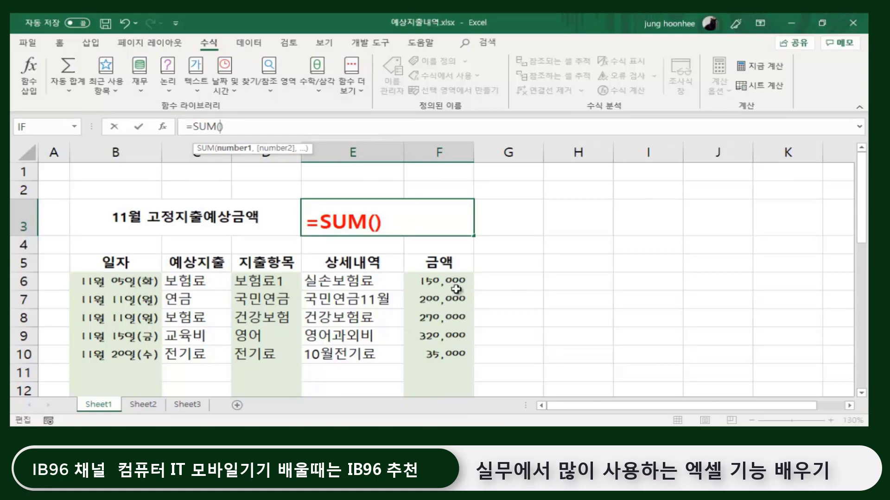
{"action": "left_click_drag", "start_coordinate": [429, 282], "coordinate": [463, 362]}
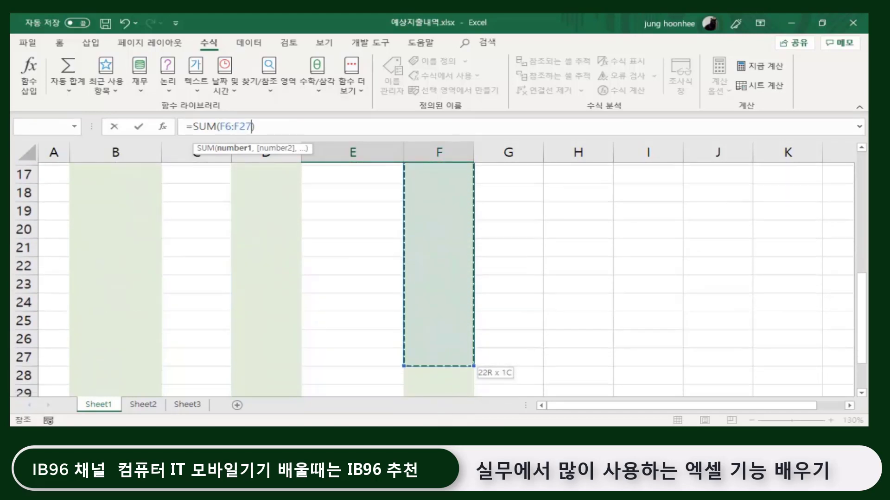
{"action": "left_click_drag", "start_coordinate": [444, 366], "coordinate": [445, 362]}
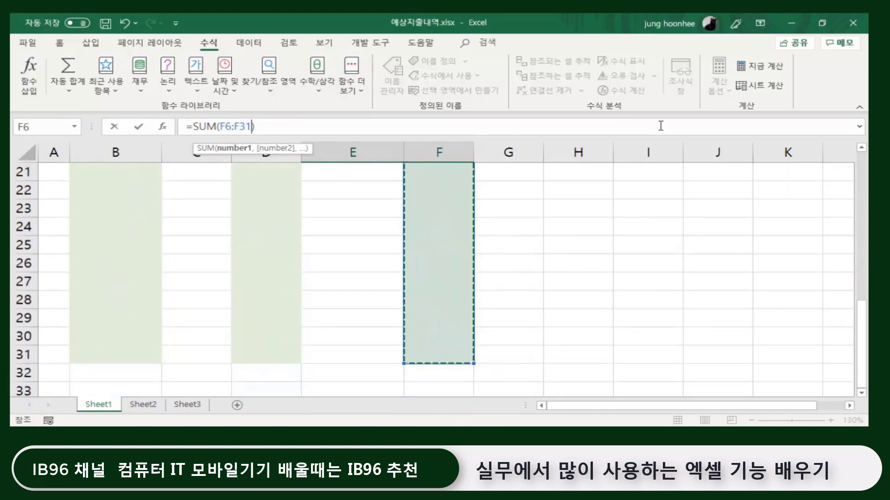
{"action": "key", "text": "Return"}
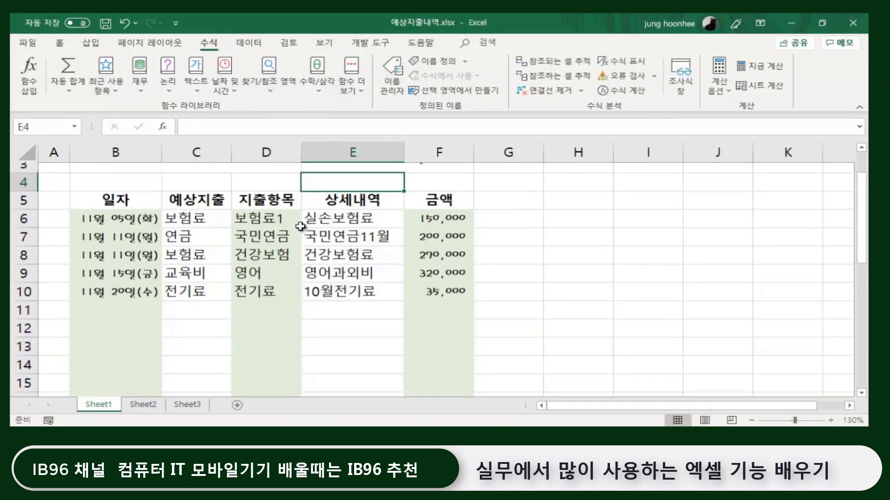
{"action": "scroll", "coordinate": [471, 315], "scroll_direction": "up", "scroll_amount": 1}
Select E3 to check its corrected SUM(F6:F31) formula.
{"action": "left_click", "coordinate": [429, 217]}
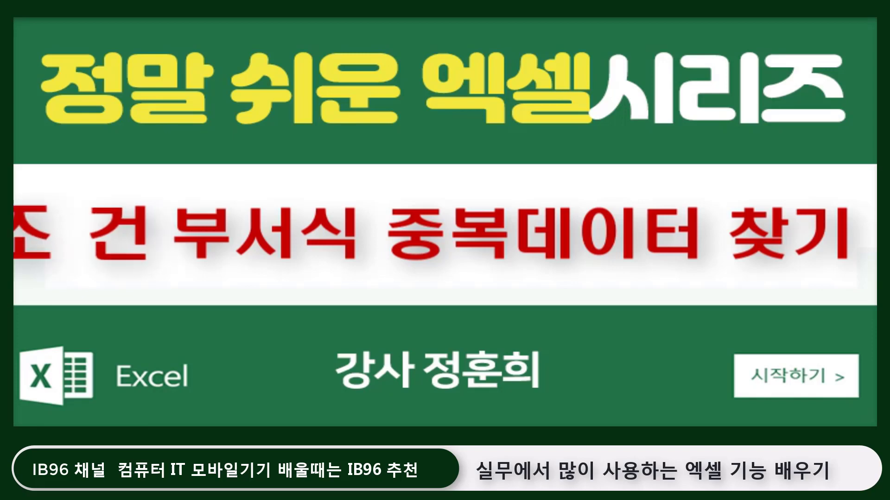
Select the client names from 미도상사 in D5 down to D19.
{"action": "scroll", "coordinate": [494, 321], "scroll_direction": "up", "scroll_amount": 3}
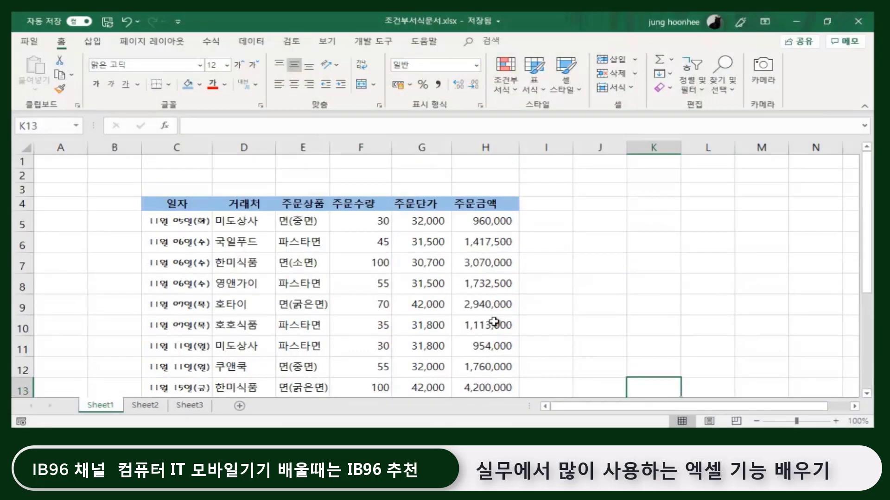
{"action": "scroll", "coordinate": [494, 323], "scroll_direction": "down", "scroll_amount": 1}
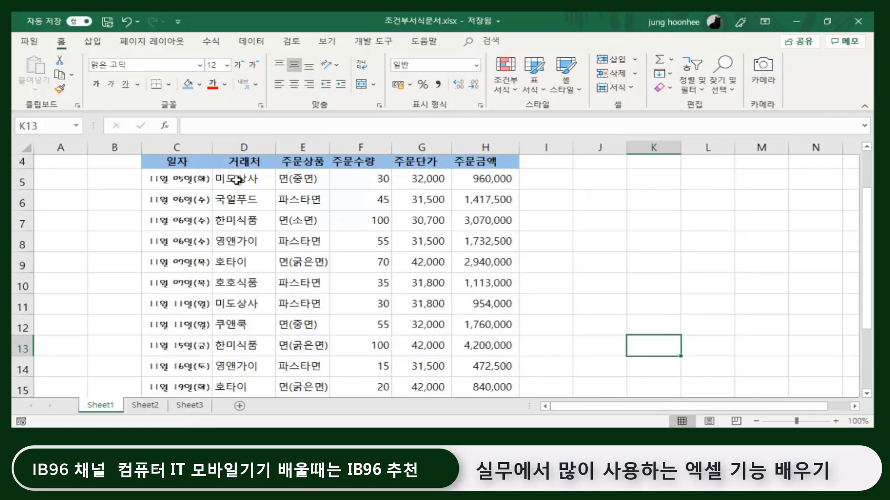
{"action": "scroll", "coordinate": [240, 334], "scroll_direction": "down", "scroll_amount": 2}
{"action": "scroll", "coordinate": [241, 318], "scroll_direction": "up", "scroll_amount": 3}
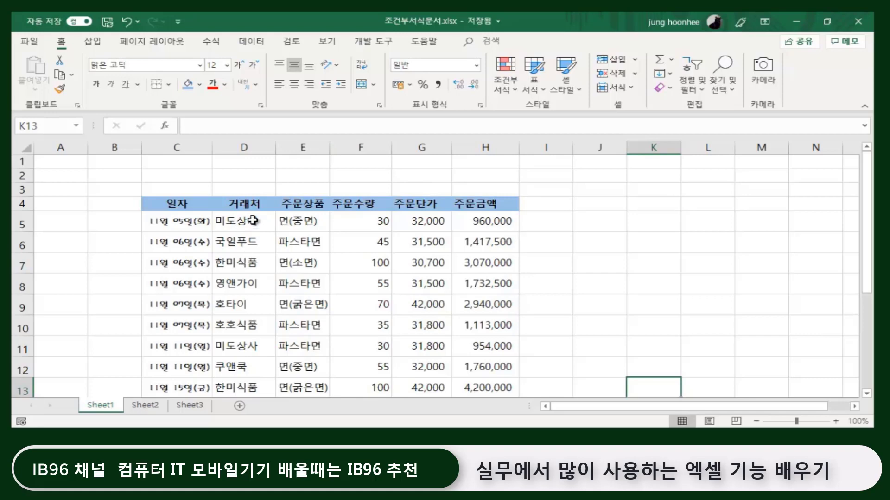
{"action": "left_click", "coordinate": [253, 221]}
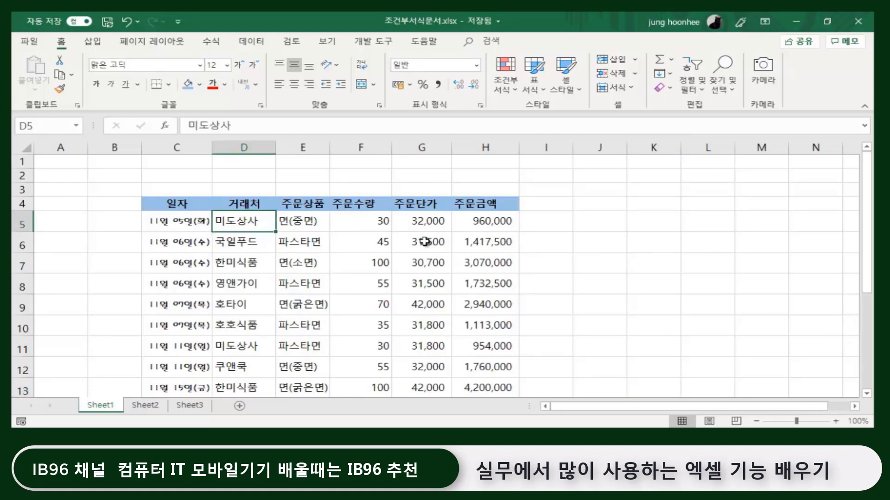
{"action": "scroll", "coordinate": [464, 250], "scroll_direction": "up", "scroll_amount": 1, "text": "ctrl"}
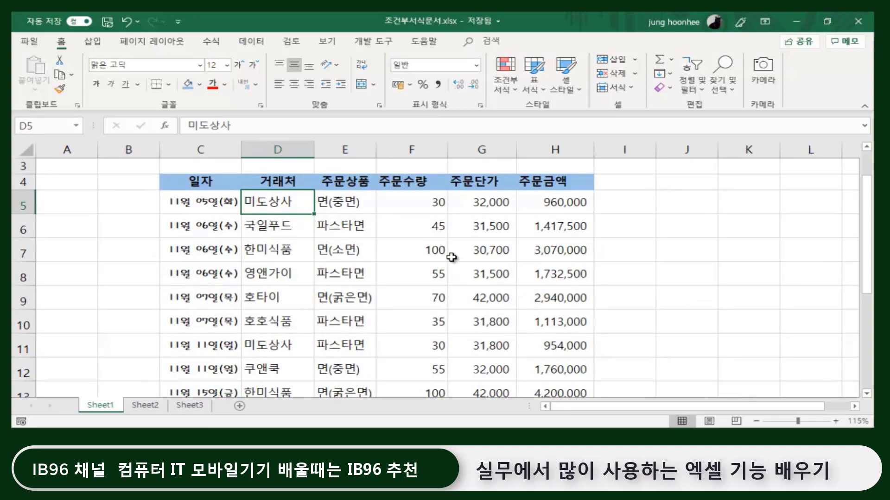
{"action": "key", "text": "ctrl+shift+Down"}
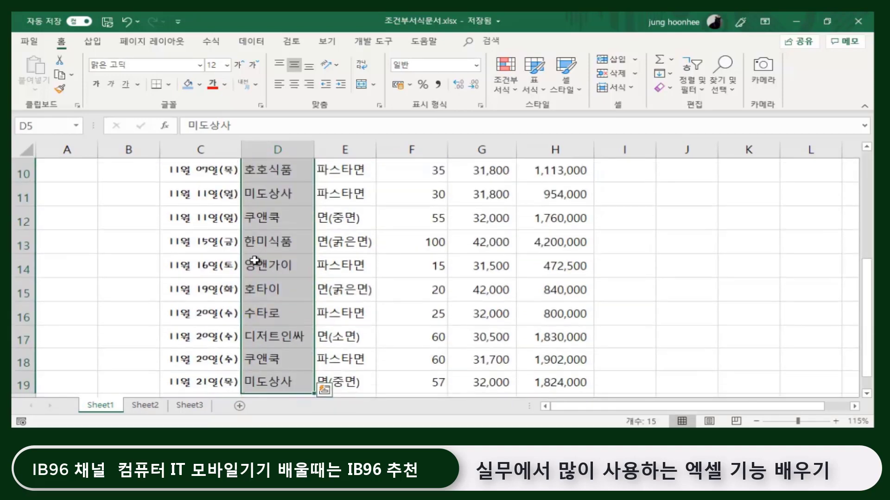
{"action": "scroll", "coordinate": [192, 301], "scroll_direction": "up", "scroll_amount": 1}
{"action": "scroll", "coordinate": [260, 228], "scroll_direction": "down", "scroll_amount": 2}
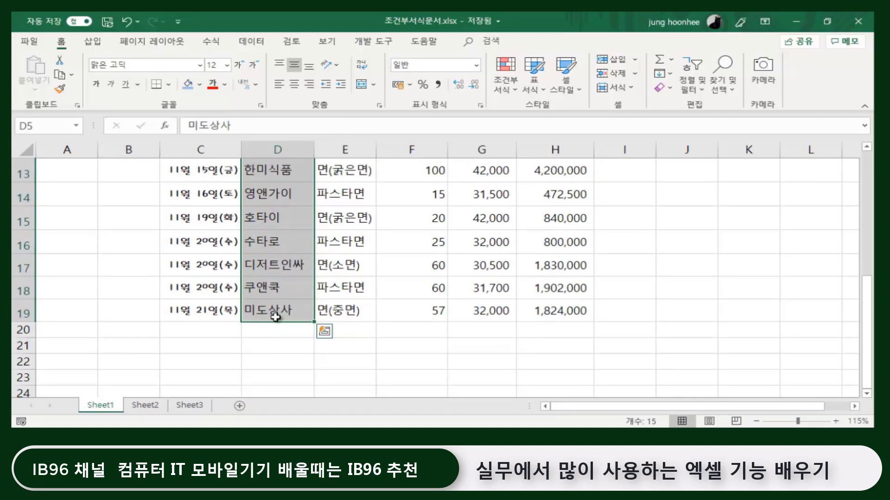
{"action": "scroll", "coordinate": [271, 320], "scroll_direction": "up", "scroll_amount": 2}
{"action": "scroll", "coordinate": [278, 302], "scroll_direction": "up", "scroll_amount": 1}
{"action": "scroll", "coordinate": [293, 277], "scroll_direction": "up", "scroll_amount": 1}
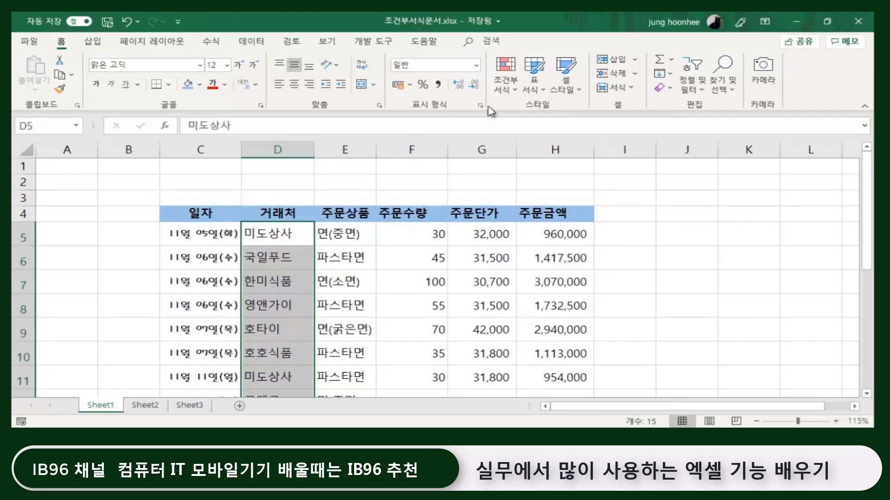
Apply a Highlight Cells Duplicate Values rule to the selected 거래처 names.
{"action": "left_click", "coordinate": [518, 92]}
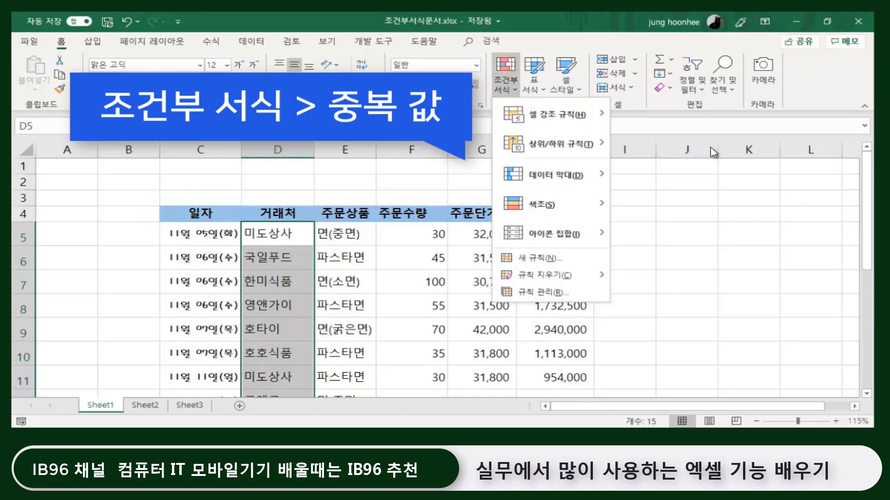
{"action": "mouse_move", "coordinate": [549, 115]}
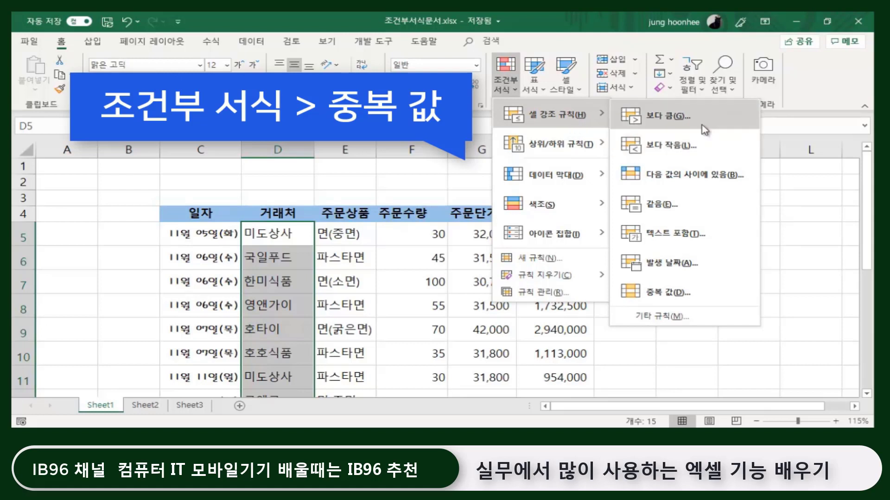
{"action": "left_click", "coordinate": [663, 302]}
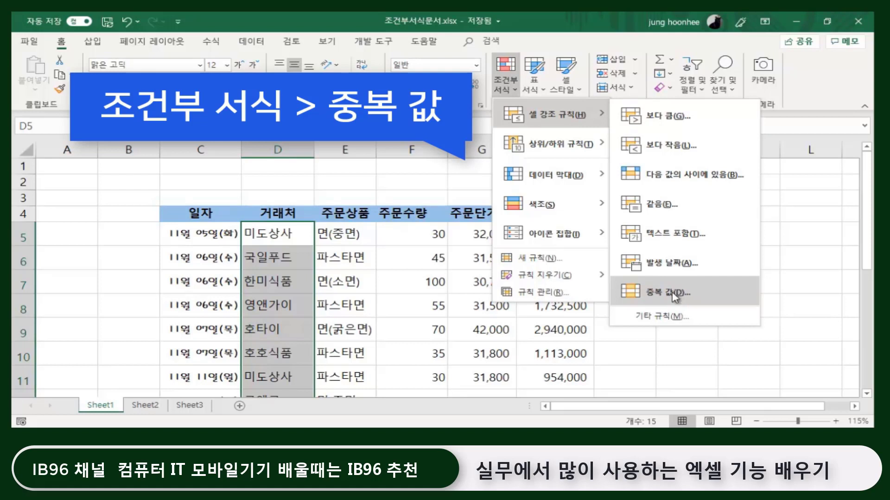
{"action": "left_click", "coordinate": [675, 297]}
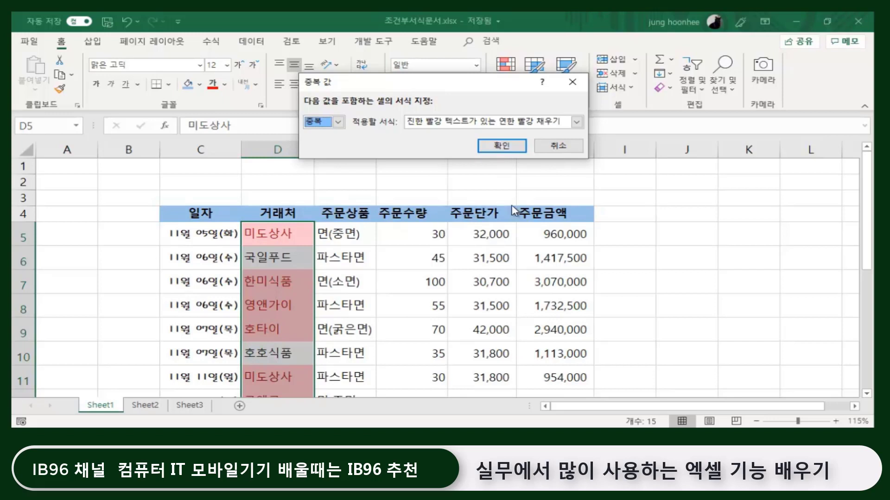
{"action": "left_click", "coordinate": [501, 146]}
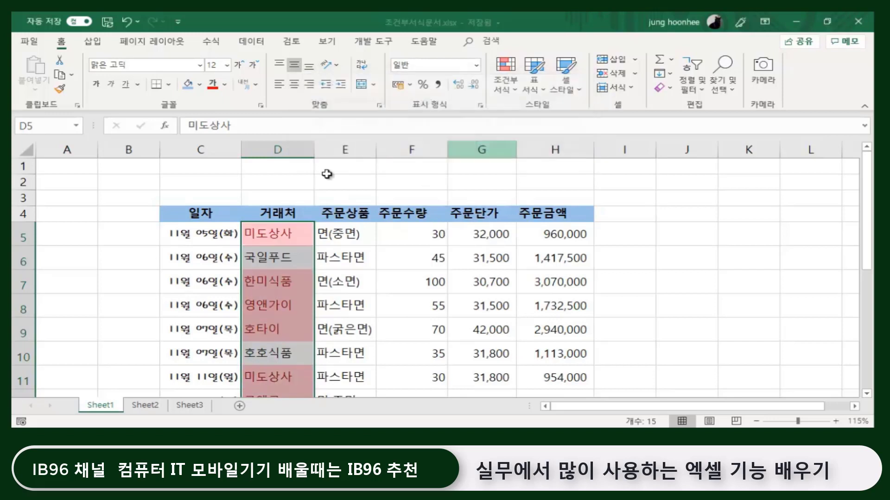
{"action": "scroll", "coordinate": [371, 325], "scroll_direction": "down", "scroll_amount": 2}
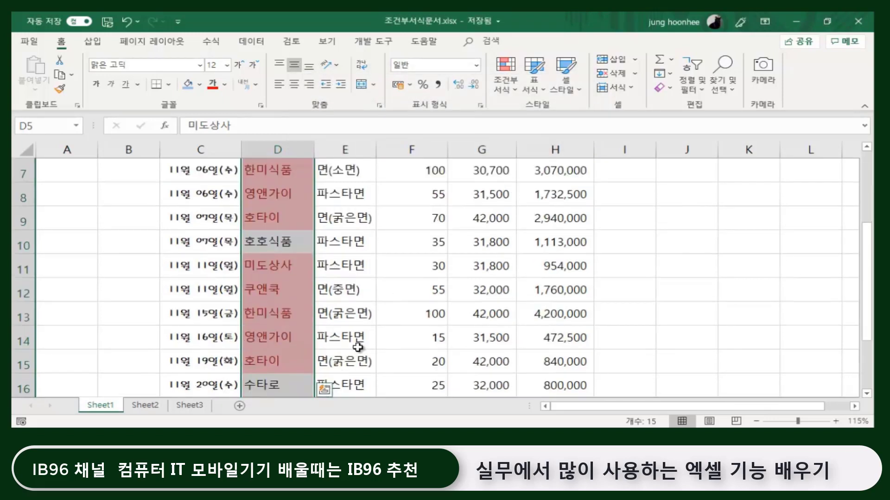
{"action": "scroll", "coordinate": [357, 347], "scroll_direction": "up", "scroll_amount": 1}
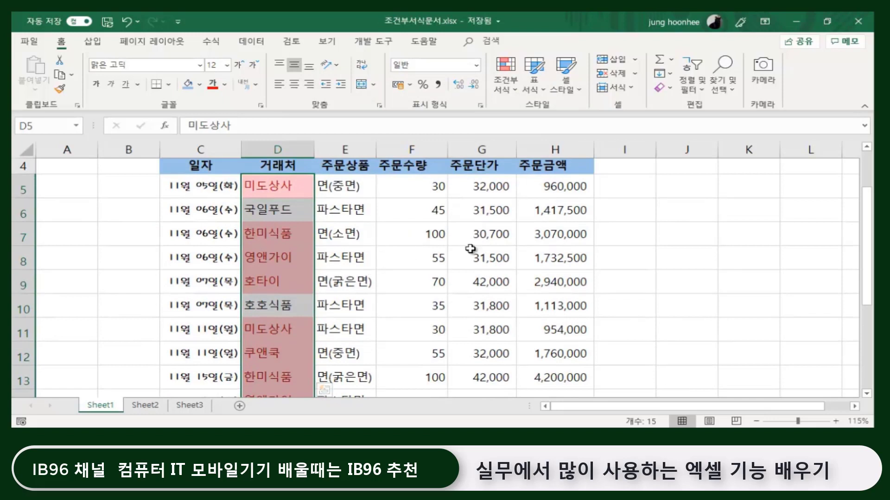
{"action": "left_click", "coordinate": [608, 241]}
{"action": "left_click", "coordinate": [271, 211]}
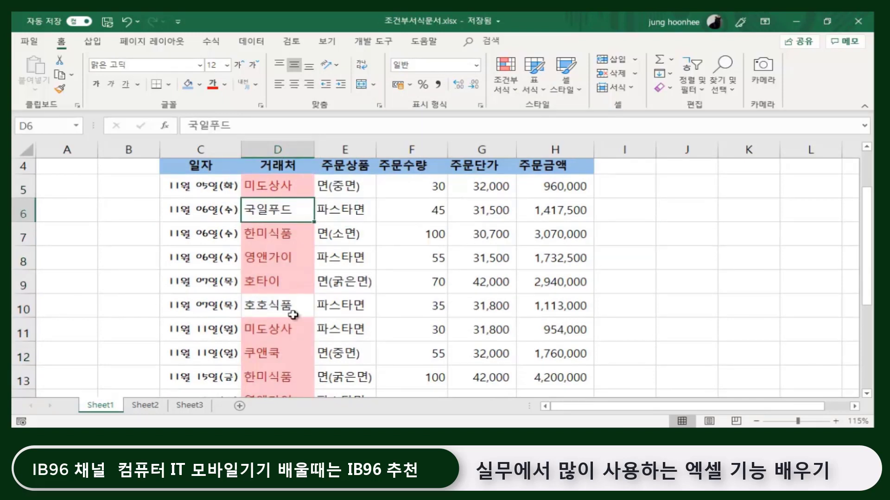
{"action": "left_click", "coordinate": [291, 312]}
{"action": "scroll", "coordinate": [291, 320], "scroll_direction": "down", "scroll_amount": 2}
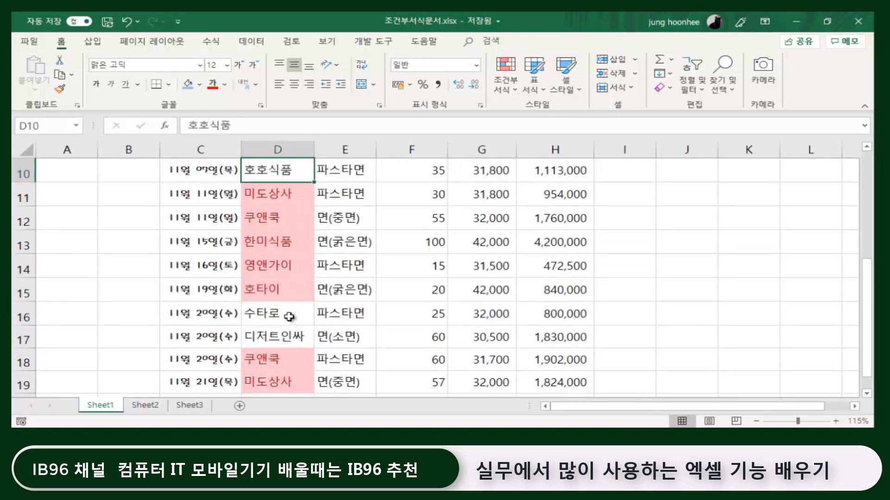
{"action": "left_click", "coordinate": [290, 313]}
{"action": "left_click_drag", "start_coordinate": [292, 338], "coordinate": [292, 318]}
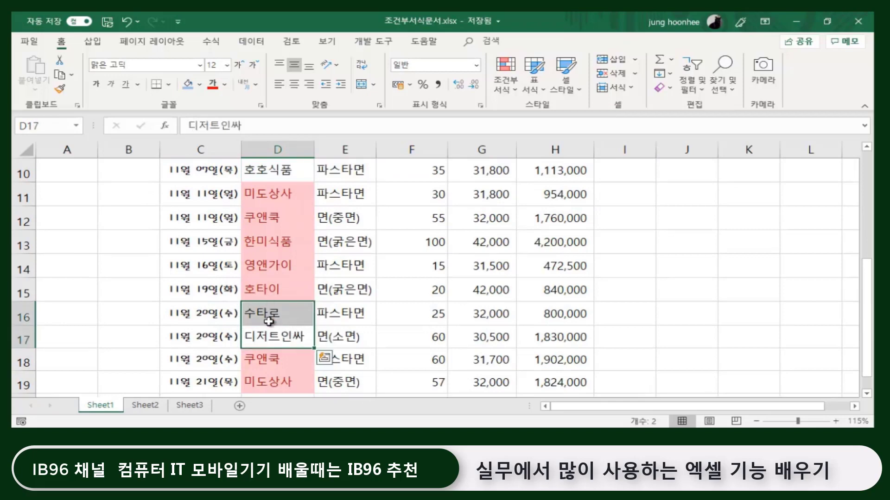
{"action": "left_click", "coordinate": [270, 319]}
{"action": "left_click", "coordinate": [271, 336]}
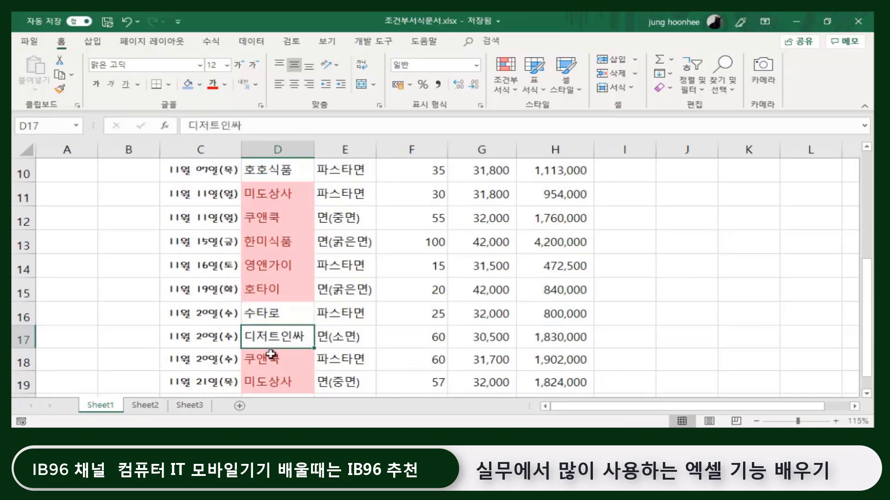
{"action": "scroll", "coordinate": [266, 357], "scroll_direction": "down", "scroll_amount": 2}
{"action": "scroll", "coordinate": [288, 307], "scroll_direction": "up", "scroll_amount": 2}
{"action": "scroll", "coordinate": [288, 305], "scroll_direction": "up", "scroll_amount": 1}
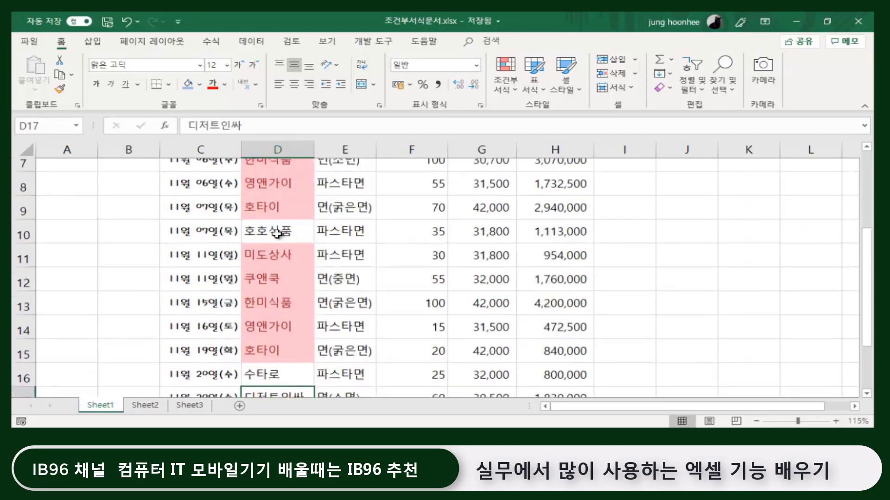
{"action": "scroll", "coordinate": [274, 231], "scroll_direction": "up", "scroll_amount": 2}
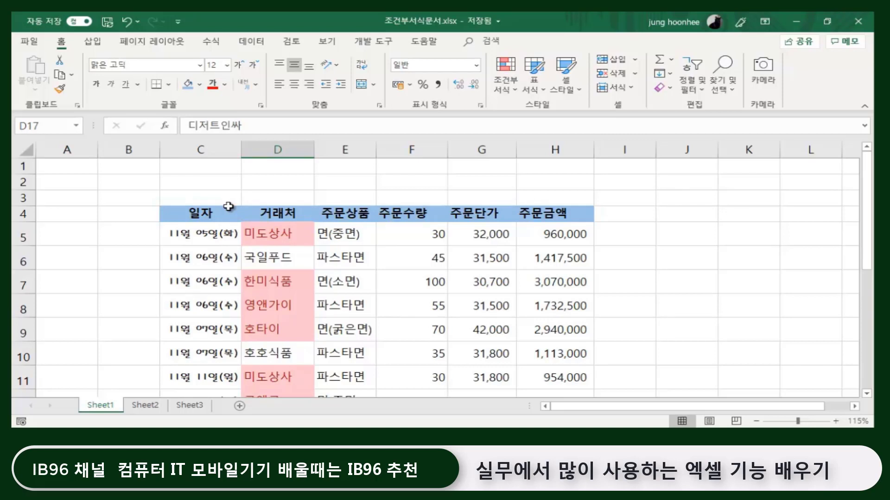
Select the 일자 header cell C4 and show the Data tab tools.
{"action": "left_click", "coordinate": [517, 95]}
{"action": "mouse_move", "coordinate": [549, 234]}
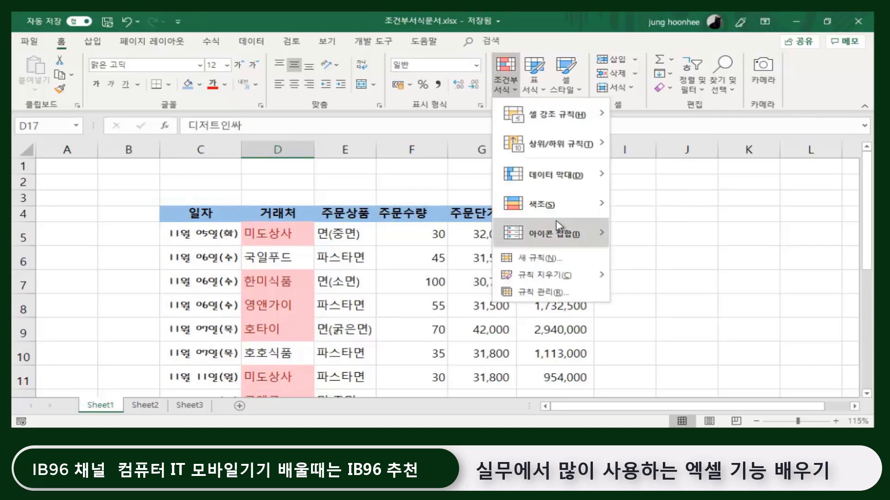
{"action": "left_click", "coordinate": [342, 181]}
{"action": "left_click", "coordinate": [219, 214]}
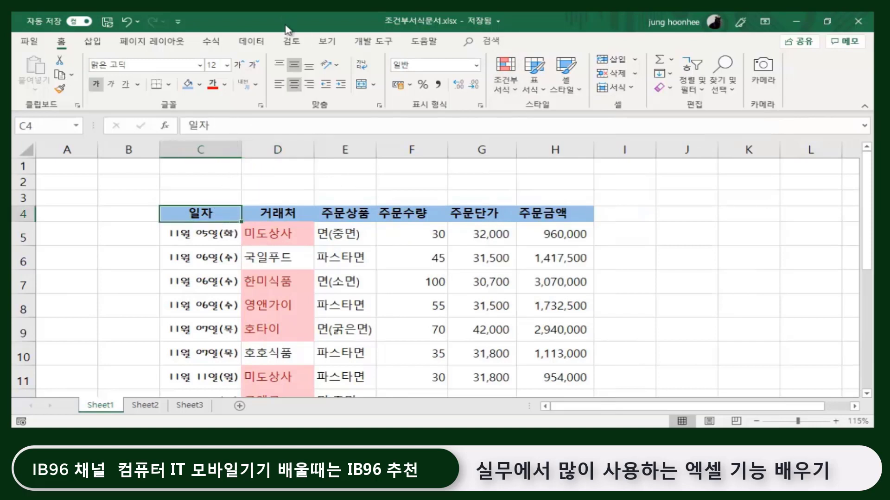
{"action": "left_click", "coordinate": [252, 42]}
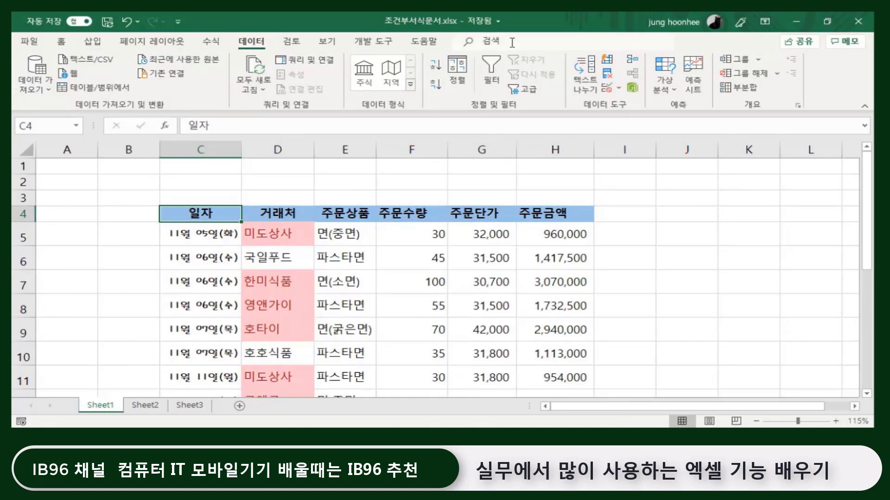
Turn on filters and filter 거래처 by the pink cell colour, leaving 11 of 15 rows.
{"action": "left_click", "coordinate": [493, 74]}
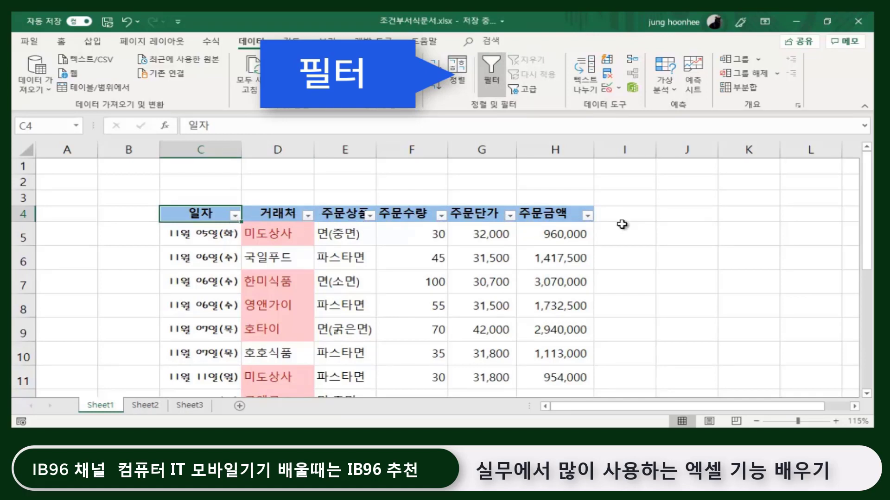
{"action": "left_click", "coordinate": [308, 217]}
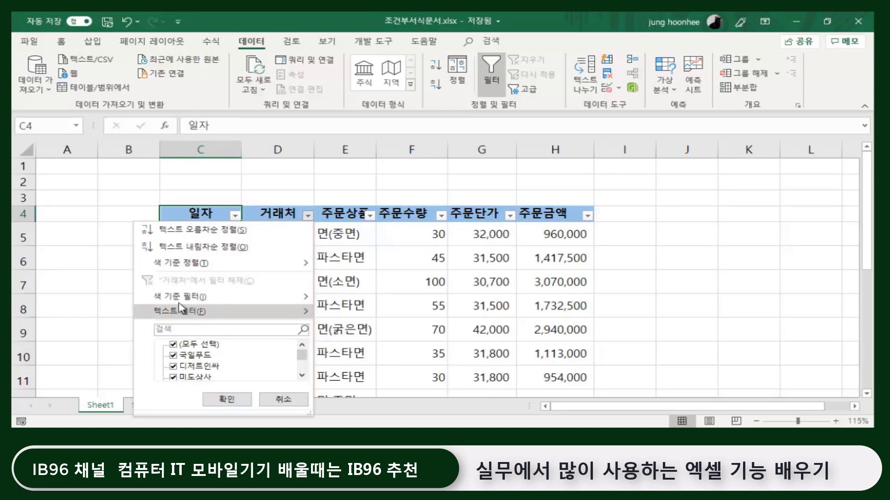
{"action": "mouse_move", "coordinate": [208, 296]}
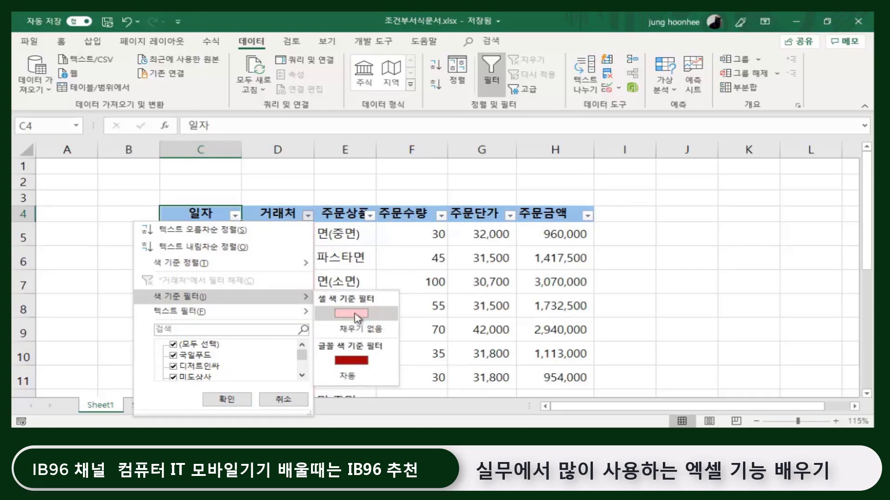
{"action": "left_click", "coordinate": [351, 315]}
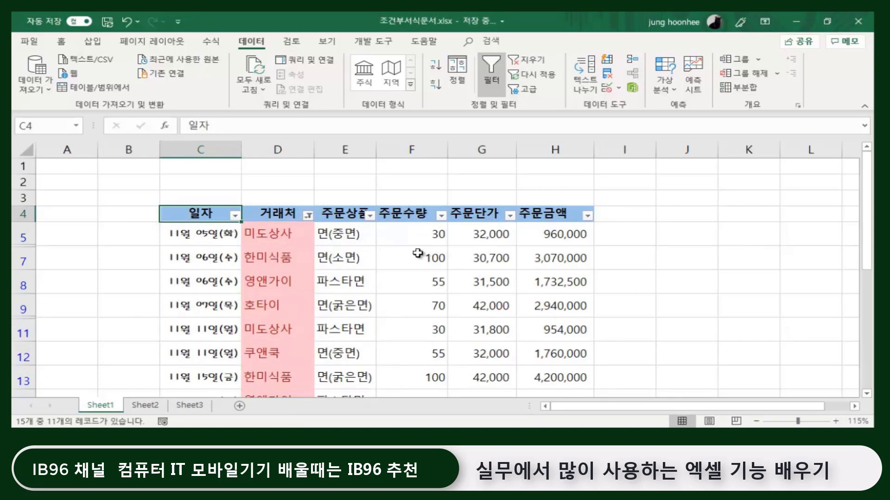
Filter the 거래처 column to 미도상사 only, leaving three of 15 rows.
{"action": "scroll", "coordinate": [278, 260], "scroll_direction": "down", "scroll_amount": 1}
{"action": "scroll", "coordinate": [287, 297], "scroll_direction": "down", "scroll_amount": 2}
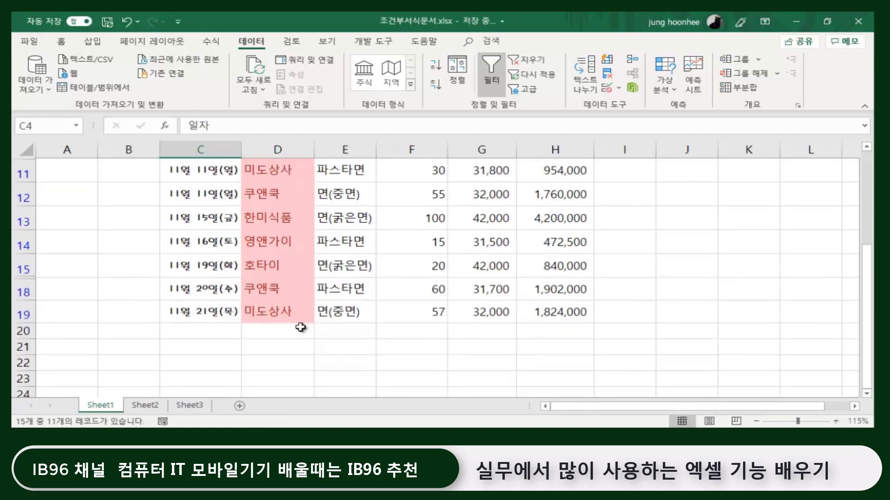
{"action": "scroll", "coordinate": [296, 322], "scroll_direction": "up", "scroll_amount": 2}
{"action": "scroll", "coordinate": [292, 318], "scroll_direction": "up", "scroll_amount": 1}
{"action": "scroll", "coordinate": [283, 296], "scroll_direction": "down", "scroll_amount": 2}
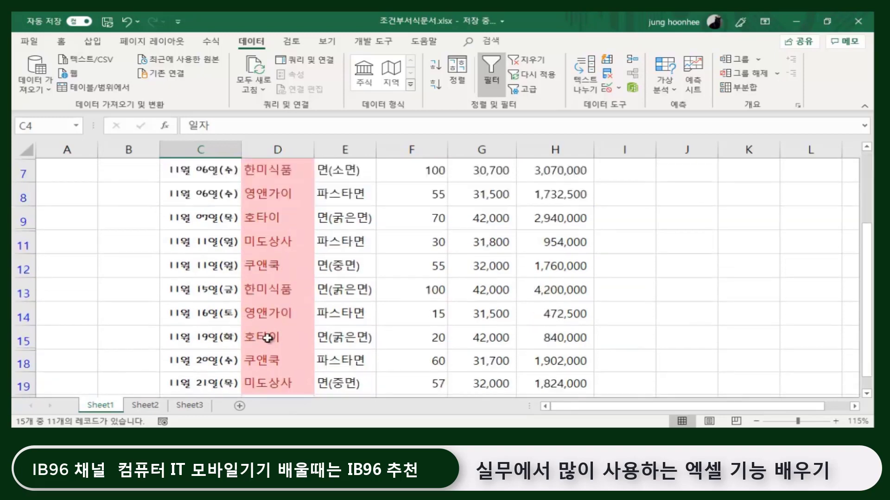
{"action": "scroll", "coordinate": [268, 338], "scroll_direction": "up", "scroll_amount": 1}
{"action": "scroll", "coordinate": [267, 310], "scroll_direction": "up", "scroll_amount": 1}
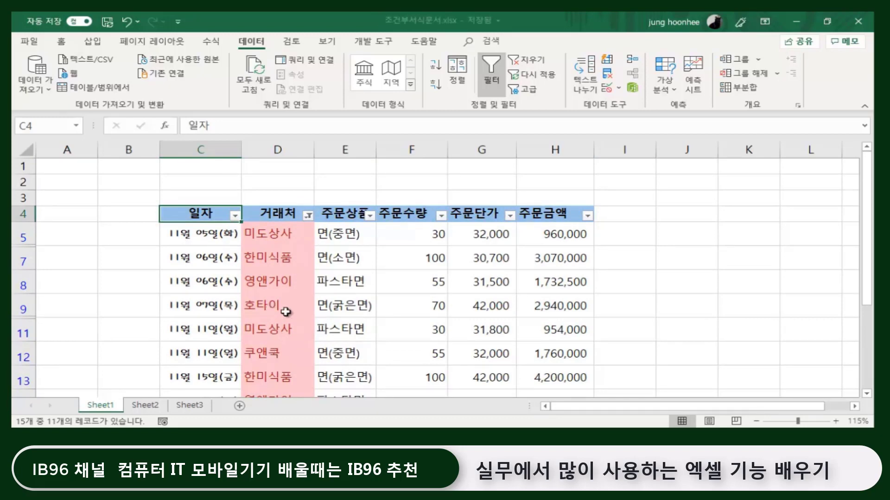
{"action": "scroll", "coordinate": [287, 320], "scroll_direction": "down", "scroll_amount": 1}
{"action": "scroll", "coordinate": [279, 343], "scroll_direction": "down", "scroll_amount": 2}
{"action": "scroll", "coordinate": [270, 363], "scroll_direction": "up", "scroll_amount": 1}
{"action": "scroll", "coordinate": [255, 369], "scroll_direction": "up", "scroll_amount": 1}
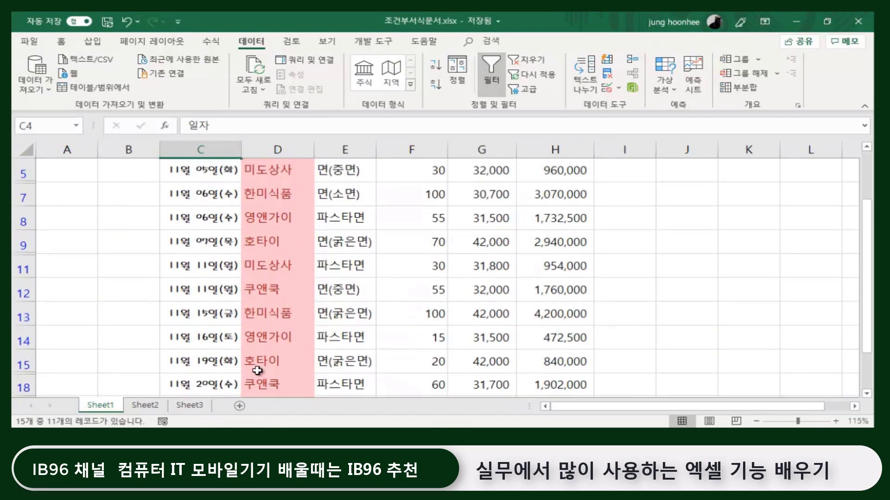
{"action": "scroll", "coordinate": [258, 366], "scroll_direction": "up", "scroll_amount": 2}
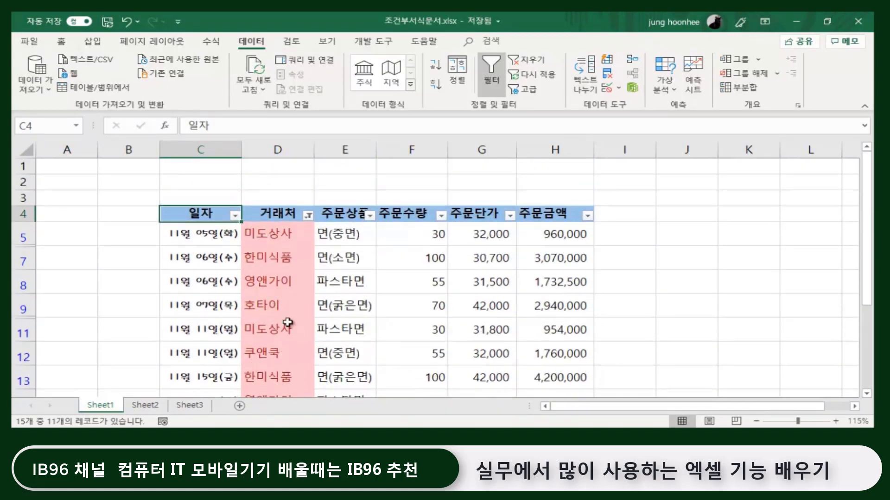
{"action": "left_click", "coordinate": [307, 215]}
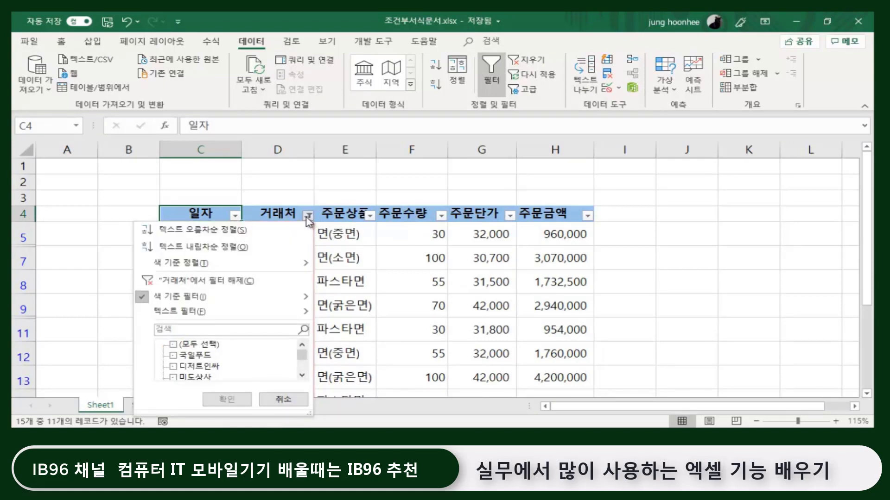
{"action": "scroll", "coordinate": [196, 370], "scroll_direction": "down", "scroll_amount": 2}
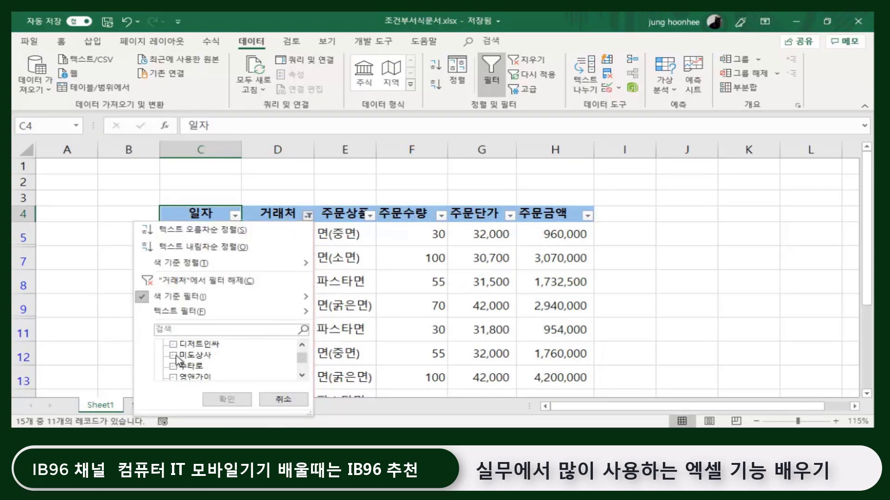
{"action": "left_click", "coordinate": [172, 356]}
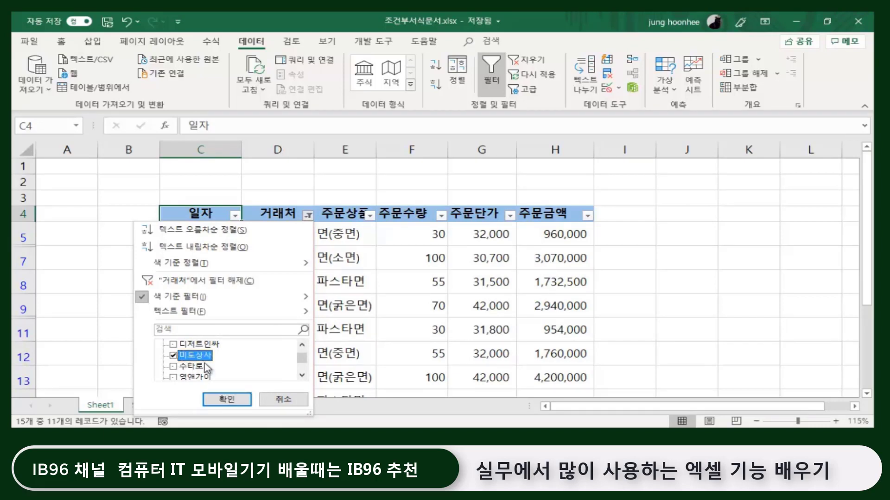
{"action": "scroll", "coordinate": [214, 358], "scroll_direction": "up", "scroll_amount": 2}
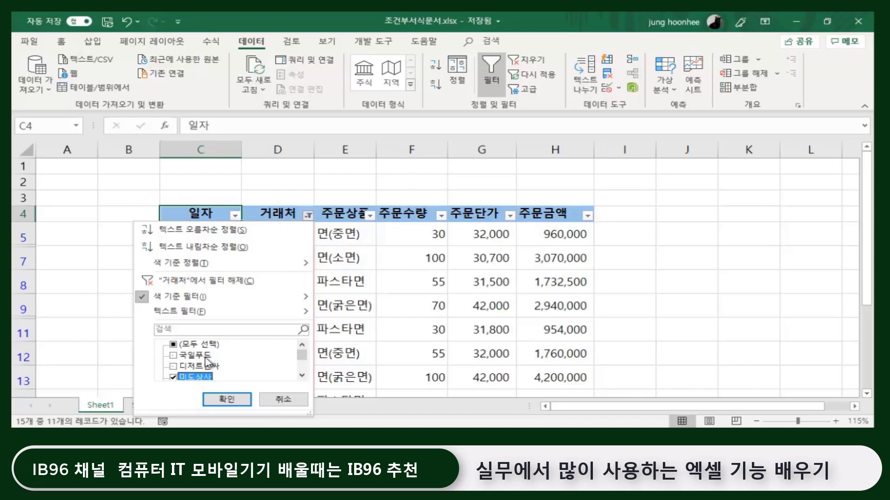
{"action": "scroll", "coordinate": [210, 364], "scroll_direction": "down", "scroll_amount": 2}
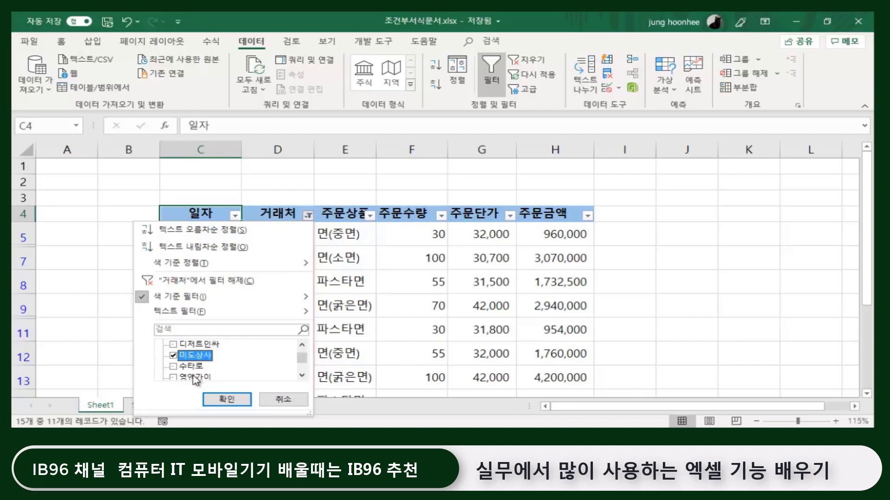
{"action": "left_click", "coordinate": [229, 400]}
{"action": "left_click", "coordinate": [405, 332]}
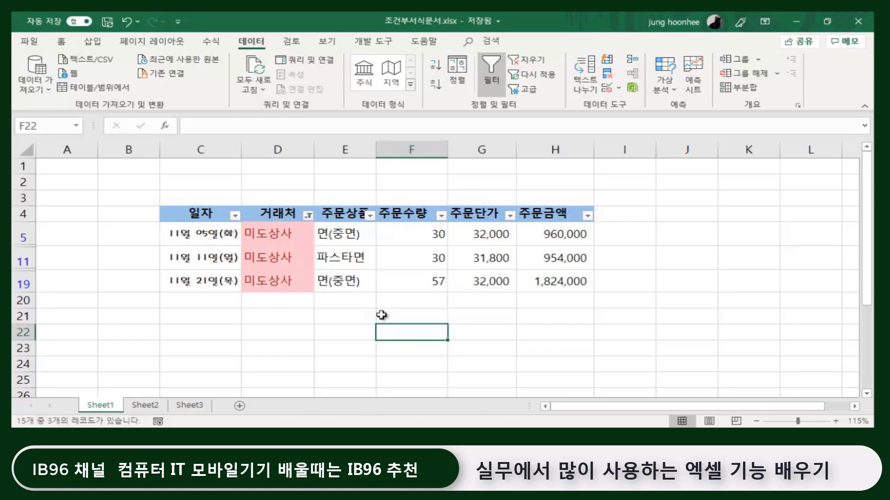
Reconfirm the 미도상사 filter on the 거래처 column.
{"action": "left_click", "coordinate": [307, 217]}
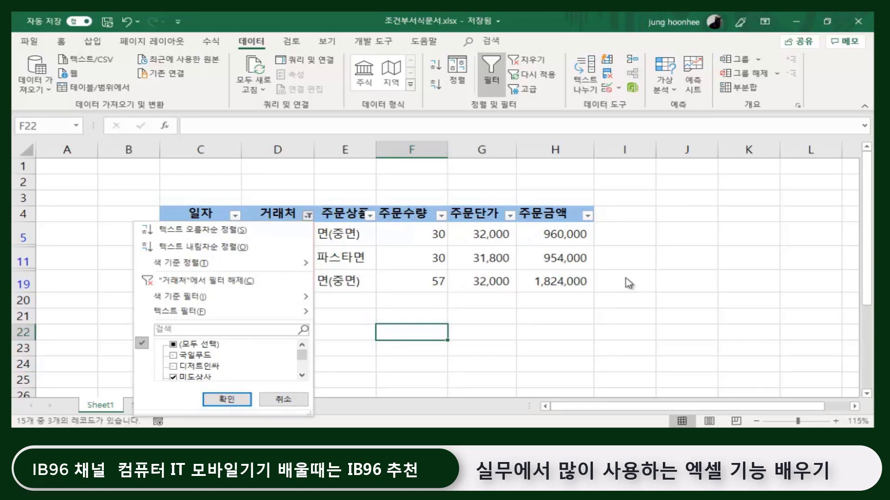
{"action": "left_click", "coordinate": [237, 399]}
{"action": "left_click", "coordinate": [303, 351]}
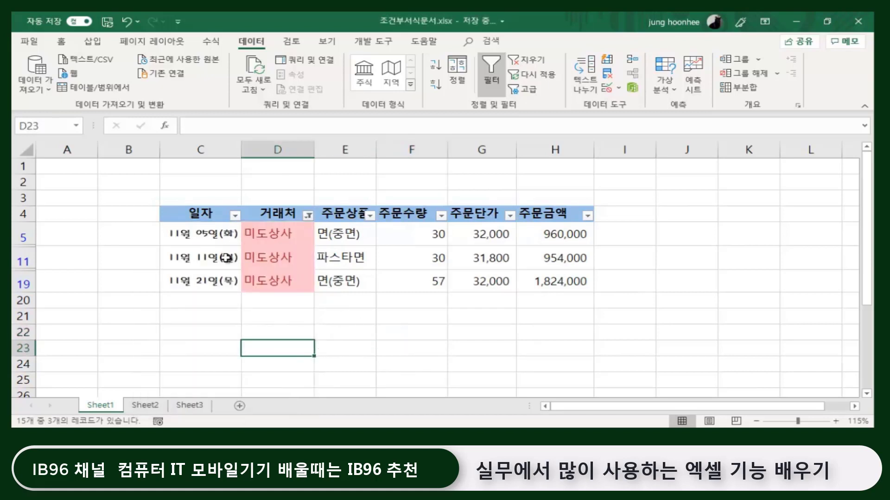
Check the dates, client names and products in the filtered rows 5, 11 and 19.
{"action": "left_click", "coordinate": [201, 236]}
{"action": "left_click", "coordinate": [281, 236]}
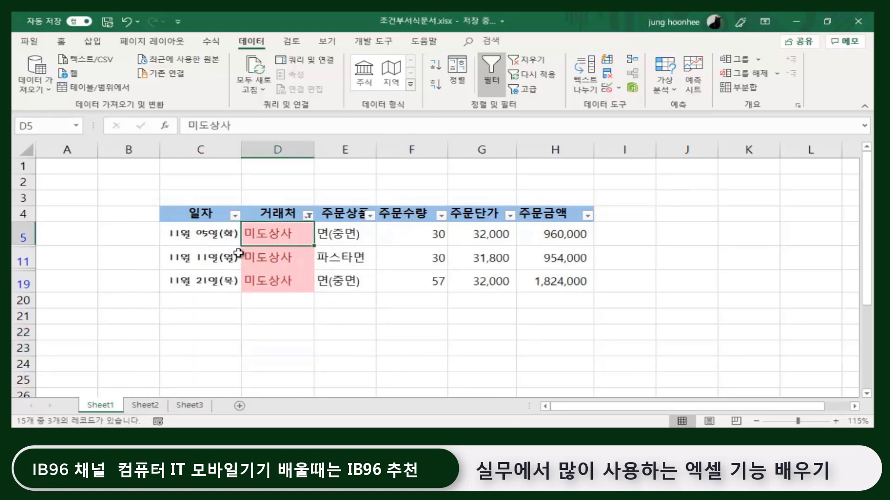
{"action": "left_click", "coordinate": [215, 262]}
{"action": "left_click", "coordinate": [250, 258]}
{"action": "left_click", "coordinate": [280, 282]}
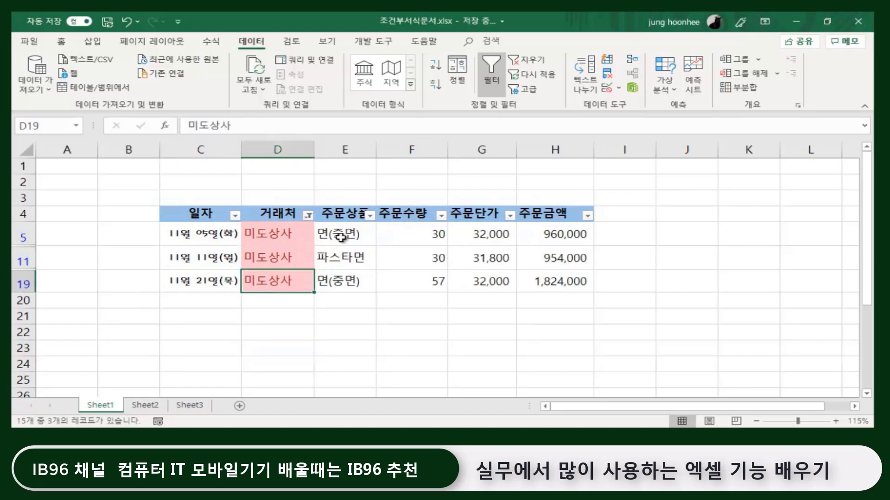
{"action": "left_click", "coordinate": [341, 236]}
{"action": "left_click", "coordinate": [341, 256]}
{"action": "left_click", "coordinate": [343, 274]}
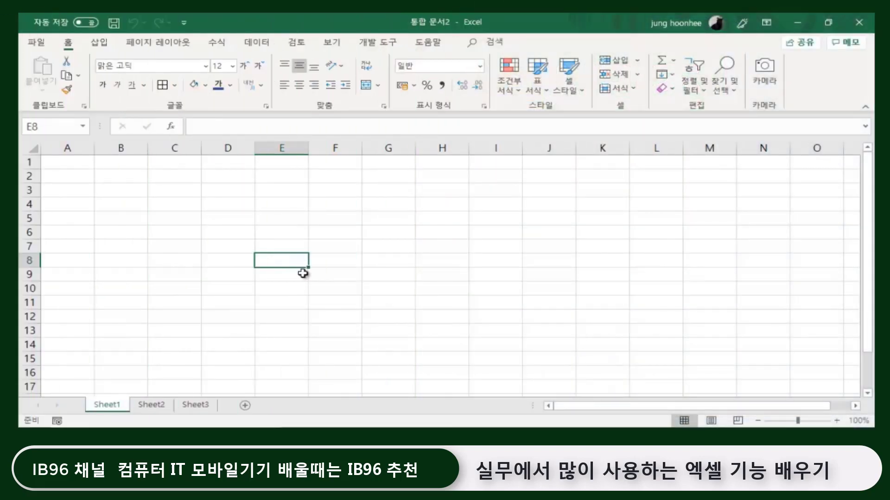
Enter the headers 상품코드 in C3 and 단가 in D3.
{"action": "scroll", "coordinate": [303, 273], "scroll_direction": "up", "scroll_amount": 1, "text": "ctrl"}
{"action": "scroll", "coordinate": [342, 272], "scroll_direction": "up", "scroll_amount": 1, "text": "ctrl"}
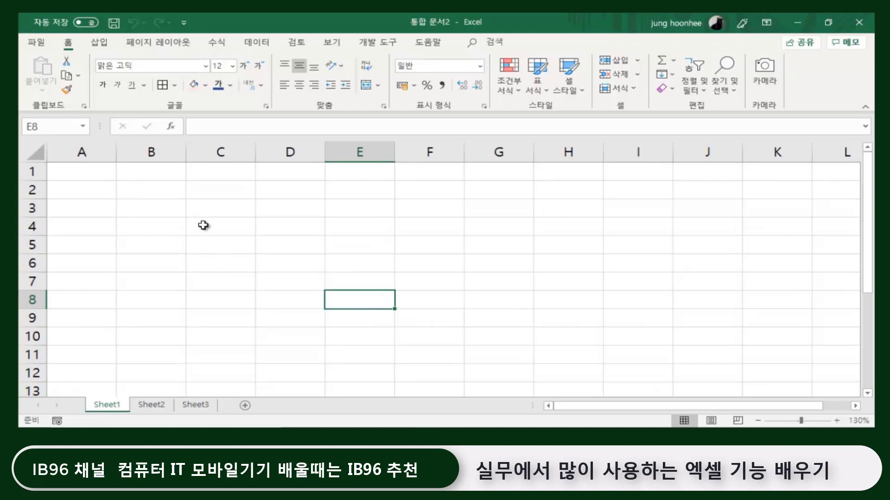
{"action": "left_click", "coordinate": [227, 208]}
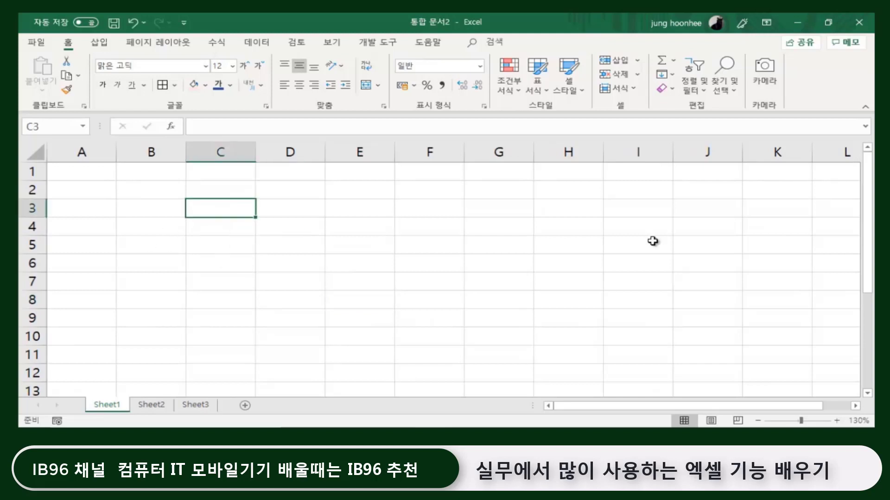
{"action": "type", "text": "상품콘"}
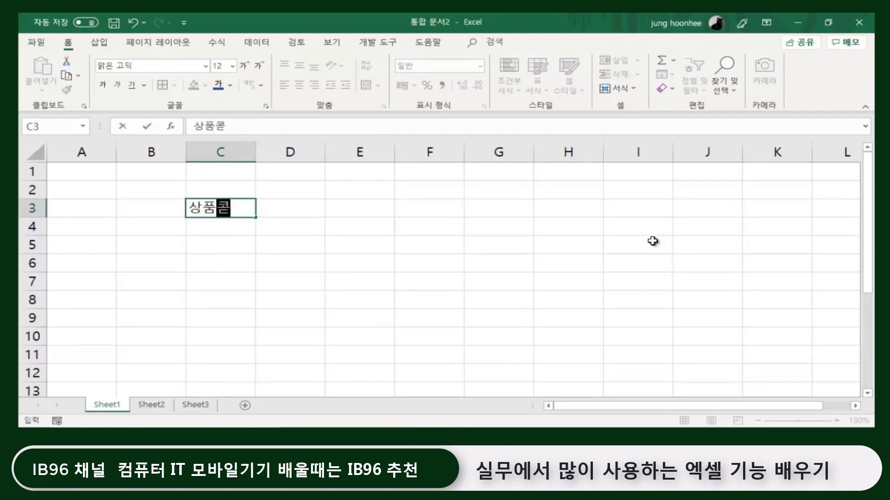
{"action": "type", "text": "드"}
{"action": "key", "text": "Tab"}
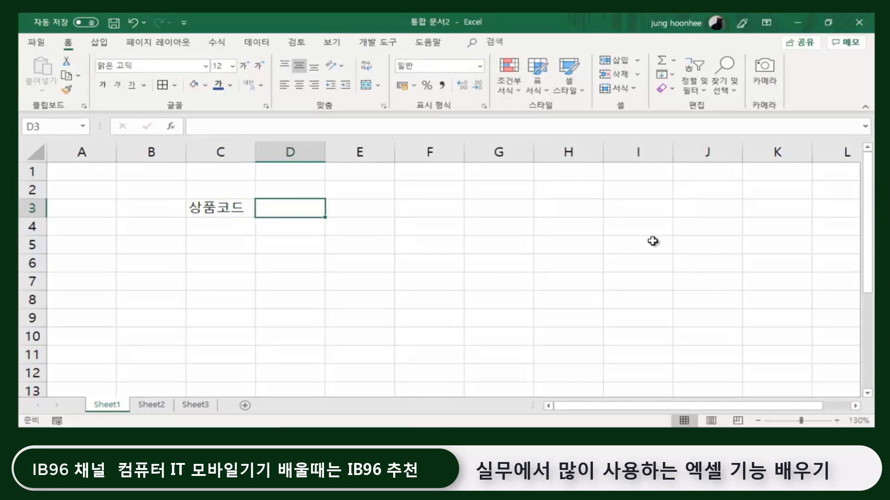
{"action": "type", "text": "단가"}
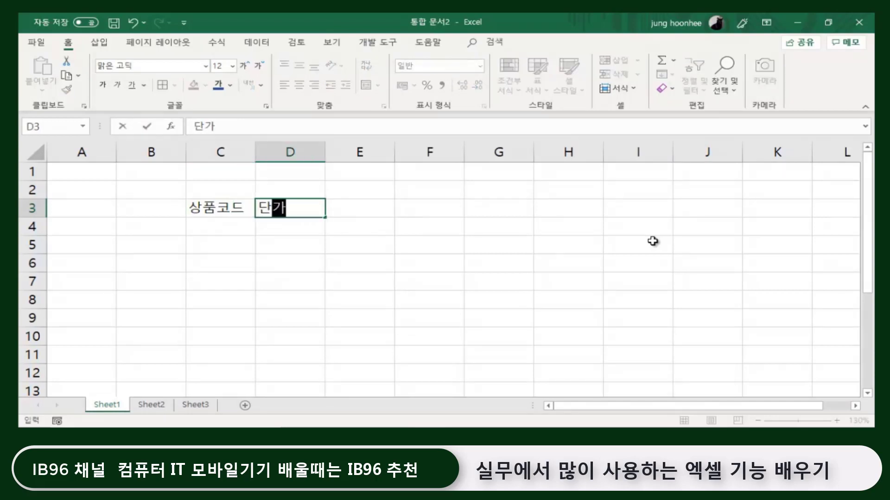
{"action": "key", "text": "Tab"}
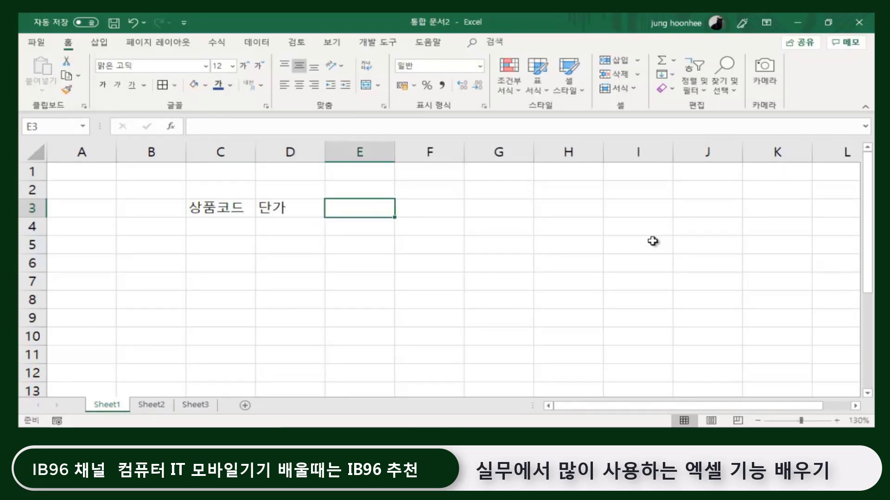
Change D3 to 공급가액 and add 부가세 in E3 and 부과금액 in F3.
{"action": "type", "text": "ㅅ"}
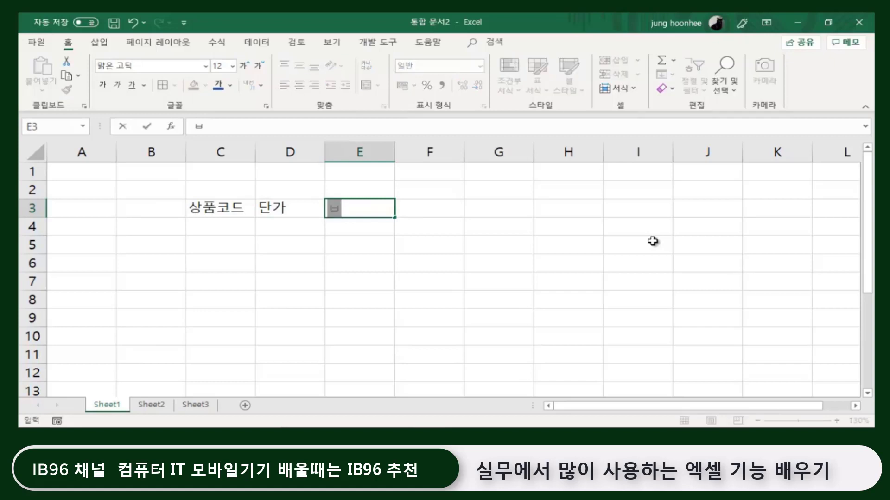
{"action": "key", "text": "BackSpace"}
{"action": "key", "text": "Left"}
{"action": "key", "text": "Left"}
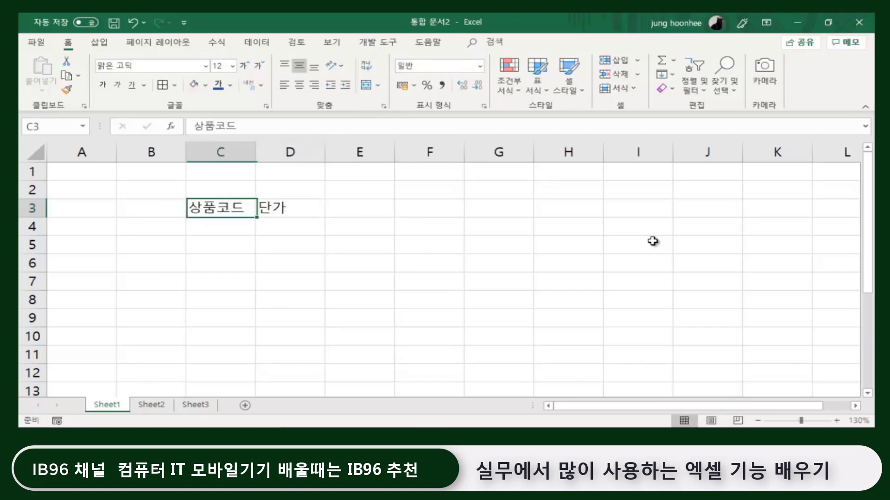
{"action": "key", "text": "Right"}
{"action": "type", "text": "ㄱ공급"}
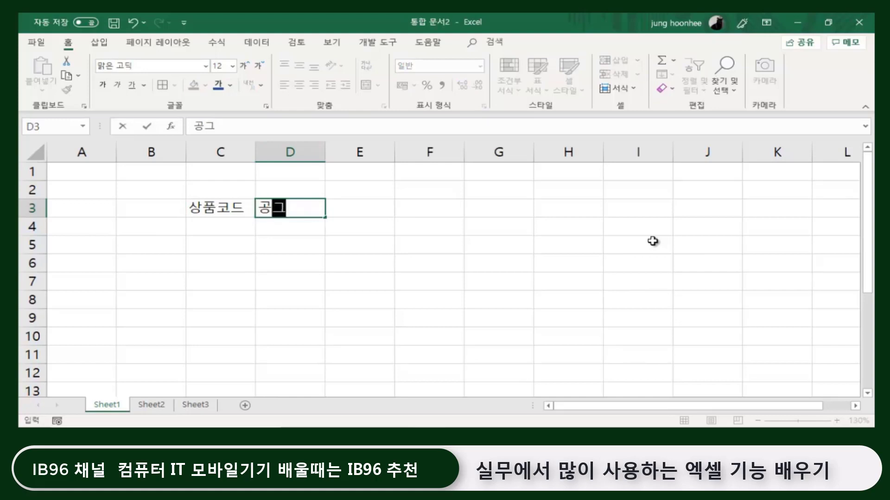
{"action": "type", "text": "ㄱㅏ애ㄱ"}
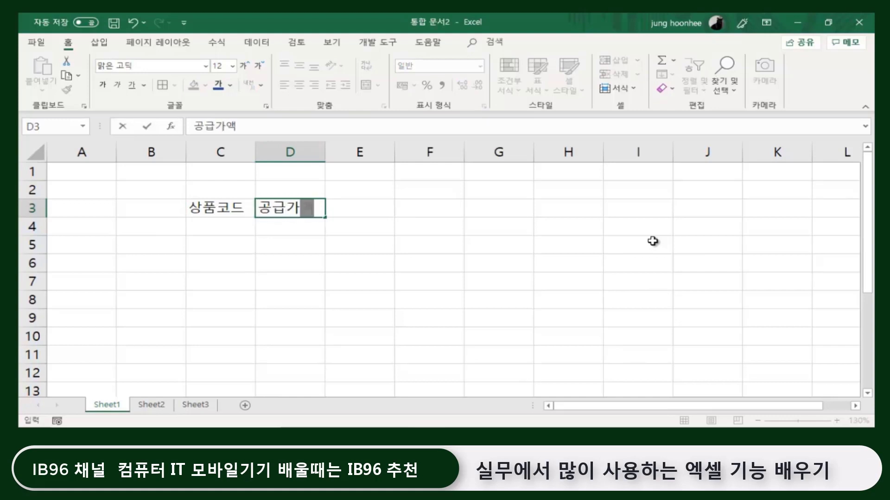
{"action": "key", "text": "Tab"}
{"action": "type", "text": "부가"}
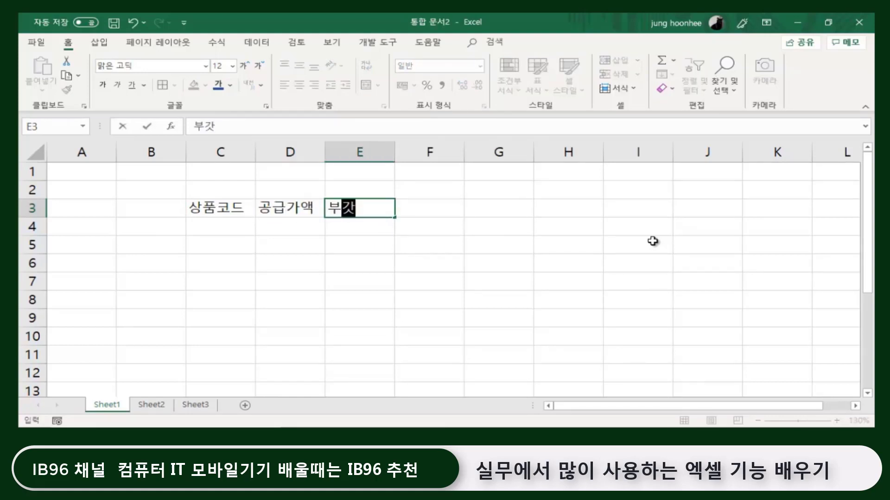
{"action": "type", "text": "세"}
{"action": "key", "text": "Tab"}
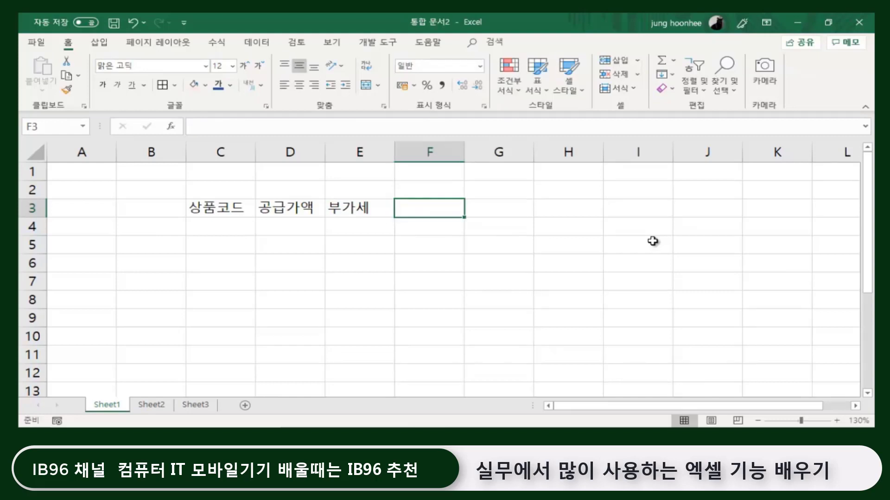
{"action": "type", "text": "ㅂ부과금애"}
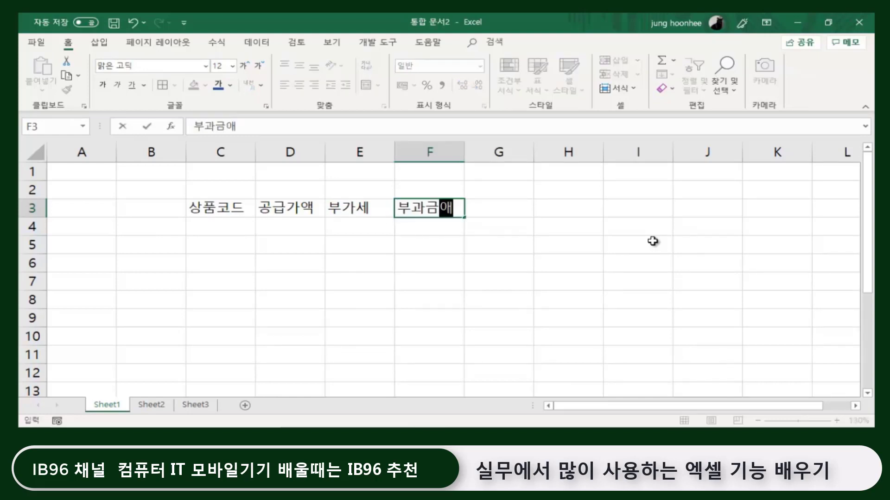
{"action": "type", "text": "ㄱ"}
{"action": "key", "text": "Return"}
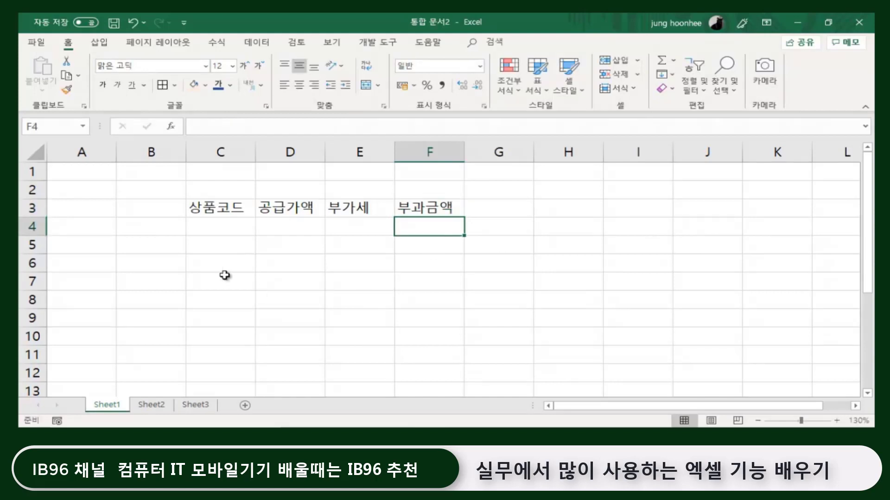
{"action": "left_click", "coordinate": [225, 276]}
Enter a-101 in C4, fill the series to a-107 in C10, and centre the codes.
{"action": "left_click", "coordinate": [232, 232]}
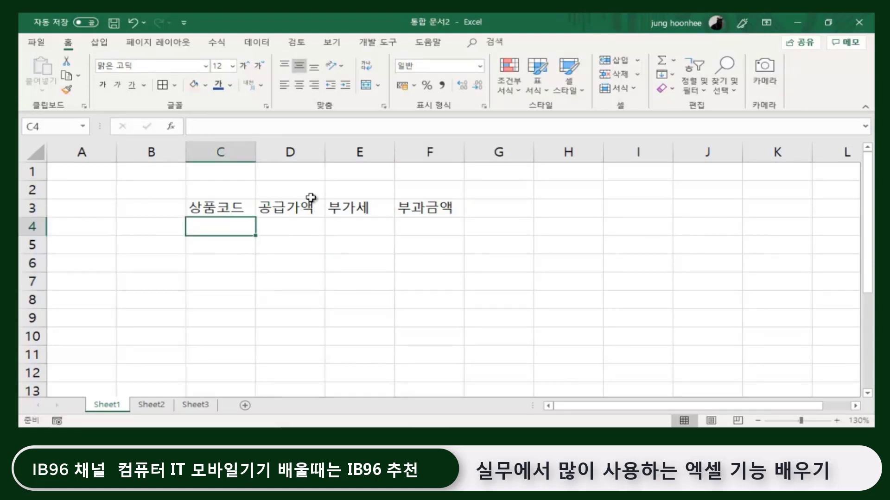
{"action": "type", "text": "a-"}
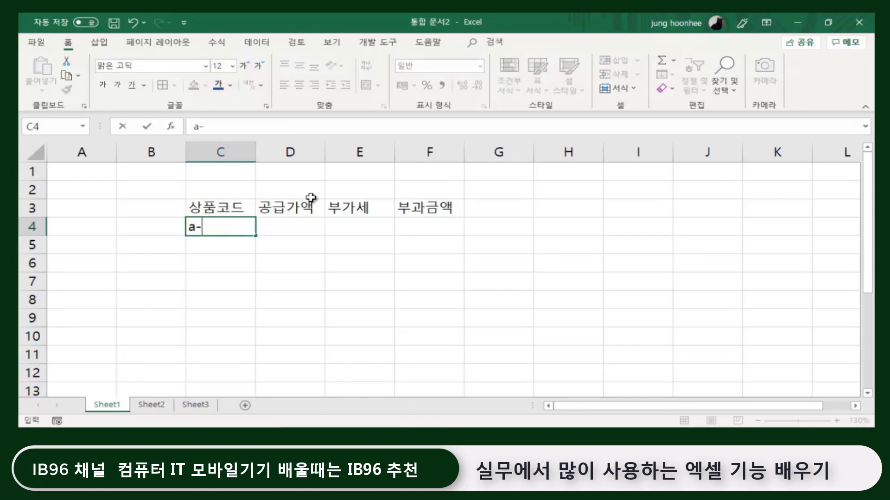
{"action": "type", "text": "101"}
{"action": "key", "text": "Return"}
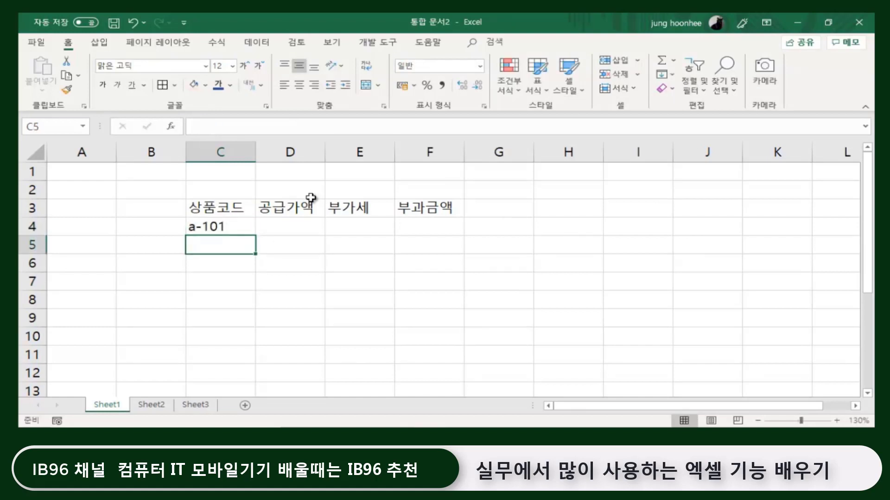
{"action": "left_click", "coordinate": [232, 228]}
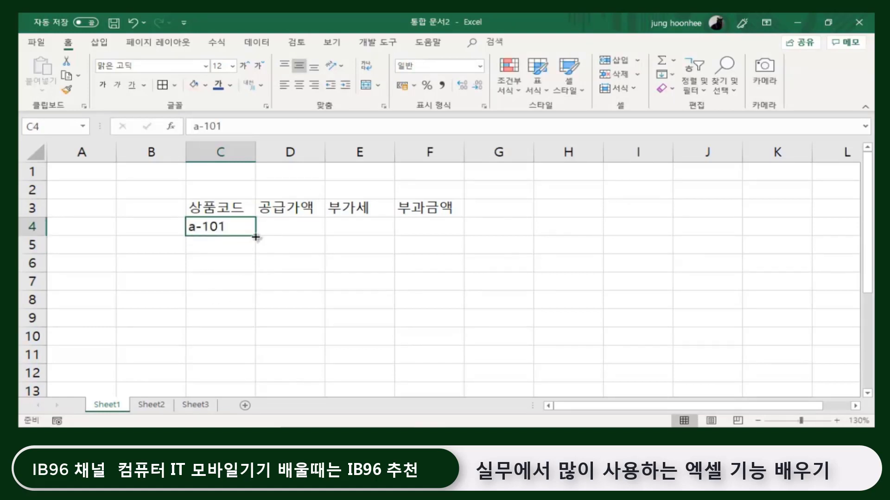
{"action": "left_click_drag", "start_coordinate": [256, 236], "coordinate": [250, 345]}
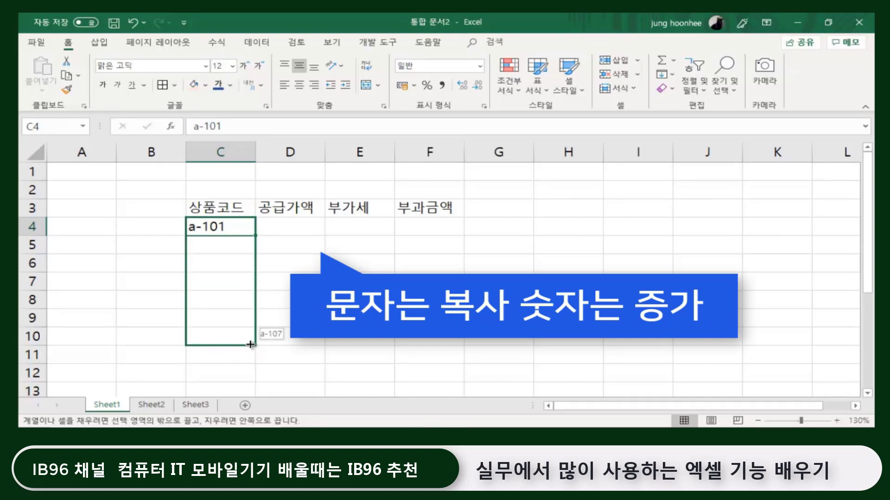
{"action": "left_click_drag", "start_coordinate": [252, 344], "coordinate": [251, 346]}
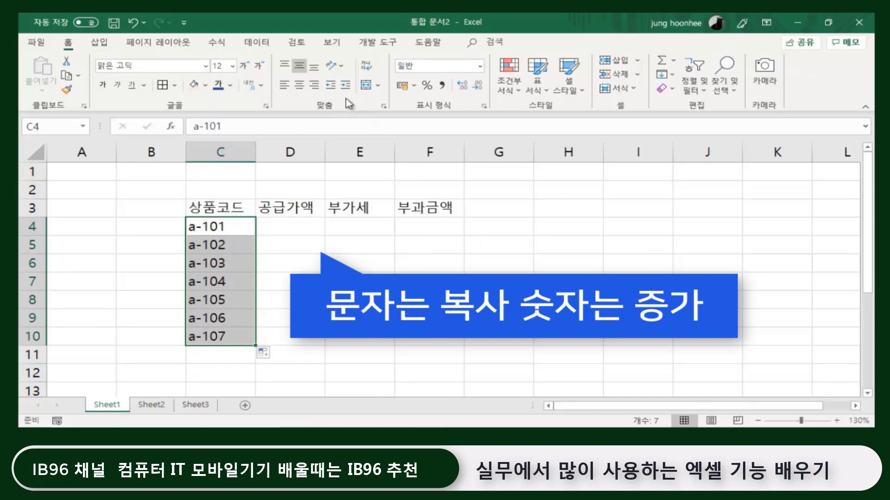
{"action": "left_click", "coordinate": [300, 85]}
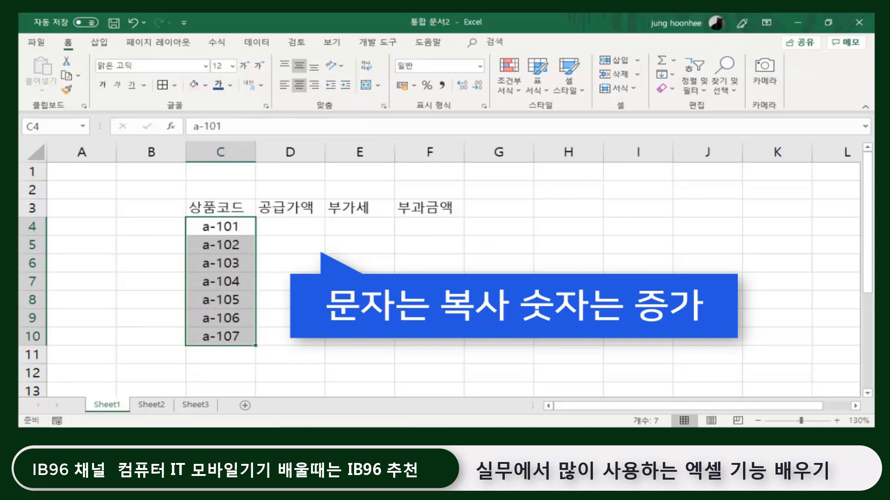
{"action": "left_click", "coordinate": [296, 225]}
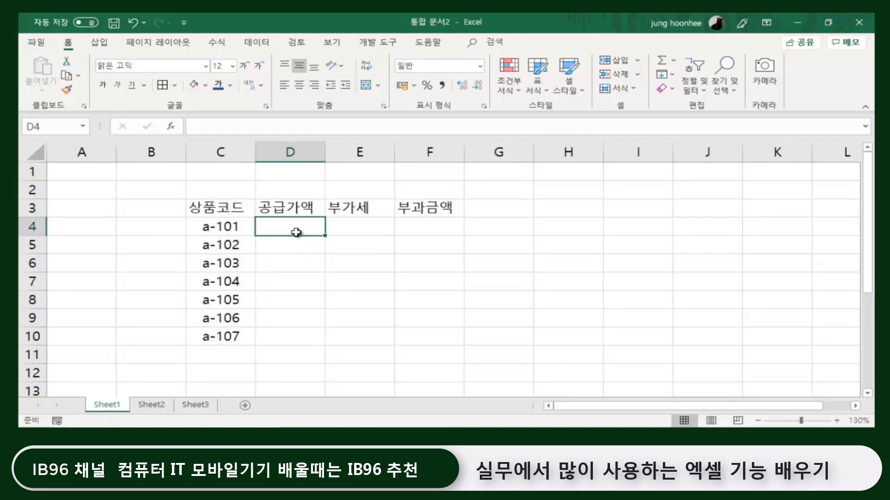
Enter supply amounts 654000, 337800 and 56700 for products a-101 through a-103.
{"action": "type", "text": "654"}
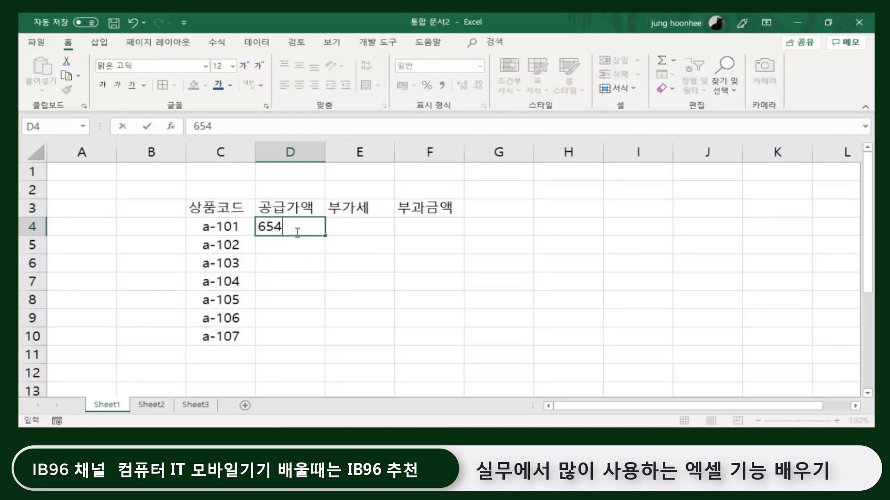
{"action": "type", "text": "000"}
{"action": "key", "text": "Return"}
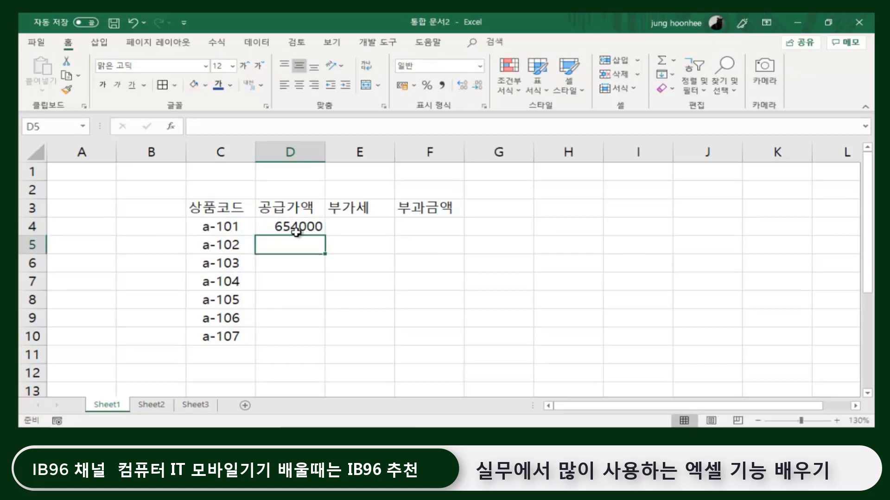
{"action": "type", "text": "33780"}
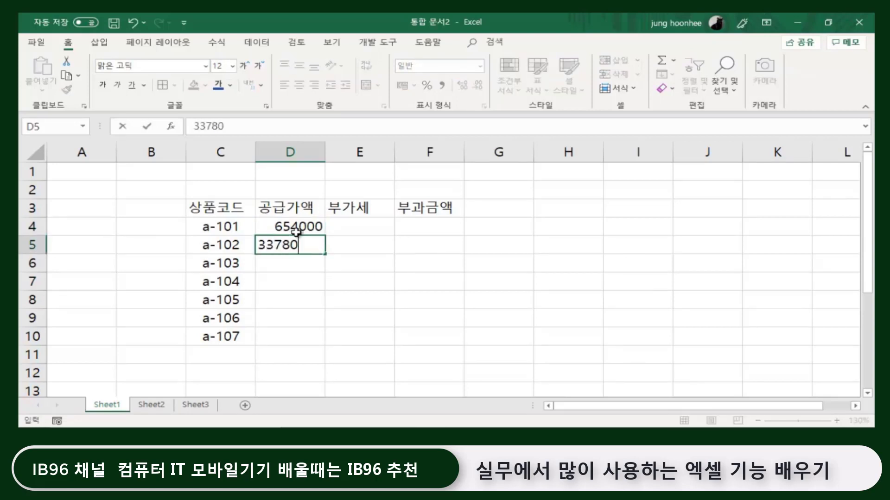
{"action": "type", "text": "0"}
{"action": "key", "text": "Return"}
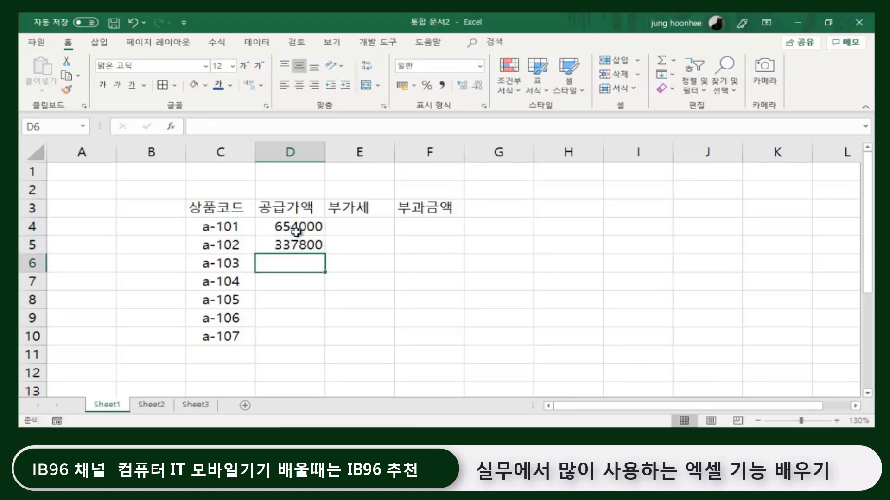
{"action": "type", "text": "567"}
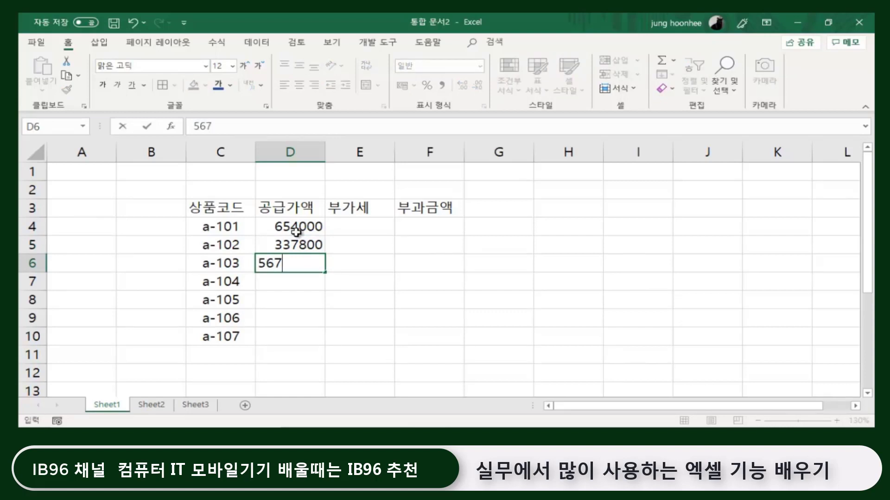
{"action": "type", "text": "00"}
{"action": "key", "text": "Return"}
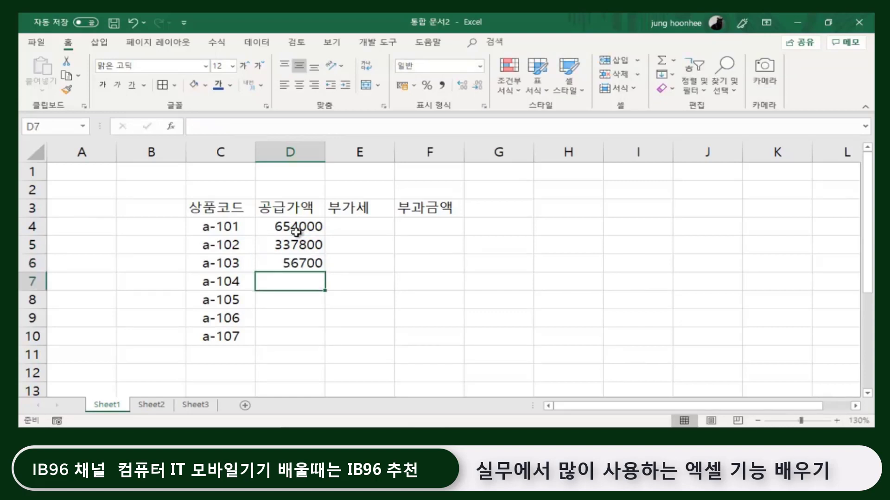
Enter supply amounts 1245000, 943200, 775000 and 903000 for products a-104 through a-107.
{"action": "type", "text": "124"}
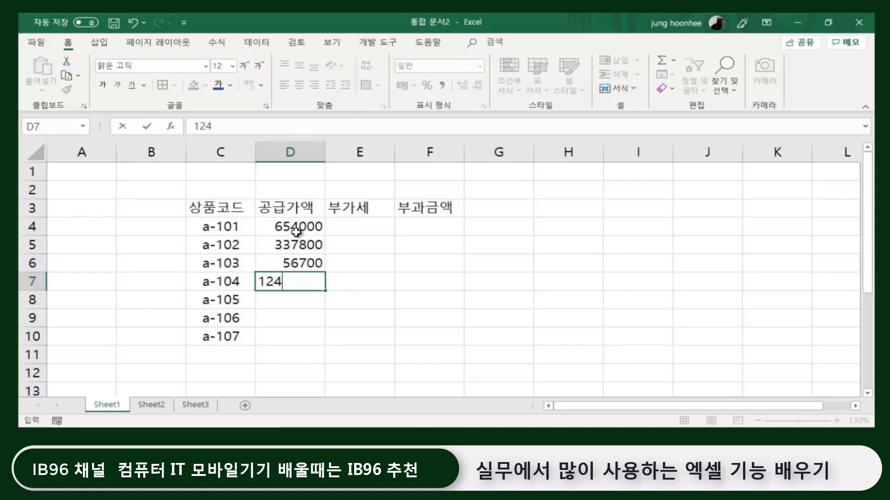
{"action": "type", "text": "5000"}
{"action": "key", "text": "Return"}
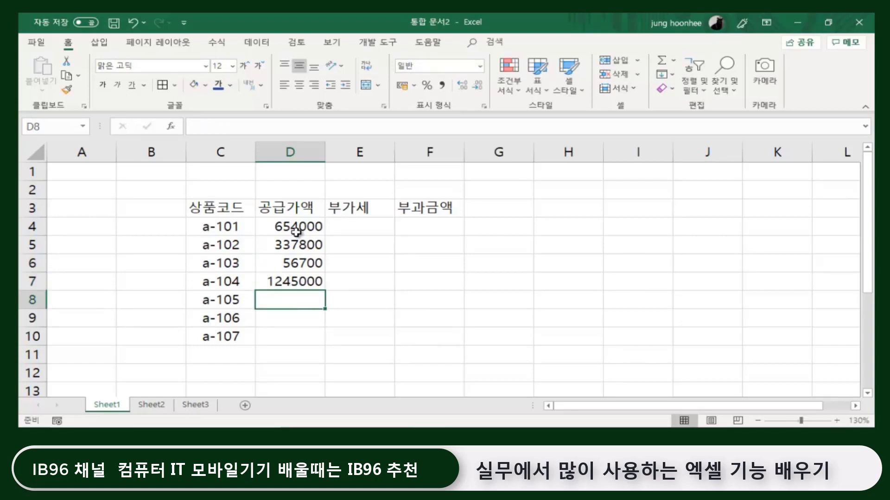
{"action": "type", "text": "943"}
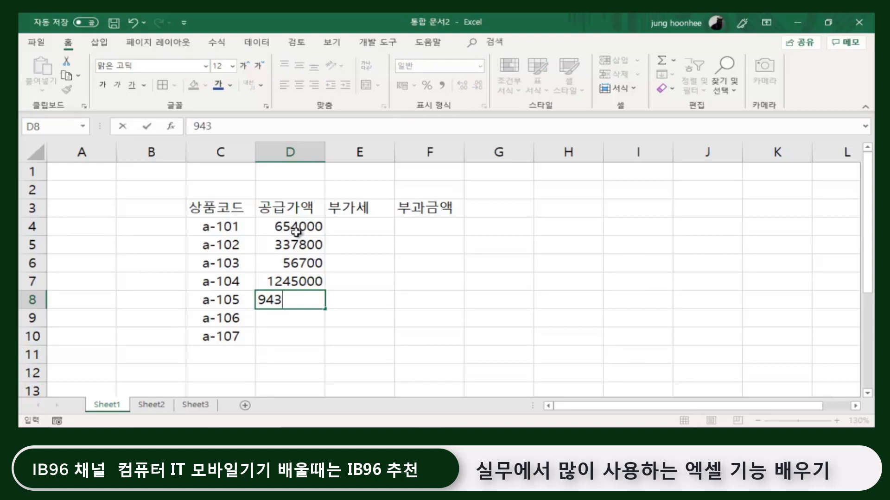
{"action": "type", "text": "200"}
{"action": "key", "text": "Return"}
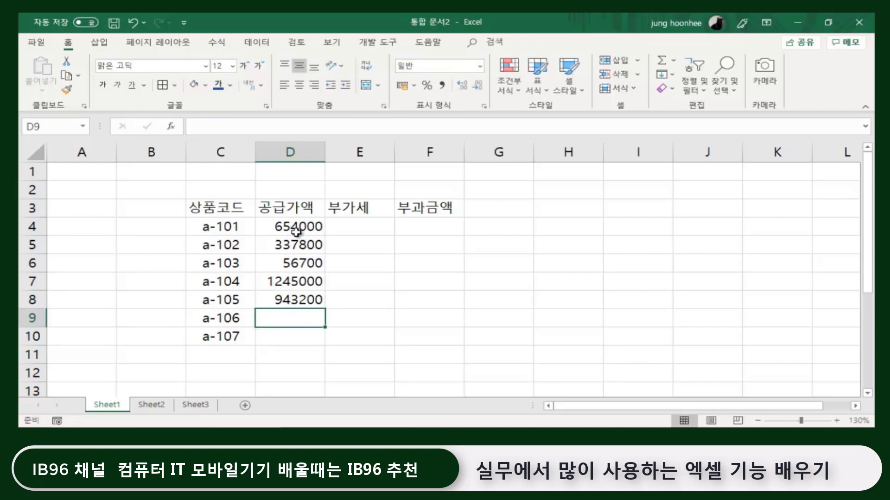
{"action": "type", "text": "7"}
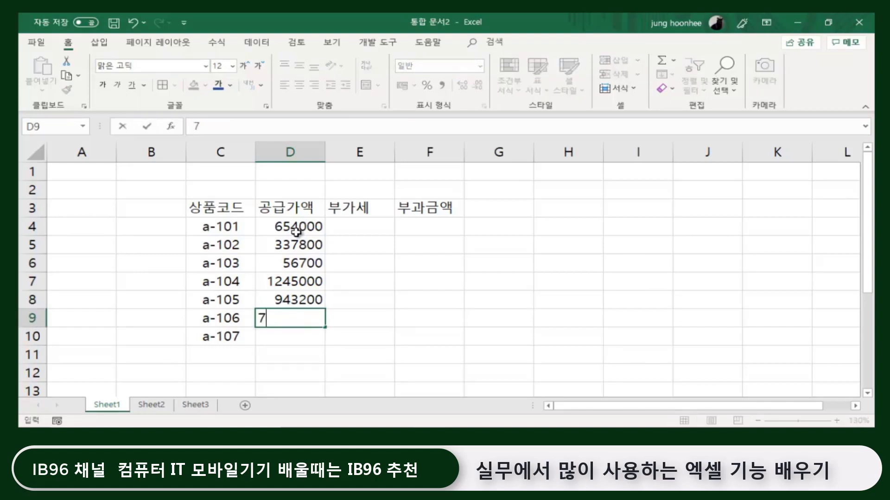
{"action": "type", "text": "75000"}
{"action": "key", "text": "Return"}
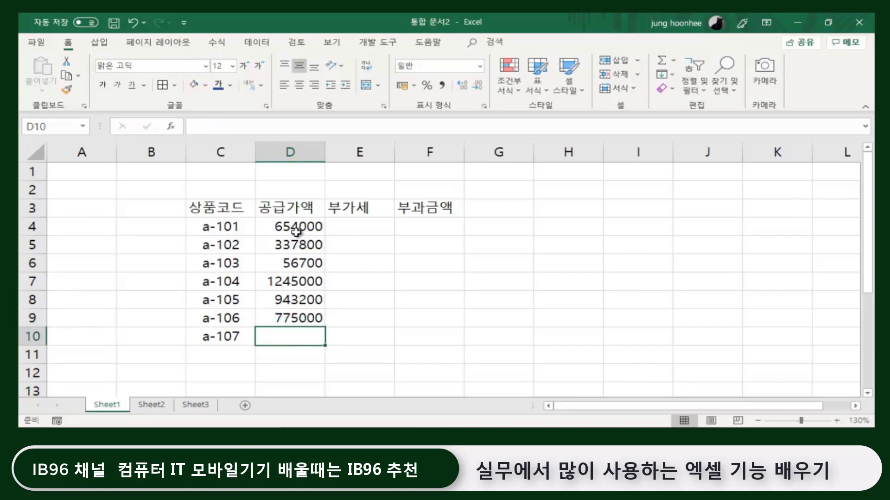
{"action": "type", "text": "90"}
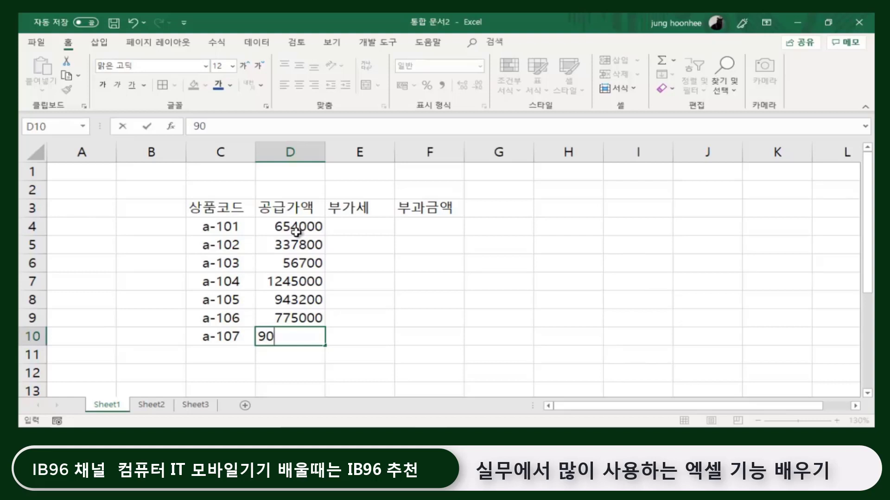
{"action": "type", "text": "3000"}
{"action": "key", "text": "Return"}
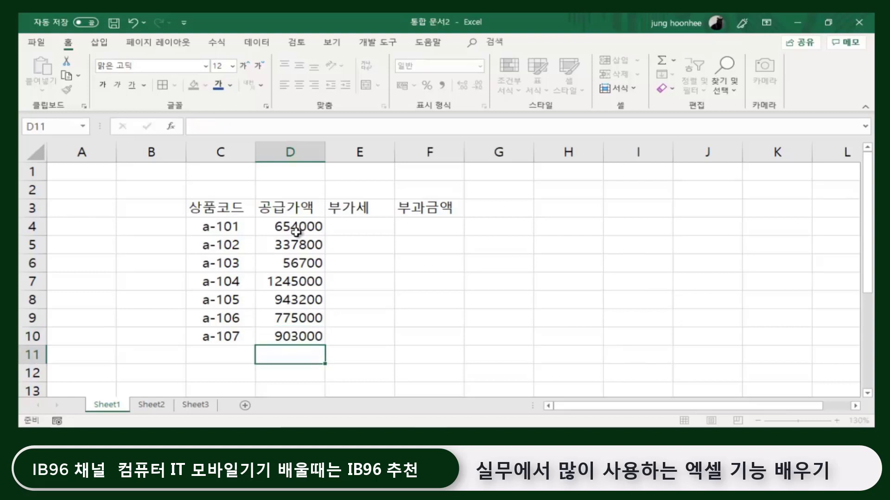
{"action": "left_click", "coordinate": [468, 263]}
{"action": "left_click", "coordinate": [639, 336]}
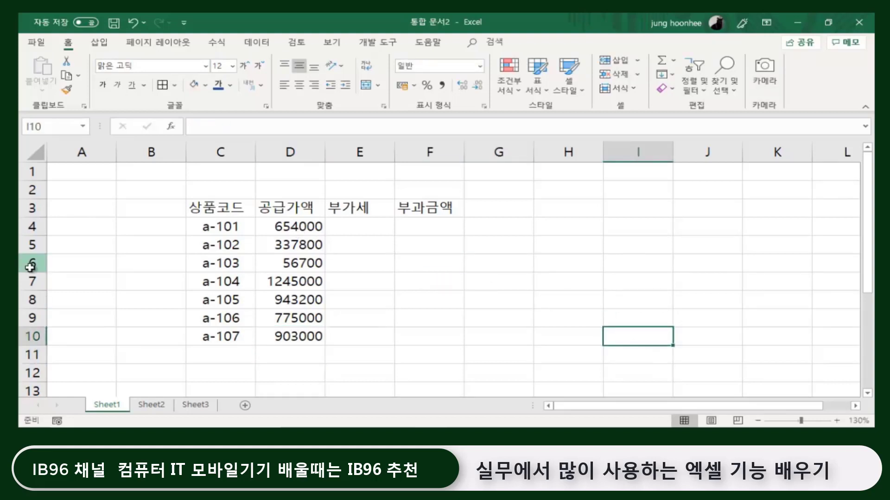
{"action": "left_click_drag", "start_coordinate": [211, 204], "coordinate": [431, 208]}
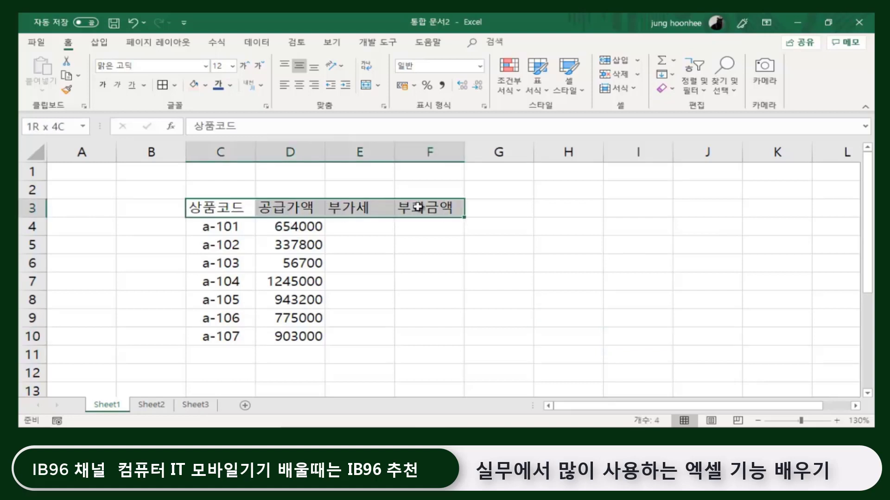
{"action": "left_click", "coordinate": [459, 278]}
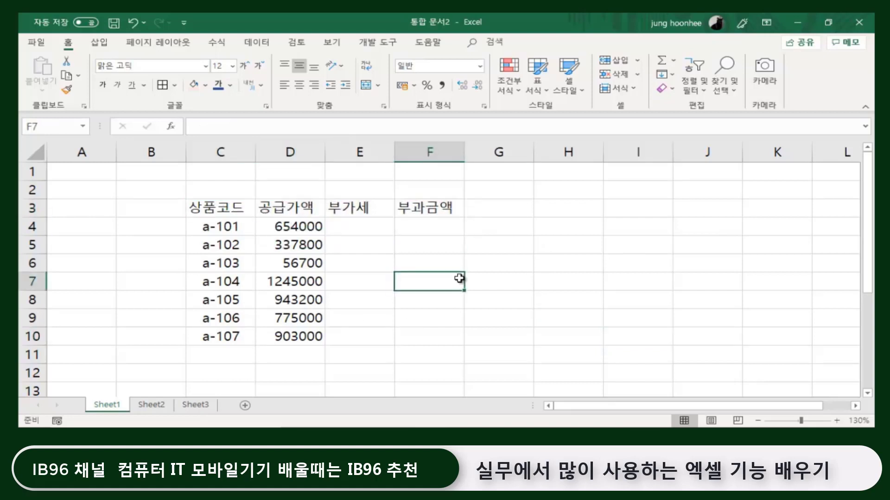
{"action": "left_click_drag", "start_coordinate": [217, 209], "coordinate": [410, 207]}
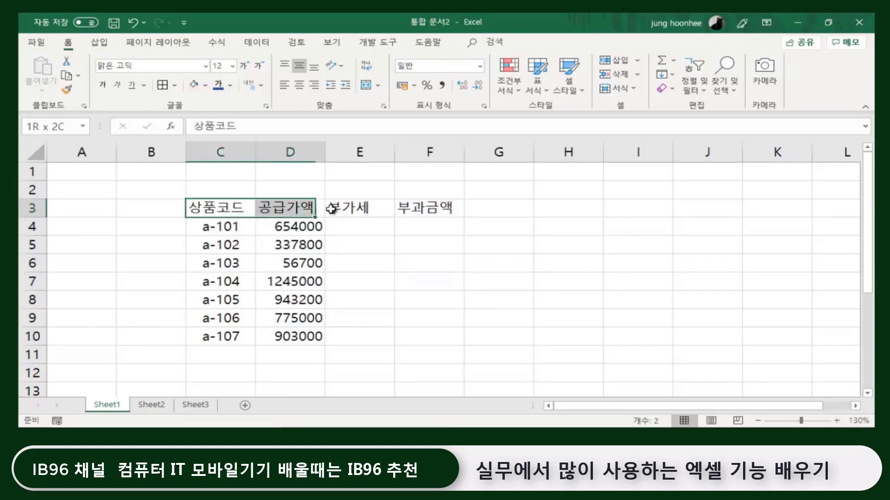
{"action": "left_click", "coordinate": [416, 300]}
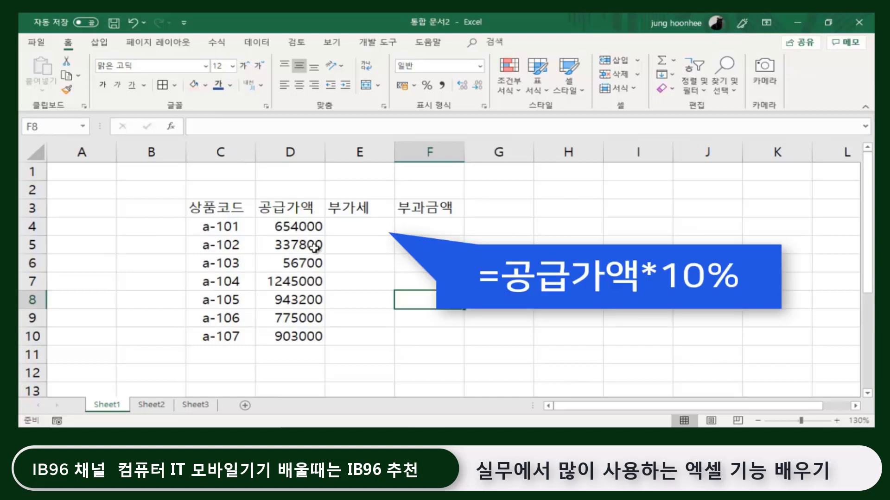
{"action": "left_click", "coordinate": [292, 229]}
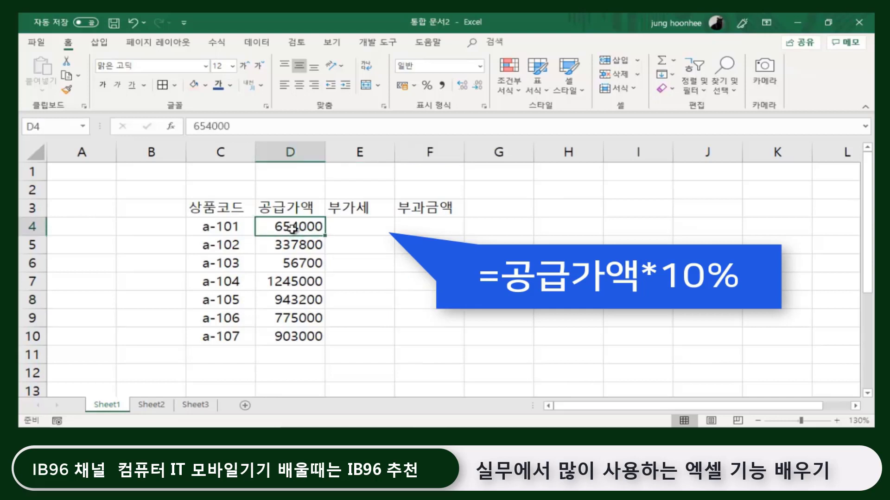
{"action": "left_click", "coordinate": [367, 227]}
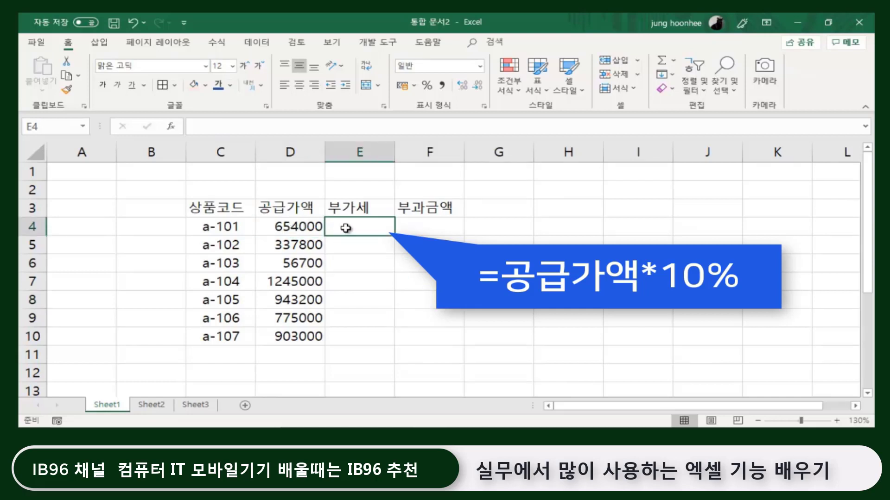
{"action": "left_click", "coordinate": [377, 336]}
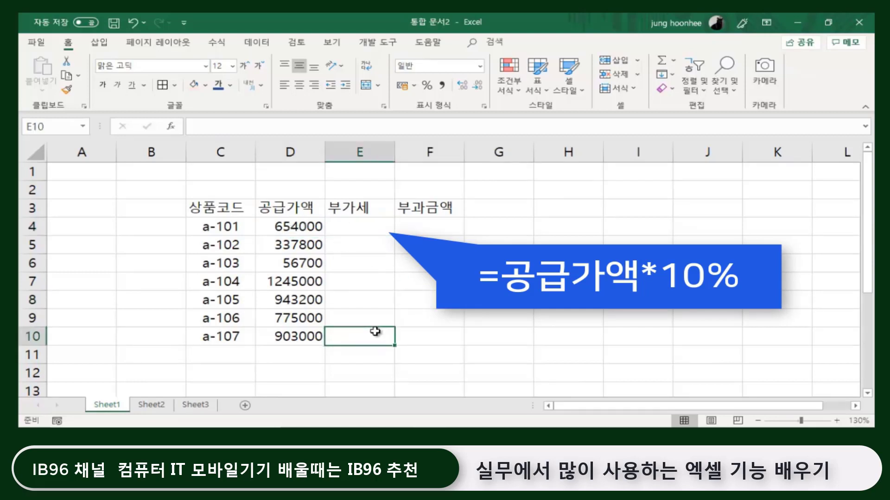
{"action": "left_click", "coordinate": [498, 281]}
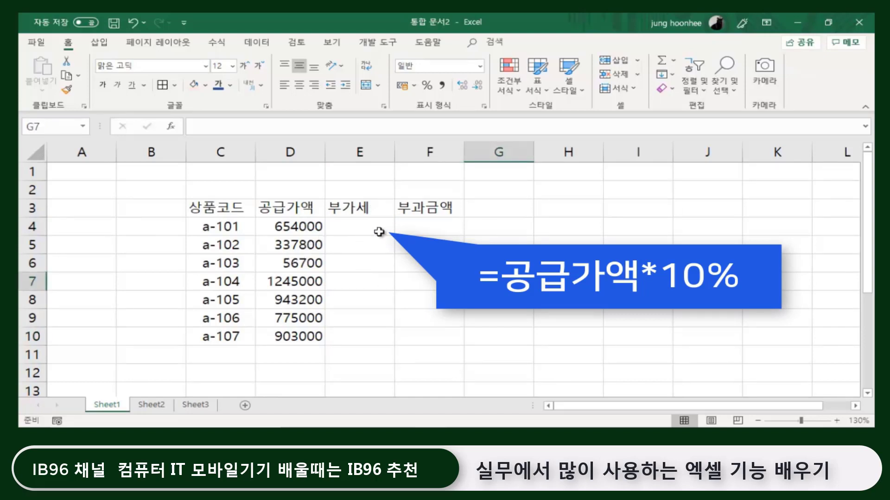
{"action": "left_click", "coordinate": [355, 224]}
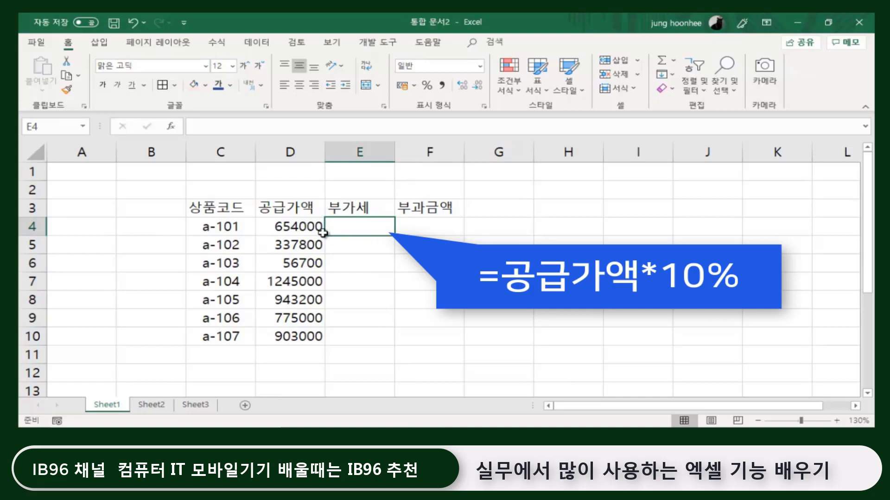
Enter =D4*10% in E4 so a-101's VAT shows 65400.
{"action": "scroll", "coordinate": [441, 268], "scroll_direction": "up", "scroll_amount": 1}
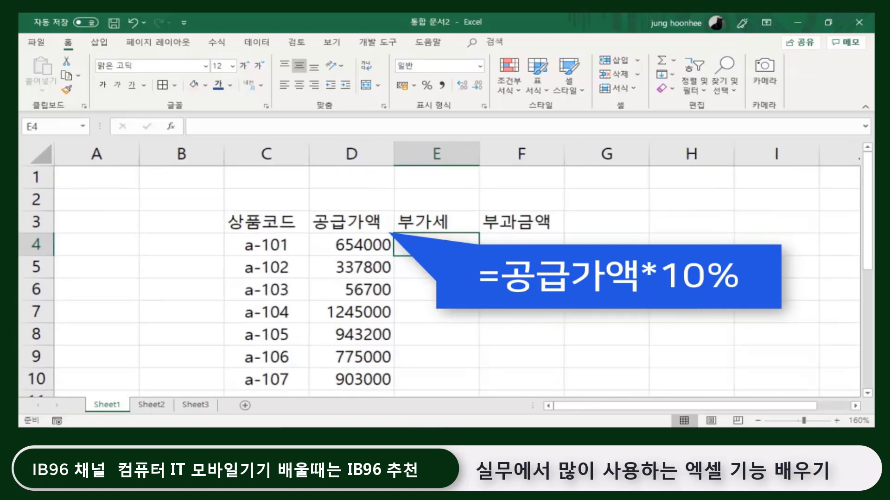
{"action": "scroll", "coordinate": [440, 269], "scroll_direction": "up", "scroll_amount": 1}
{"action": "type", "text": "="}
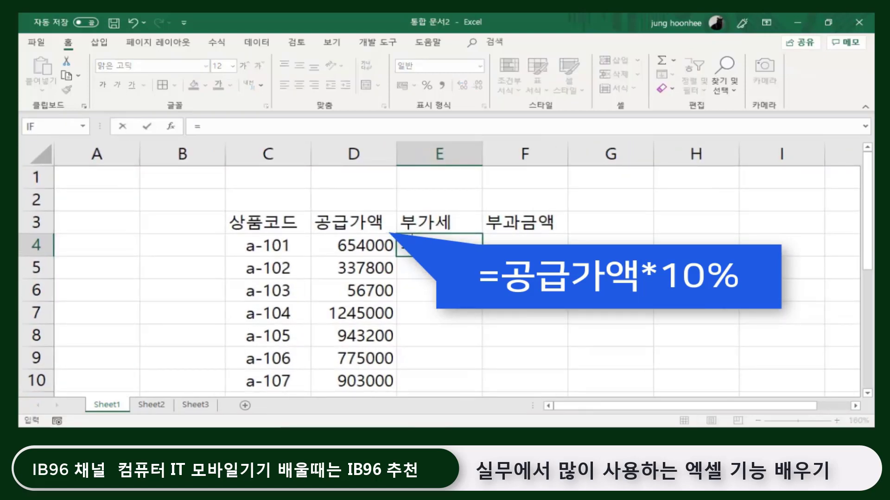
{"action": "left_click", "coordinate": [353, 244]}
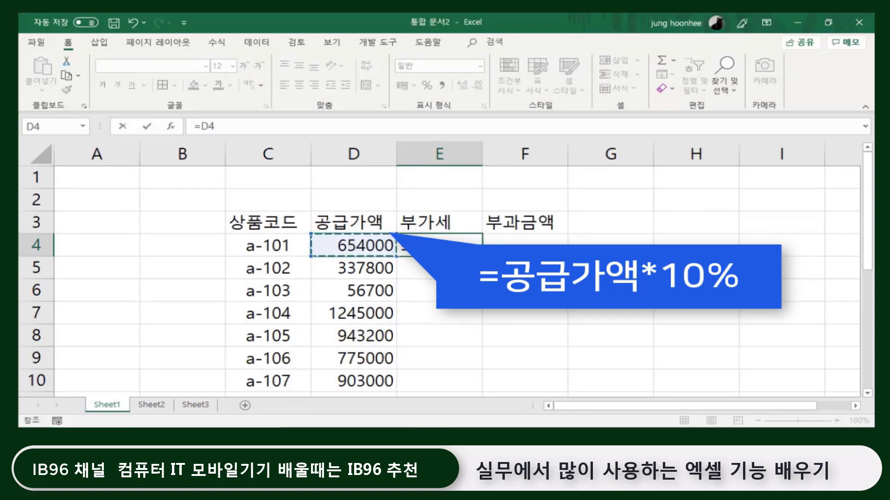
{"action": "type", "text": "*10"}
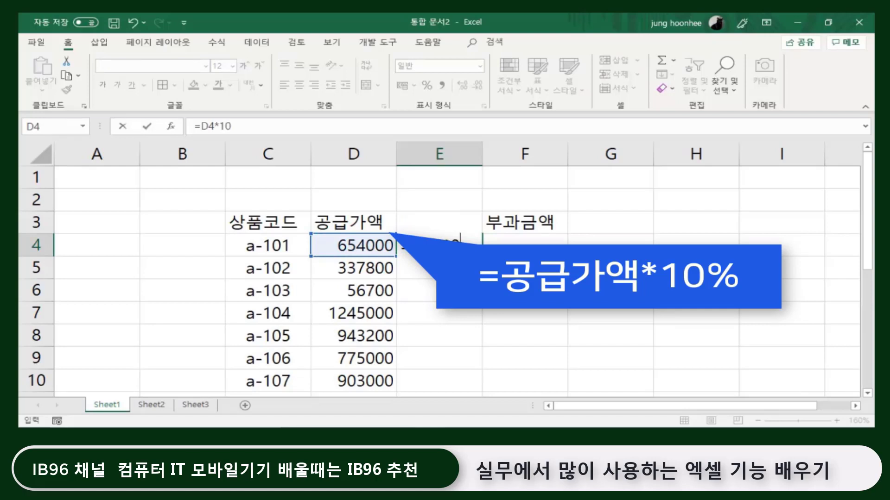
{"action": "type", "text": "%"}
{"action": "key", "text": "Return"}
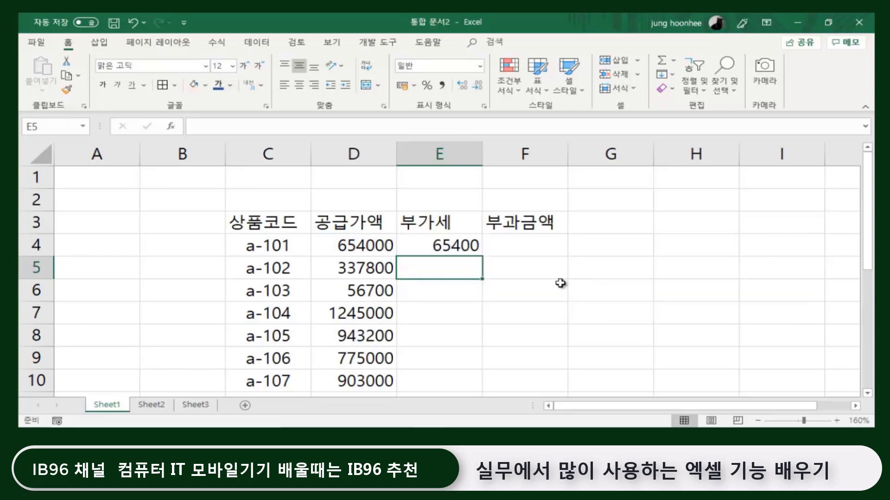
{"action": "left_click", "coordinate": [444, 248]}
{"action": "left_click", "coordinate": [528, 247]}
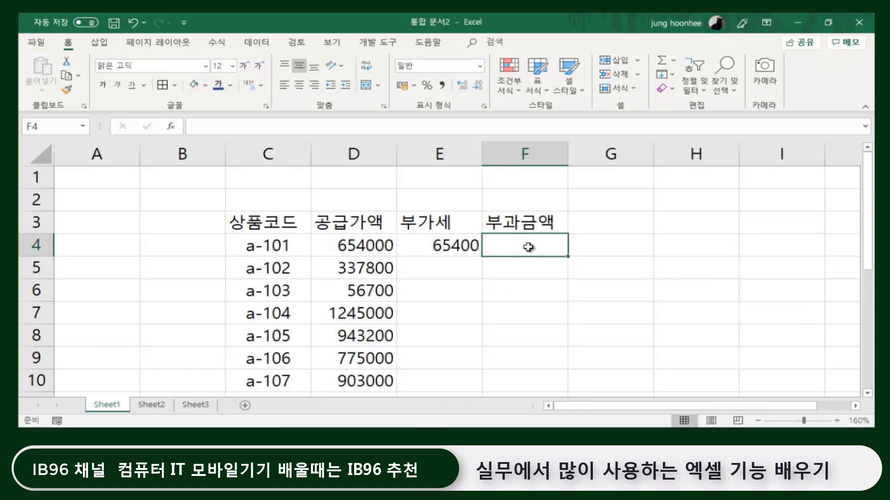
Enter =D4+E4 in F4 so a-101's total shows 719400.
{"action": "left_click", "coordinate": [369, 248]}
{"action": "left_click", "coordinate": [451, 247]}
{"action": "left_click", "coordinate": [512, 247]}
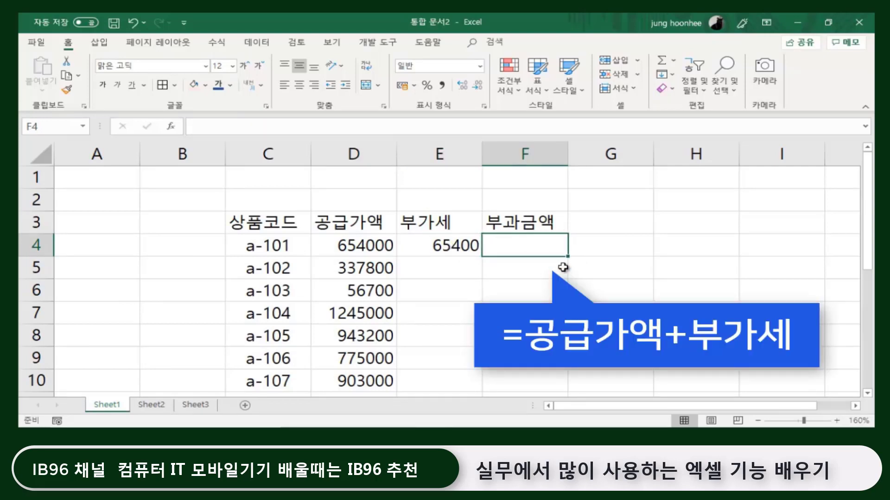
{"action": "type", "text": "="}
{"action": "left_click", "coordinate": [363, 248]}
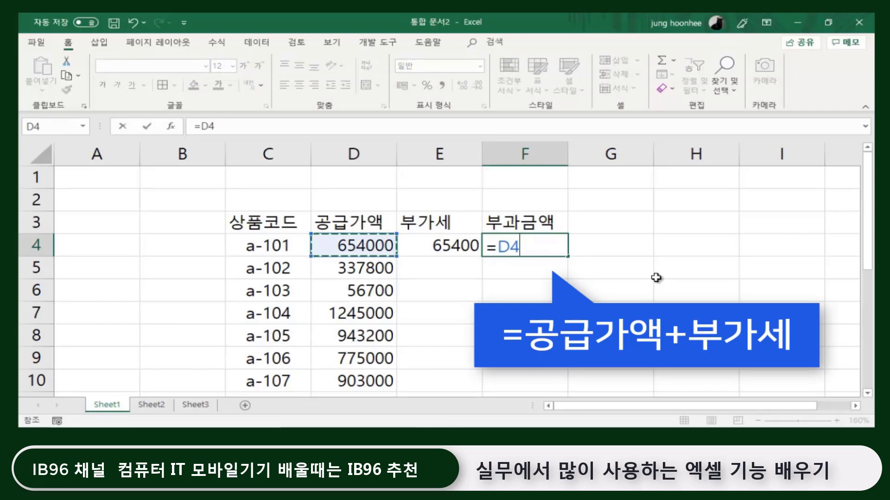
{"action": "type", "text": "+"}
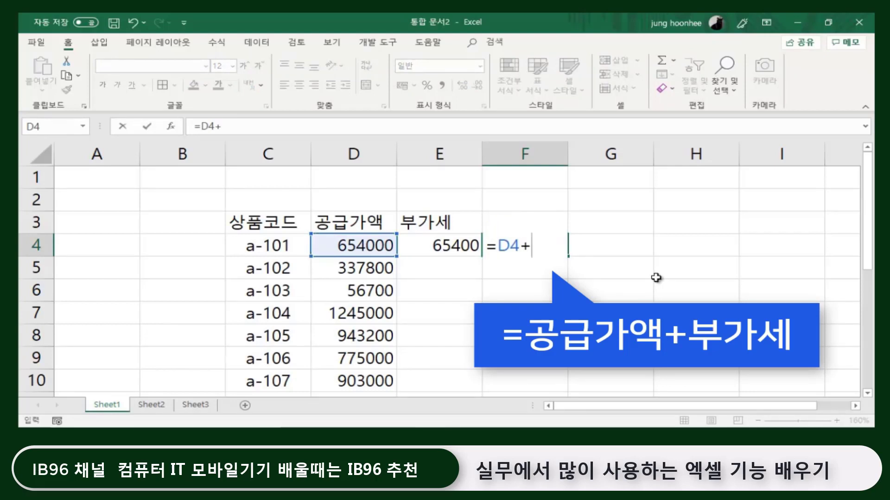
{"action": "left_click", "coordinate": [454, 246]}
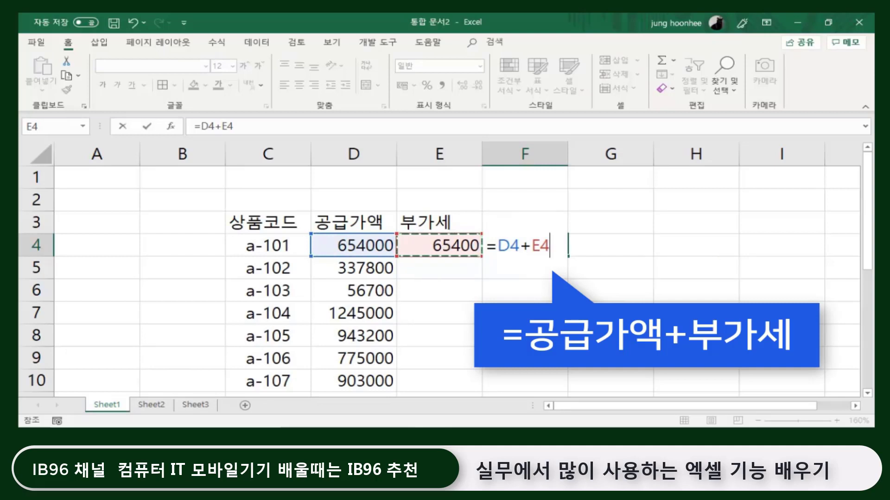
{"action": "key", "text": "Return"}
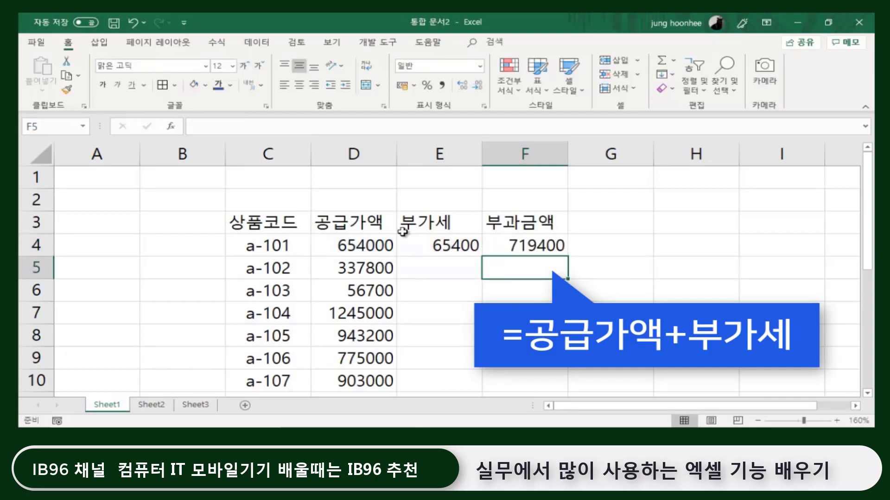
{"action": "left_click", "coordinate": [549, 246]}
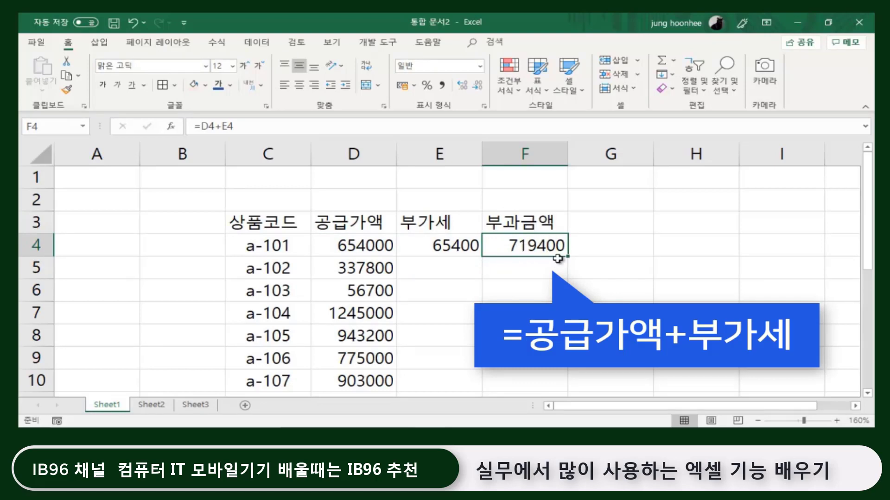
Fill the E4:F4 VAT and total formulas down to row 10.
{"action": "left_click_drag", "start_coordinate": [438, 246], "coordinate": [516, 245]}
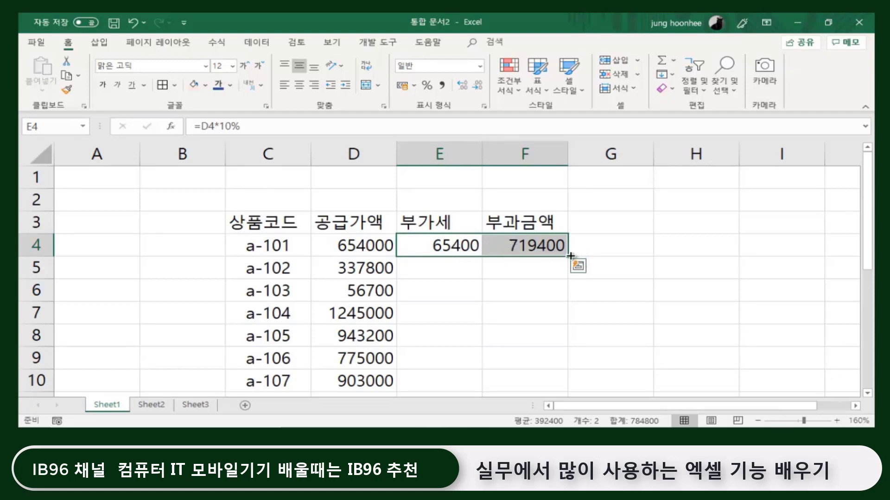
{"action": "double_click", "coordinate": [568, 256]}
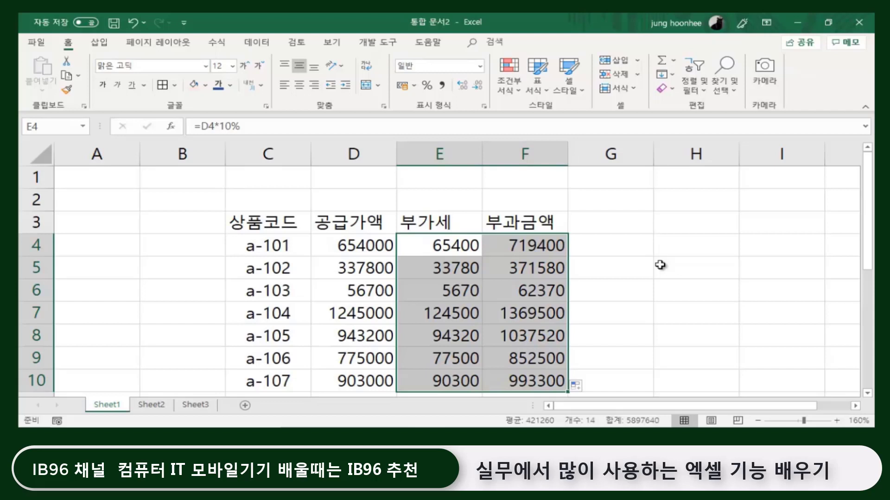
{"action": "left_click", "coordinate": [646, 264]}
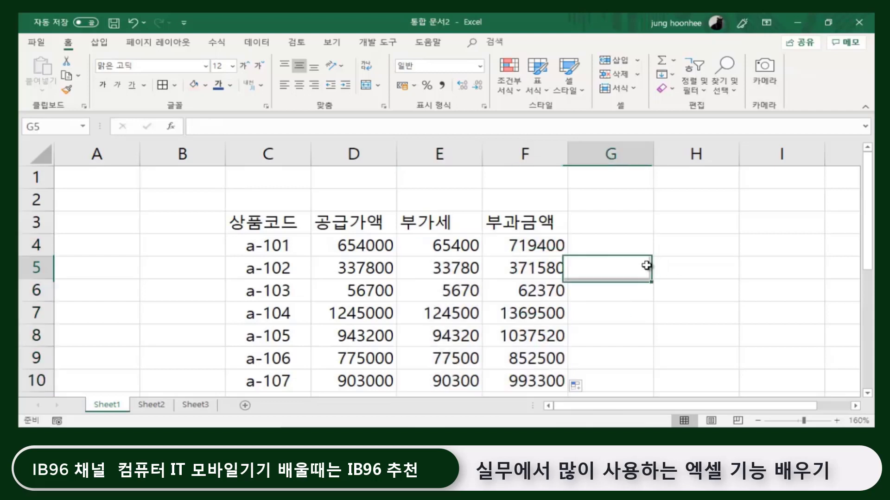
{"action": "left_click", "coordinate": [444, 245]}
{"action": "left_click", "coordinate": [498, 245]}
{"action": "left_click", "coordinate": [785, 299]}
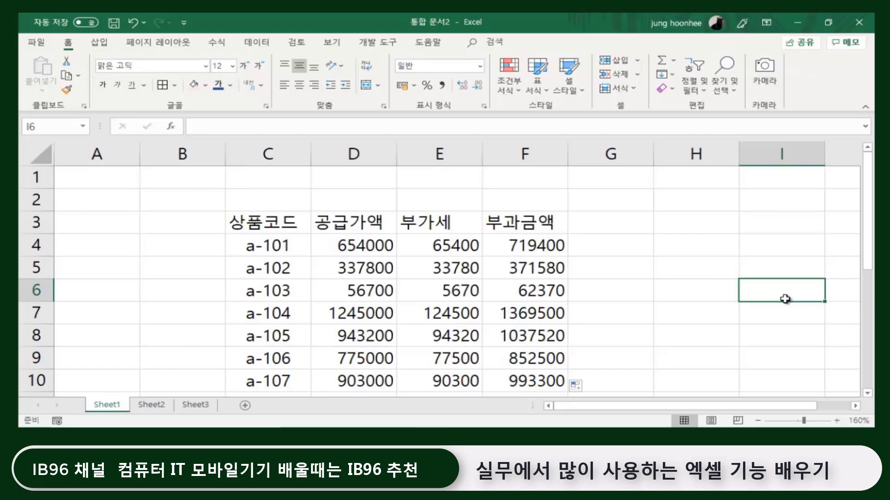
Inspect the copied VAT formulas in E4, E5, E8 and E9.
{"action": "left_click", "coordinate": [447, 246]}
{"action": "left_click", "coordinate": [453, 276]}
{"action": "left_click", "coordinate": [438, 339]}
{"action": "left_click", "coordinate": [440, 357]}
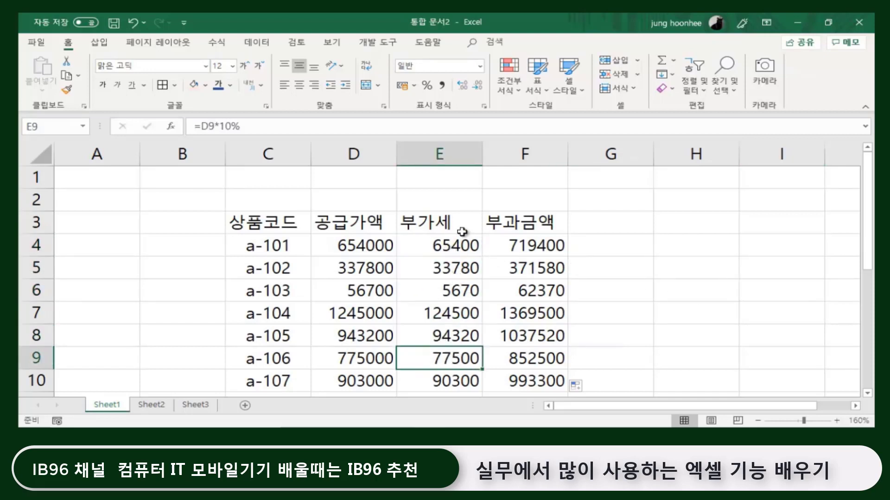
{"action": "left_click", "coordinate": [464, 245]}
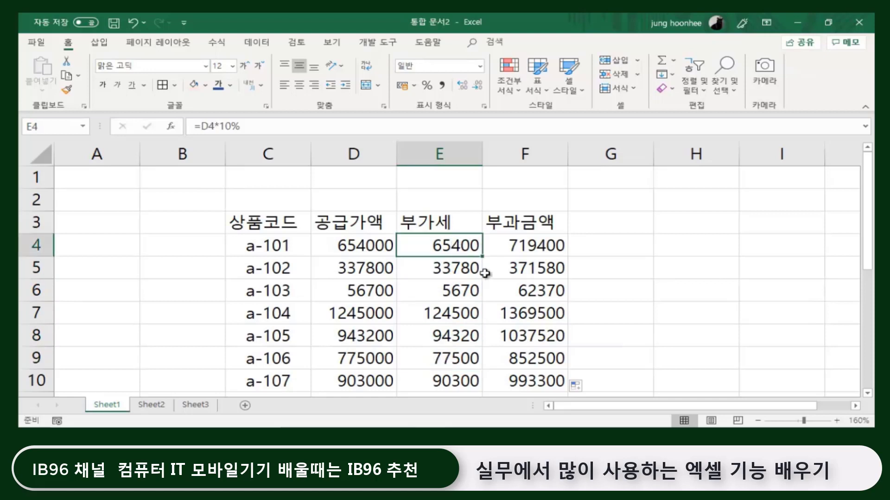
{"action": "left_click", "coordinate": [647, 330]}
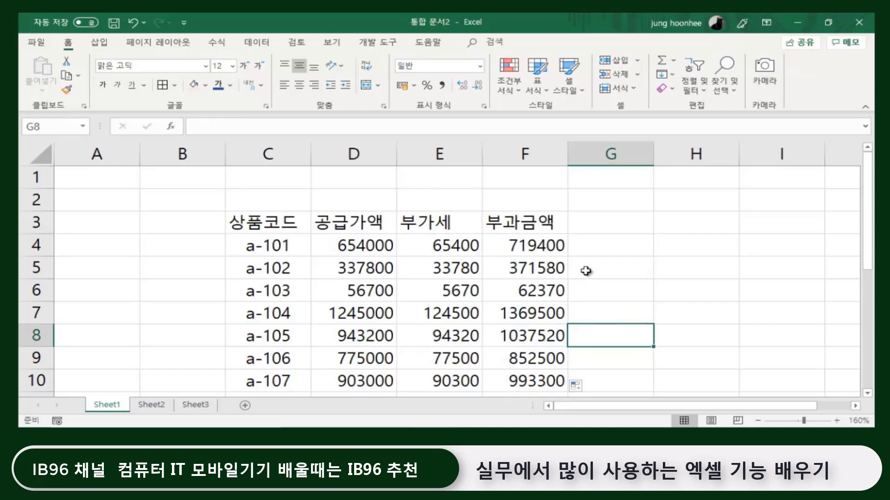
{"action": "left_click", "coordinate": [641, 276]}
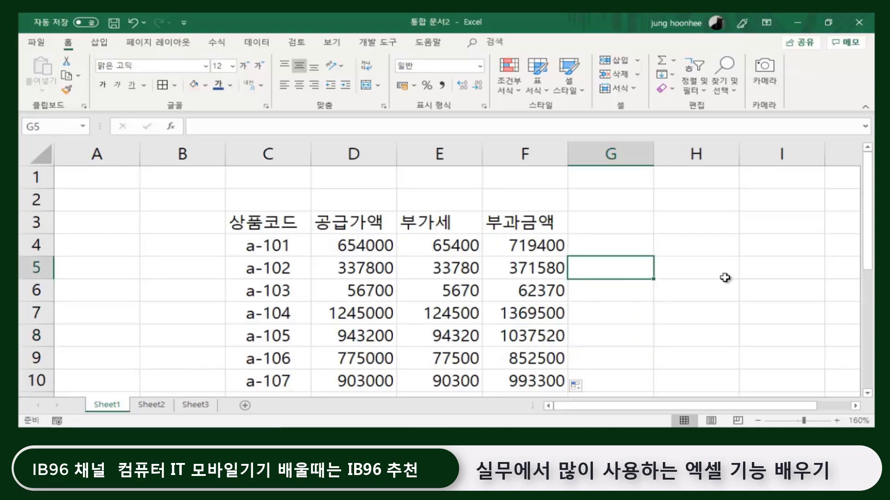
{"action": "left_click", "coordinate": [441, 248]}
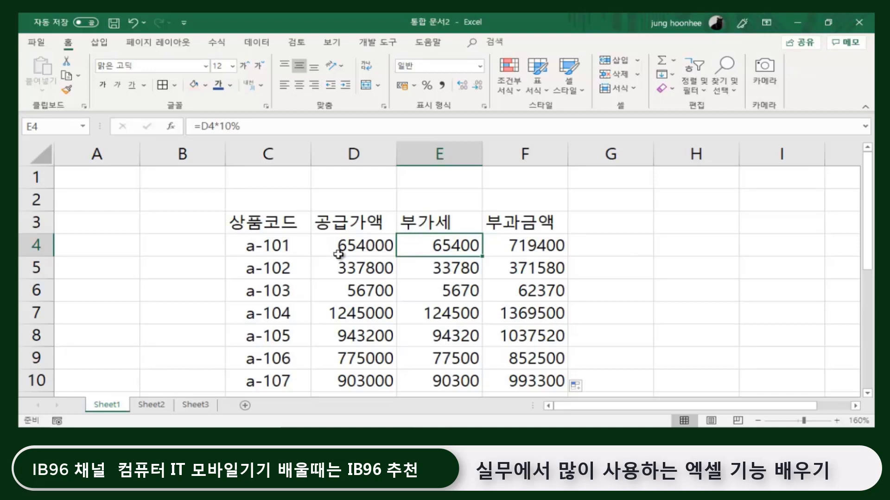
{"action": "left_click", "coordinate": [617, 241]}
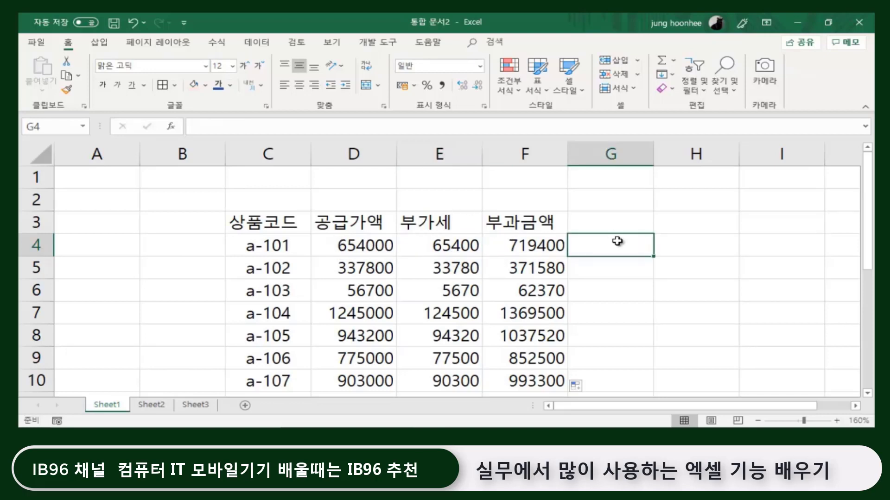
{"action": "left_click", "coordinate": [432, 244]}
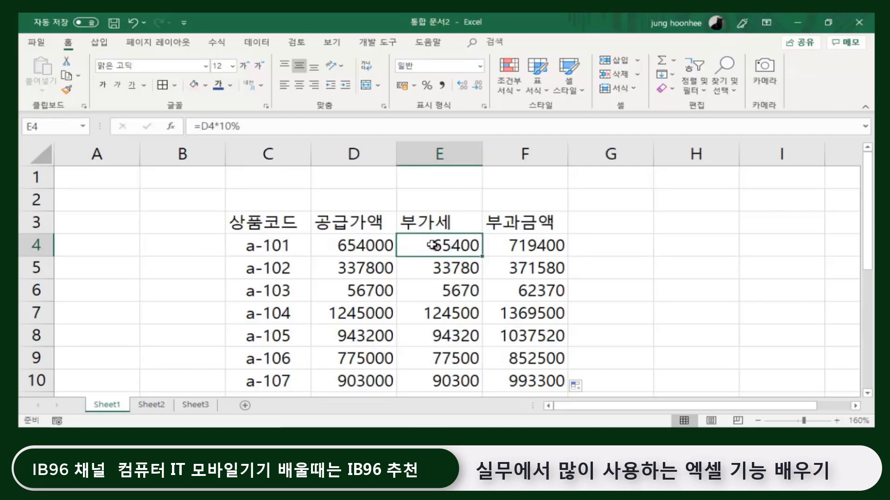
Clear all VAT and total values in E4:F10.
{"action": "left_click_drag", "start_coordinate": [432, 245], "coordinate": [525, 379]}
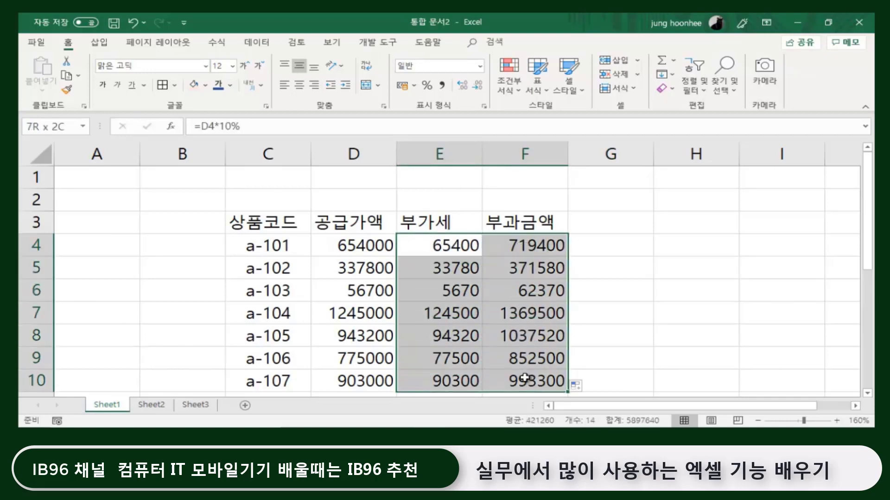
{"action": "key", "text": "Delete"}
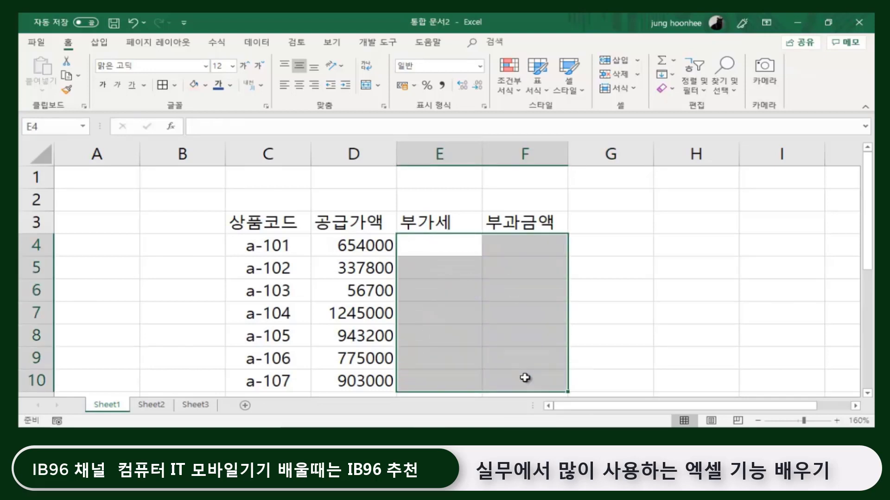
{"action": "left_click", "coordinate": [713, 250]}
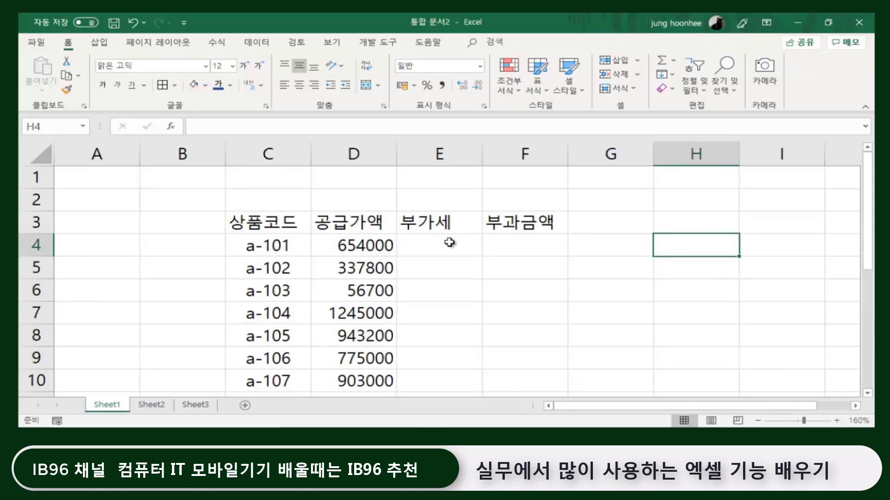
Enter the label 부가세율 in D1 and the rate 10% in E1.
{"action": "left_click", "coordinate": [352, 171]}
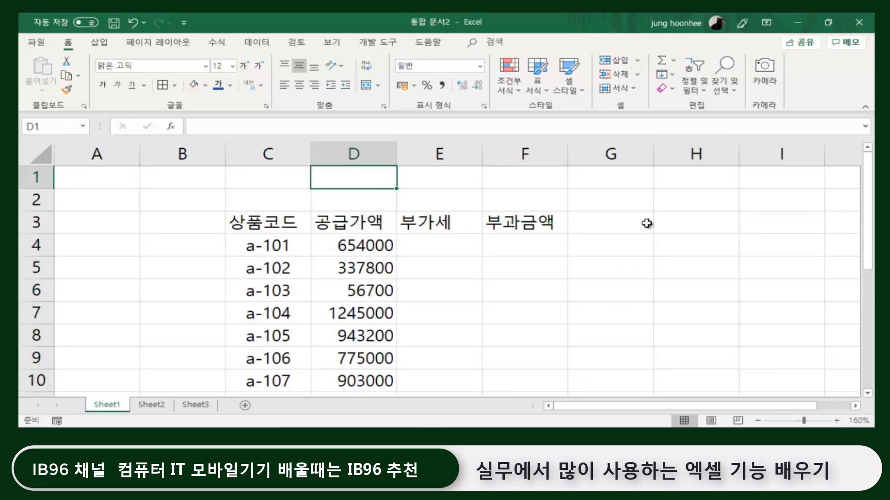
{"action": "type", "text": "q"}
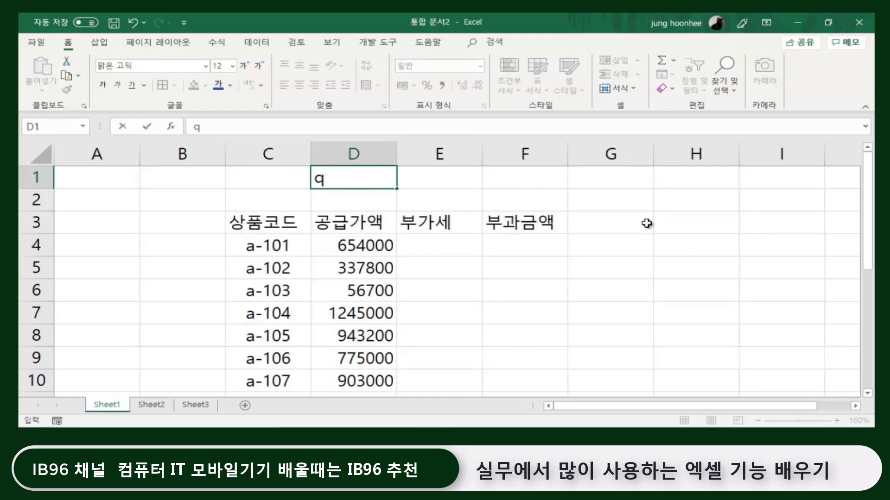
{"action": "key", "text": "BackSpace"}
{"action": "type", "text": "부가세"}
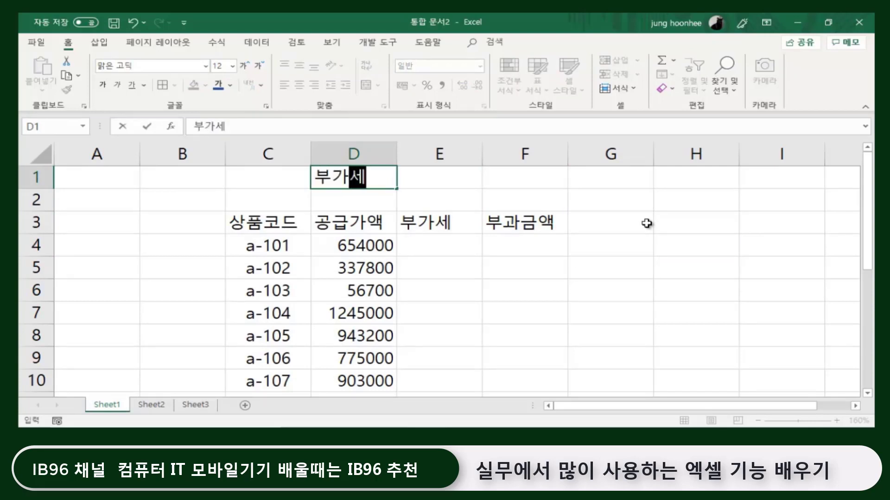
{"action": "type", "text": "율"}
{"action": "key", "text": "Tab"}
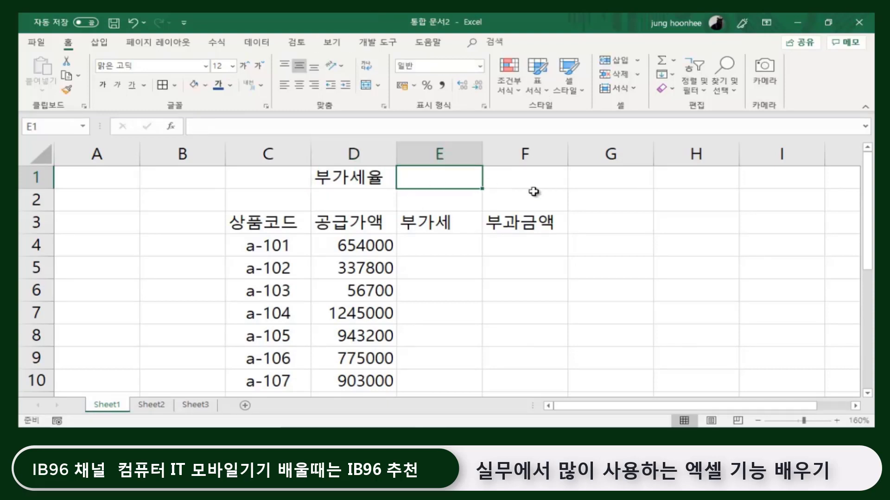
{"action": "type", "text": "10%"}
{"action": "key", "text": "Return"}
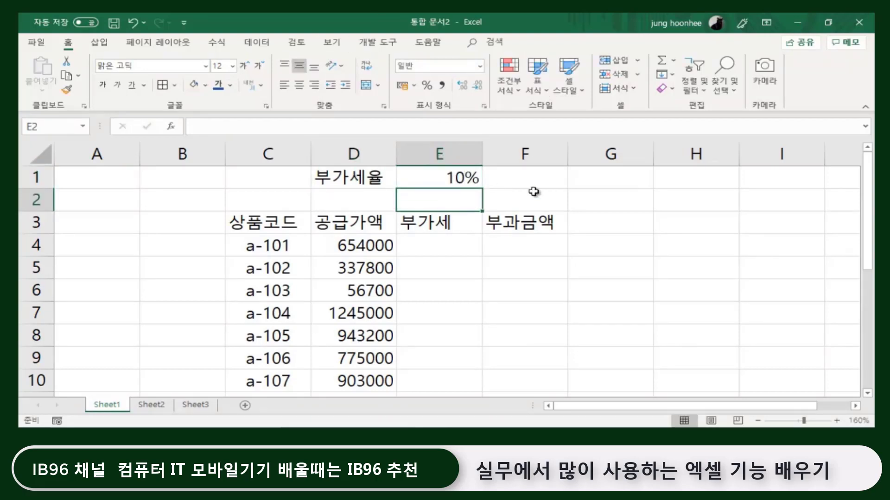
Give the E1 rate cell a salmon fill and return to E4.
{"action": "left_click", "coordinate": [446, 179]}
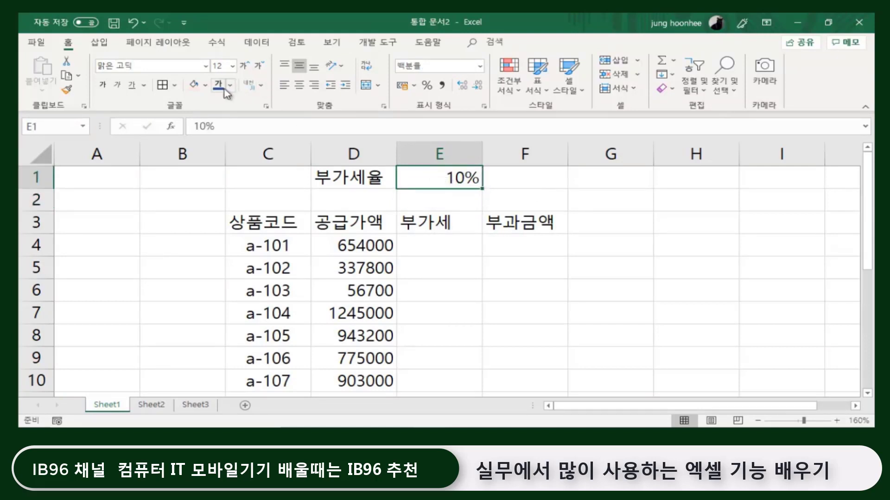
{"action": "left_click", "coordinate": [198, 84]}
{"action": "left_click", "coordinate": [713, 330]}
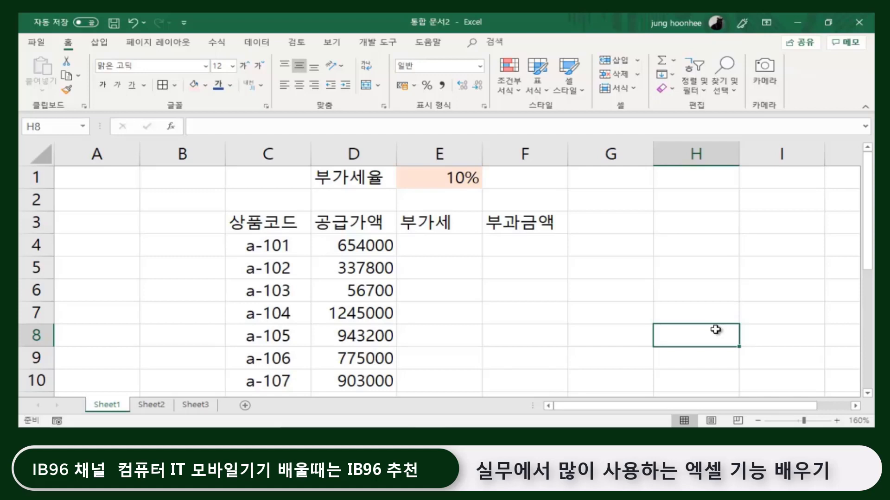
{"action": "left_click", "coordinate": [442, 284]}
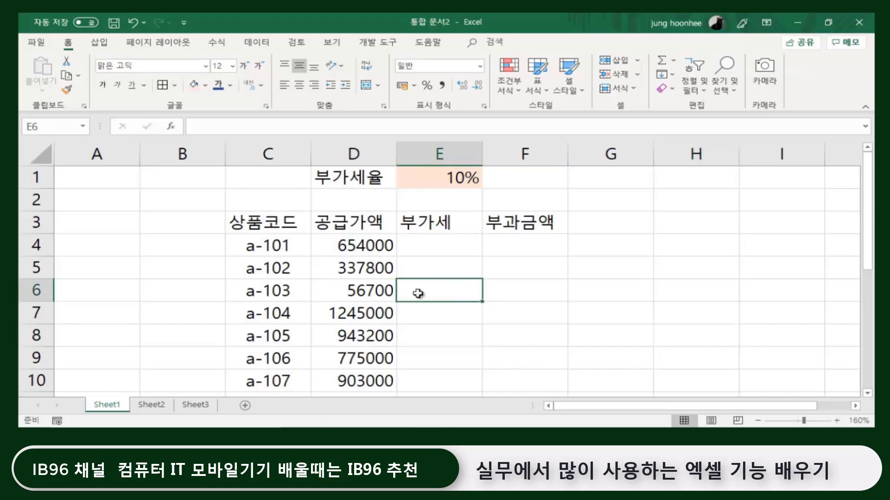
{"action": "left_click", "coordinate": [420, 247]}
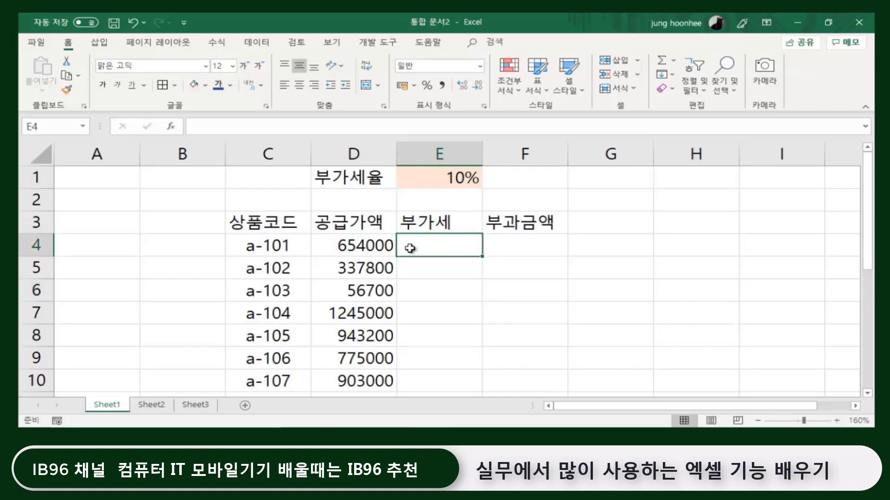
{"action": "left_click", "coordinate": [451, 176]}
{"action": "left_click", "coordinate": [356, 246]}
{"action": "left_click", "coordinate": [421, 246]}
Enter =D4*E1 in E4, giving a-101's VAT of 65400 from the rate cell.
{"action": "type", "text": "="}
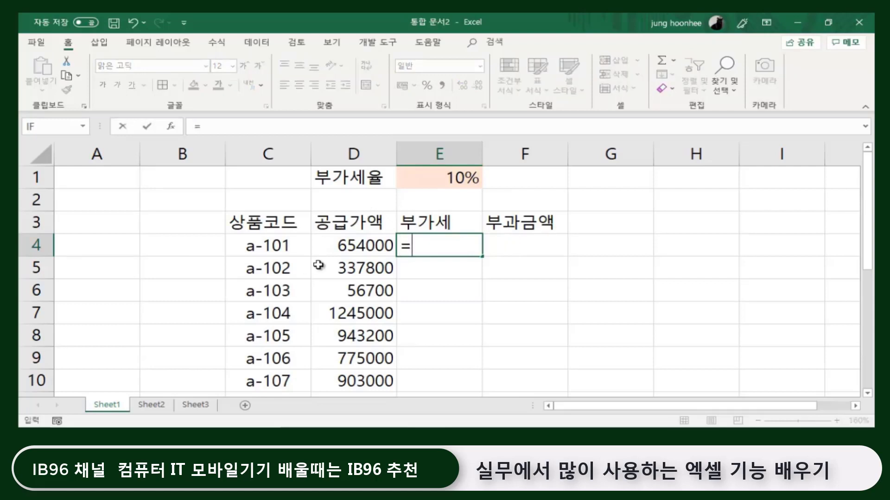
{"action": "left_click", "coordinate": [363, 253]}
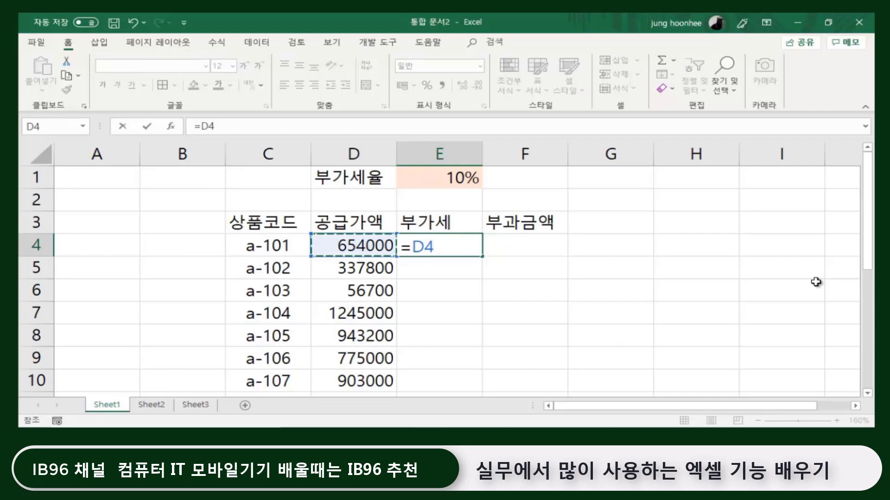
{"action": "type", "text": "*"}
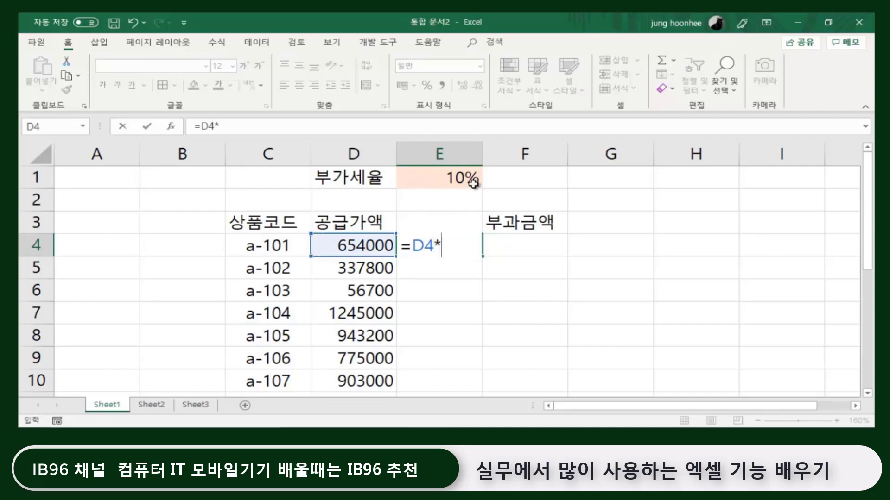
{"action": "left_click", "coordinate": [460, 178]}
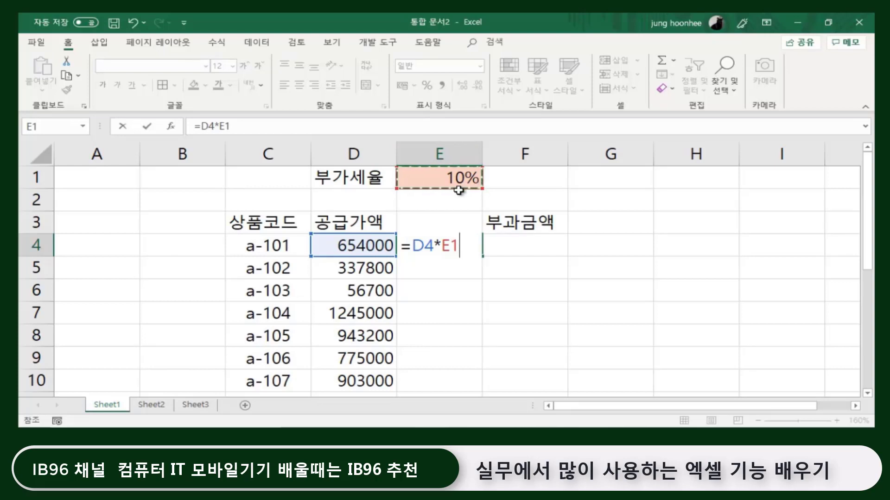
{"action": "key", "text": "Return"}
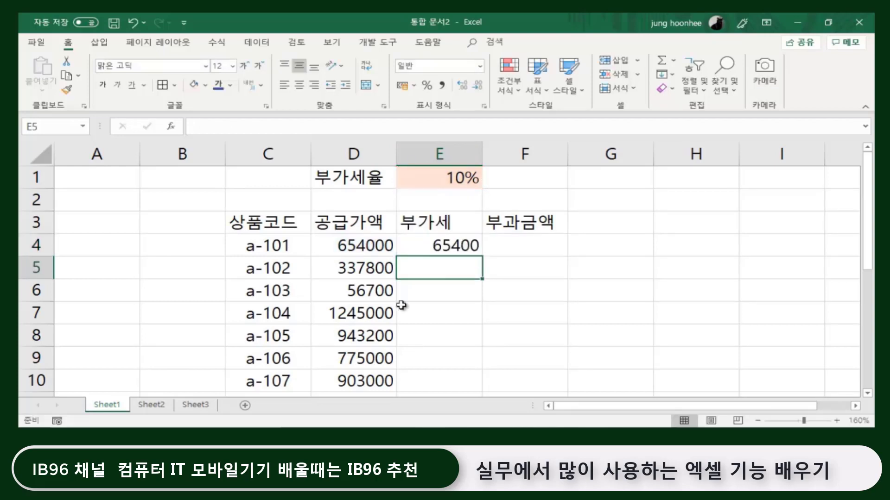
{"action": "left_click", "coordinate": [461, 243]}
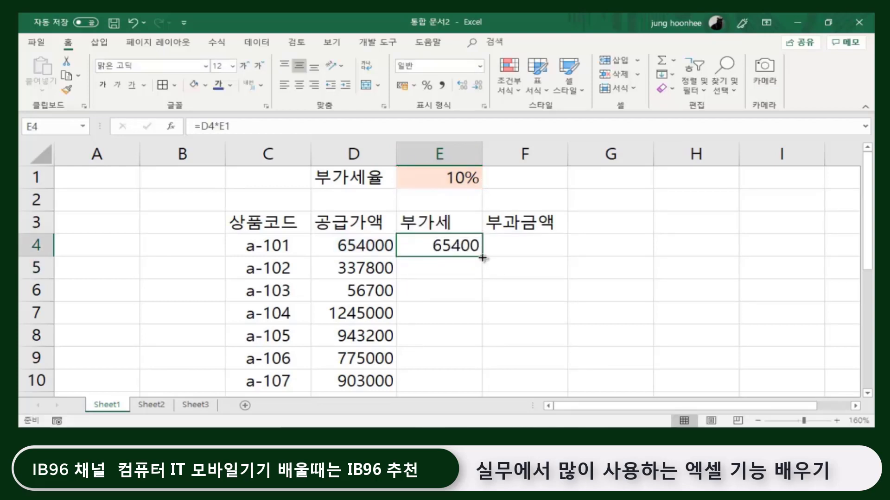
Copy the E4 VAT formula down to E6, revealing 0 and #VALUE! from the shifted rate reference.
{"action": "left_click_drag", "start_coordinate": [483, 256], "coordinate": [483, 299]}
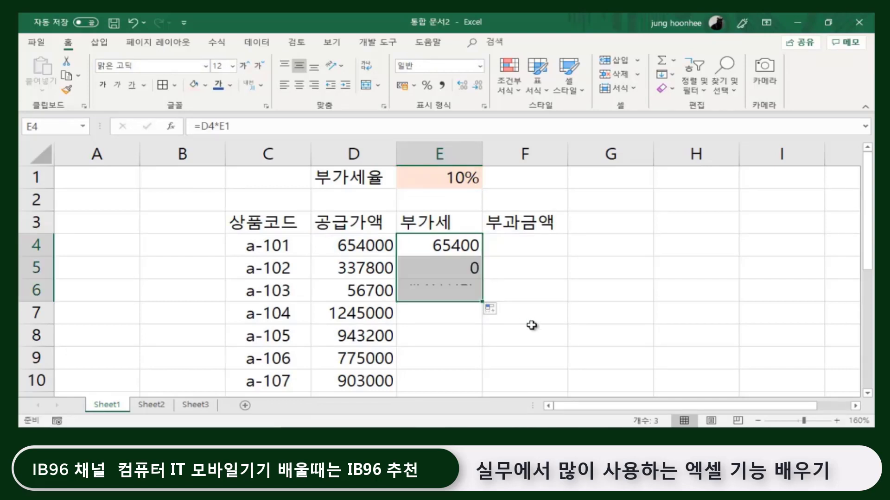
{"action": "left_click", "coordinate": [524, 315]}
{"action": "left_click", "coordinate": [431, 270]}
{"action": "left_click", "coordinate": [433, 291]}
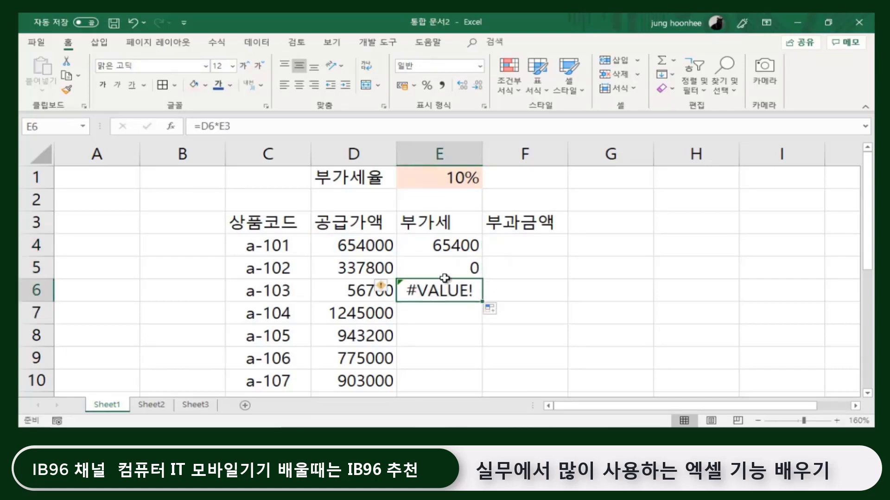
{"action": "left_click", "coordinate": [446, 269]}
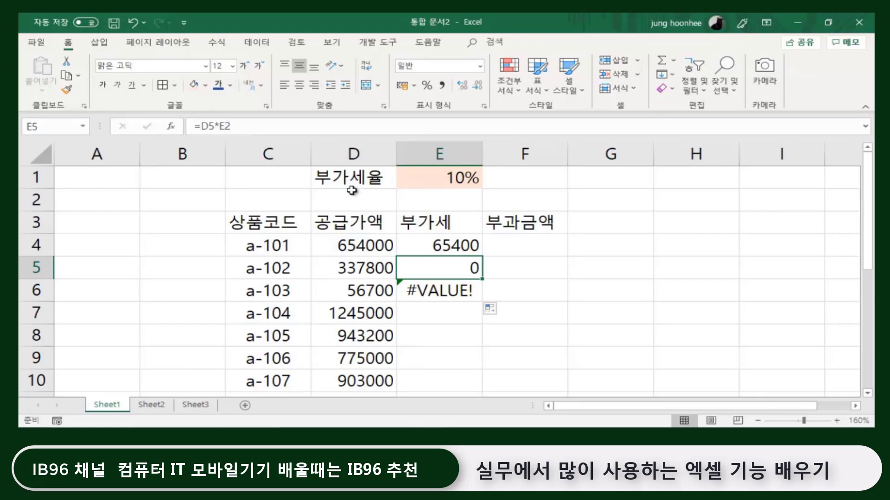
Recheck the E4 formula and E1 rate, then select the wrong results in E4:E6.
{"action": "left_click", "coordinate": [456, 246]}
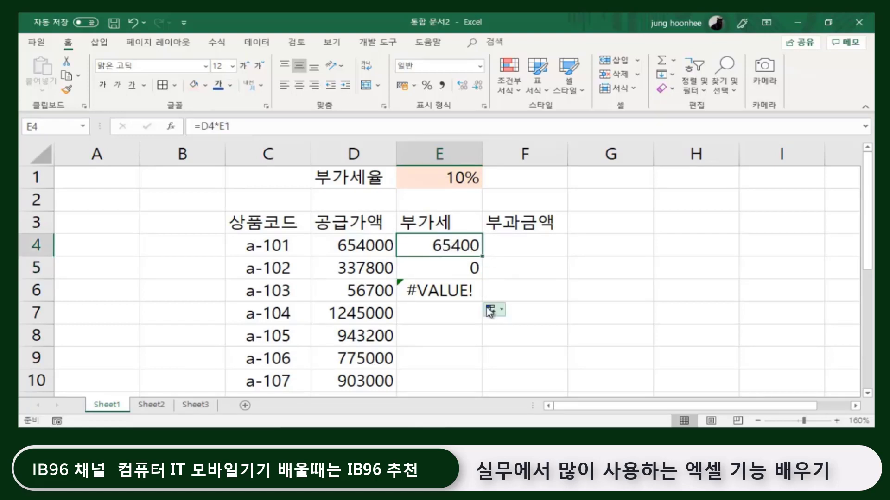
{"action": "left_click", "coordinate": [444, 184]}
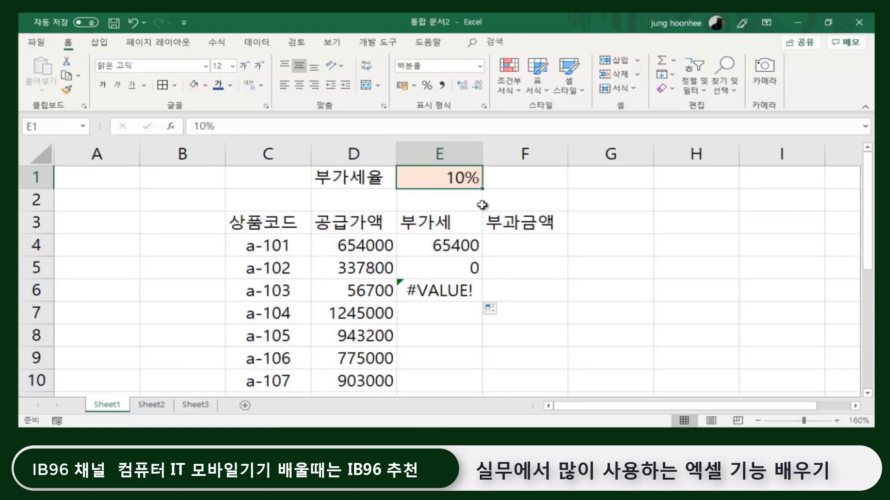
{"action": "left_click", "coordinate": [578, 297]}
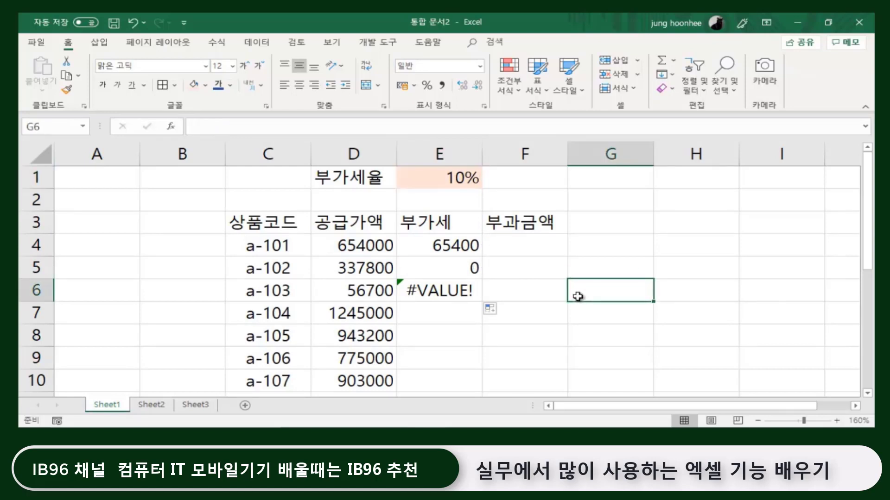
{"action": "left_click", "coordinate": [552, 299]}
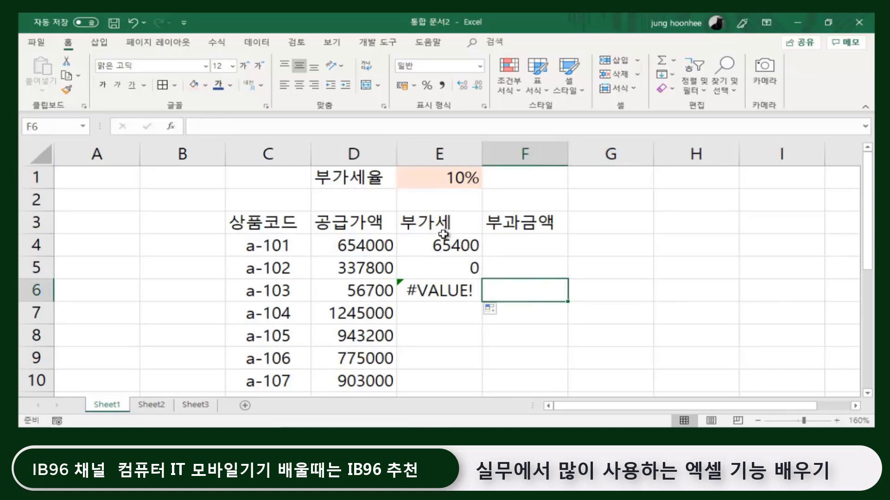
{"action": "left_click_drag", "start_coordinate": [443, 241], "coordinate": [440, 291]}
Delete the wrong VAT results from E4:E6.
{"action": "key", "text": "Delete"}
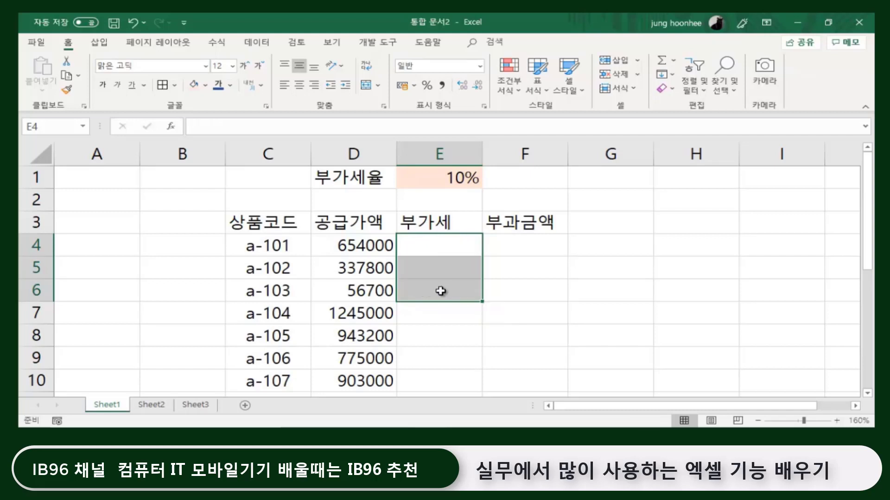
{"action": "left_click", "coordinate": [583, 282]}
{"action": "left_click", "coordinate": [439, 236]}
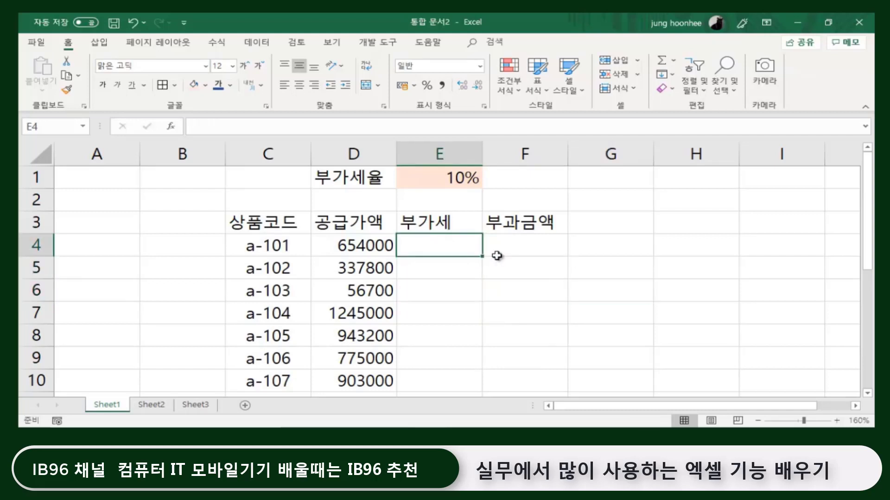
Enter =D4*$E$1 in E4 and fill it down to E10, giving 65400 through 90300.
{"action": "type", "text": "="}
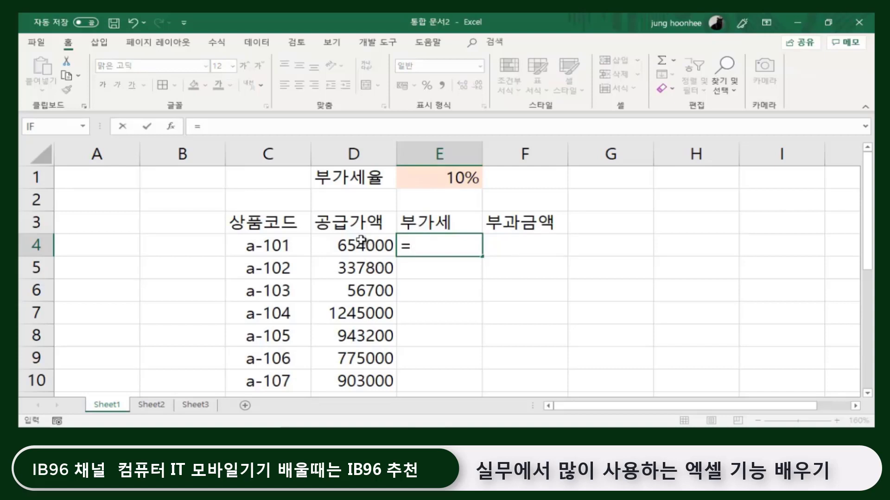
{"action": "left_click", "coordinate": [359, 249]}
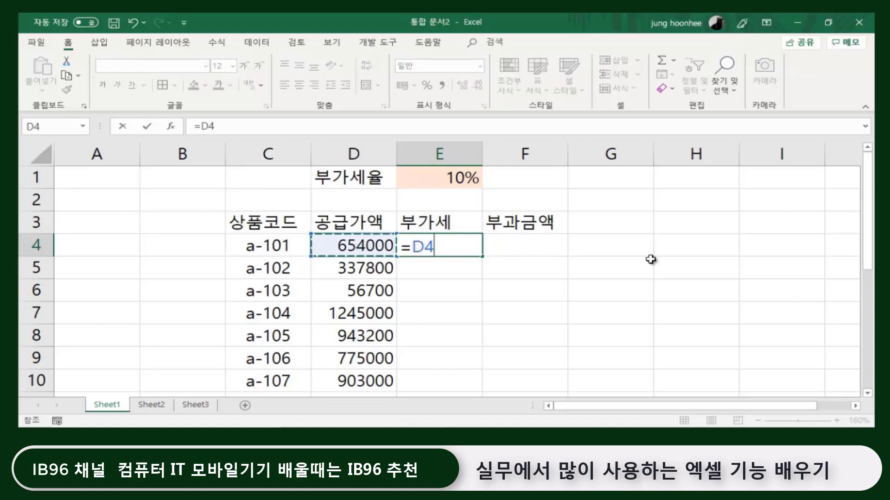
{"action": "type", "text": "*"}
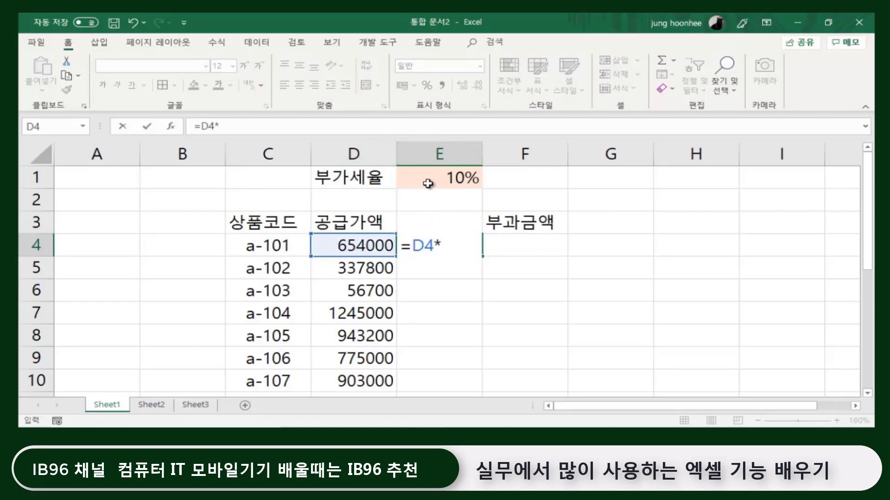
{"action": "left_click", "coordinate": [461, 179]}
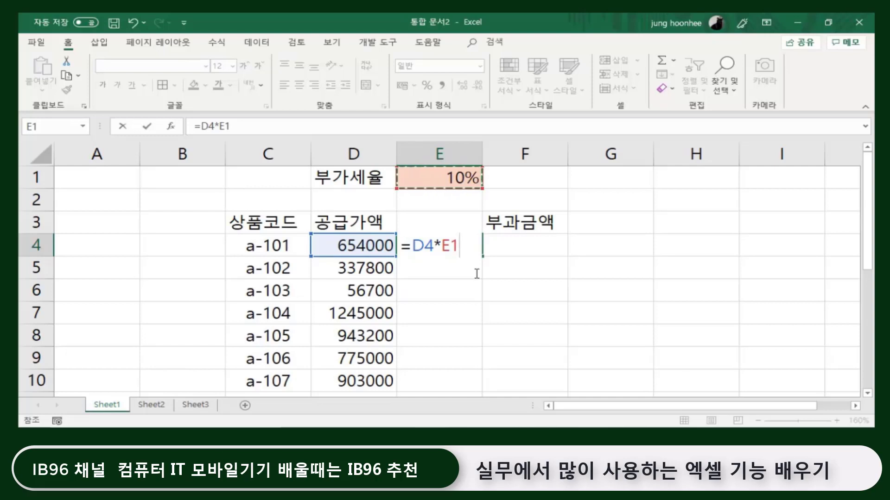
{"action": "key", "text": "F4"}
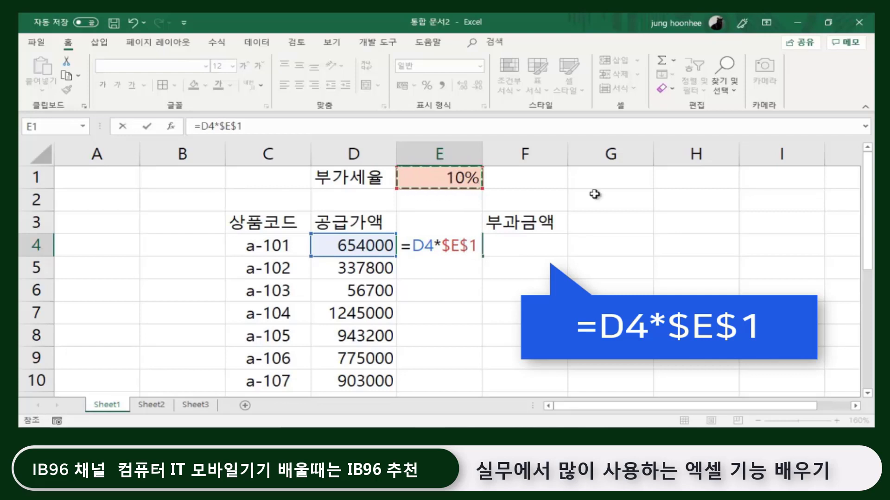
{"action": "key", "text": "Return"}
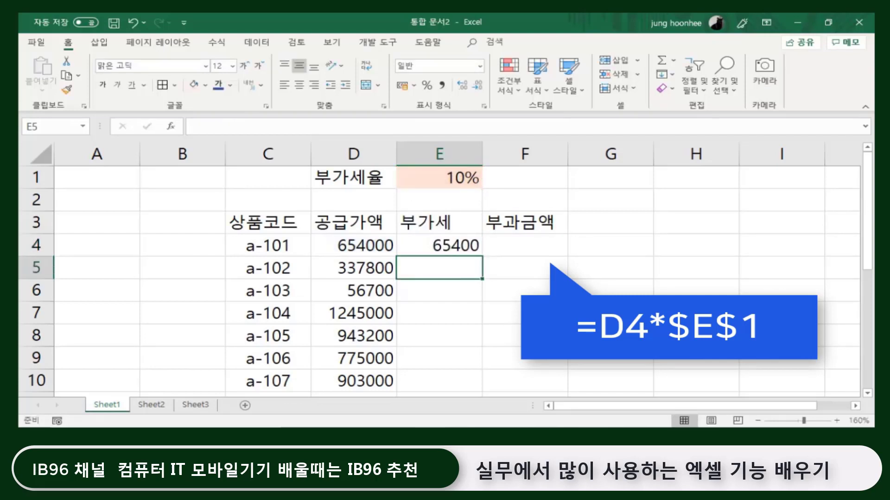
{"action": "left_click", "coordinate": [463, 247]}
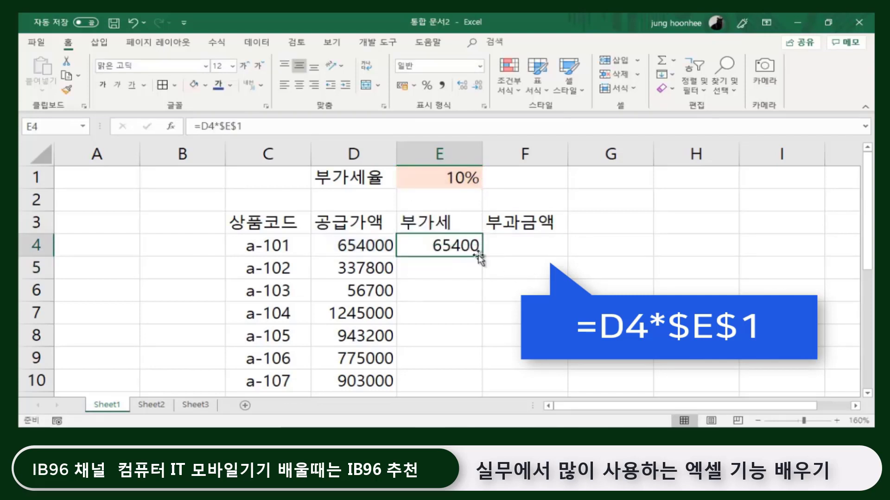
{"action": "double_click", "coordinate": [480, 257]}
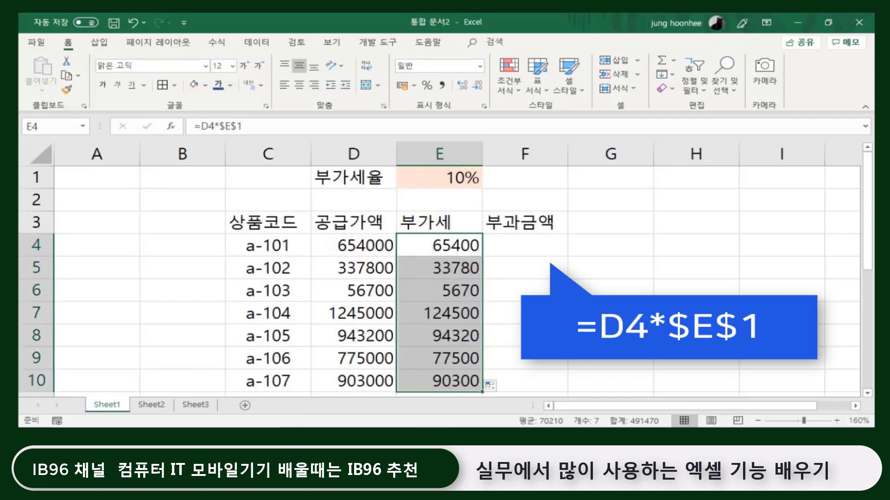
{"action": "left_click", "coordinate": [542, 250]}
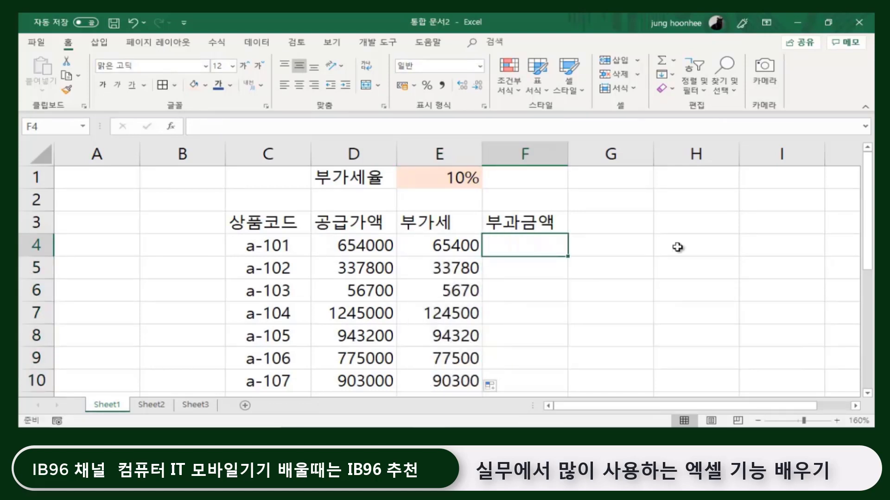
Enter =D4+E4 in F4 and fill it down to F10, totalling 719400 through 993300.
{"action": "type", "text": "="}
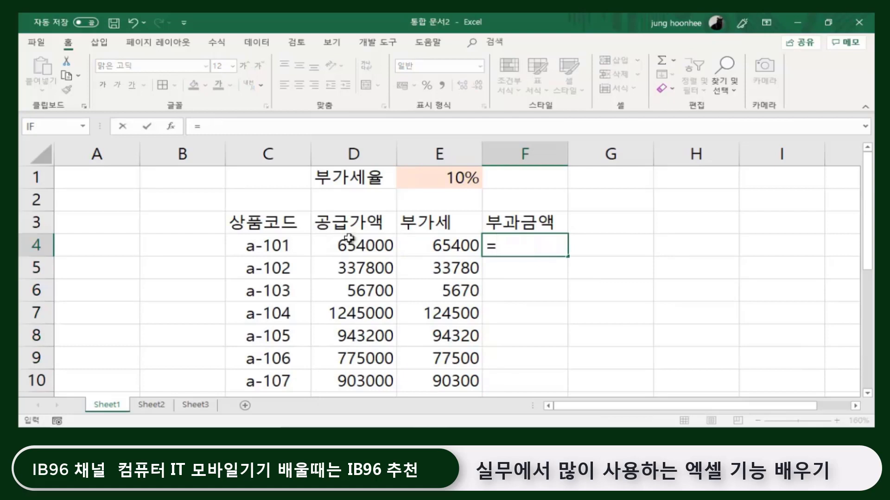
{"action": "left_click", "coordinate": [350, 241]}
{"action": "type", "text": "+"}
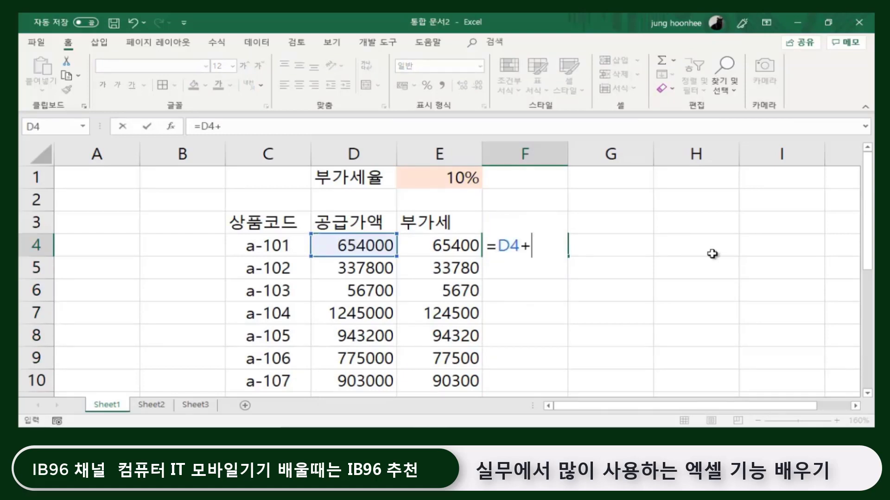
{"action": "left_click", "coordinate": [462, 245]}
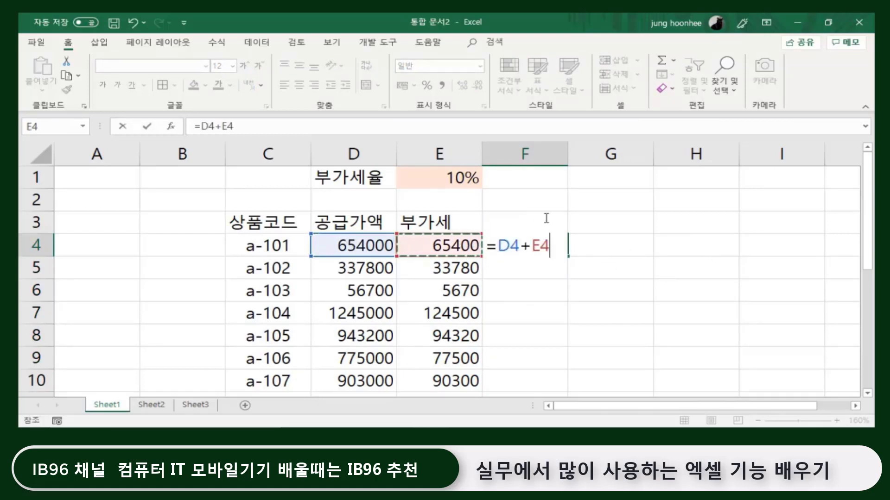
{"action": "key", "text": "Return"}
{"action": "left_click", "coordinate": [541, 245]}
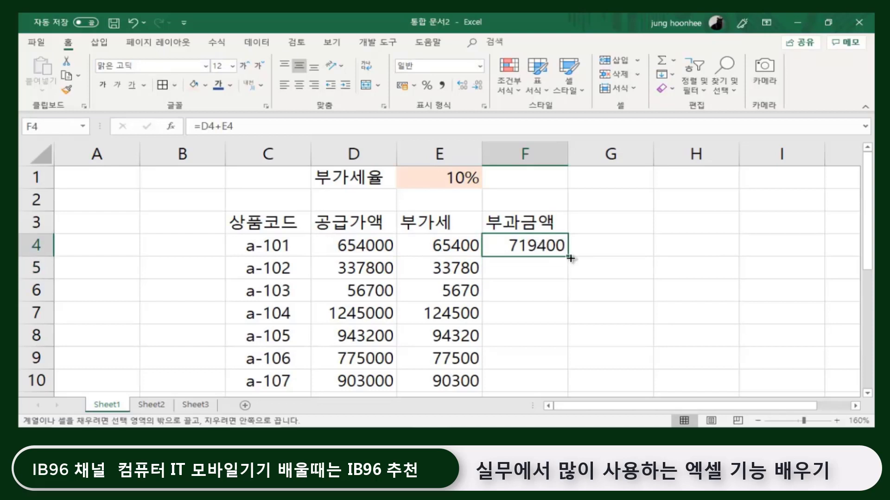
{"action": "double_click", "coordinate": [570, 258]}
{"action": "left_click_drag", "start_coordinate": [445, 245], "coordinate": [515, 245]}
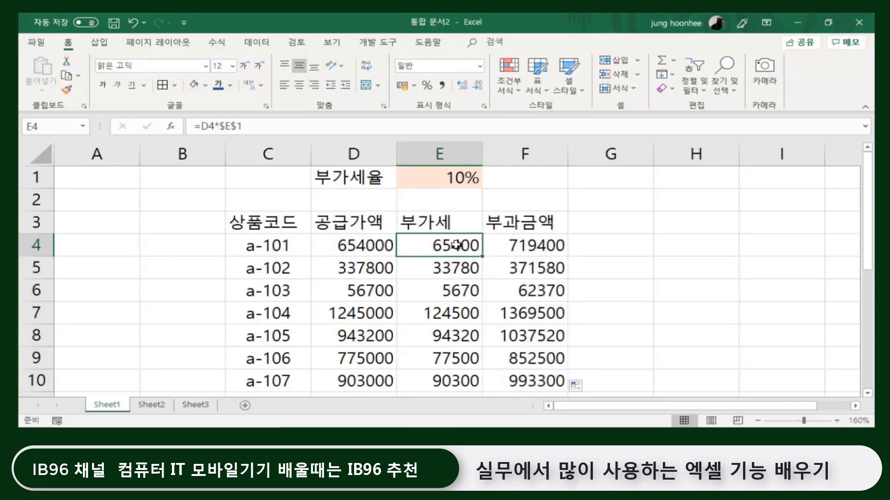
{"action": "left_click", "coordinate": [646, 289]}
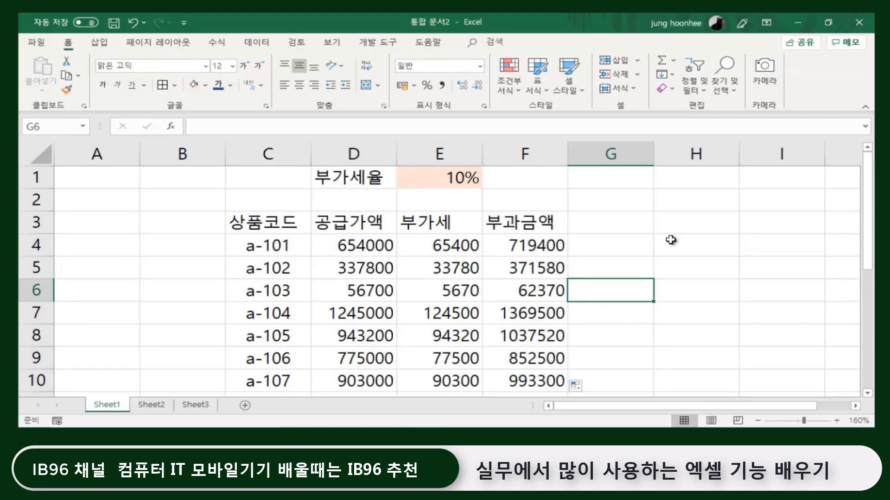
{"action": "left_click", "coordinate": [644, 218]}
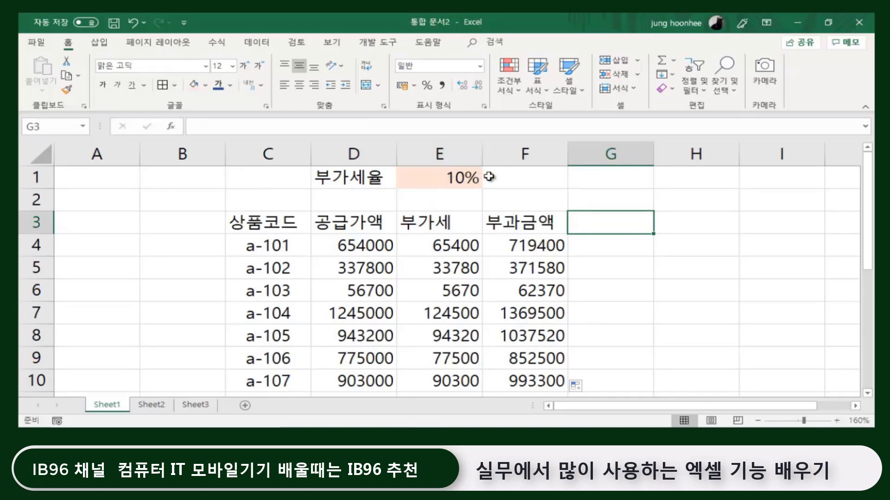
Change the E1 rate from 10% to 11%, making a-101's VAT 71940 and total 725940.
{"action": "left_click", "coordinate": [434, 179]}
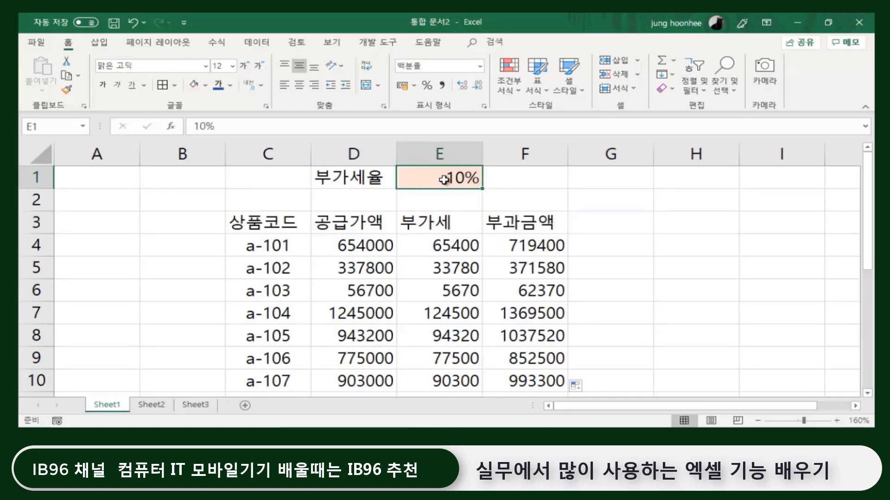
{"action": "left_click", "coordinate": [205, 126]}
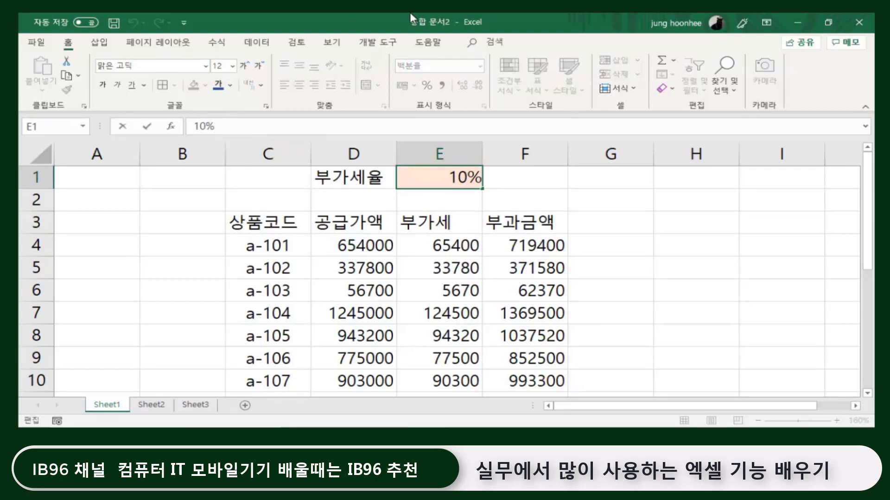
{"action": "key", "text": "BackSpace"}
{"action": "type", "text": "1"}
{"action": "key", "text": "ctrl+Return"}
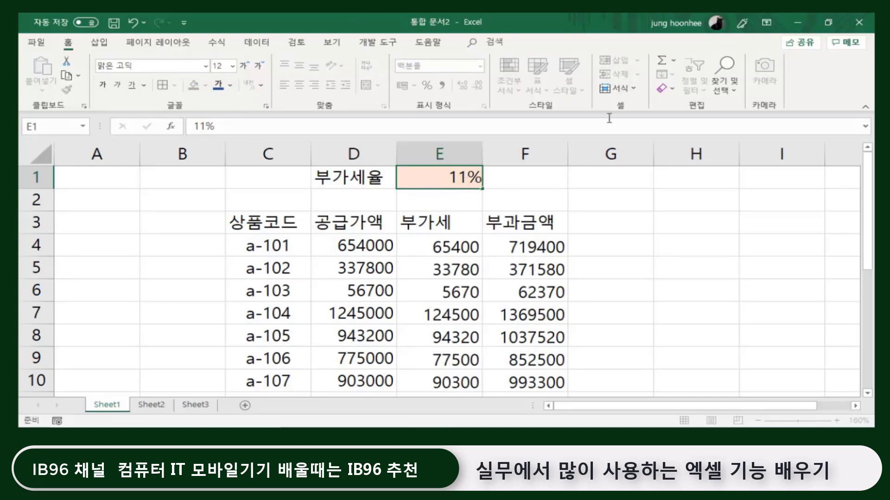
{"action": "key", "text": "Return"}
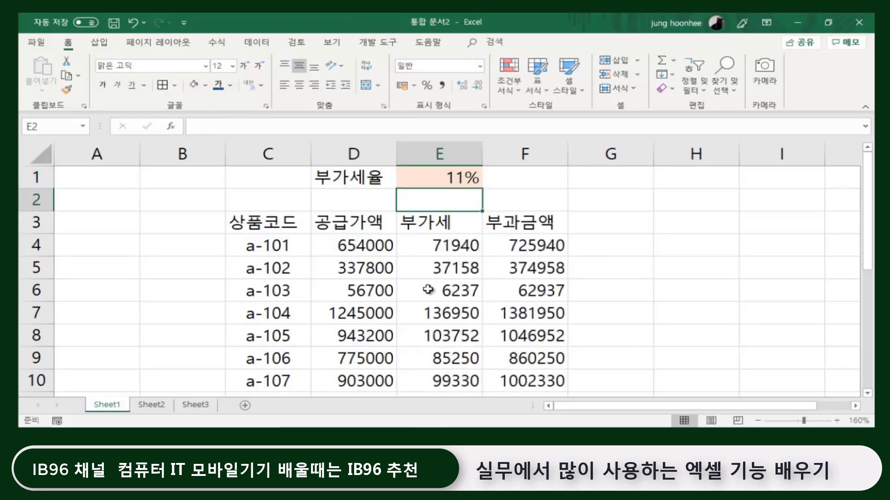
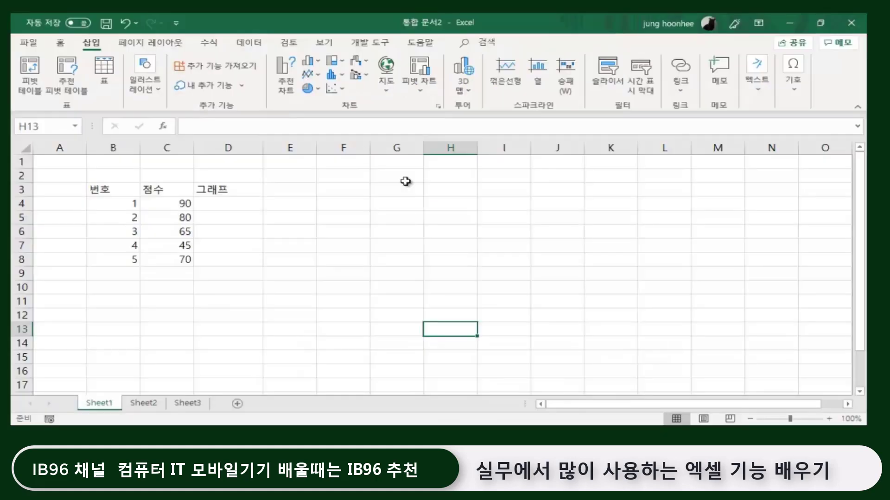
Preview the AutoSum dropdown's 합계, 평균 and 숫자 개수 options on the Home tab without applying any.
{"action": "left_click", "coordinate": [488, 226]}
{"action": "left_click", "coordinate": [334, 299]}
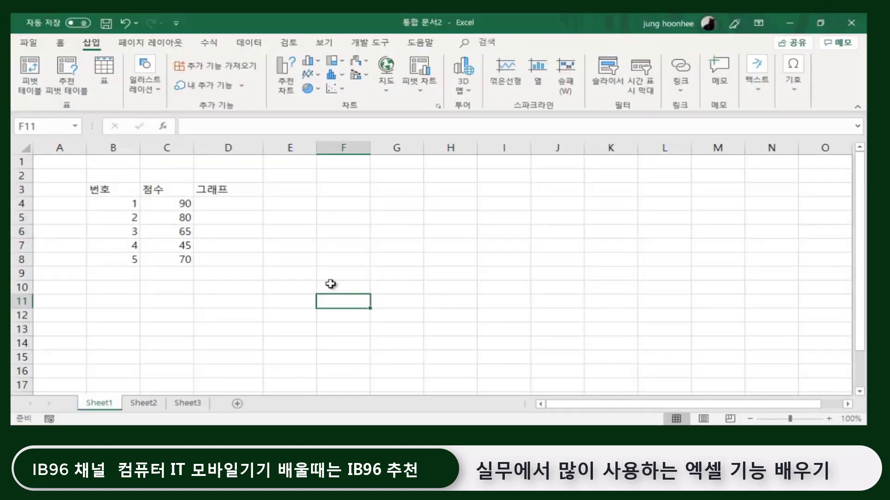
{"action": "left_click", "coordinate": [59, 43]}
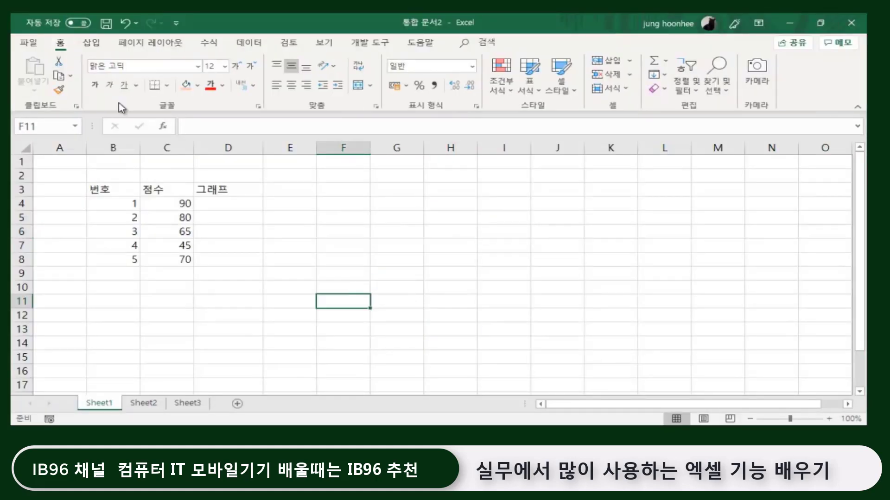
{"action": "left_click", "coordinate": [666, 61]}
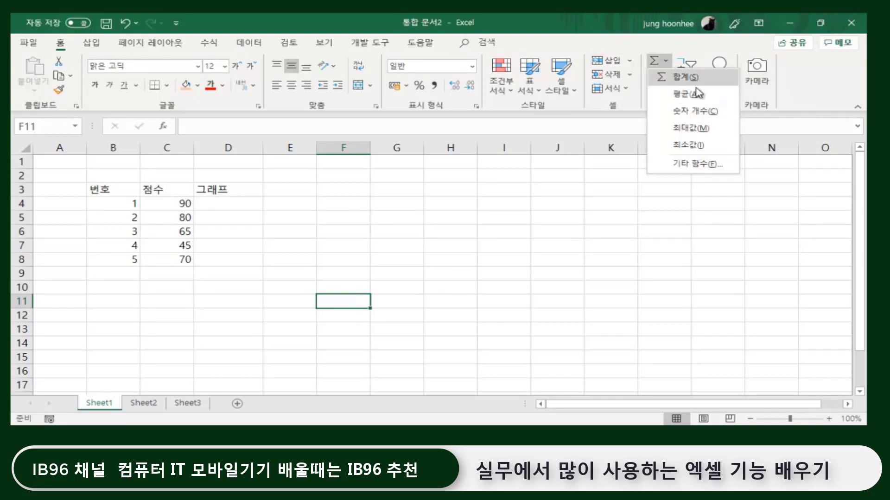
{"action": "left_click", "coordinate": [511, 216]}
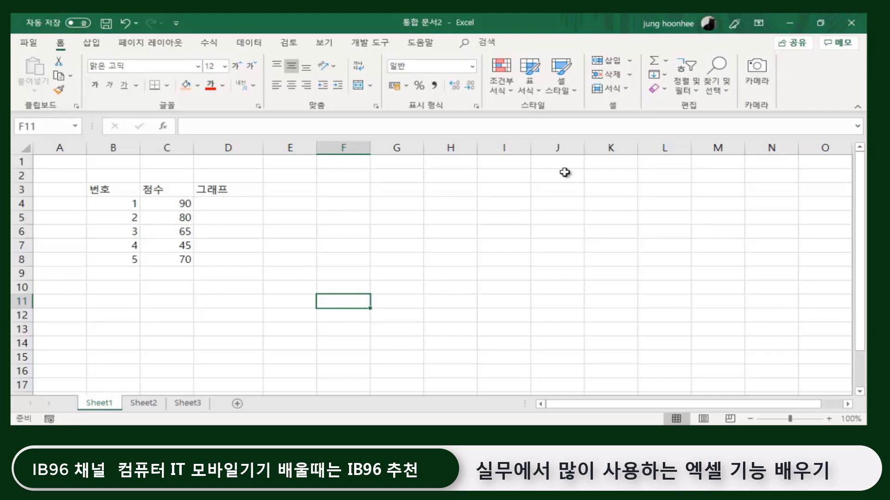
Show the Formulas tab's function library and pick cells F10 and C4.
{"action": "left_click", "coordinate": [209, 43]}
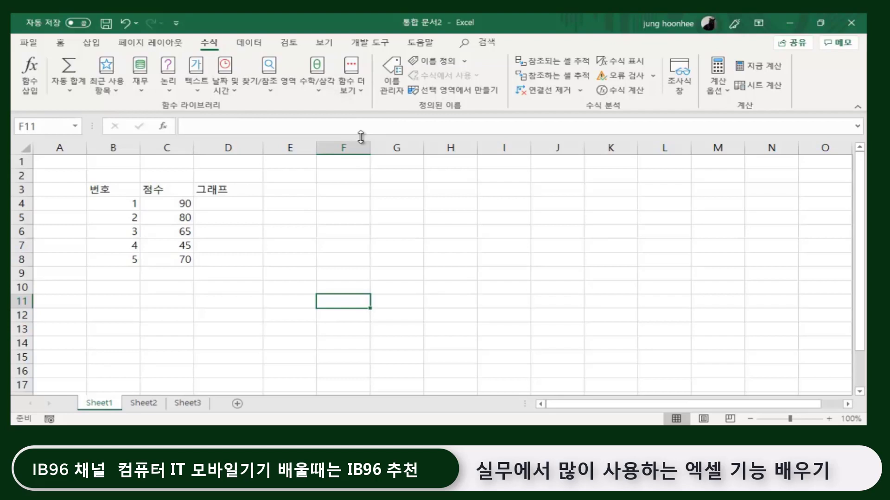
{"action": "left_click", "coordinate": [332, 286]}
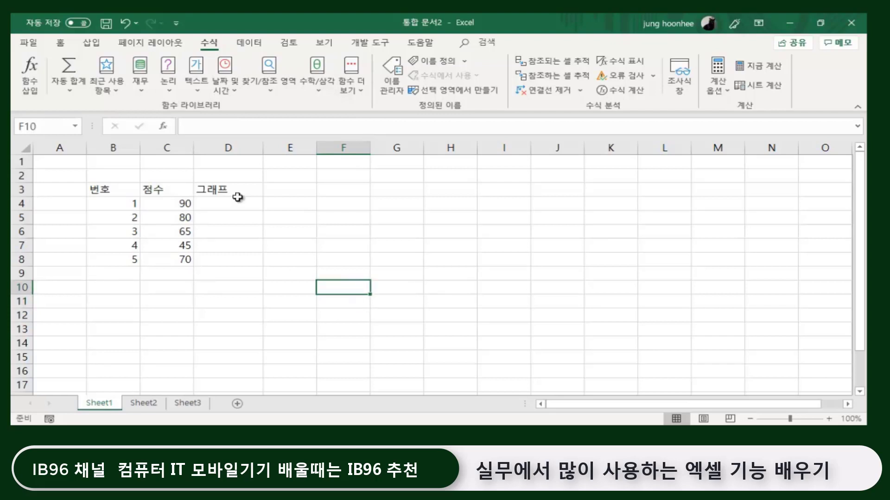
{"action": "left_click", "coordinate": [114, 203]}
{"action": "left_click", "coordinate": [182, 205]}
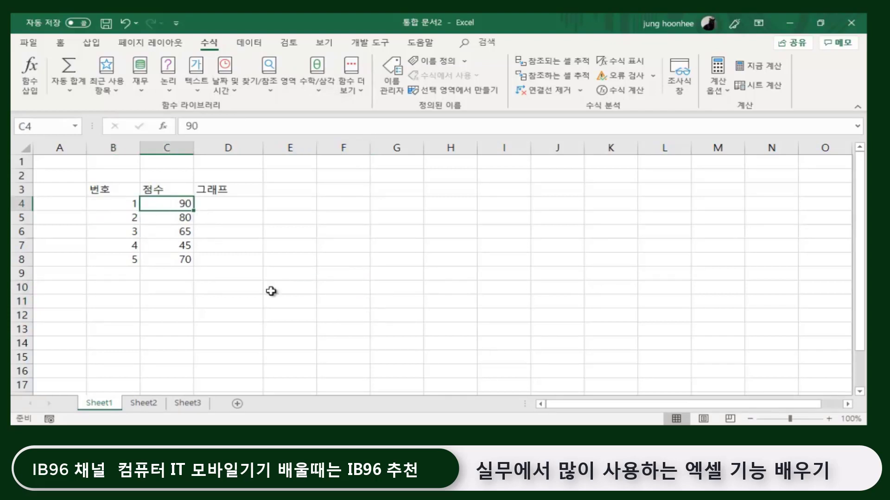
{"action": "scroll", "coordinate": [308, 279], "scroll_direction": "up", "scroll_amount": 1}
{"action": "scroll", "coordinate": [307, 279], "scroll_direction": "up", "scroll_amount": 2}
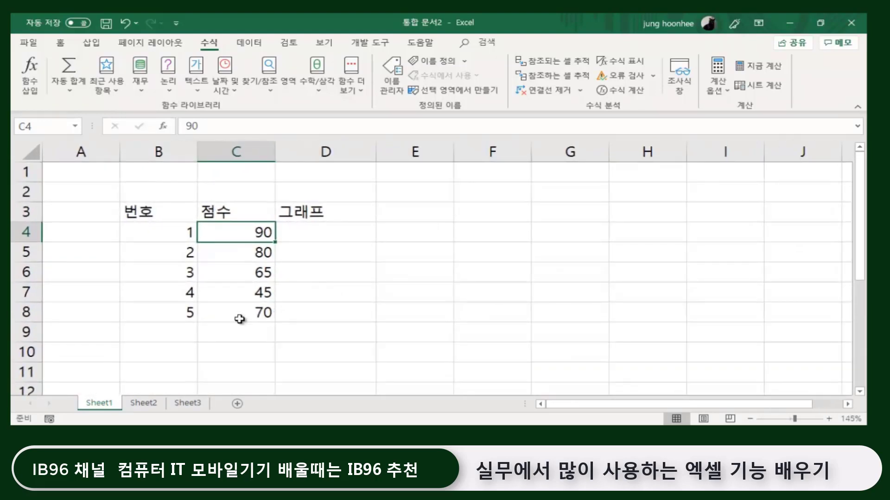
Select the 번호/점수 table B3:C8, then clear the selection at E9.
{"action": "mouse_move", "coordinate": [159, 214]}
{"action": "left_mouse_down"}
{"action": "mouse_move", "coordinate": [229, 211]}
{"action": "mouse_move", "coordinate": [241, 313]}
{"action": "left_mouse_up"}
{"action": "left_click", "coordinate": [338, 354]}
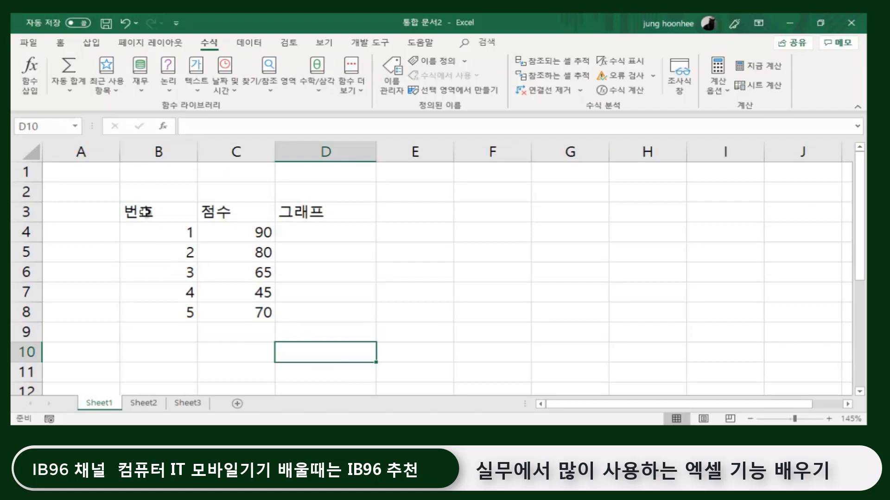
{"action": "mouse_move", "coordinate": [146, 212]}
{"action": "left_mouse_down"}
{"action": "mouse_move", "coordinate": [238, 218]}
{"action": "mouse_move", "coordinate": [242, 313]}
{"action": "left_mouse_up"}
{"action": "left_click", "coordinate": [397, 329]}
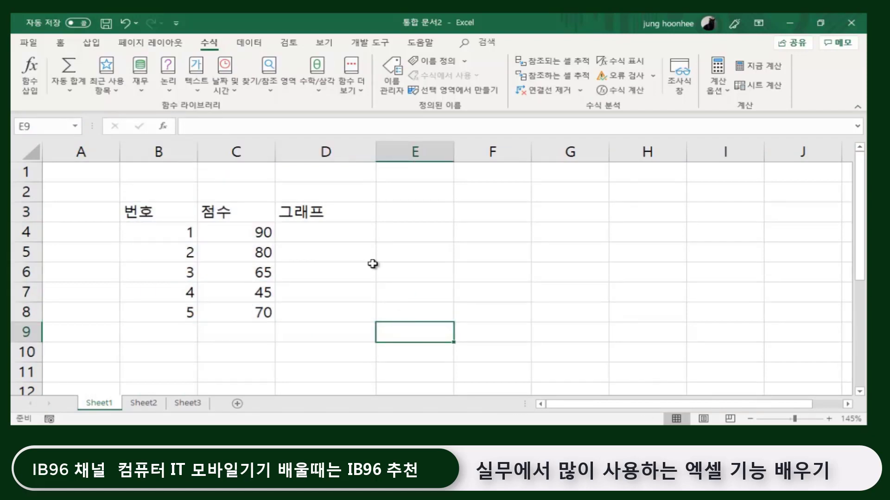
Step through score C4 and the 그래프 cells D4 to D8, ending on G9.
{"action": "left_click", "coordinate": [263, 232]}
{"action": "left_click", "coordinate": [357, 233]}
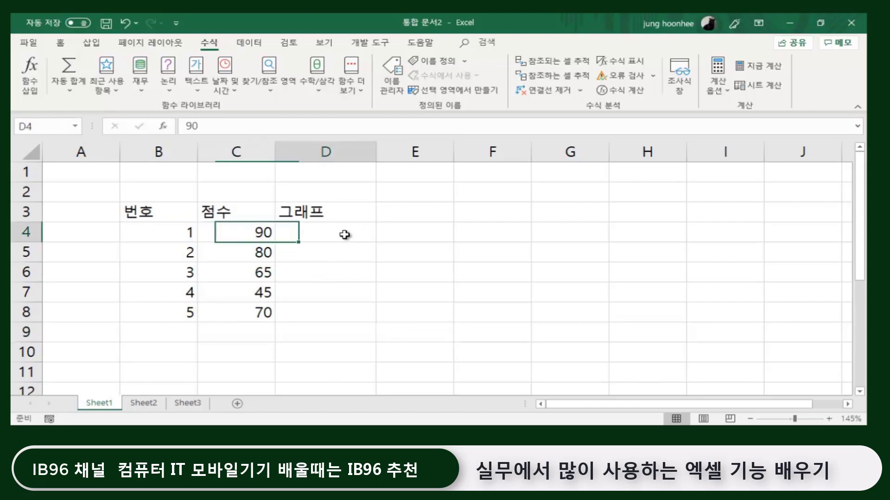
{"action": "left_click", "coordinate": [378, 258]}
{"action": "left_click", "coordinate": [300, 235]}
{"action": "left_click", "coordinate": [311, 254]}
{"action": "left_click", "coordinate": [308, 275]}
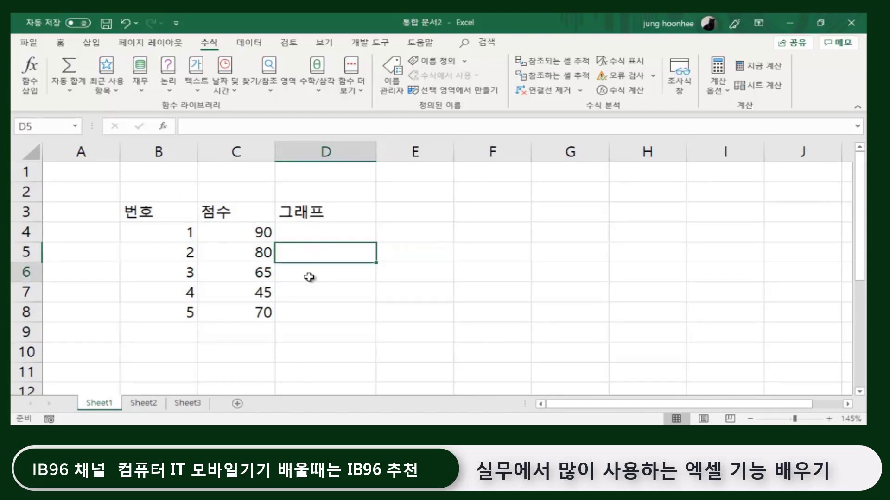
{"action": "left_click", "coordinate": [303, 290]}
{"action": "left_click", "coordinate": [309, 312]}
{"action": "left_click", "coordinate": [551, 339]}
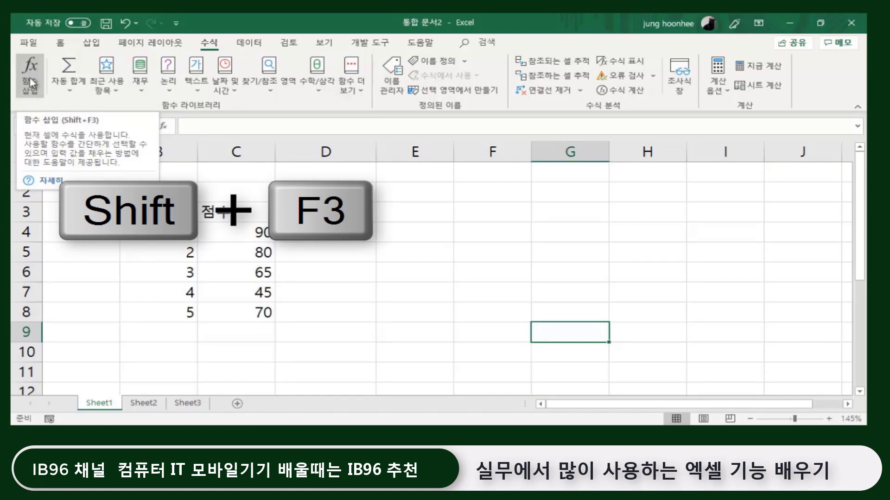
{"action": "left_click", "coordinate": [30, 67]}
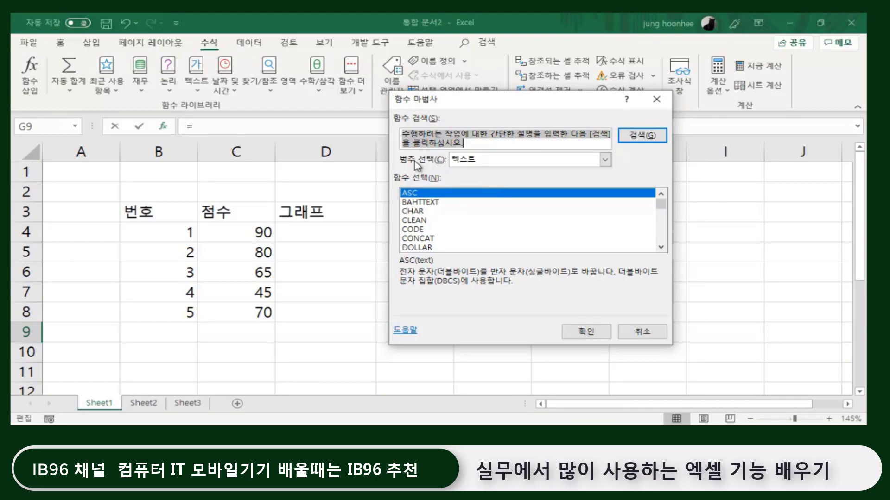
{"action": "left_click", "coordinate": [605, 160]}
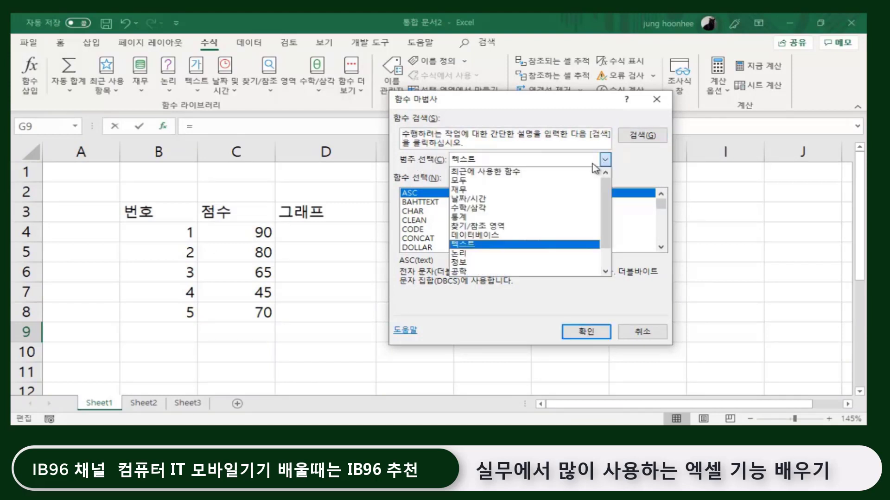
{"action": "left_click", "coordinate": [461, 181]}
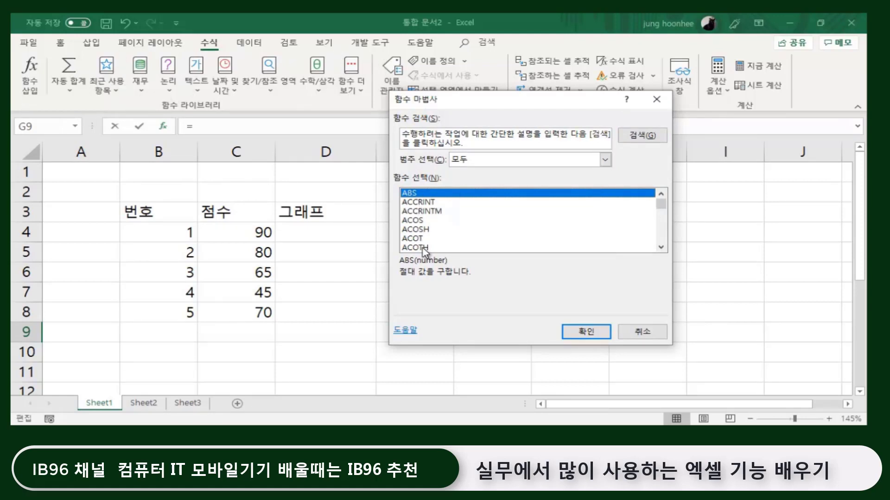
{"action": "left_click_drag", "start_coordinate": [663, 204], "coordinate": [663, 241]}
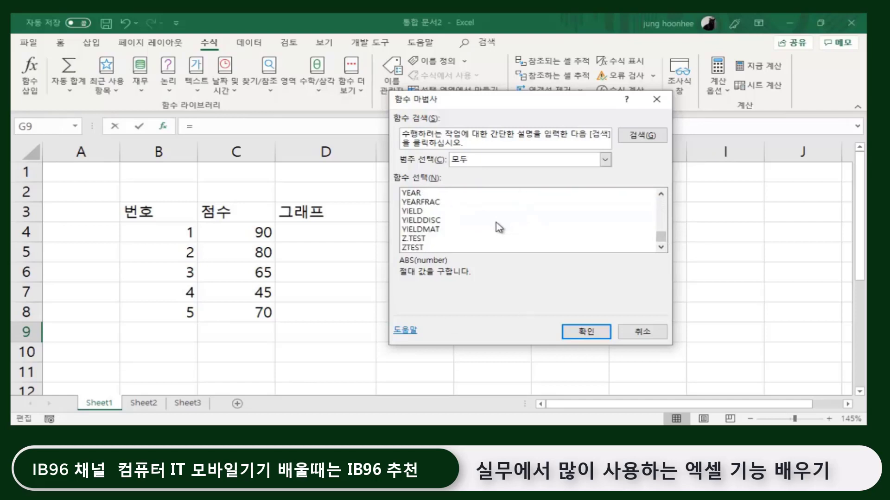
{"action": "left_click", "coordinate": [641, 333]}
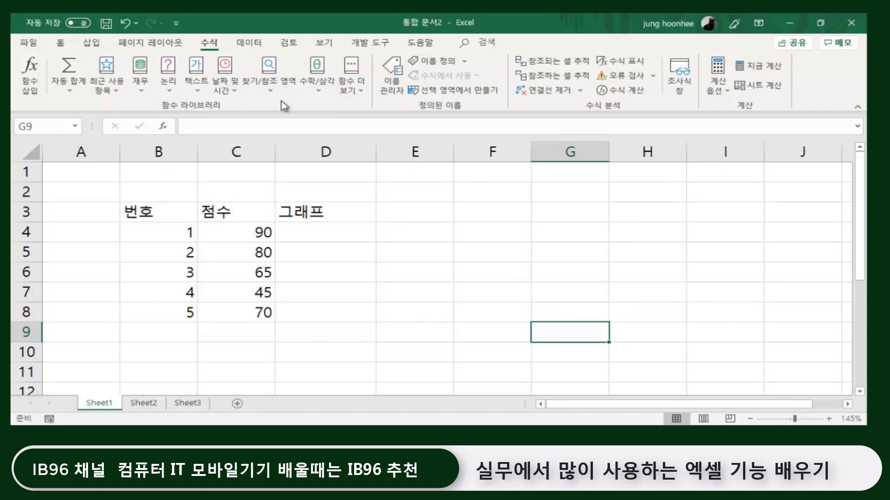
{"action": "left_click", "coordinate": [317, 89]}
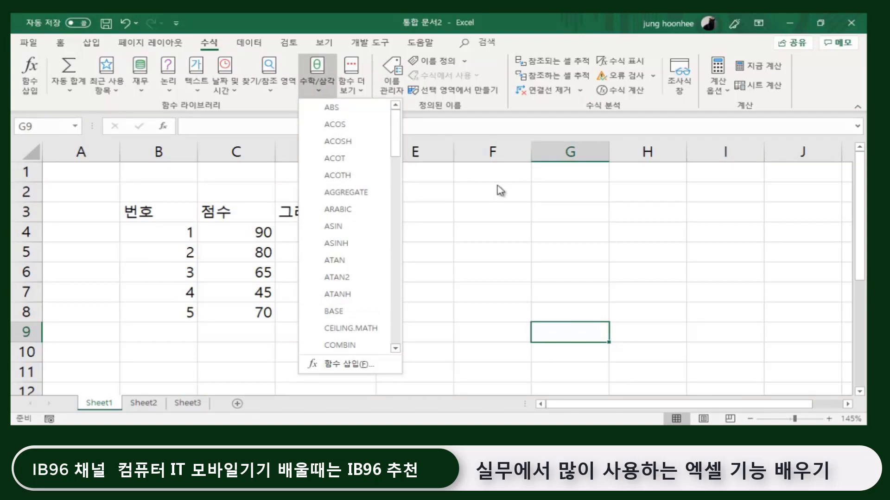
{"action": "left_click", "coordinate": [470, 216]}
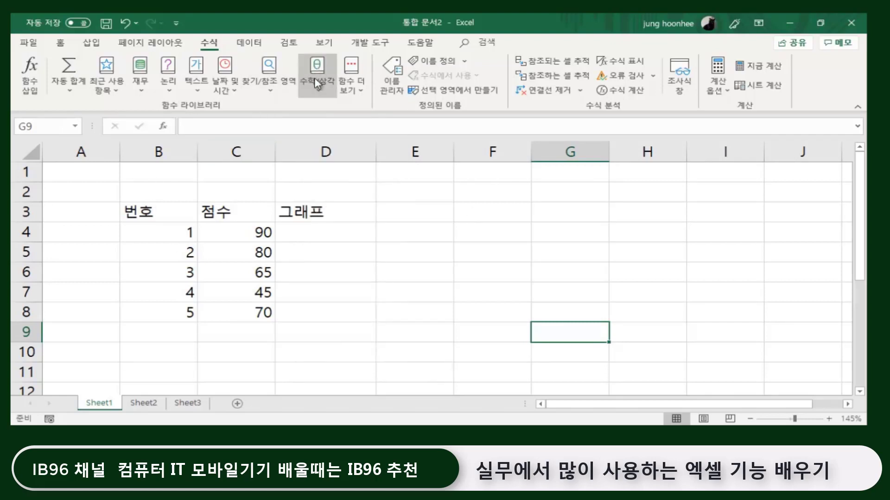
{"action": "left_click", "coordinate": [365, 92]}
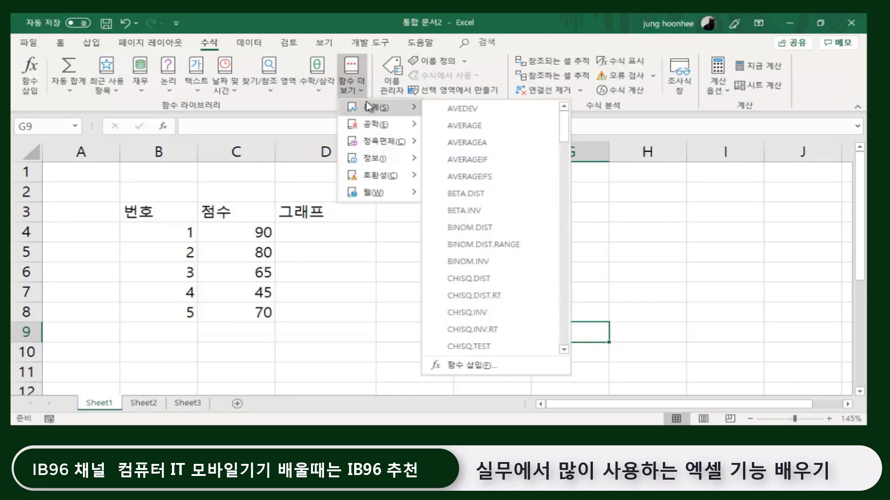
{"action": "mouse_move", "coordinate": [375, 107]}
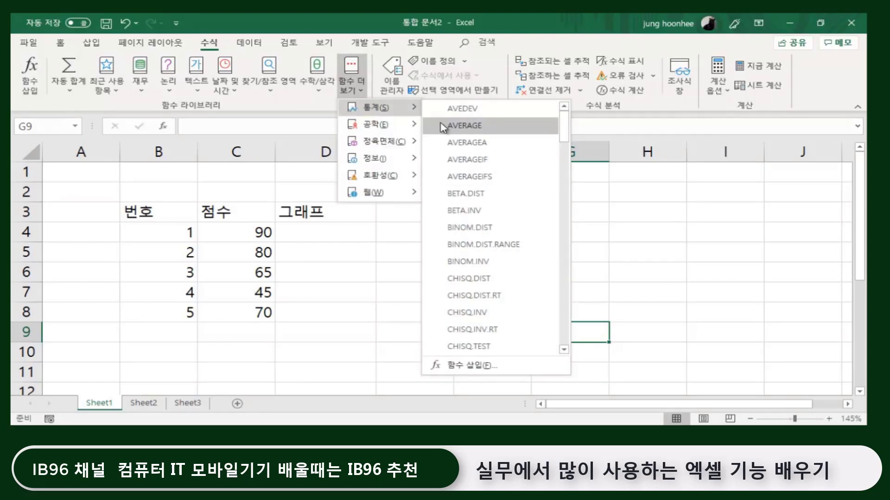
{"action": "left_click", "coordinate": [406, 279]}
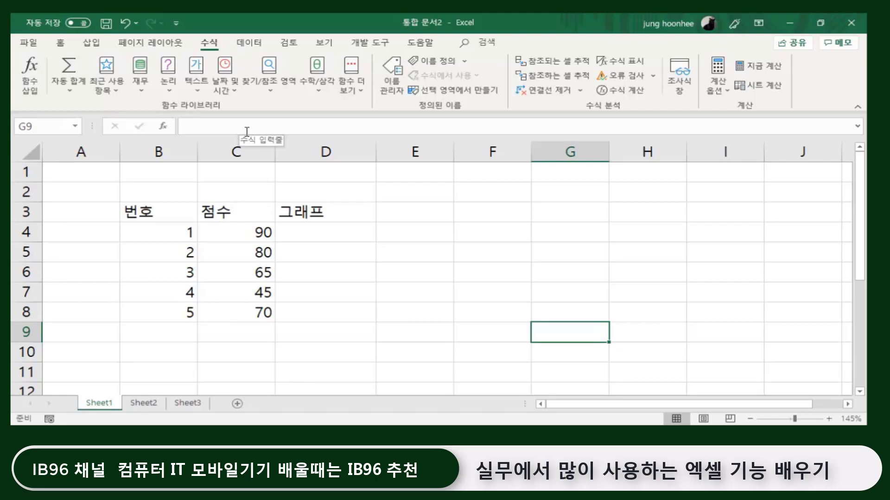
{"action": "key", "text": "alt+m"}
{"action": "key", "text": "t"}
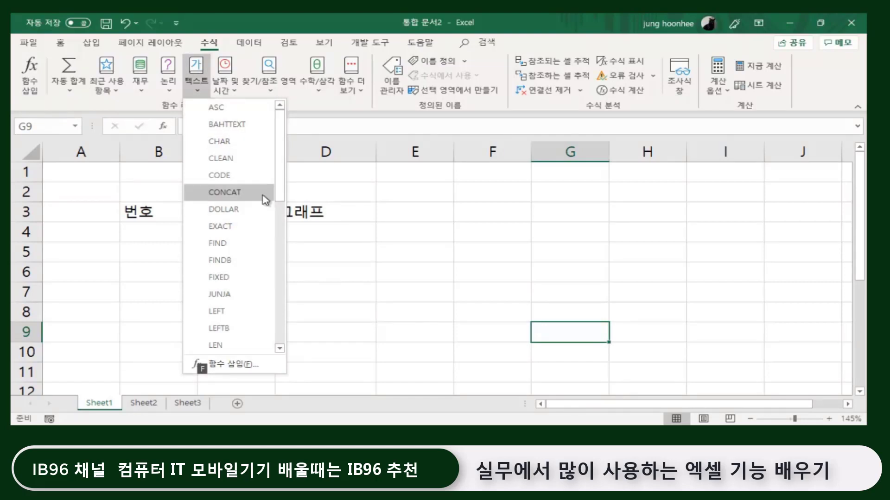
{"action": "mouse_move", "coordinate": [281, 173]}
{"action": "left_mouse_down"}
{"action": "mouse_move", "coordinate": [269, 315]}
{"action": "mouse_move", "coordinate": [250, 219]}
{"action": "left_mouse_up"}
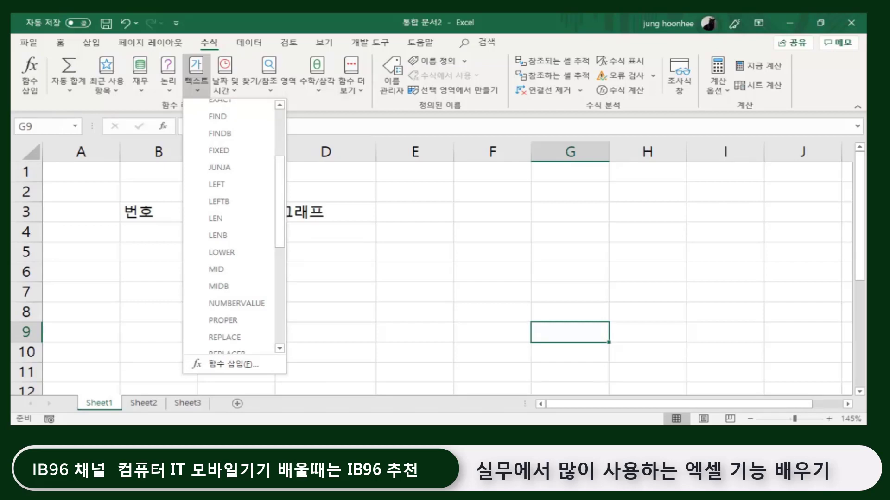
{"action": "left_click", "coordinate": [354, 185]}
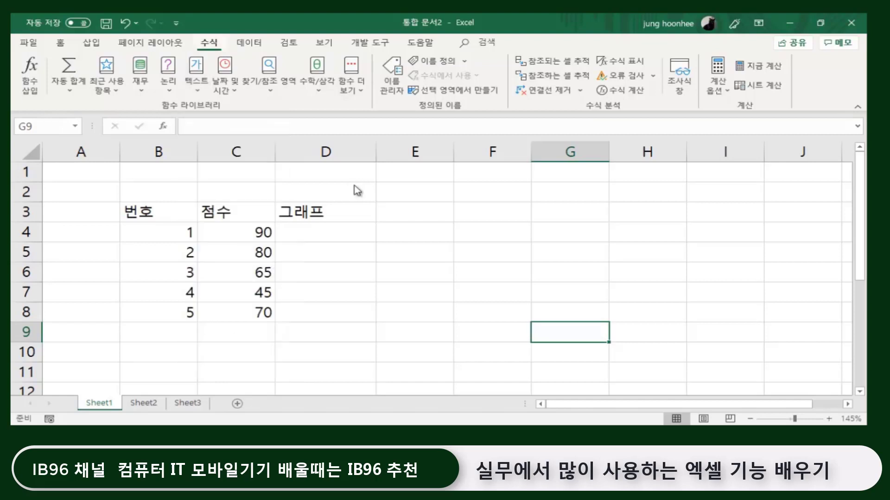
{"action": "key", "text": "alt+m"}
{"action": "key", "text": "e"}
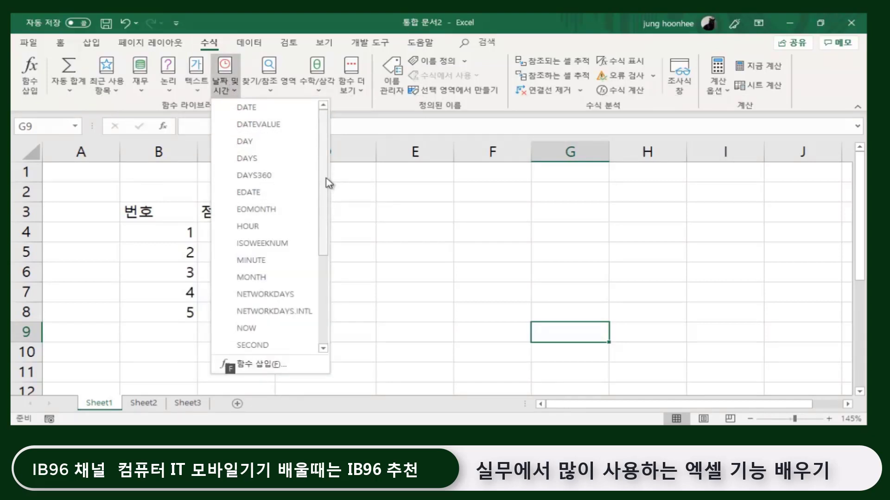
{"action": "scroll", "coordinate": [320, 236], "scroll_direction": "down", "scroll_amount": 3}
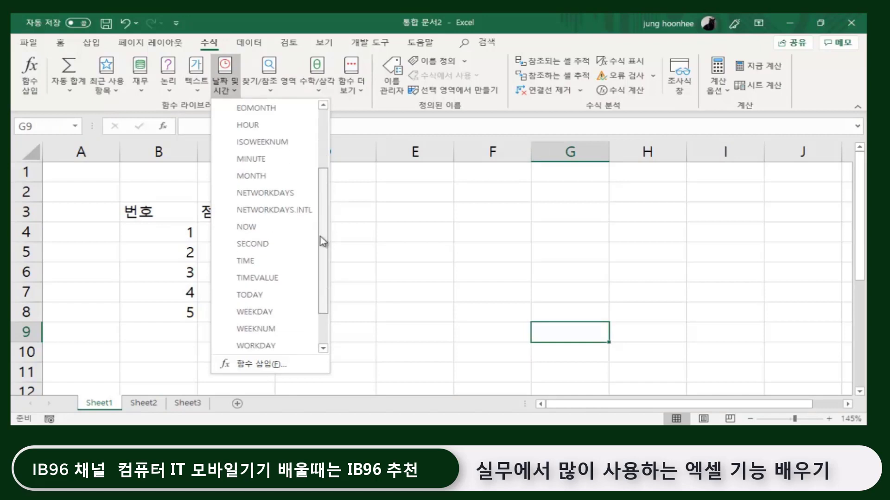
{"action": "left_click", "coordinate": [419, 307]}
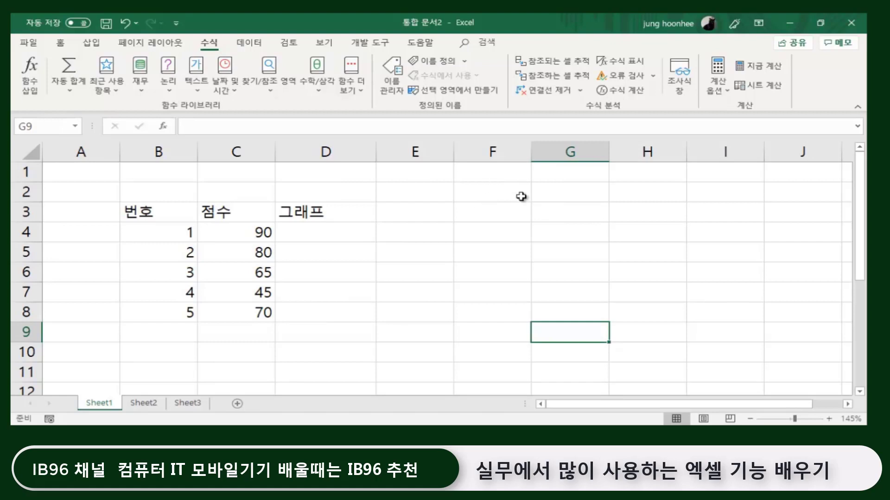
{"action": "left_click", "coordinate": [567, 186]}
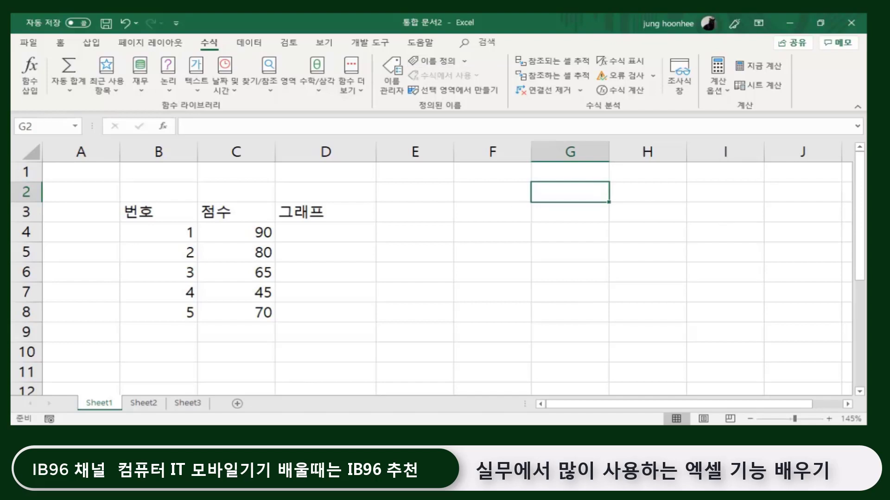
{"action": "key", "text": "alt"}
{"action": "key", "text": "m"}
{"action": "key", "text": "e"}
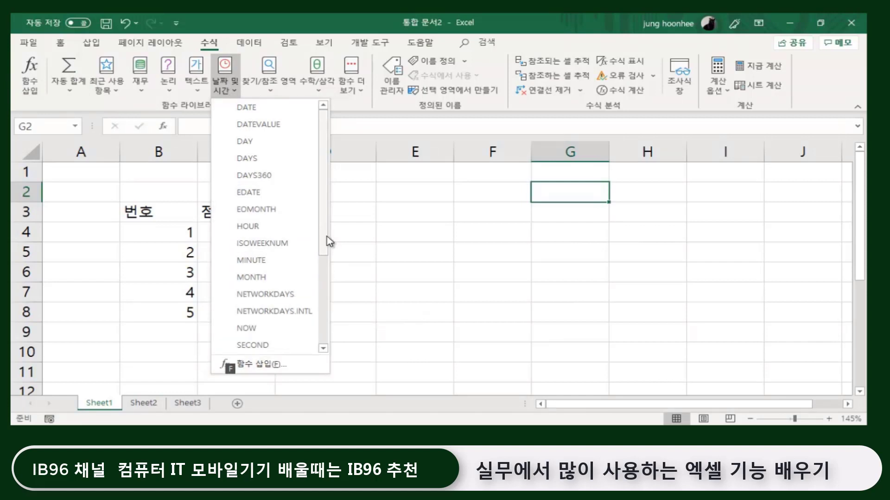
{"action": "left_click_drag", "start_coordinate": [327, 241], "coordinate": [328, 306]}
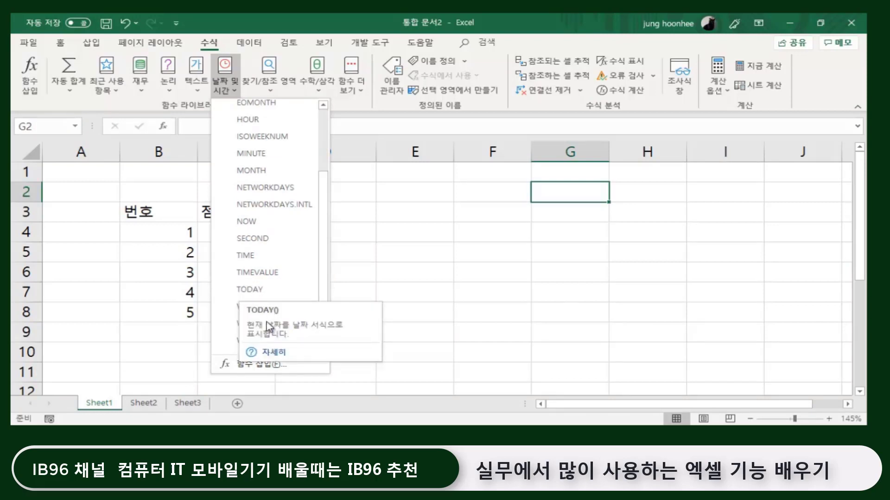
{"action": "left_click", "coordinate": [247, 289]}
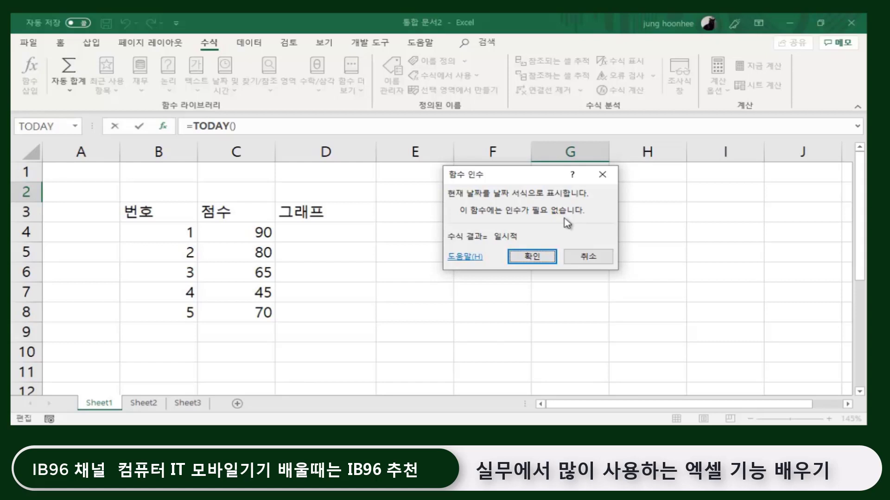
{"action": "left_click", "coordinate": [529, 258]}
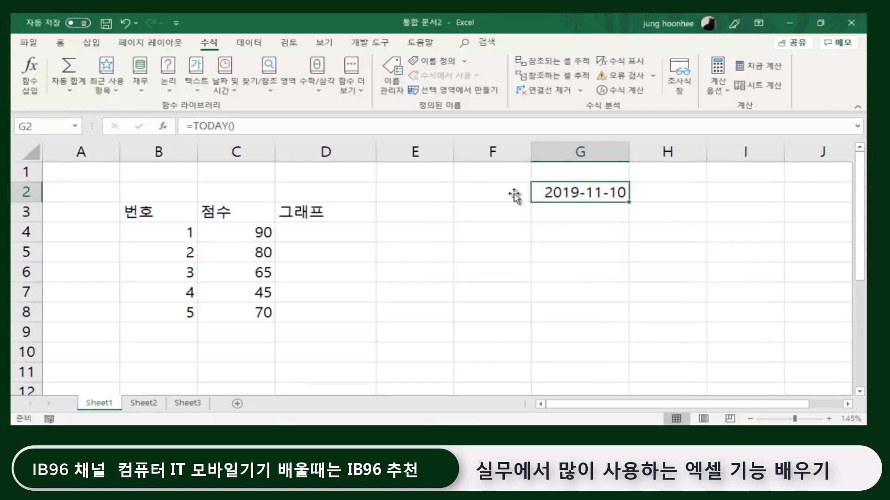
{"action": "left_click", "coordinate": [668, 254]}
{"action": "left_click", "coordinate": [584, 192]}
{"action": "key", "text": "Delete"}
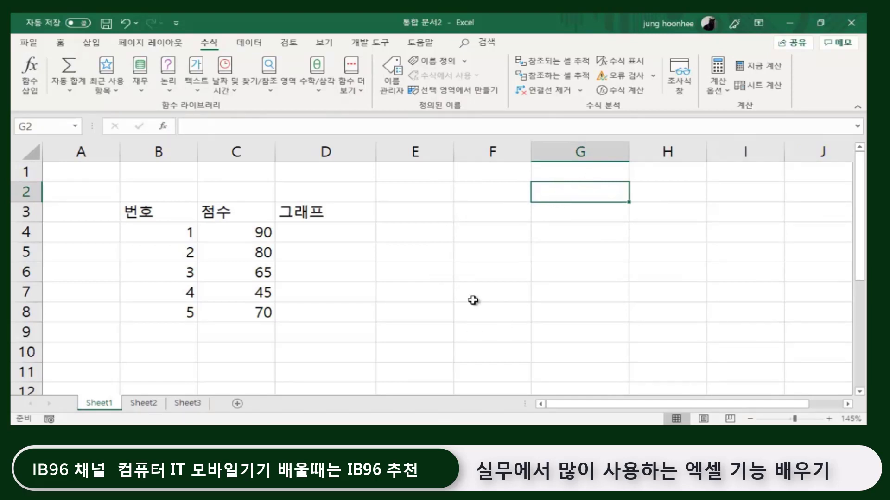
Click through score C4 and the 그래프 cells D4 down to D8.
{"action": "left_click", "coordinate": [487, 303]}
{"action": "left_click", "coordinate": [306, 234]}
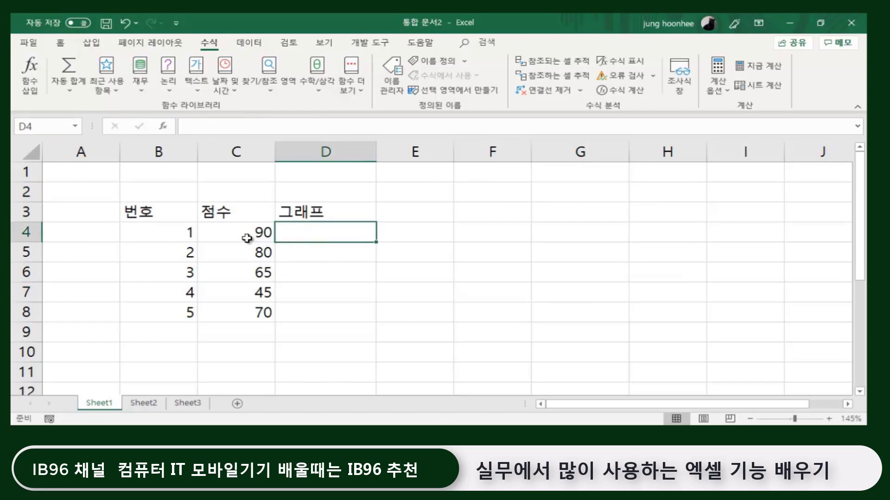
{"action": "left_click", "coordinate": [246, 234]}
{"action": "left_click", "coordinate": [313, 236]}
{"action": "left_click", "coordinate": [292, 253]}
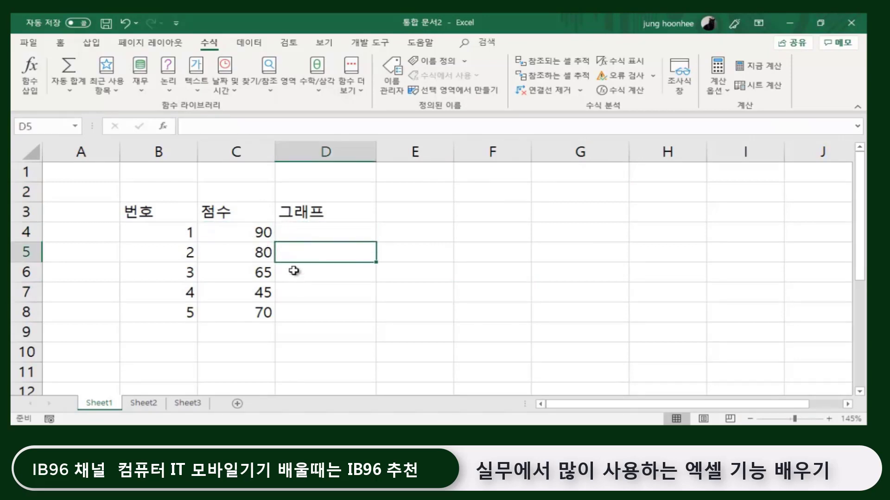
{"action": "left_click", "coordinate": [292, 272]}
{"action": "left_click", "coordinate": [291, 290]}
{"action": "left_click", "coordinate": [293, 309]}
Settle on D4 as the star graph formula cell after checking scores in C4 and C5.
{"action": "left_click", "coordinate": [318, 250]}
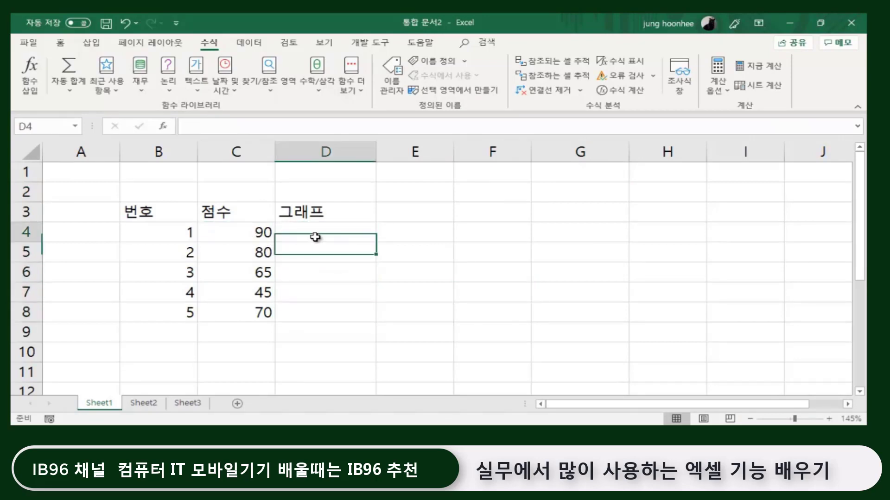
{"action": "left_click", "coordinate": [312, 235]}
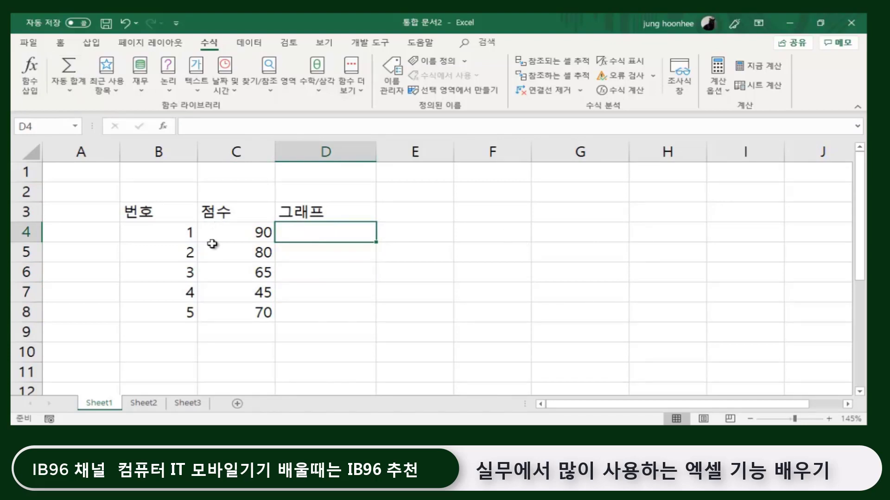
{"action": "left_click", "coordinate": [250, 233]}
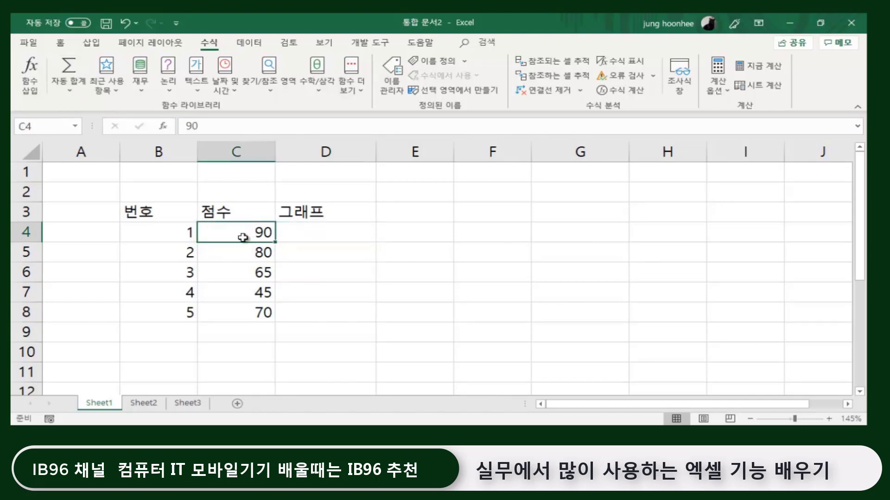
{"action": "left_click", "coordinate": [302, 231]}
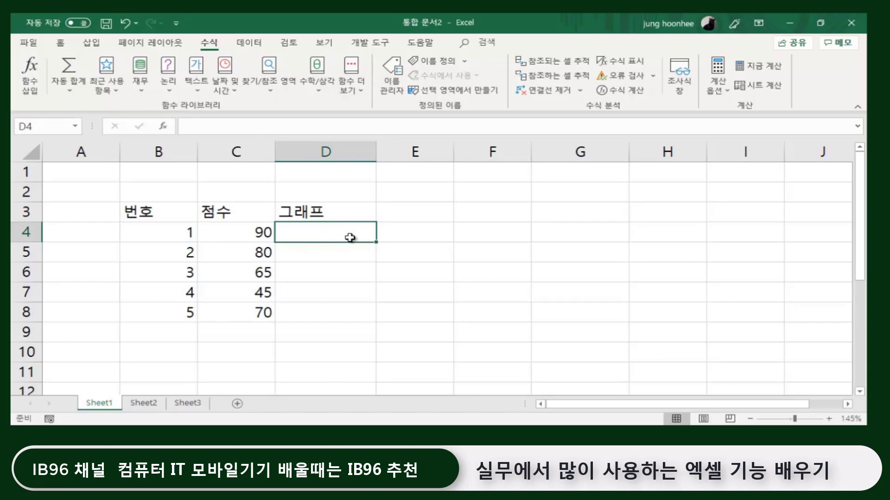
{"action": "left_click", "coordinate": [266, 254]}
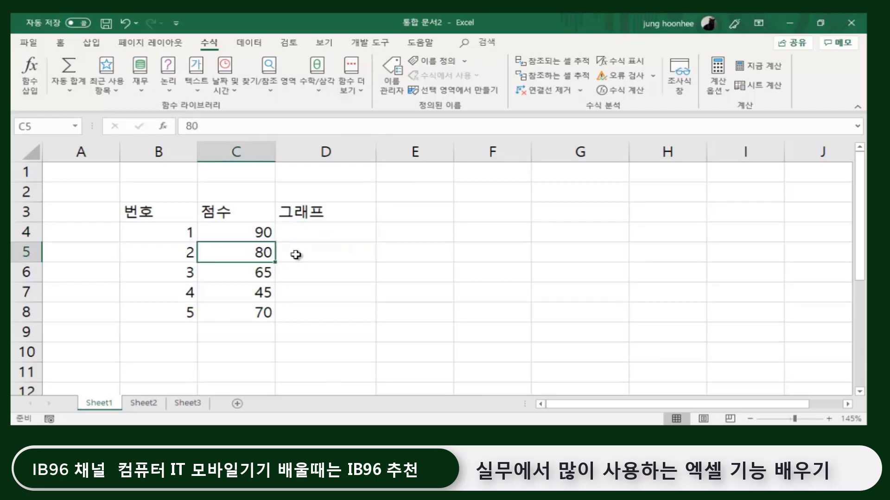
{"action": "left_click", "coordinate": [294, 254]}
{"action": "left_click", "coordinate": [304, 229]}
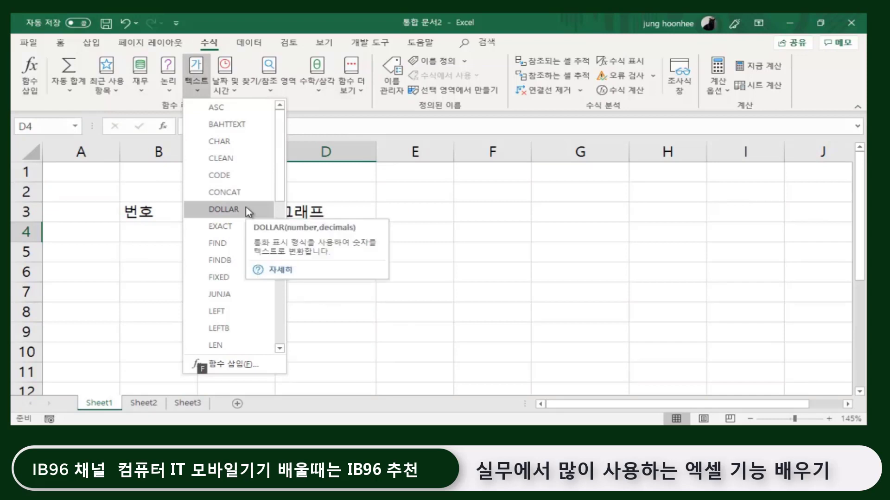
Insert =REPT("★",C4/10) in D4, using the ★ symbol and C4/10 as repeat count.
{"action": "left_click_drag", "start_coordinate": [280, 175], "coordinate": [266, 280]}
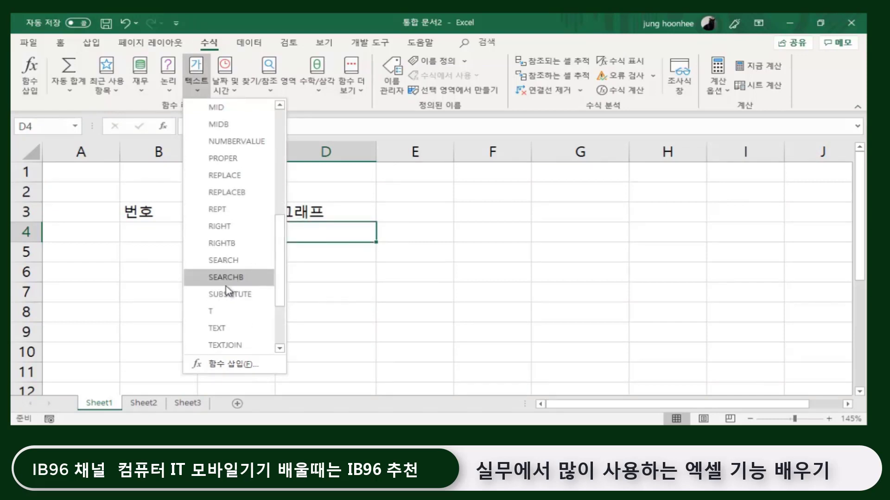
{"action": "left_click", "coordinate": [222, 212]}
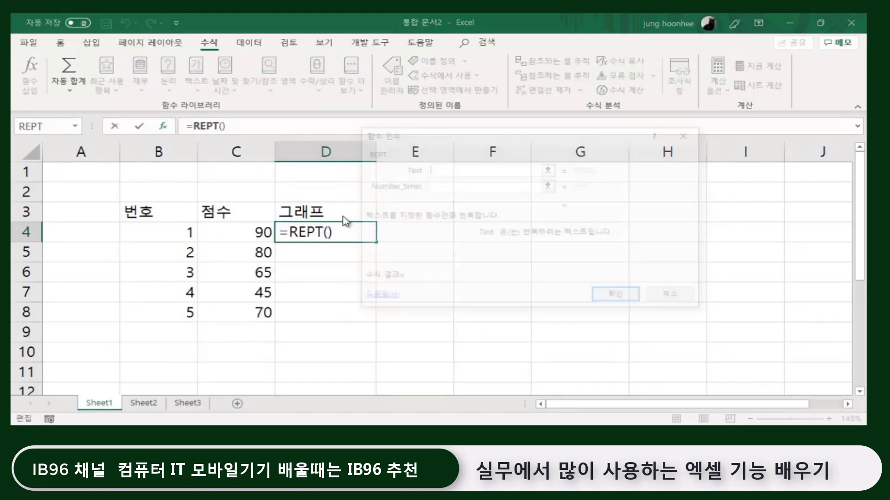
{"action": "left_click_drag", "start_coordinate": [416, 139], "coordinate": [403, 185]}
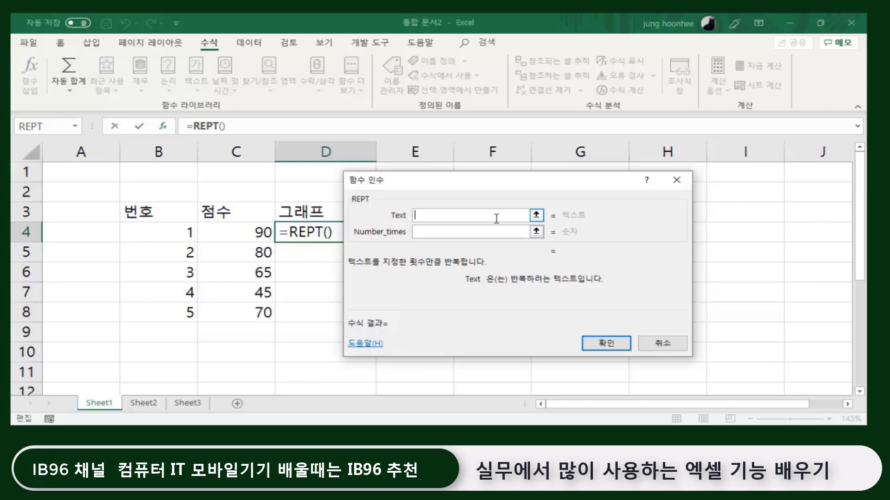
{"action": "type", "text": "ㅁ"}
{"action": "key", "text": "Hangul_Hanja"}
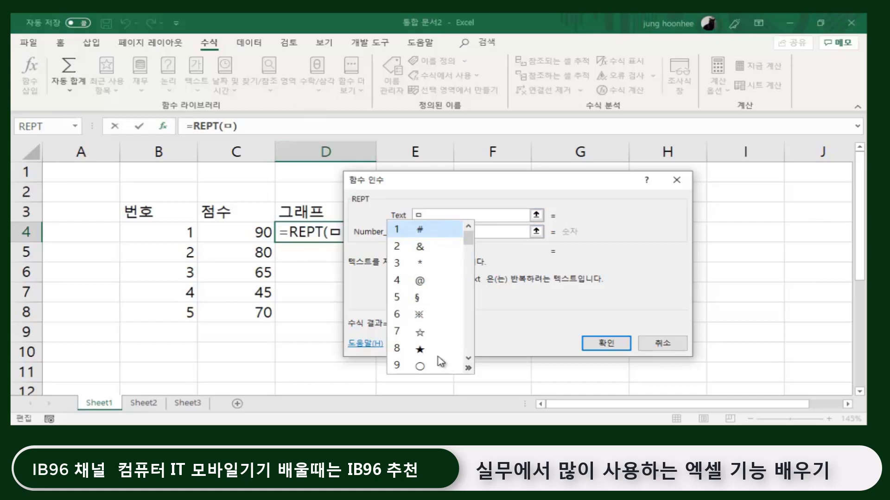
{"action": "left_click", "coordinate": [420, 350]}
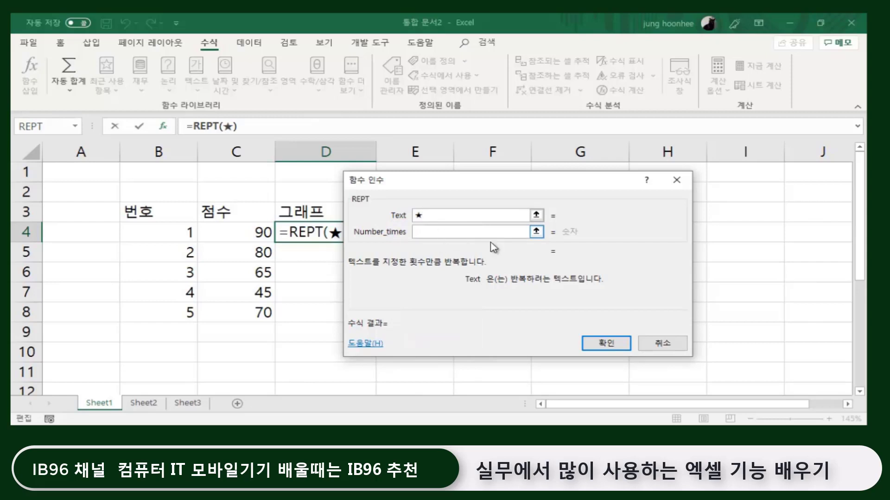
{"action": "left_click", "coordinate": [428, 231]}
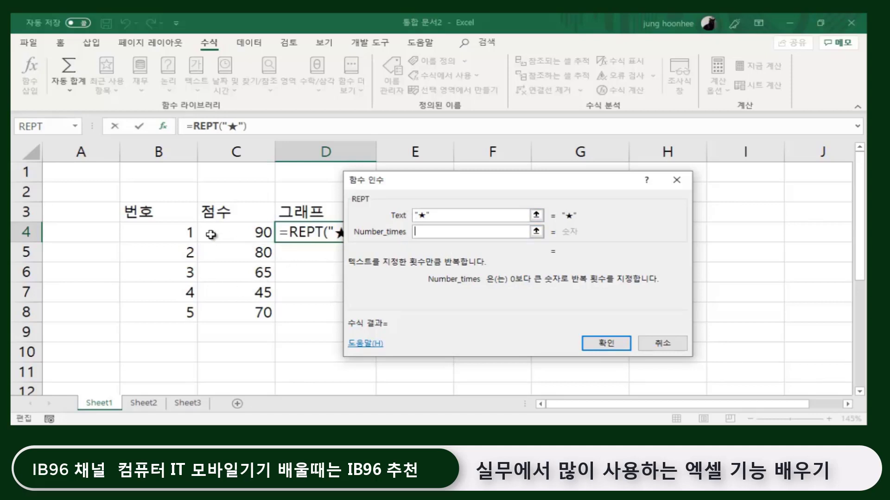
{"action": "left_click", "coordinate": [238, 236]}
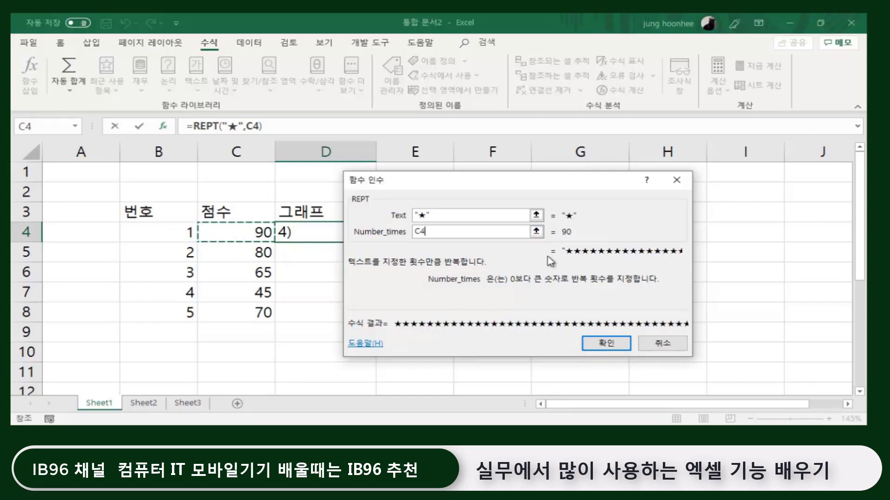
{"action": "type", "text": "/"}
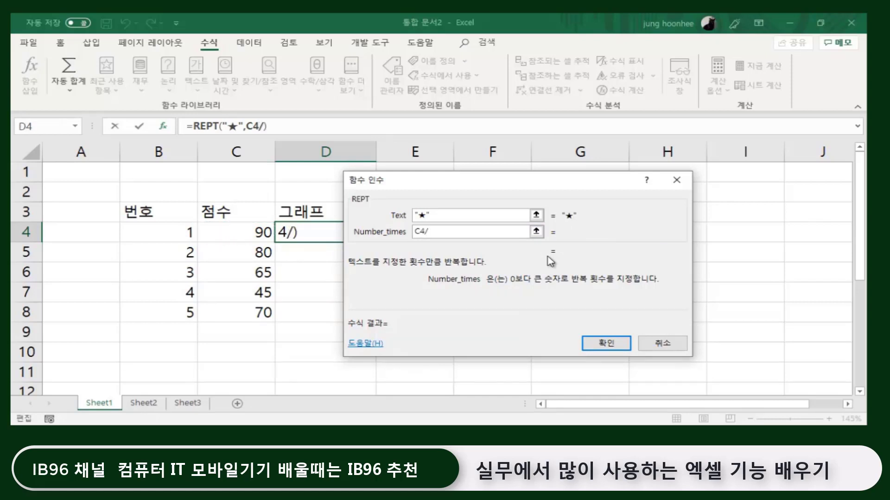
{"action": "type", "text": "10"}
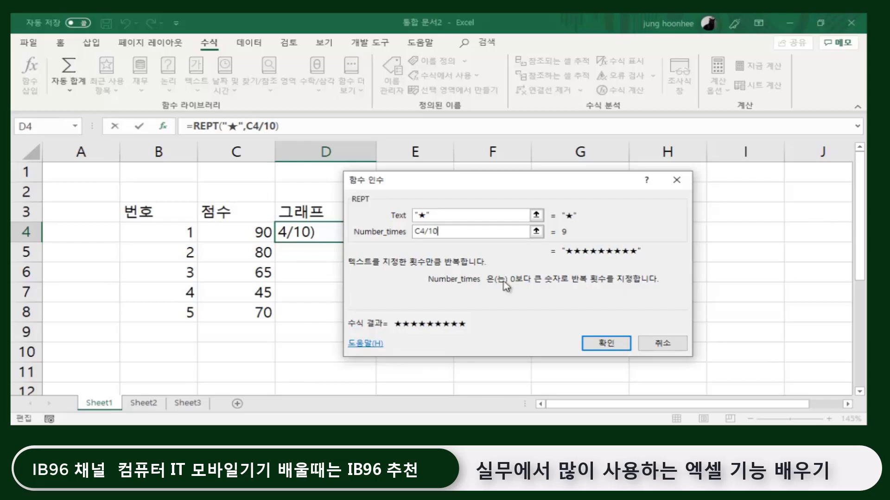
{"action": "left_click", "coordinate": [603, 345]}
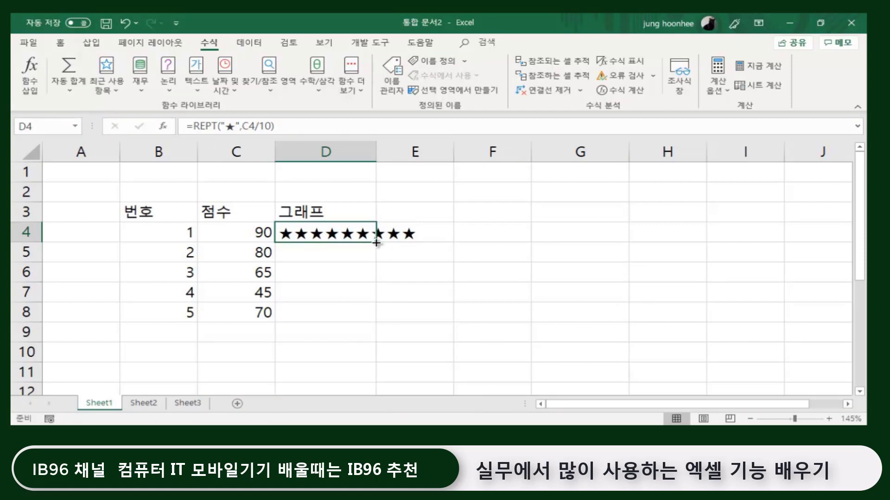
Fill the REPT formula from D4 down to D8 and check each copied formula.
{"action": "double_click", "coordinate": [376, 242]}
{"action": "left_click", "coordinate": [520, 340]}
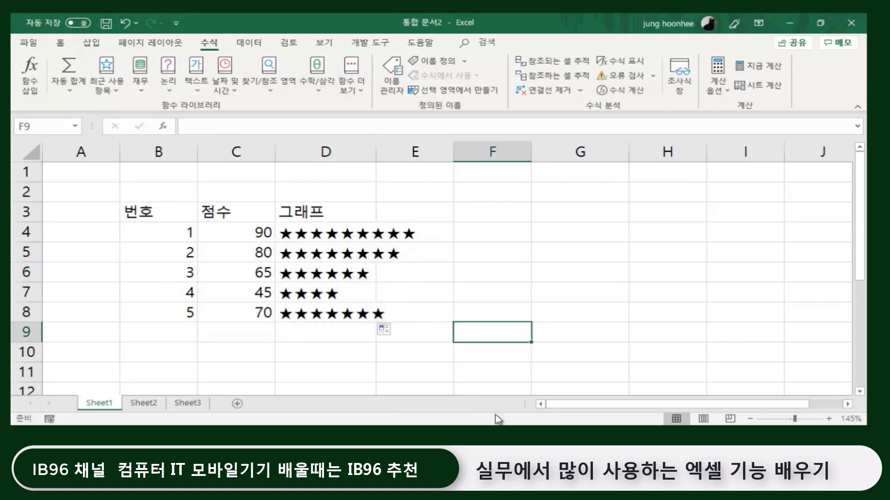
{"action": "left_click", "coordinate": [359, 239]}
{"action": "left_click", "coordinate": [340, 256]}
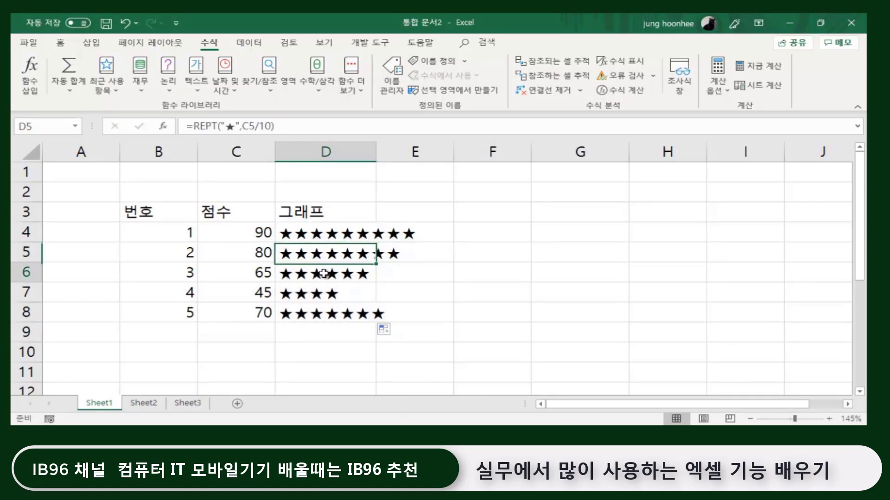
{"action": "left_click", "coordinate": [324, 274]}
{"action": "left_click", "coordinate": [309, 292]}
{"action": "left_click", "coordinate": [306, 316]}
{"action": "left_click", "coordinate": [553, 351]}
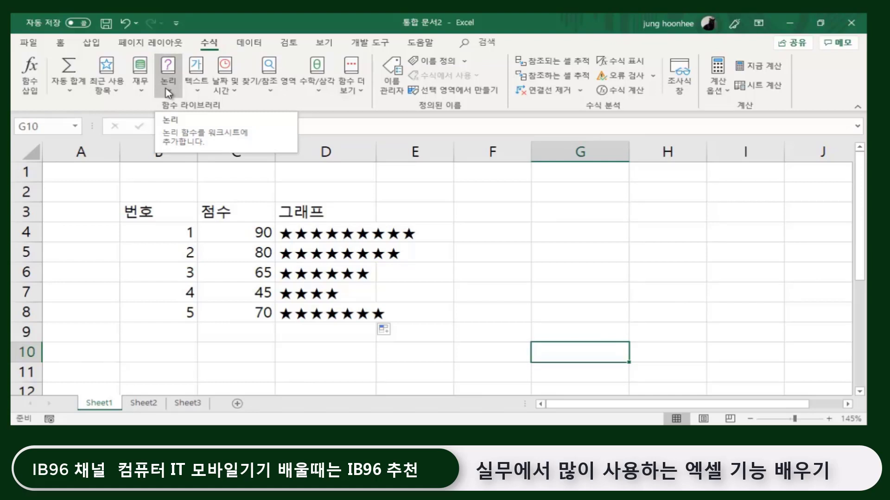
Type =rept("☆",C4/10) into F4, inserting ☆ from the symbol list, to show nine hollow stars.
{"action": "left_click", "coordinate": [500, 232]}
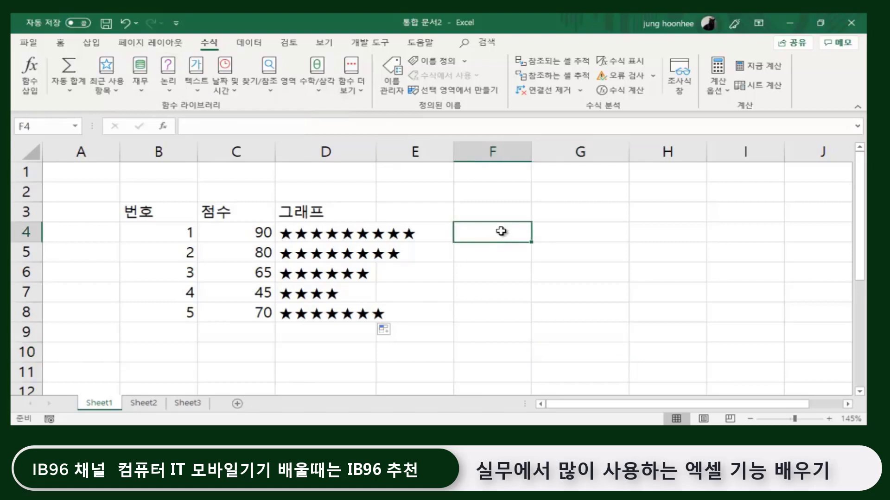
{"action": "key", "text": "Down"}
{"action": "key", "text": "Down"}
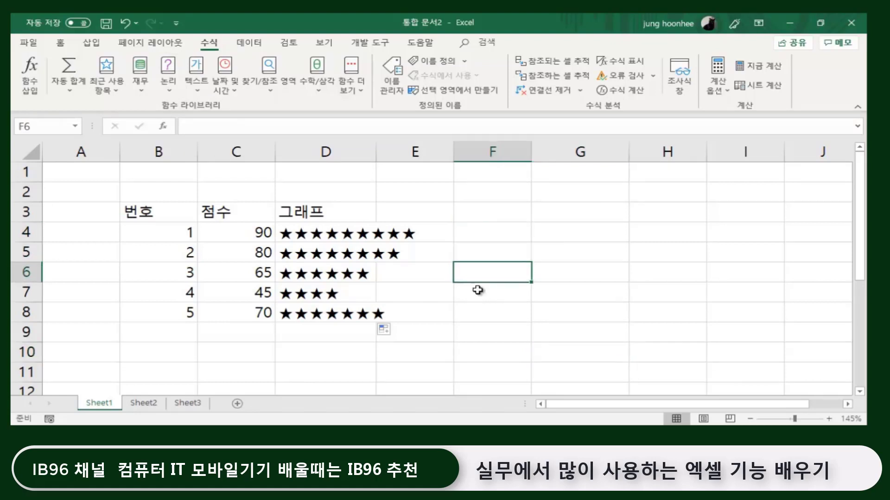
{"action": "key", "text": "Down"}
{"action": "left_click", "coordinate": [481, 236]}
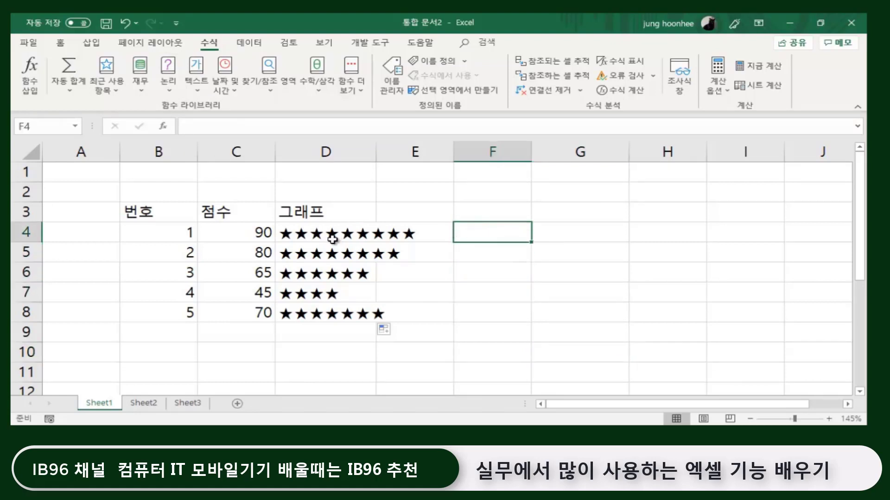
{"action": "type", "text": "="}
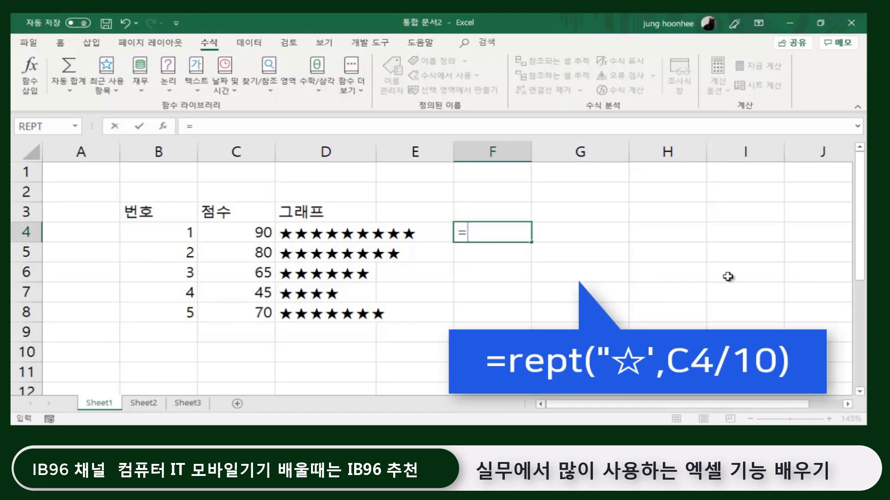
{"action": "type", "text": "ㅁ"}
{"action": "key", "text": "BackSpace"}
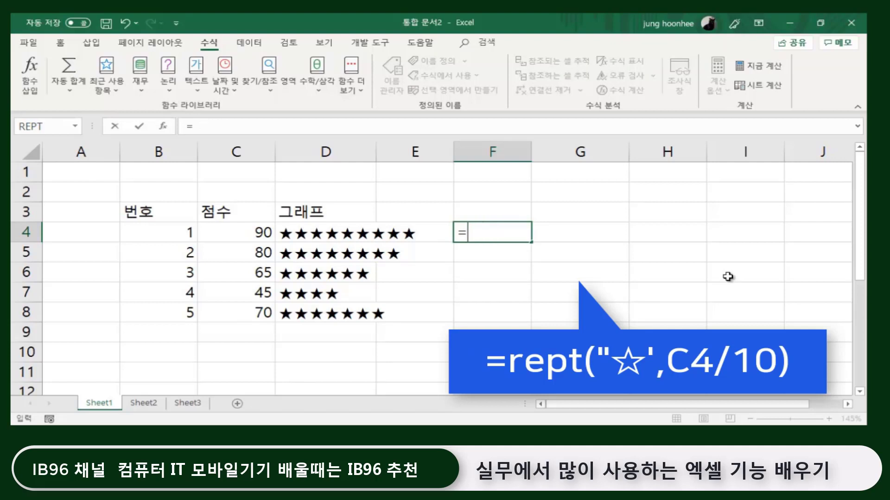
{"action": "type", "text": "re"}
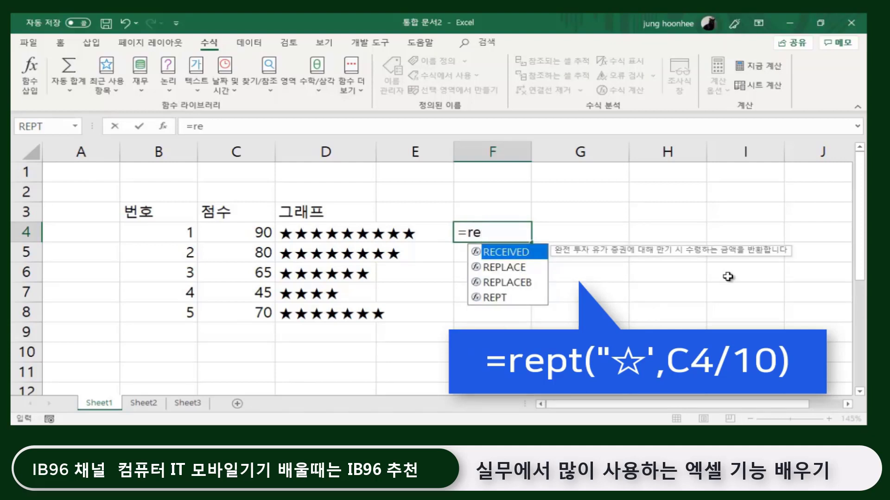
{"action": "type", "text": "pt"}
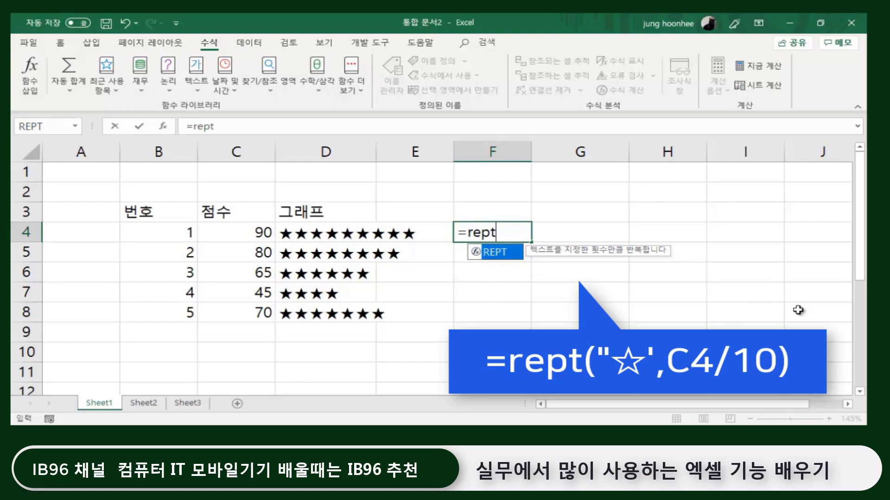
{"action": "type", "text": "("}
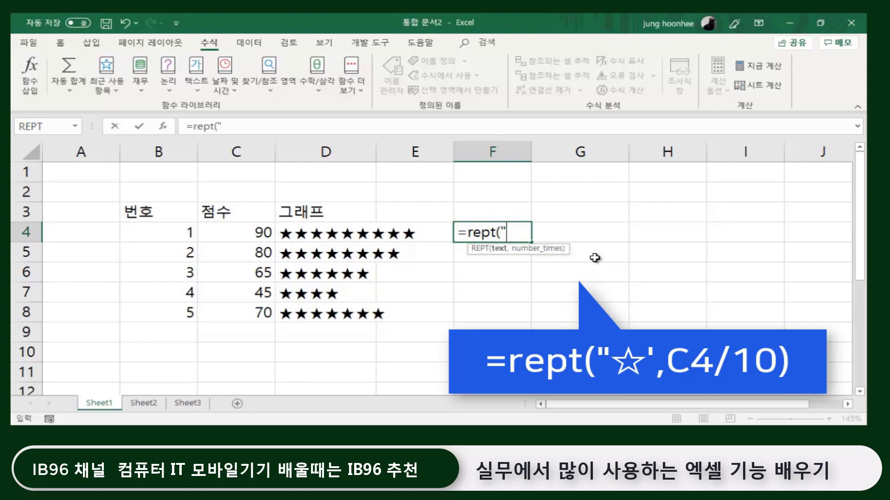
{"action": "type", "text": "ㅁ"}
{"action": "key", "text": "Hangul_Hanja"}
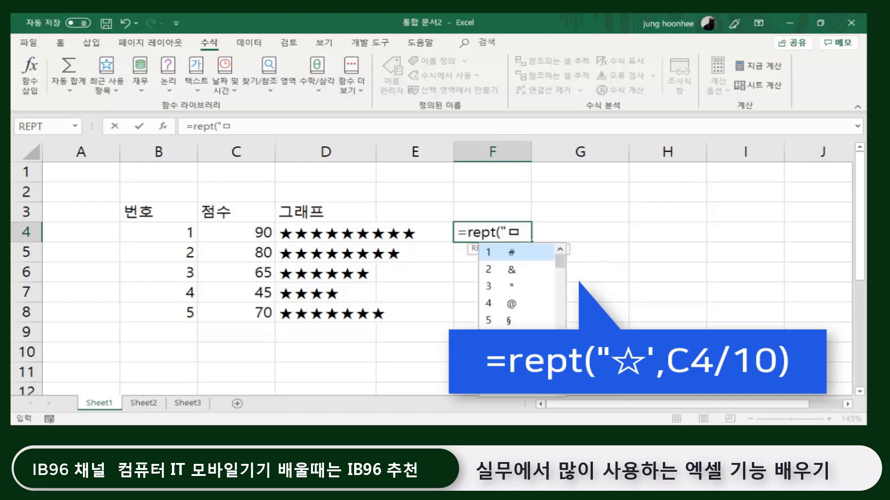
{"action": "key", "text": "7"}
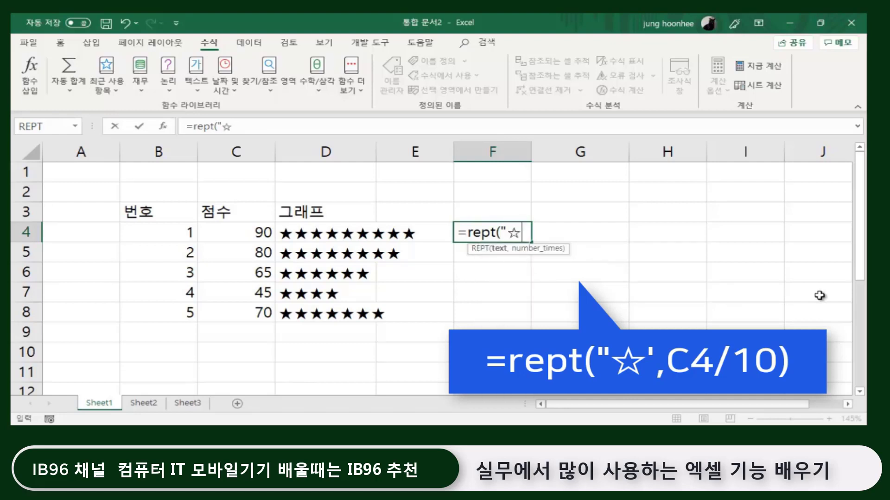
{"action": "type", "text": ","}
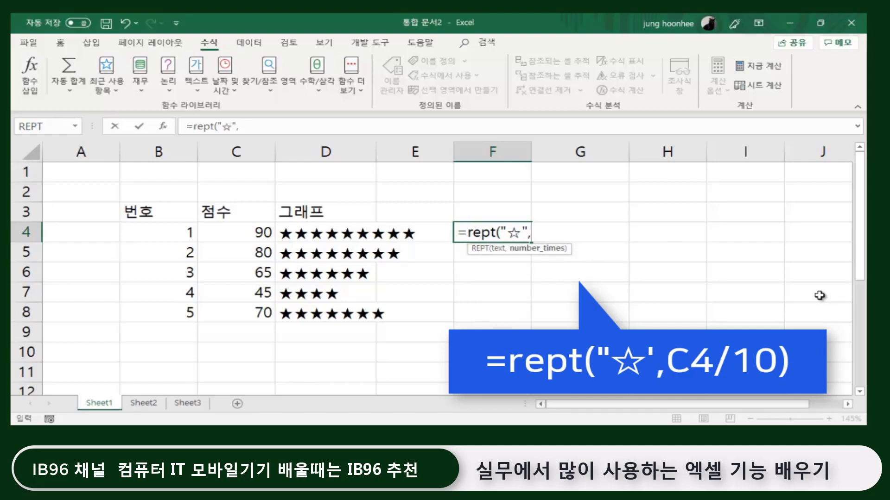
{"action": "left_click", "coordinate": [256, 233]}
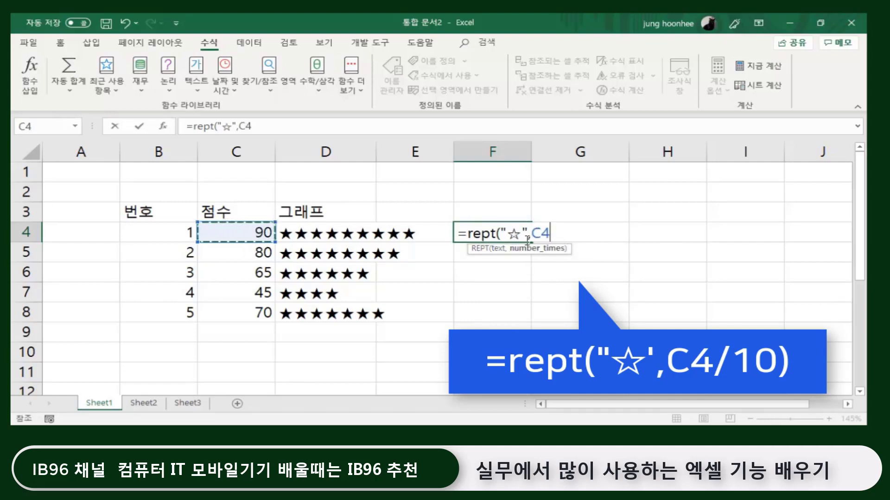
{"action": "type", "text": "/1"}
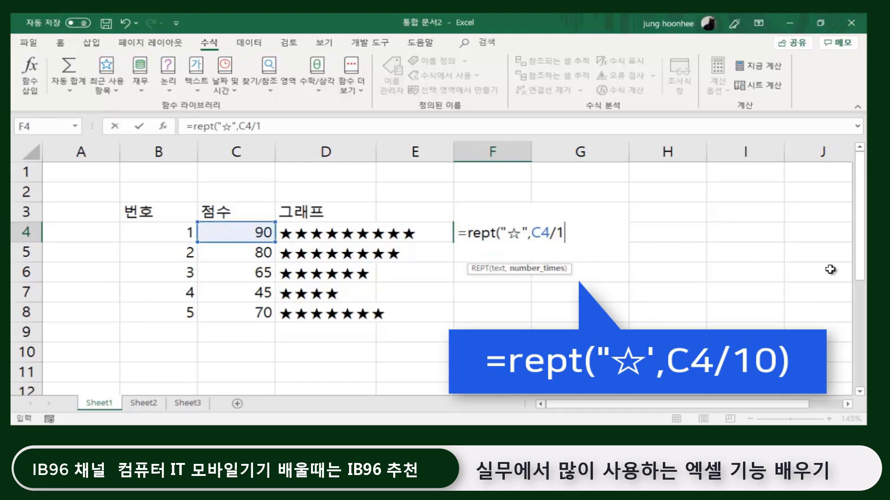
{"action": "type", "text": "0"}
{"action": "key", "text": "Return"}
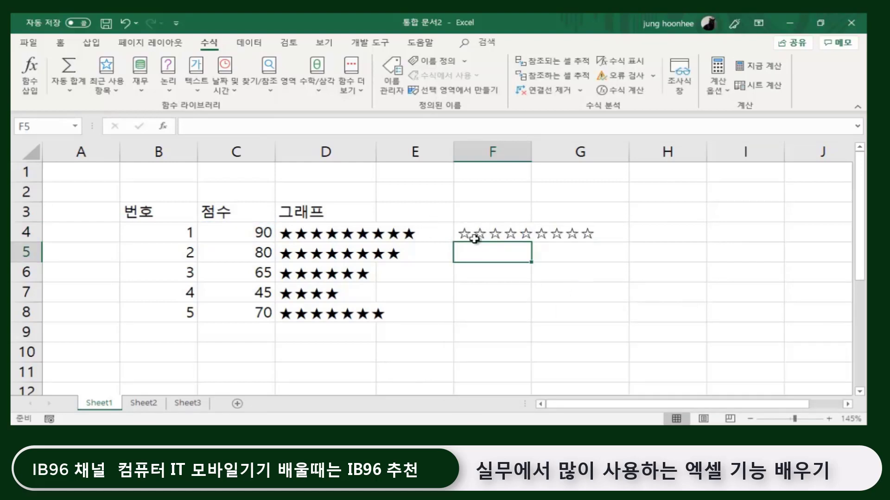
Drag F4's hollow-star formula down through F8 and check the copied formulas.
{"action": "left_click", "coordinate": [475, 238]}
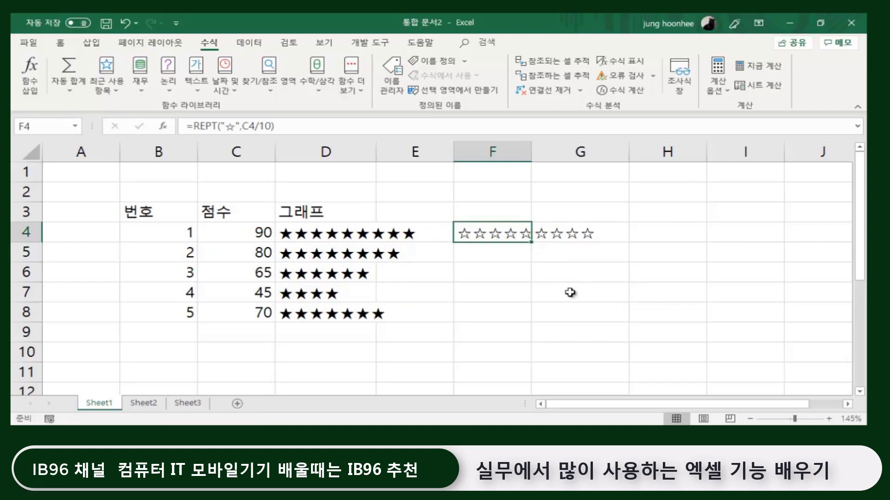
{"action": "left_click_drag", "start_coordinate": [531, 241], "coordinate": [532, 319]}
{"action": "left_click", "coordinate": [649, 311]}
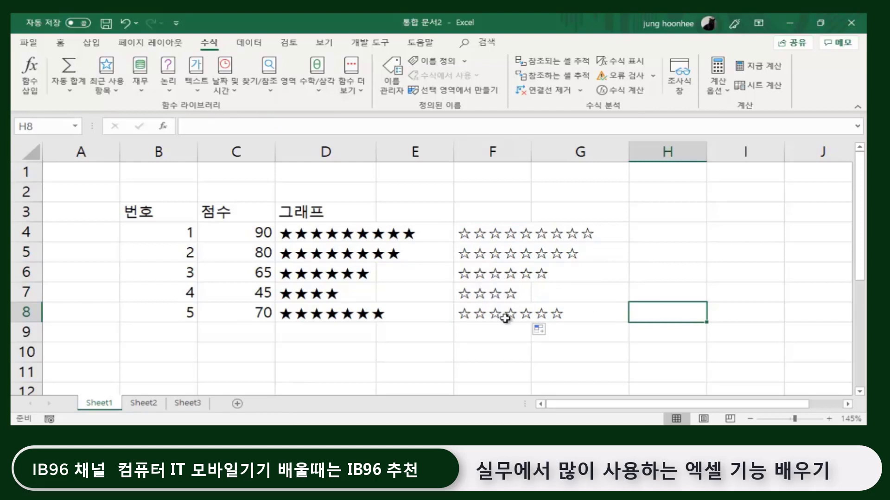
{"action": "left_click", "coordinate": [339, 235]}
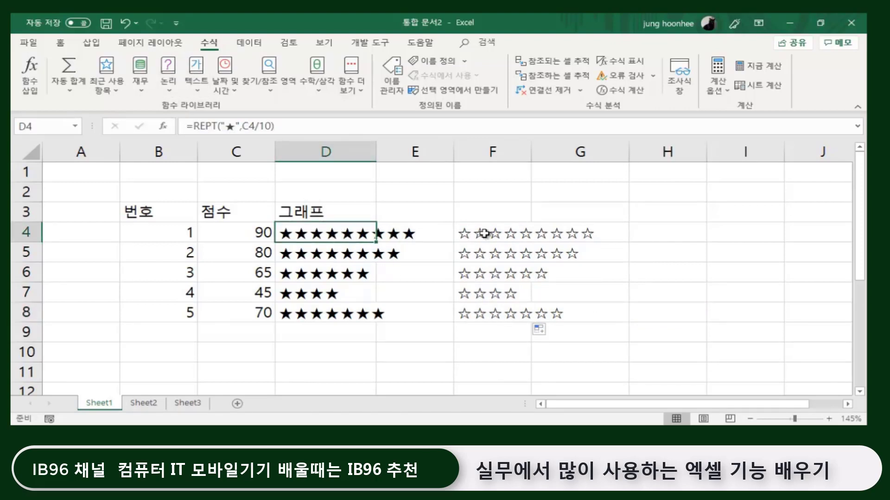
{"action": "left_click", "coordinate": [501, 236]}
{"action": "left_click", "coordinate": [489, 252]}
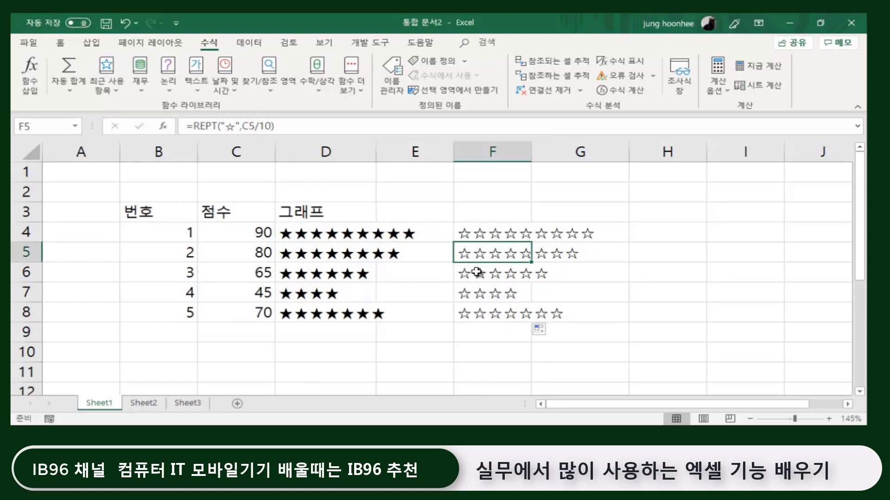
{"action": "left_click", "coordinate": [476, 272]}
{"action": "left_click", "coordinate": [479, 294]}
{"action": "left_click", "coordinate": [479, 312]}
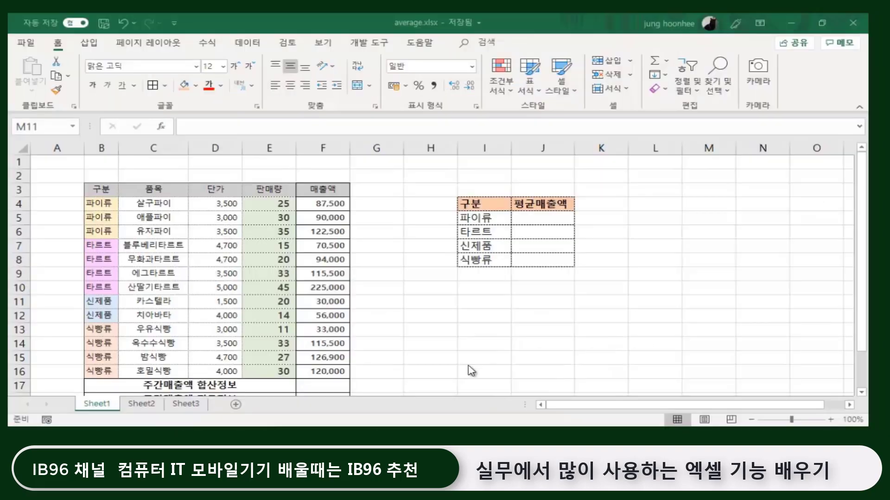
{"action": "left_click", "coordinate": [519, 329]}
{"action": "scroll", "coordinate": [405, 331], "scroll_direction": "up", "scroll_amount": 3}
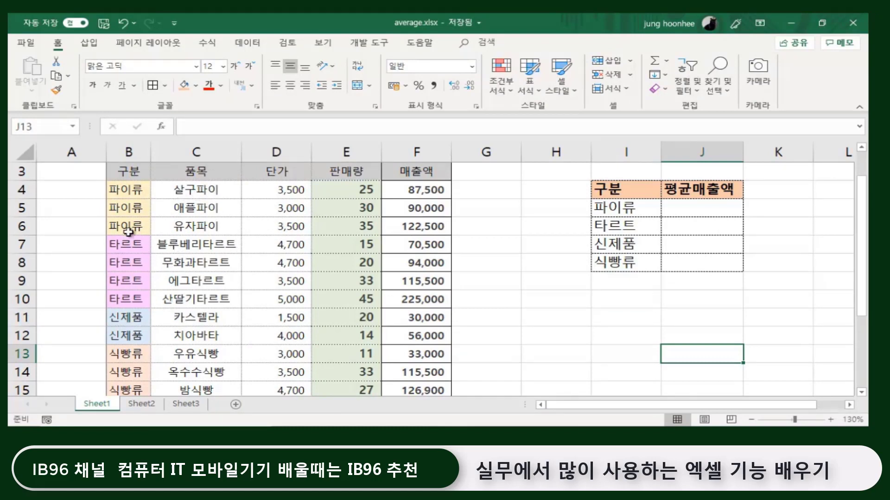
{"action": "scroll", "coordinate": [429, 362], "scroll_direction": "up", "scroll_amount": 1}
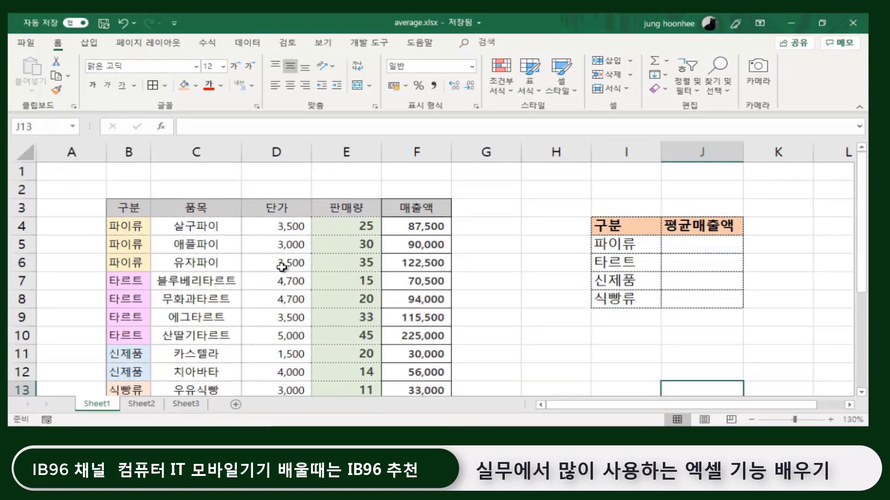
{"action": "left_click", "coordinate": [418, 229]}
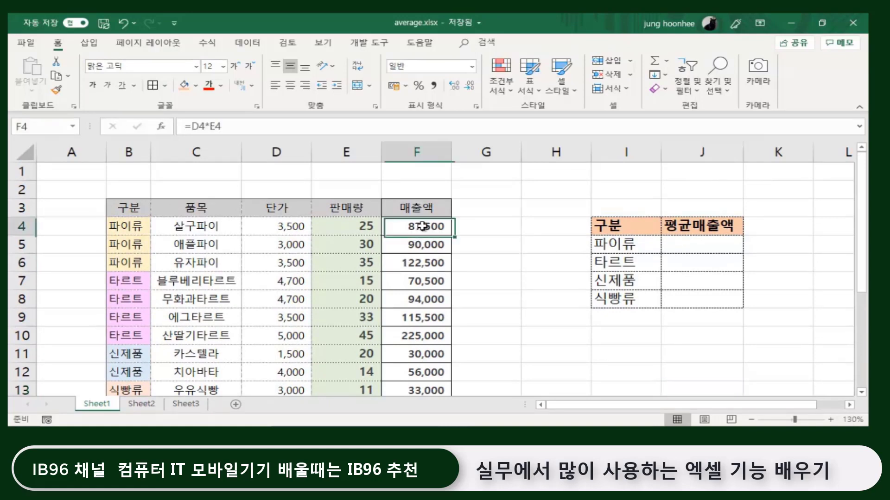
{"action": "left_click", "coordinate": [415, 251]}
{"action": "left_click", "coordinate": [415, 263]}
{"action": "left_click", "coordinate": [414, 280]}
{"action": "scroll", "coordinate": [302, 243], "scroll_direction": "down", "scroll_amount": 3}
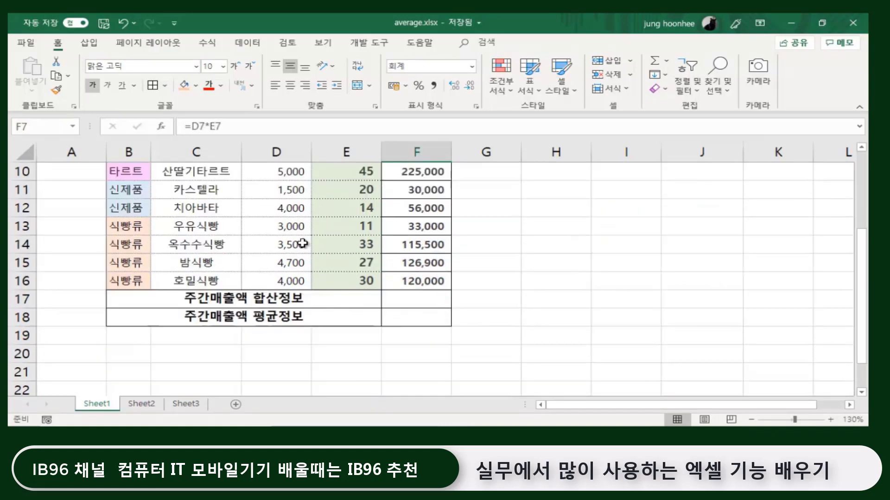
{"action": "left_click", "coordinate": [550, 302]}
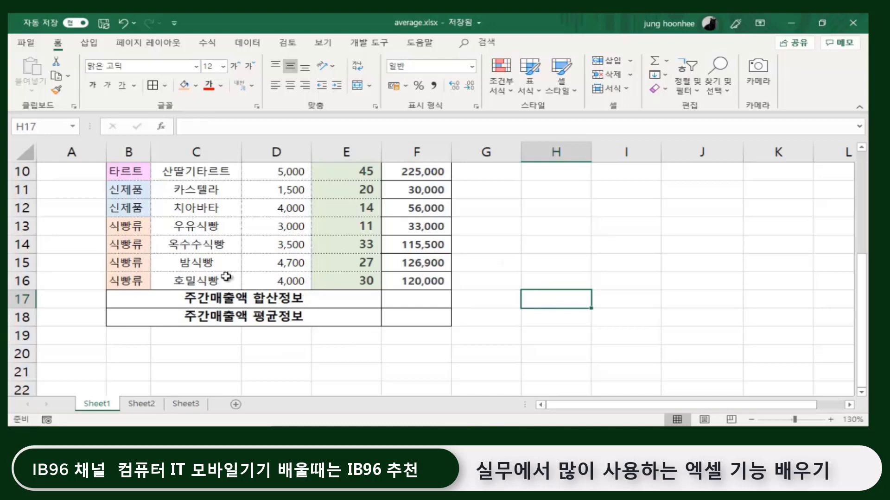
{"action": "scroll", "coordinate": [226, 277], "scroll_direction": "up", "scroll_amount": 3}
{"action": "scroll", "coordinate": [466, 275], "scroll_direction": "down", "scroll_amount": 2}
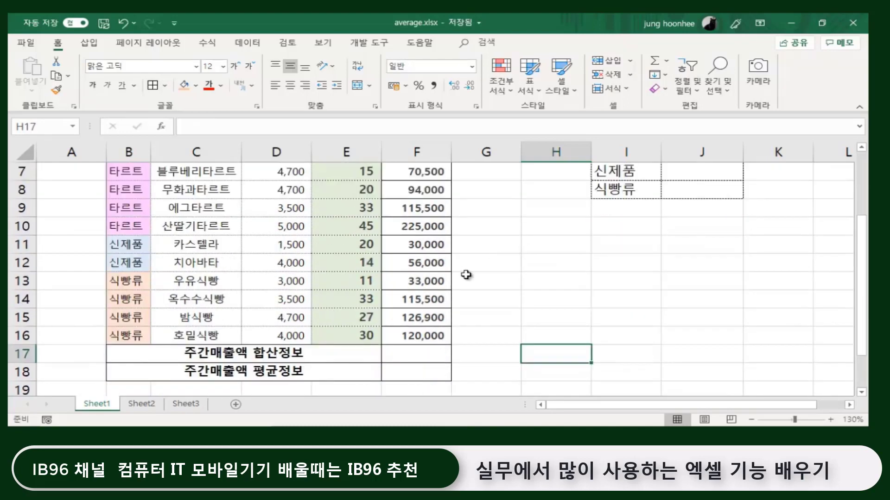
{"action": "left_click", "coordinate": [241, 356]}
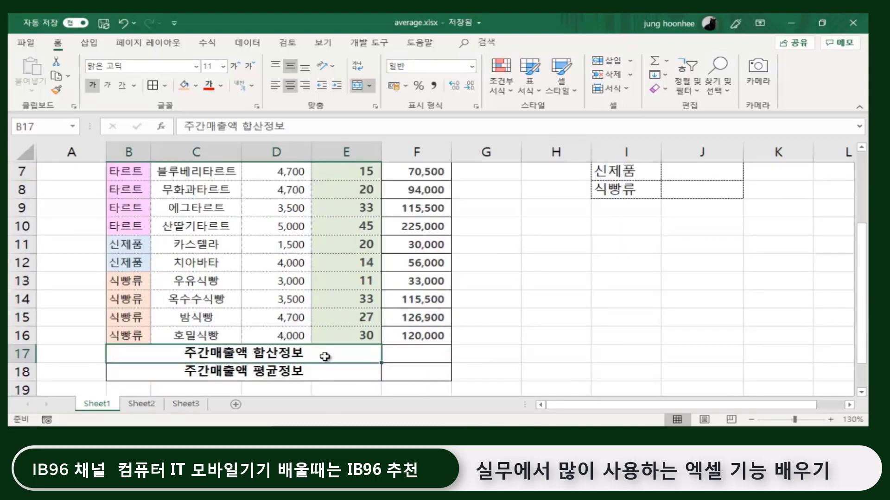
{"action": "left_click", "coordinate": [409, 350]}
{"action": "scroll", "coordinate": [414, 289], "scroll_direction": "up", "scroll_amount": 1}
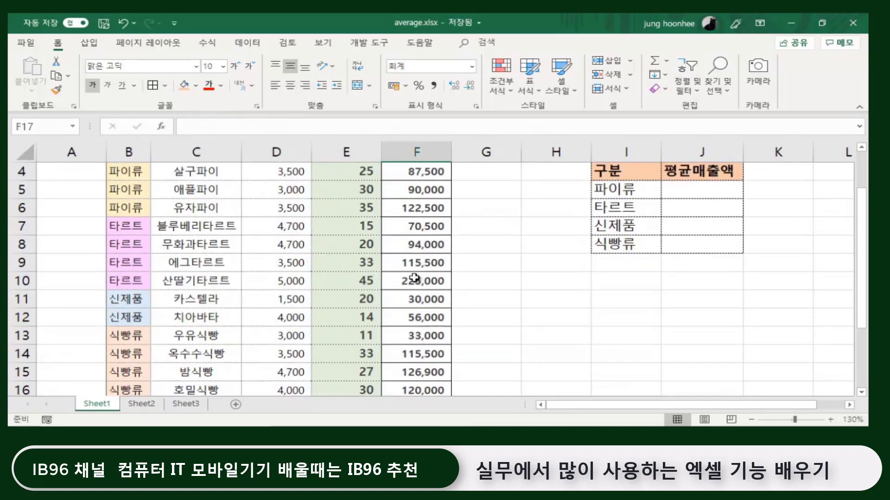
{"action": "left_click", "coordinate": [419, 190]}
{"action": "left_click", "coordinate": [437, 281]}
{"action": "left_click", "coordinate": [441, 353]}
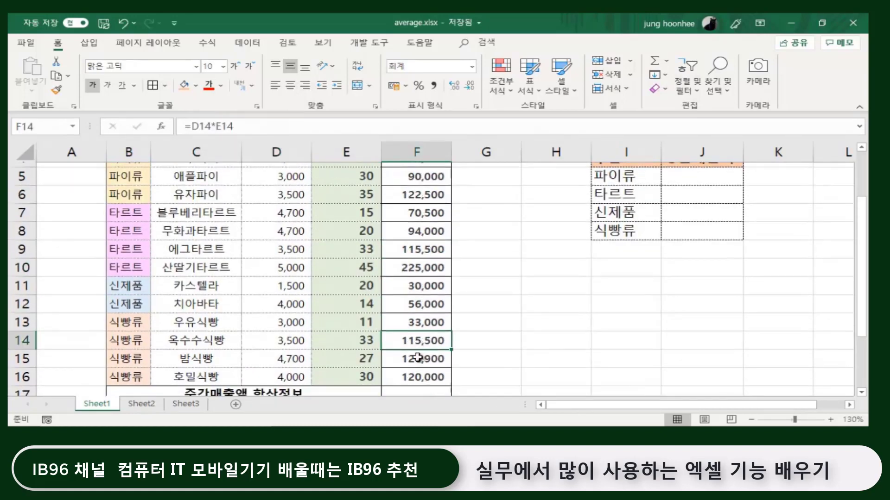
{"action": "scroll", "coordinate": [441, 352], "scroll_direction": "down", "scroll_amount": 3}
{"action": "left_click", "coordinate": [410, 249]}
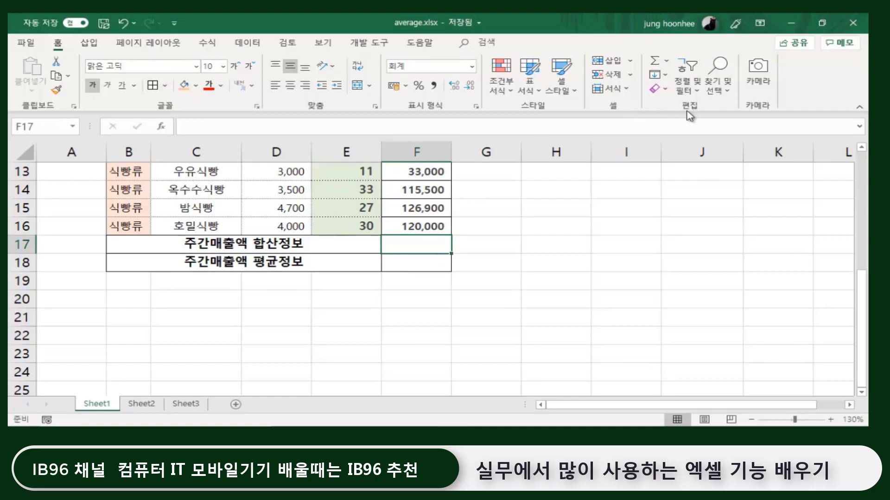
Total the sales in F17 with AutoSum =SUM(F4:F16), giving 1,286,400.
{"action": "left_click", "coordinate": [655, 65]}
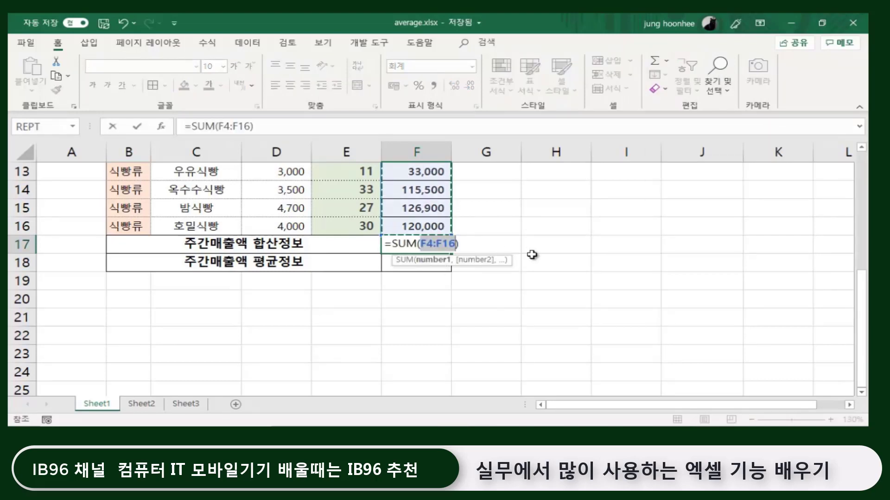
{"action": "key", "text": "Return"}
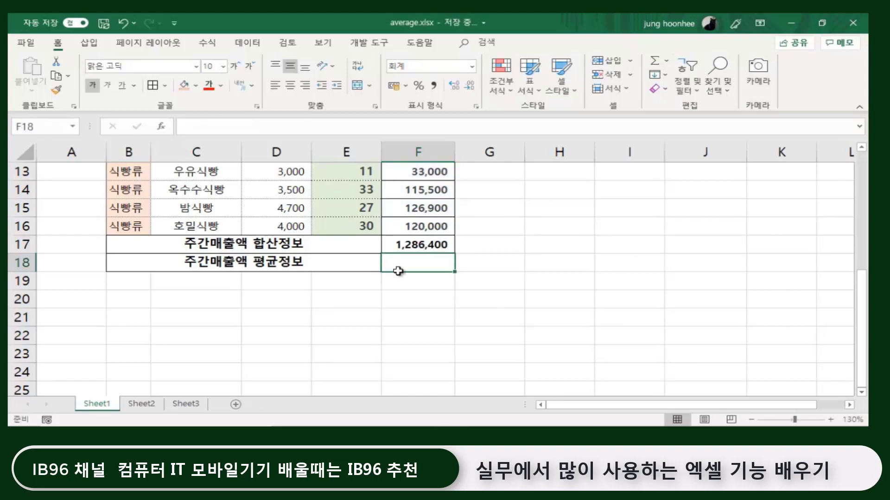
{"action": "scroll", "coordinate": [465, 308], "scroll_direction": "up", "scroll_amount": 2}
{"action": "scroll", "coordinate": [429, 291], "scroll_direction": "up", "scroll_amount": 2}
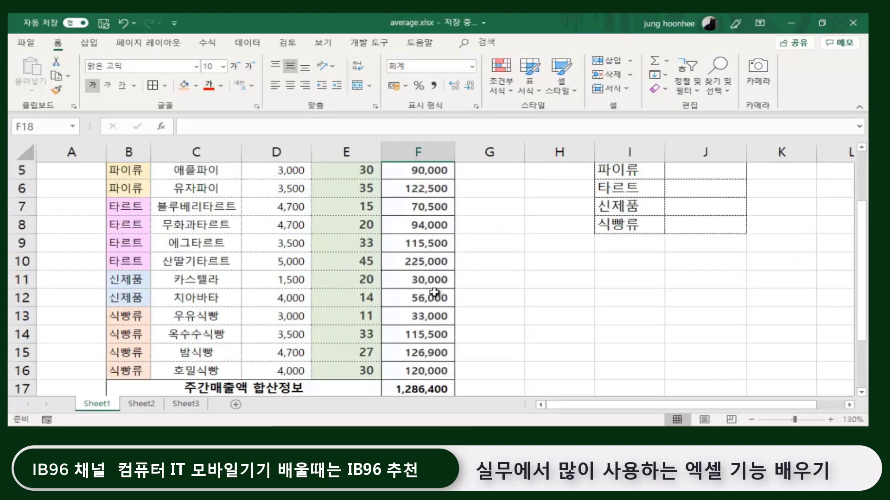
{"action": "scroll", "coordinate": [418, 260], "scroll_direction": "up", "scroll_amount": 1}
{"action": "scroll", "coordinate": [418, 308], "scroll_direction": "down", "scroll_amount": 3}
{"action": "scroll", "coordinate": [419, 308], "scroll_direction": "down", "scroll_amount": 3}
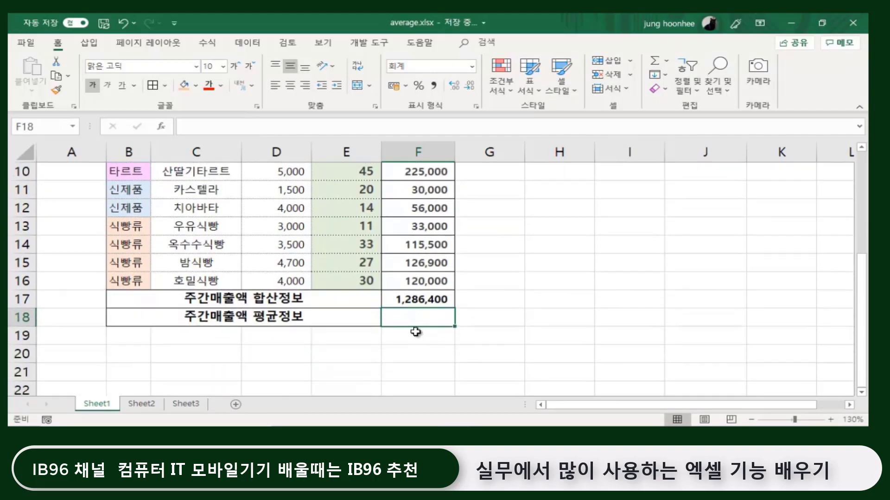
Check the formulas in F17 and F4, then select F18 for the weekly average.
{"action": "left_click", "coordinate": [411, 304]}
{"action": "left_click", "coordinate": [397, 314]}
{"action": "left_click", "coordinate": [412, 302]}
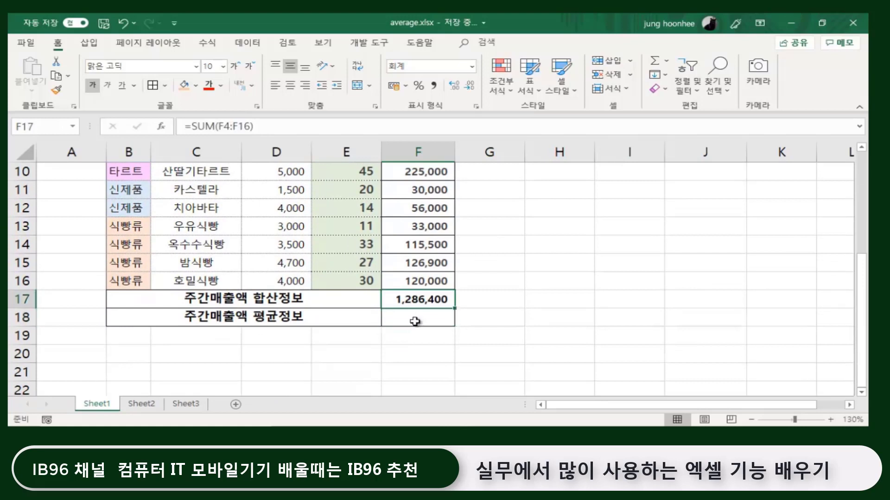
{"action": "left_click", "coordinate": [413, 319]}
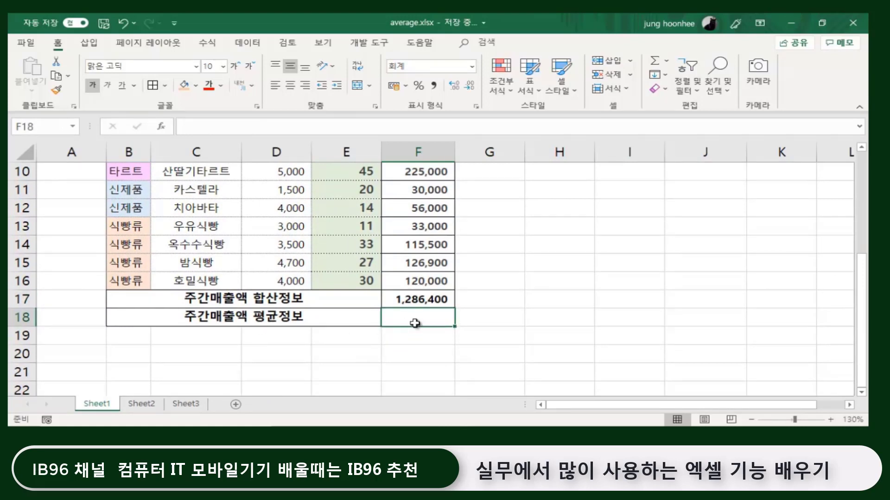
{"action": "scroll", "coordinate": [584, 284], "scroll_direction": "up", "scroll_amount": 3}
{"action": "left_click", "coordinate": [421, 226]}
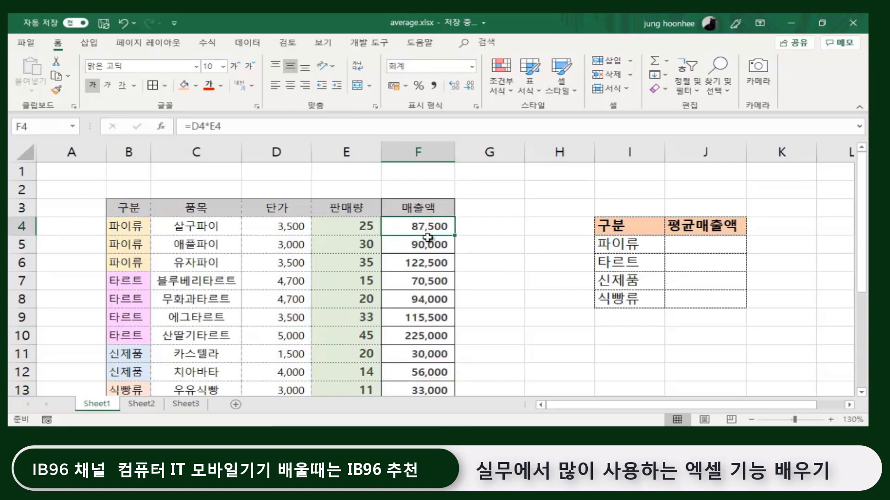
{"action": "scroll", "coordinate": [423, 239], "scroll_direction": "down", "scroll_amount": 3}
{"action": "left_click", "coordinate": [413, 318]}
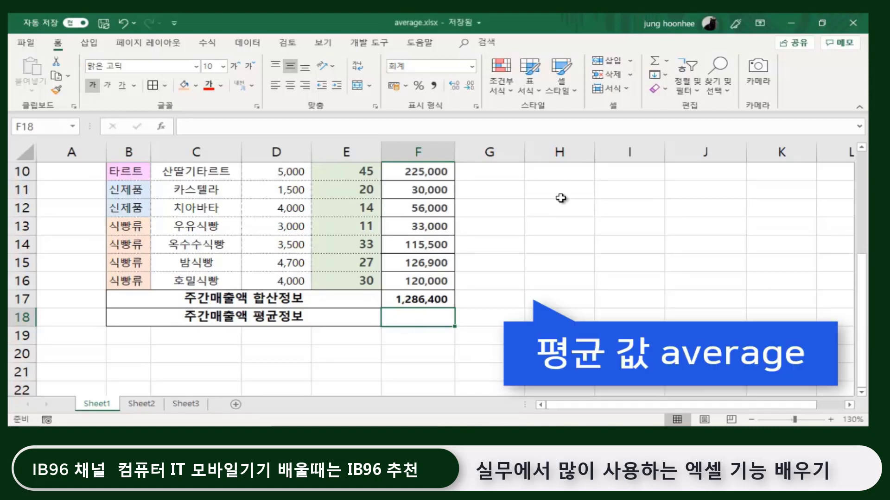
Insert =AVERAGE(F4:F16) in F18 from the AutoSum dropdown, giving 98,954.
{"action": "left_click", "coordinate": [666, 62]}
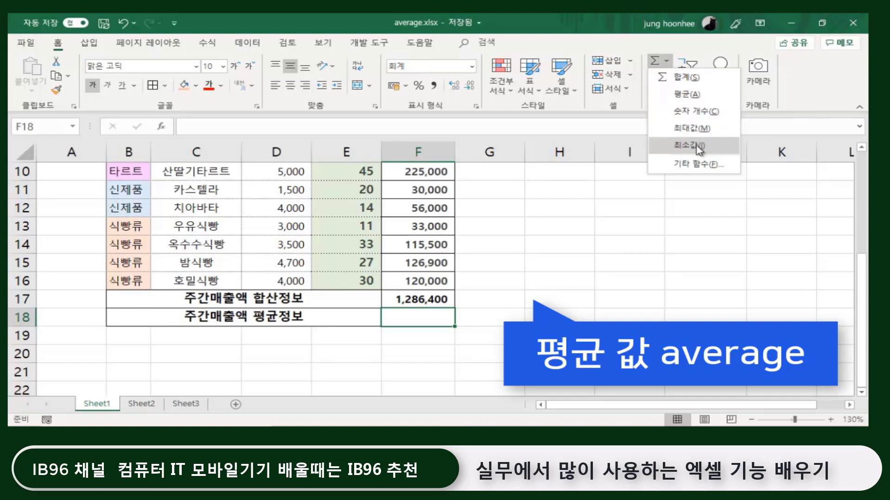
{"action": "left_click", "coordinate": [693, 98]}
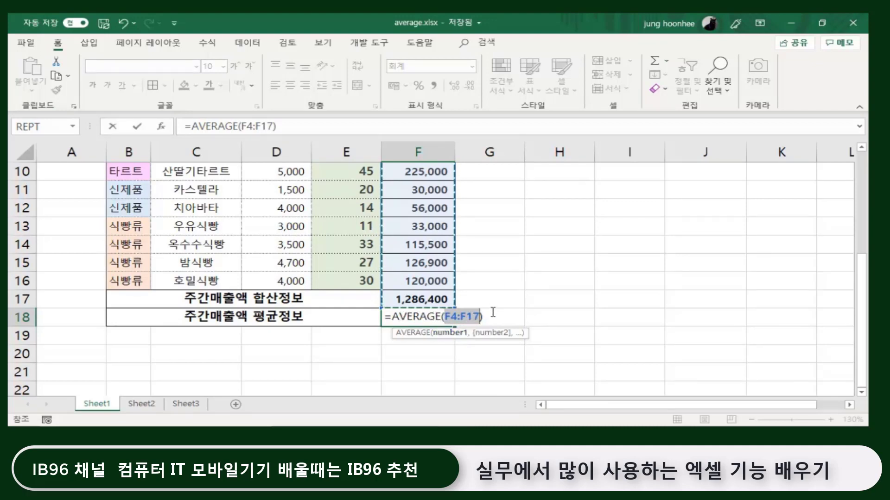
{"action": "scroll", "coordinate": [491, 312], "scroll_direction": "up", "scroll_amount": 2}
{"action": "scroll", "coordinate": [491, 313], "scroll_direction": "up", "scroll_amount": 1}
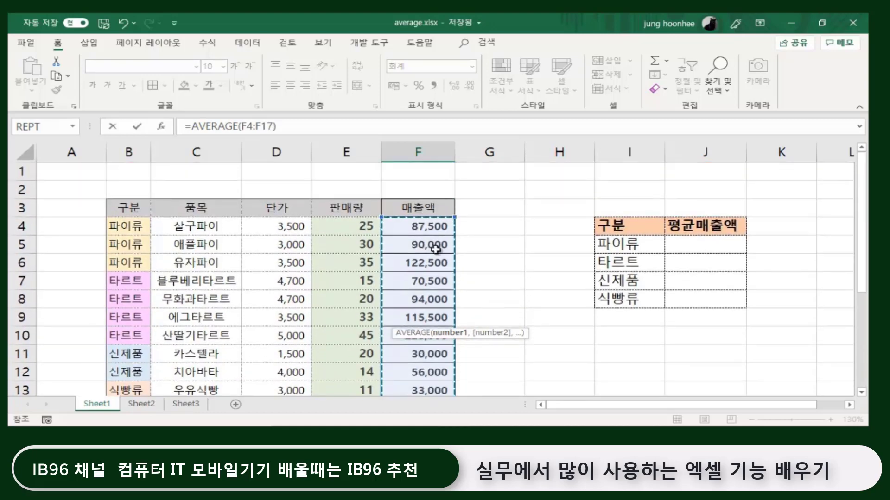
{"action": "left_click", "coordinate": [421, 224]}
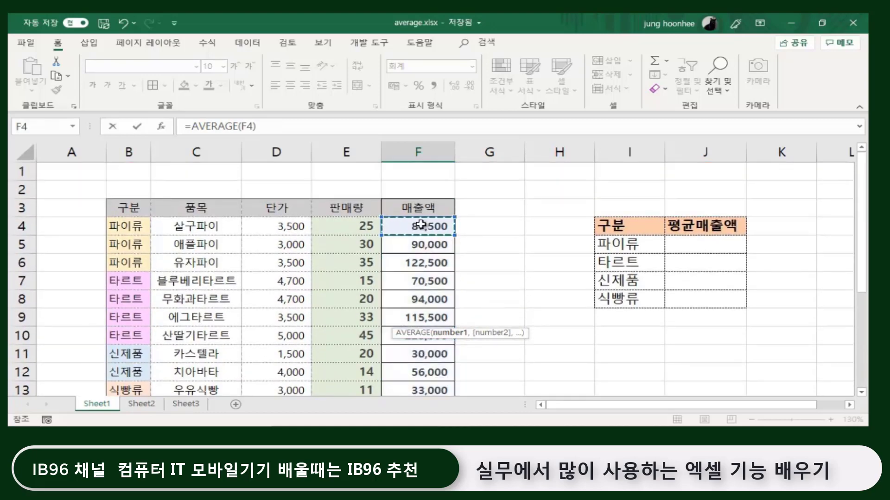
{"action": "mouse_move", "coordinate": [420, 224]}
{"action": "left_mouse_down"}
{"action": "mouse_move", "coordinate": [407, 404]}
{"action": "mouse_move", "coordinate": [395, 331]}
{"action": "left_mouse_up"}
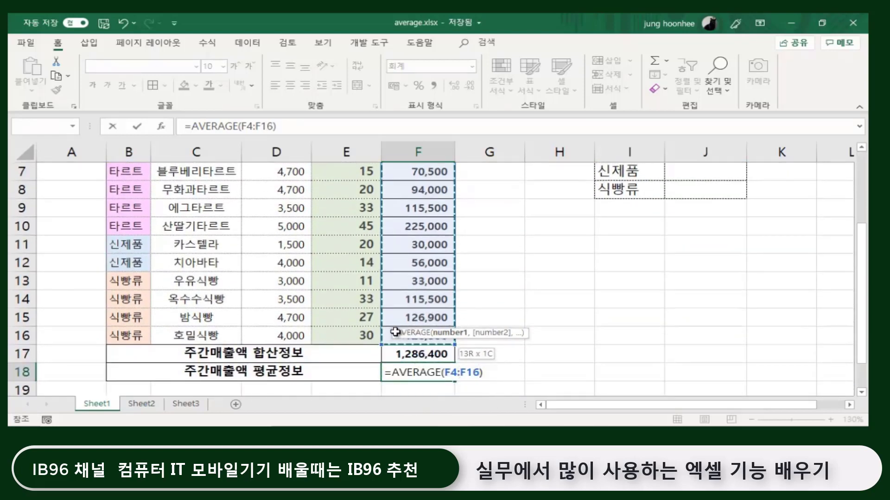
{"action": "left_click_drag", "start_coordinate": [395, 332], "coordinate": [395, 333]}
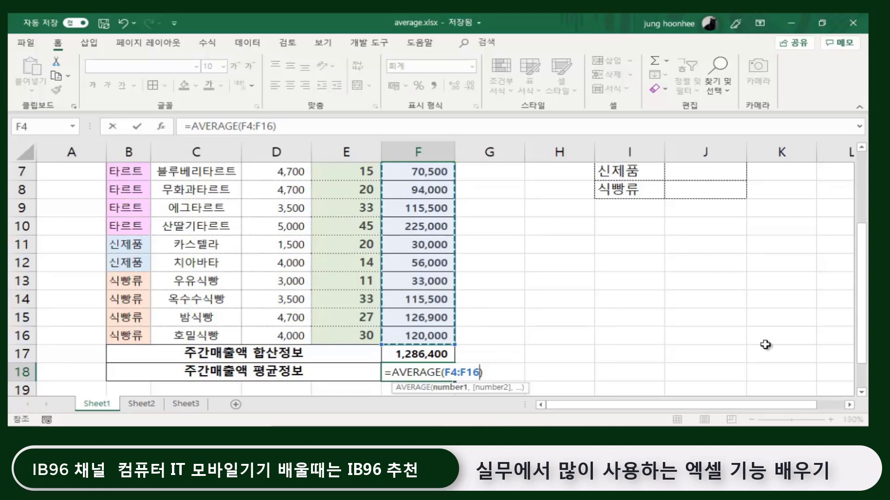
{"action": "key", "text": "Return"}
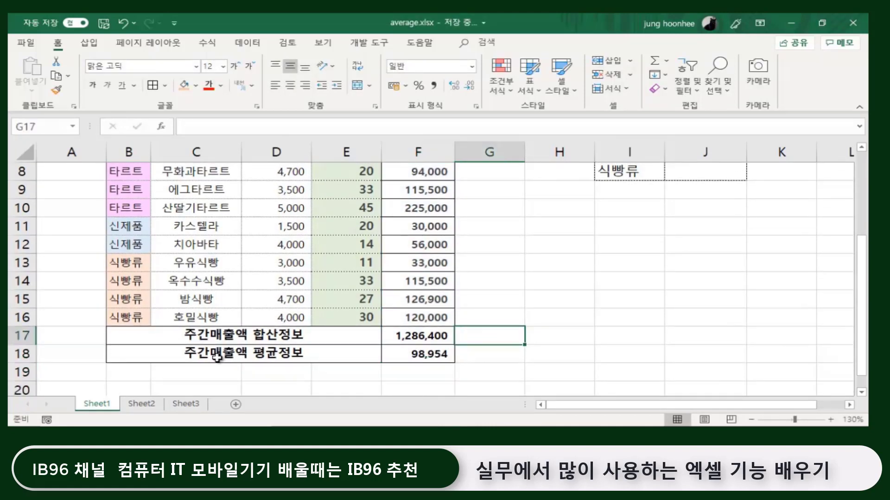
{"action": "left_click", "coordinate": [297, 359]}
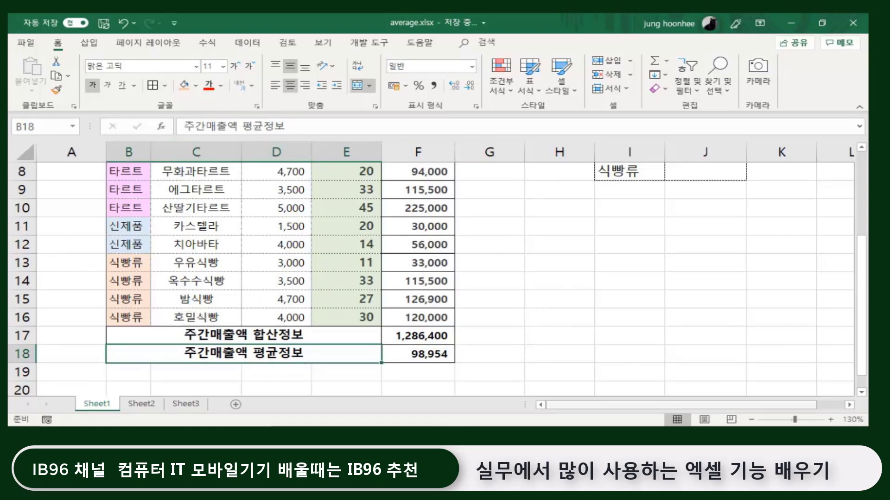
{"action": "left_click", "coordinate": [421, 354]}
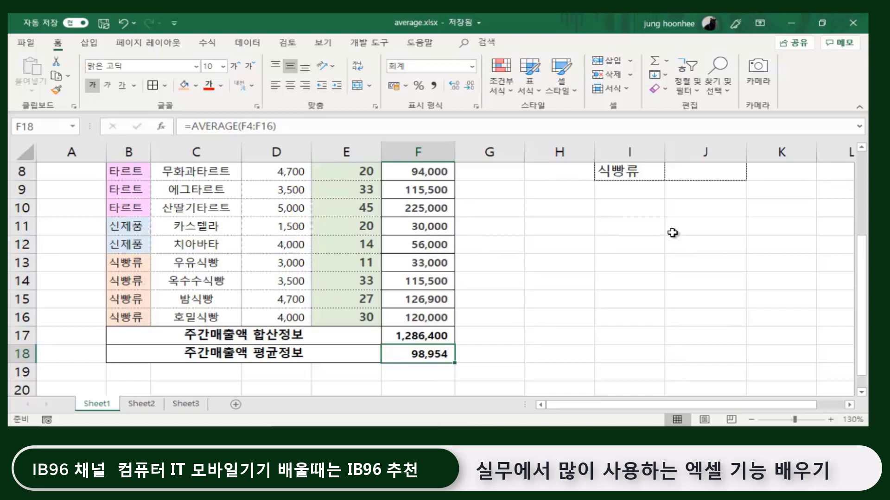
{"action": "left_click", "coordinate": [562, 318]}
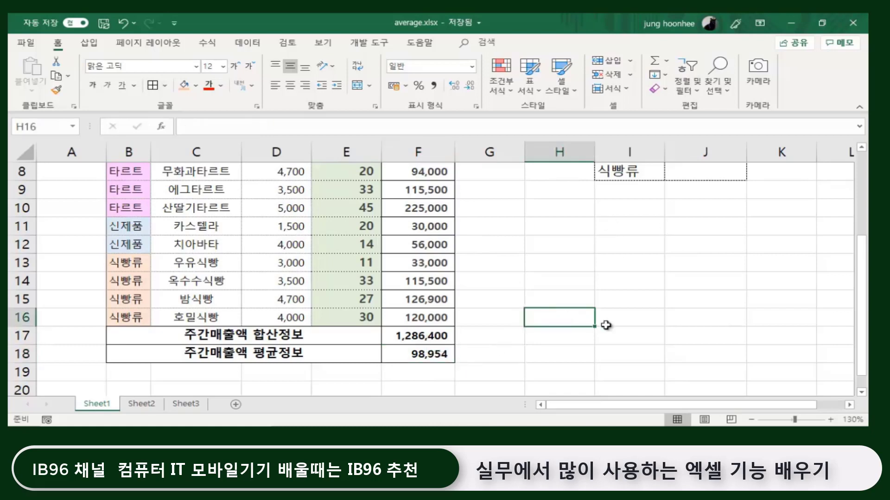
{"action": "left_click", "coordinate": [418, 357]}
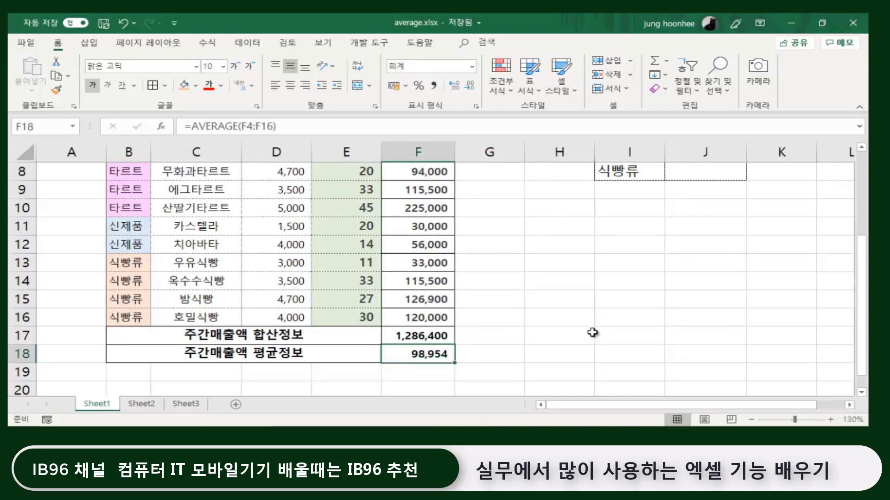
{"action": "type", "text": "=ㅁ"}
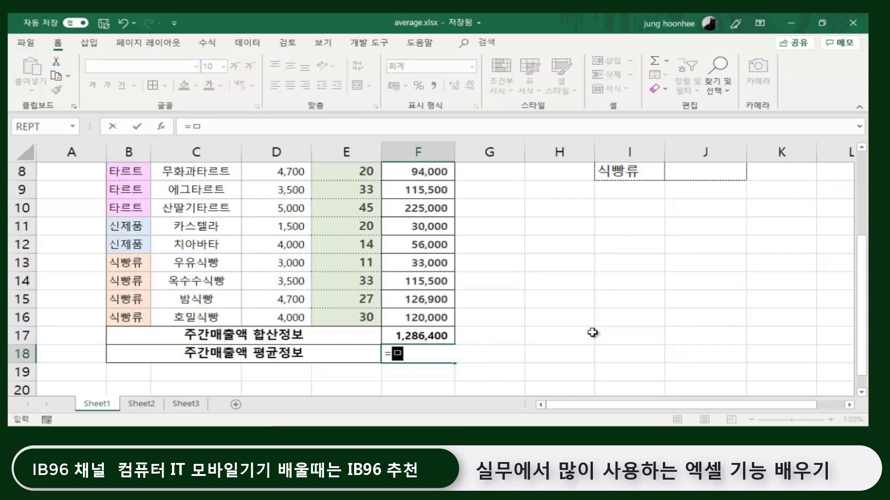
{"action": "type", "text": "A"}
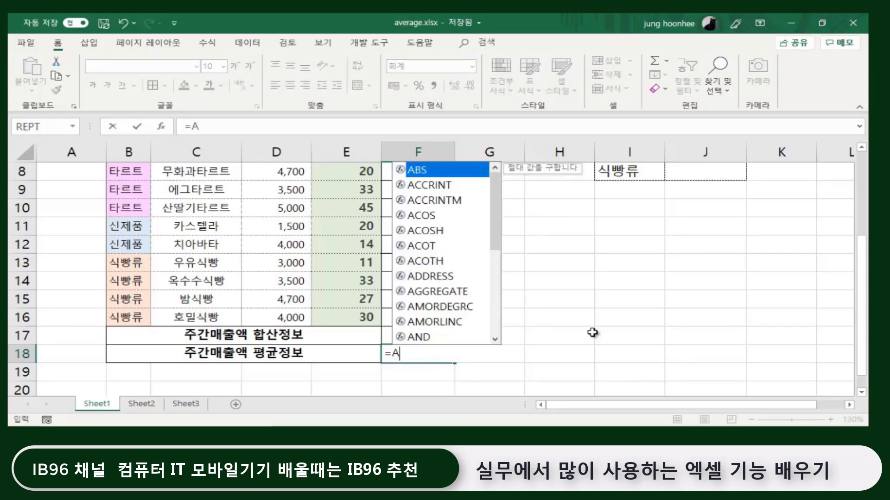
{"action": "type", "text": "VERAGE"}
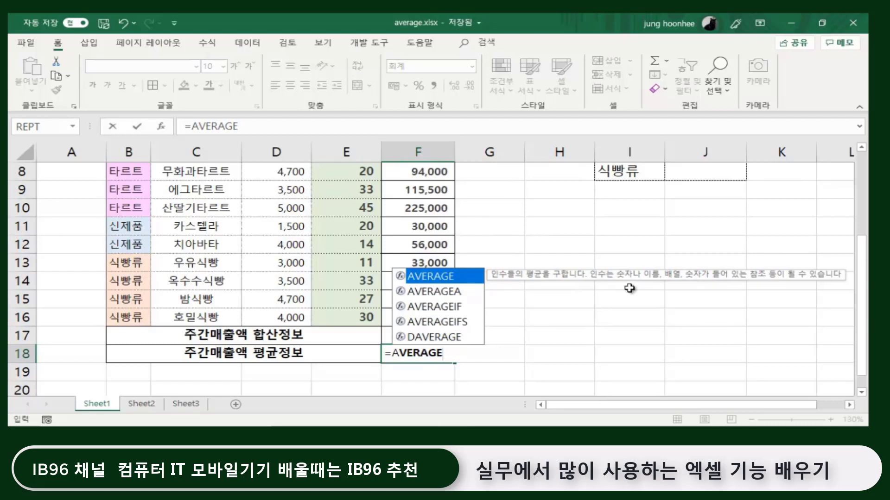
{"action": "type", "text": "("}
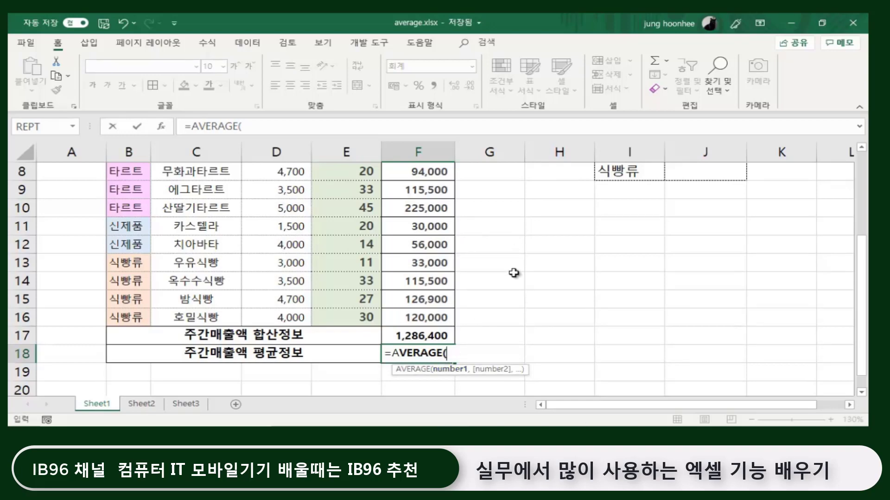
{"action": "scroll", "coordinate": [513, 273], "scroll_direction": "up", "scroll_amount": 3}
{"action": "left_click_drag", "start_coordinate": [423, 226], "coordinate": [418, 336]}
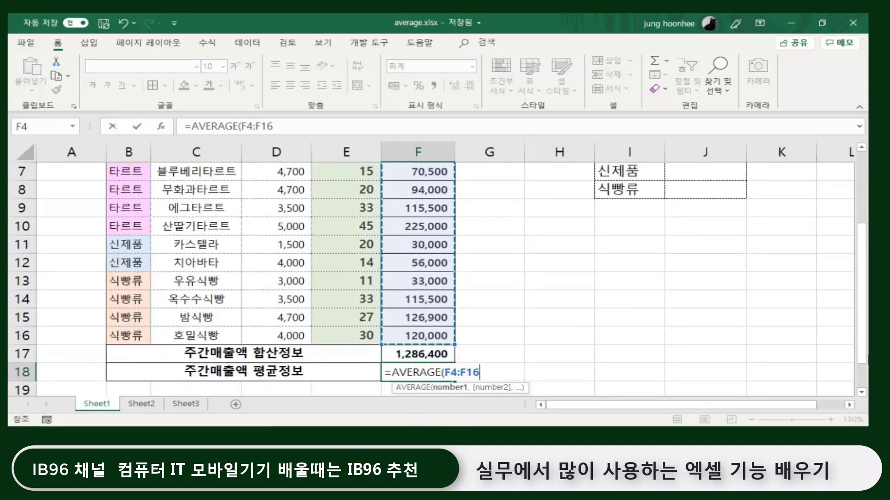
{"action": "type", "text": ")"}
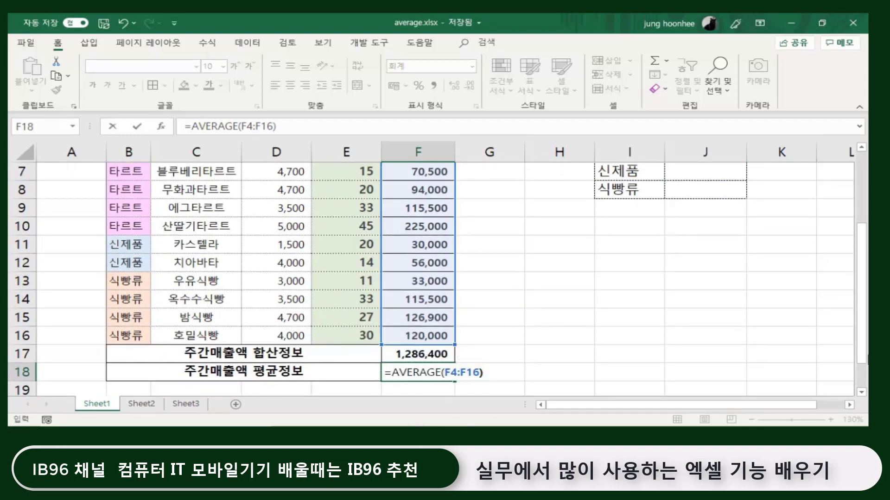
{"action": "key", "text": "Return"}
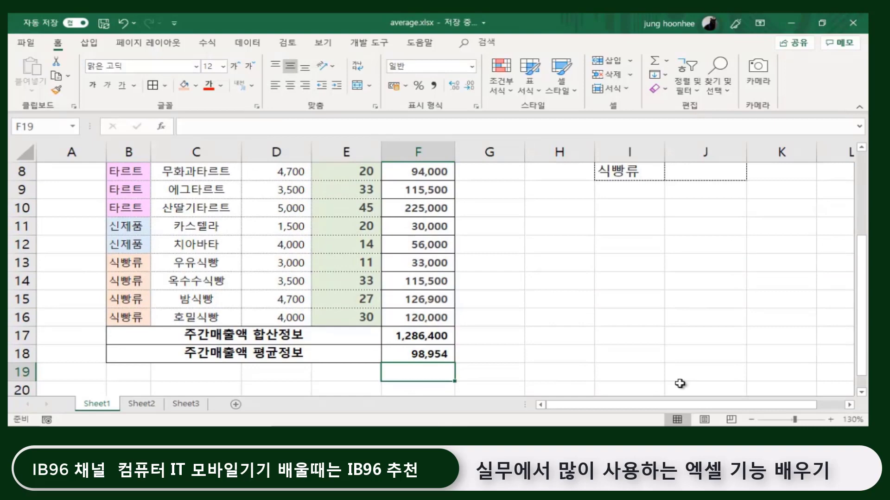
{"action": "scroll", "coordinate": [681, 222], "scroll_direction": "up", "scroll_amount": 1}
{"action": "scroll", "coordinate": [679, 222], "scroll_direction": "up", "scroll_amount": 1}
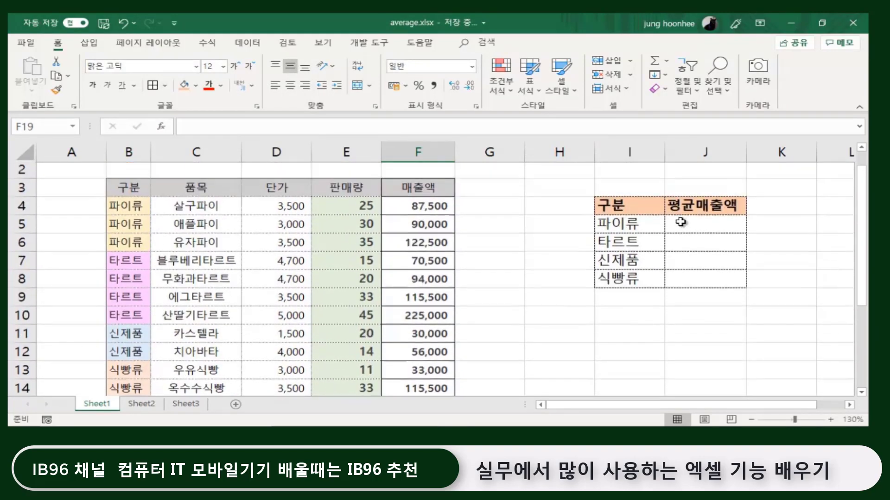
{"action": "left_click", "coordinate": [668, 339]}
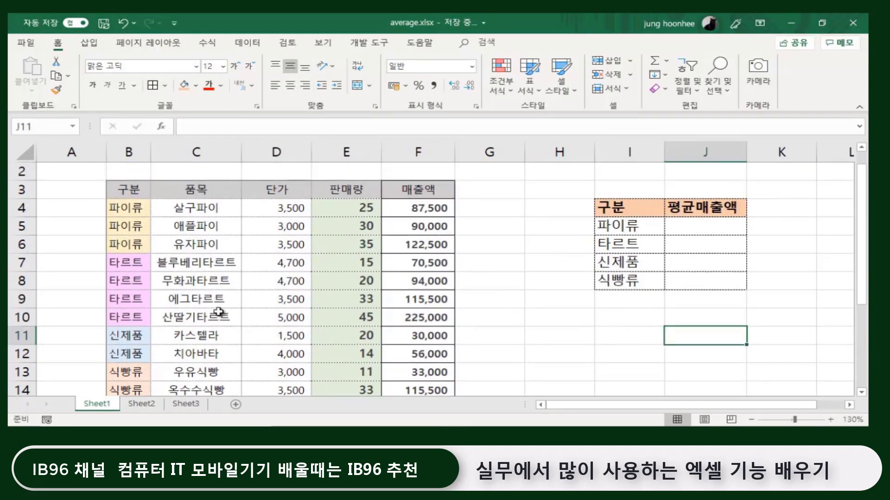
{"action": "left_click", "coordinate": [654, 331]}
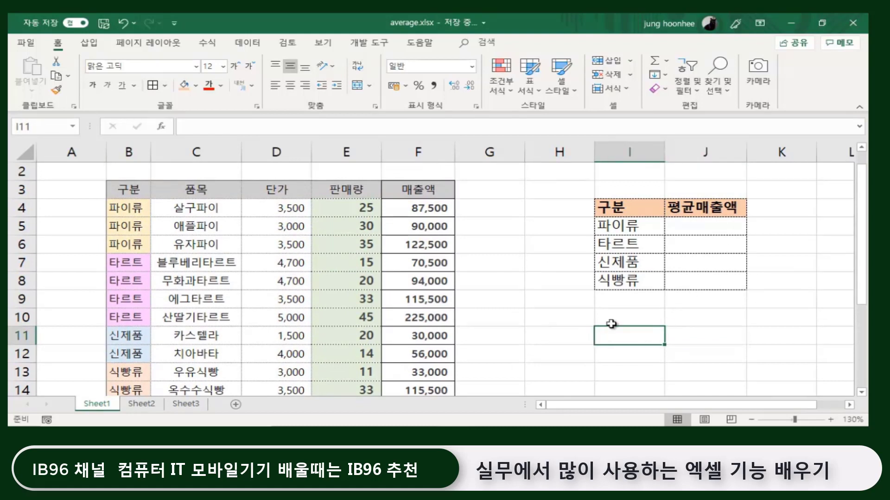
{"action": "left_click", "coordinate": [751, 311]}
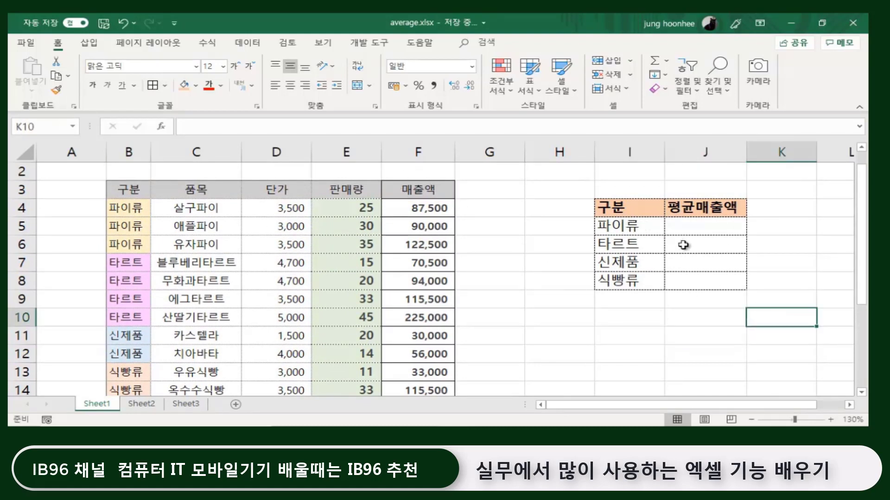
{"action": "left_click", "coordinate": [621, 226]}
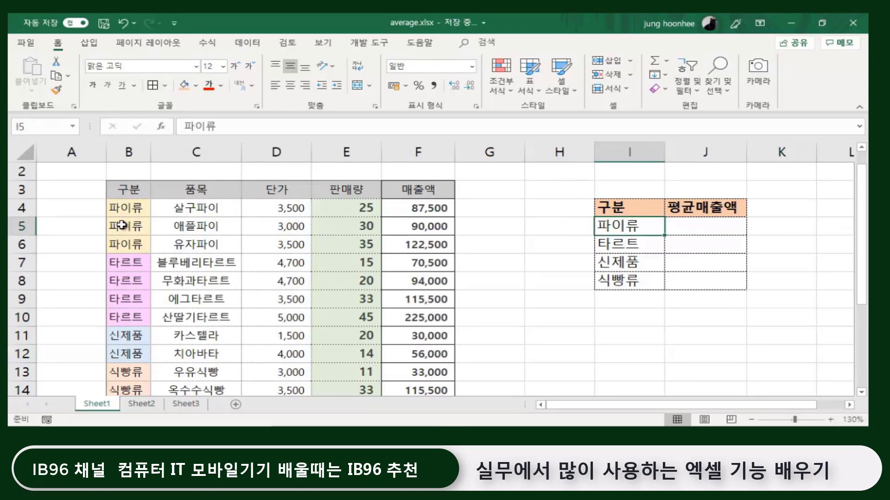
{"action": "left_click", "coordinate": [129, 208]}
{"action": "left_click_drag", "start_coordinate": [128, 208], "coordinate": [130, 243]}
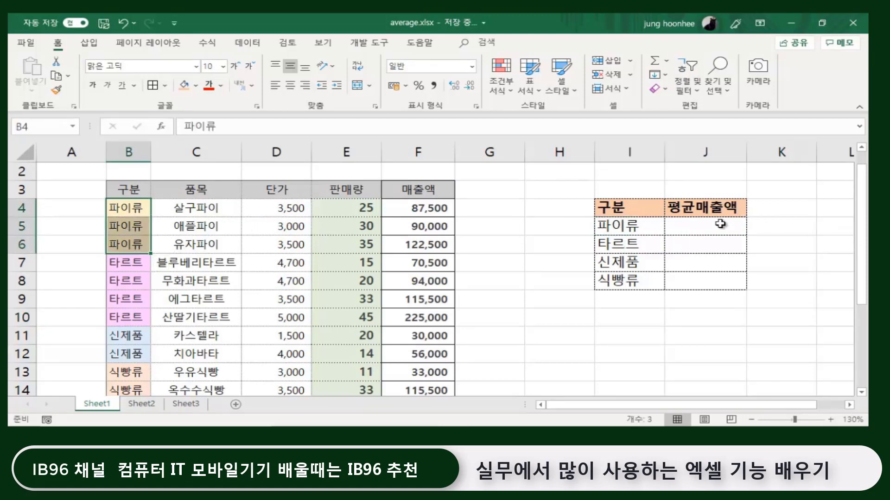
{"action": "left_click", "coordinate": [705, 228]}
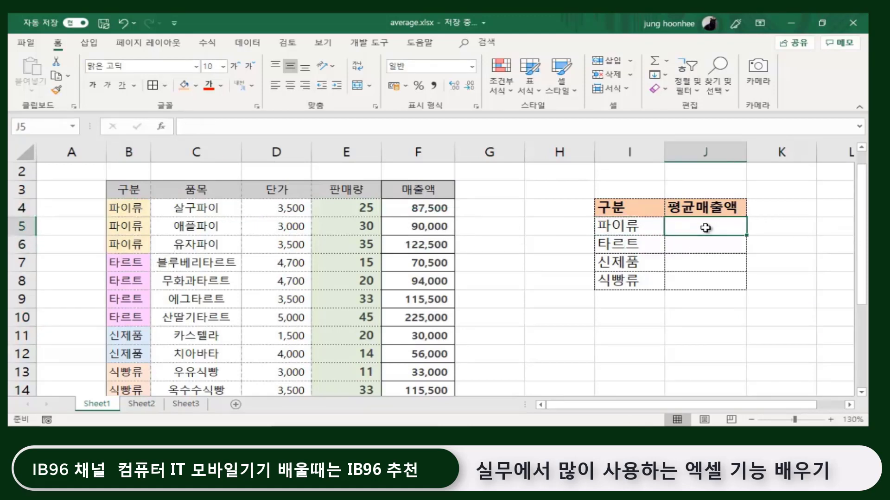
{"action": "left_click", "coordinate": [628, 246]}
{"action": "left_click", "coordinate": [127, 262]}
{"action": "left_click_drag", "start_coordinate": [127, 262], "coordinate": [130, 315]}
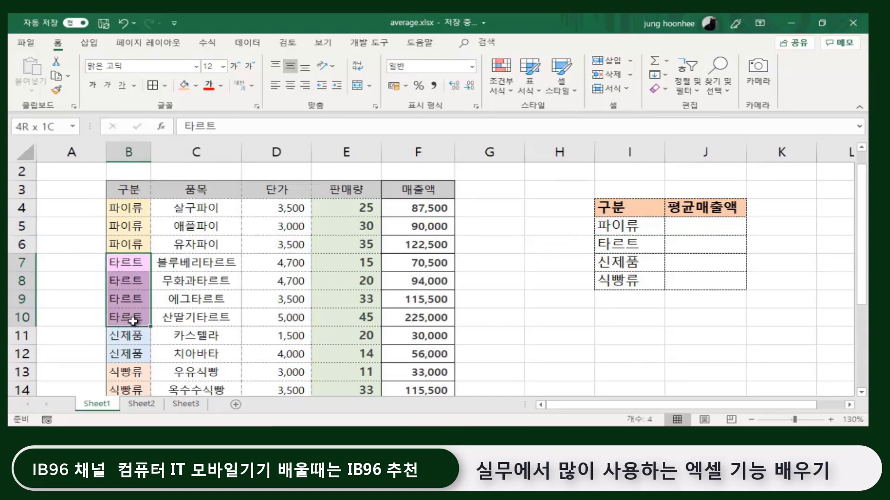
{"action": "left_click", "coordinate": [709, 243]}
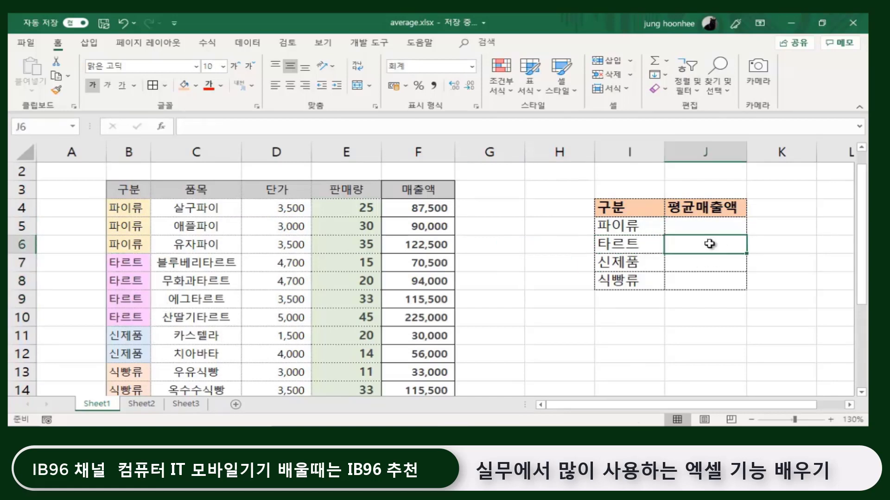
{"action": "left_click", "coordinate": [631, 227]}
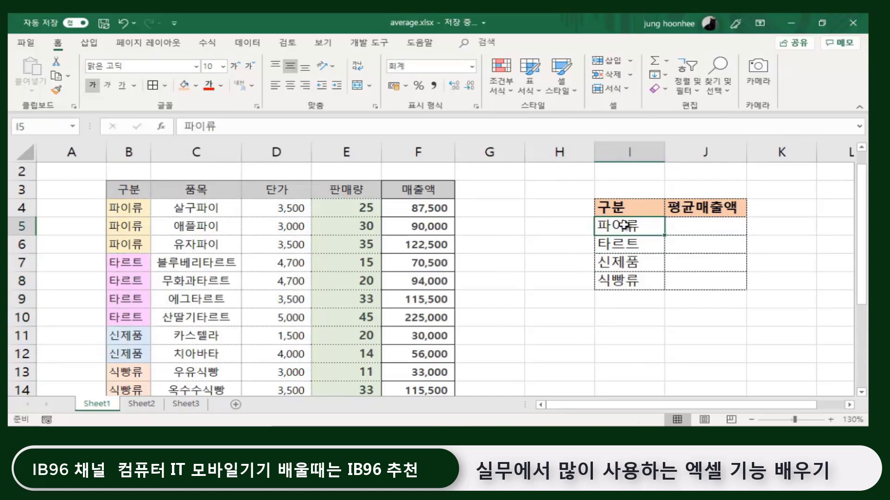
{"action": "left_click", "coordinate": [691, 230]}
{"action": "left_click", "coordinate": [647, 245]}
{"action": "left_click", "coordinate": [669, 253]}
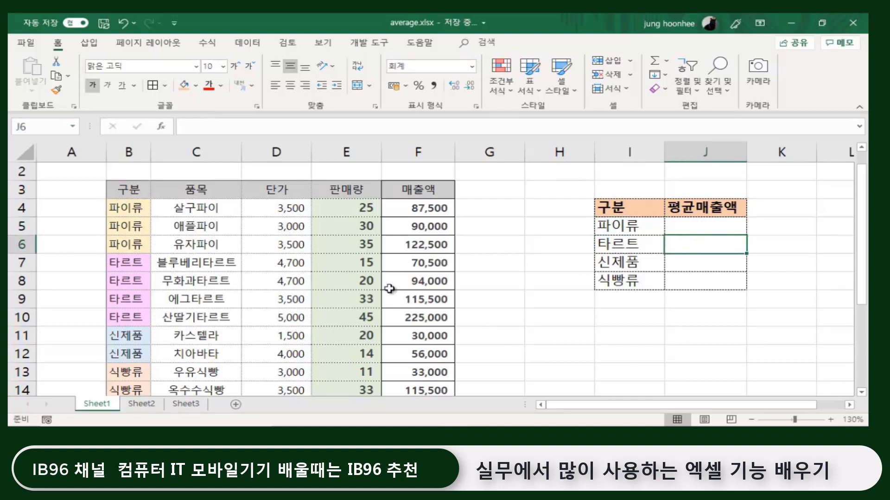
{"action": "scroll", "coordinate": [392, 278], "scroll_direction": "down", "scroll_amount": 2}
{"action": "scroll", "coordinate": [408, 287], "scroll_direction": "down", "scroll_amount": 1}
{"action": "left_click", "coordinate": [418, 301]}
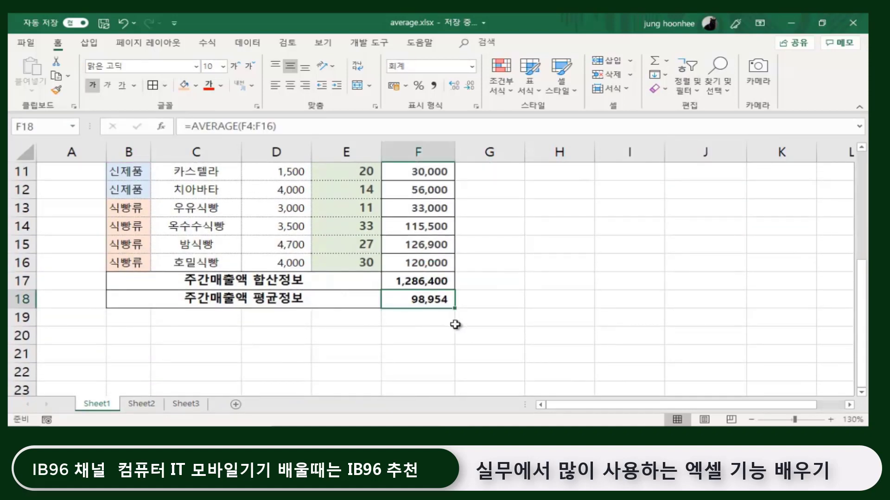
{"action": "scroll", "coordinate": [632, 298], "scroll_direction": "up", "scroll_amount": 3}
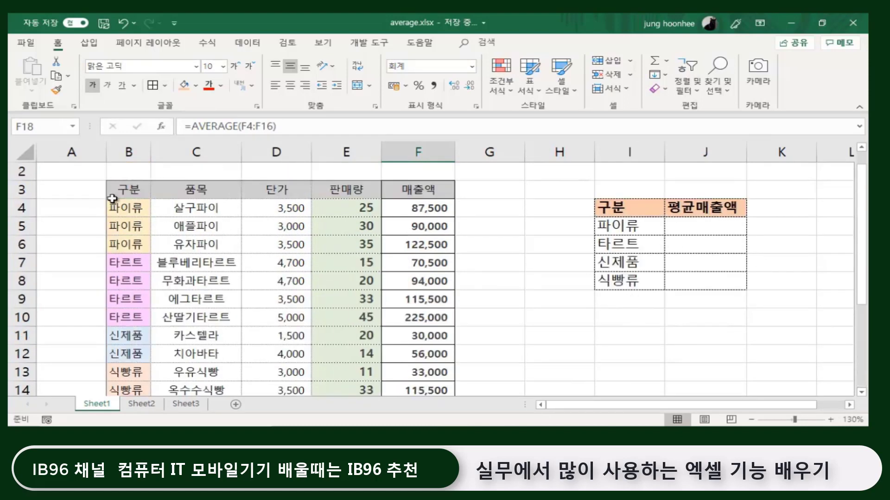
{"action": "left_click", "coordinate": [700, 232]}
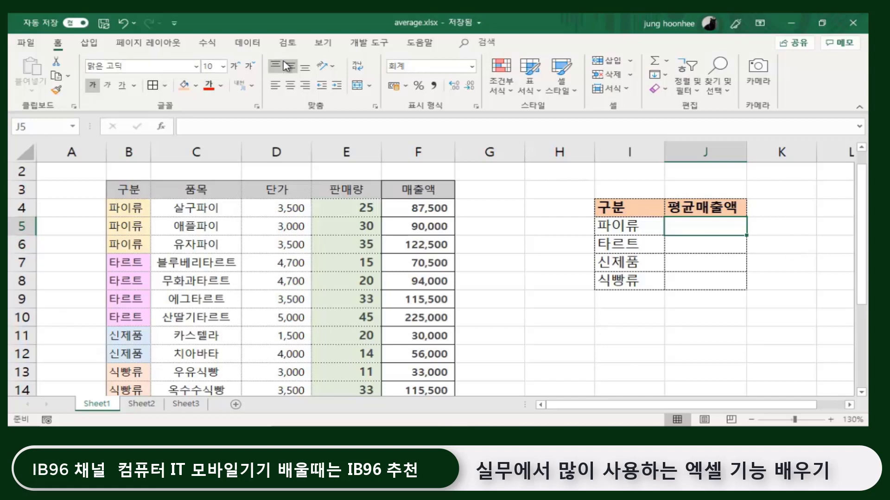
Insert AVERAGEIF into J5 from the 통계 category under 함수 더 보기.
{"action": "left_click", "coordinate": [208, 42]}
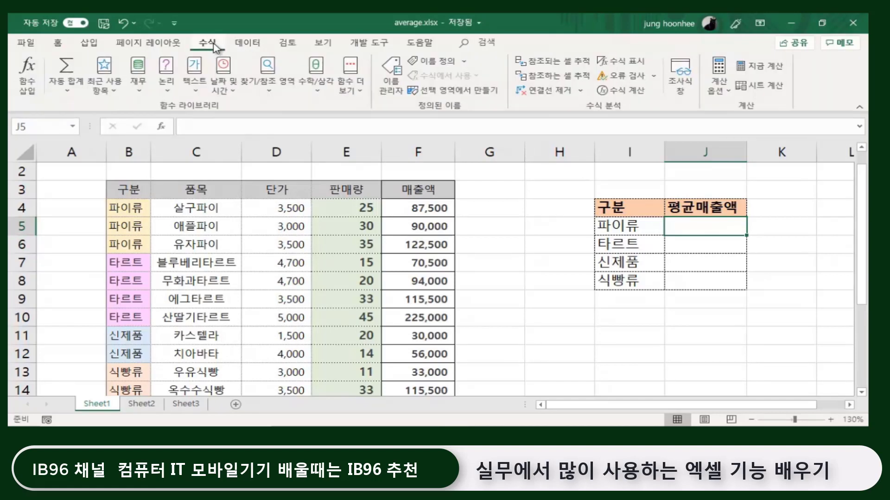
{"action": "left_click", "coordinate": [364, 95]}
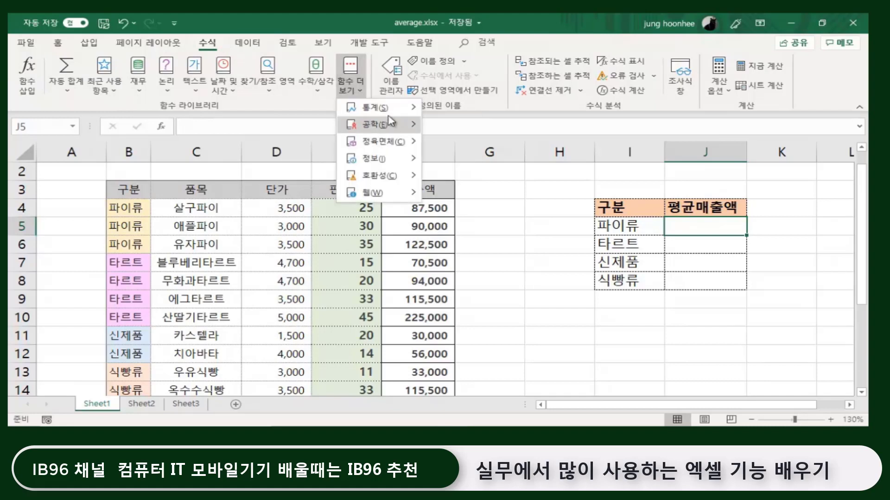
{"action": "mouse_move", "coordinate": [376, 107]}
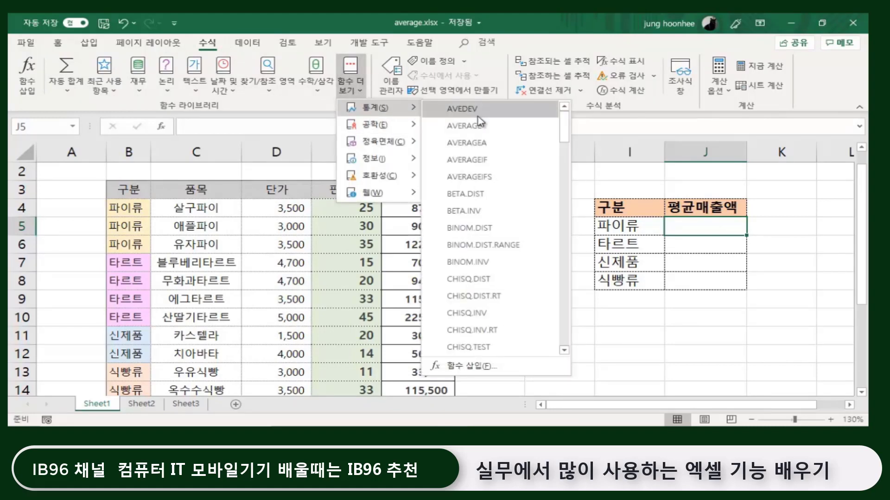
{"action": "mouse_move", "coordinate": [480, 160]}
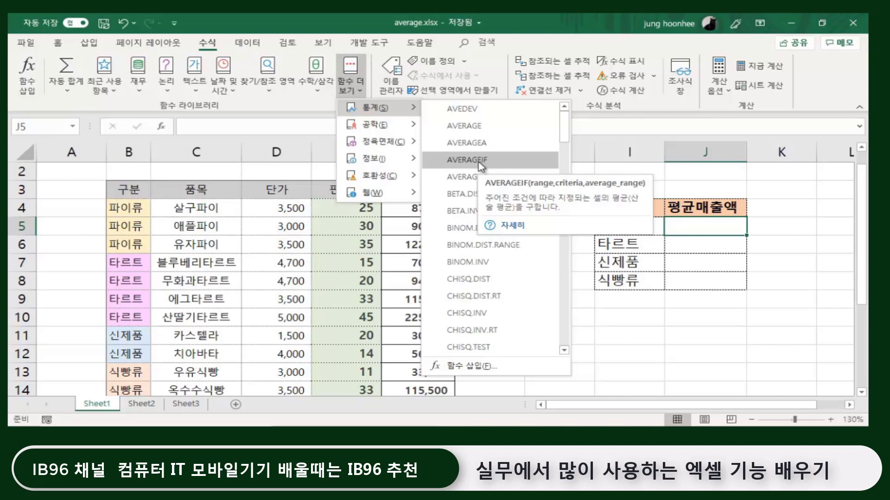
{"action": "left_click", "coordinate": [479, 162]}
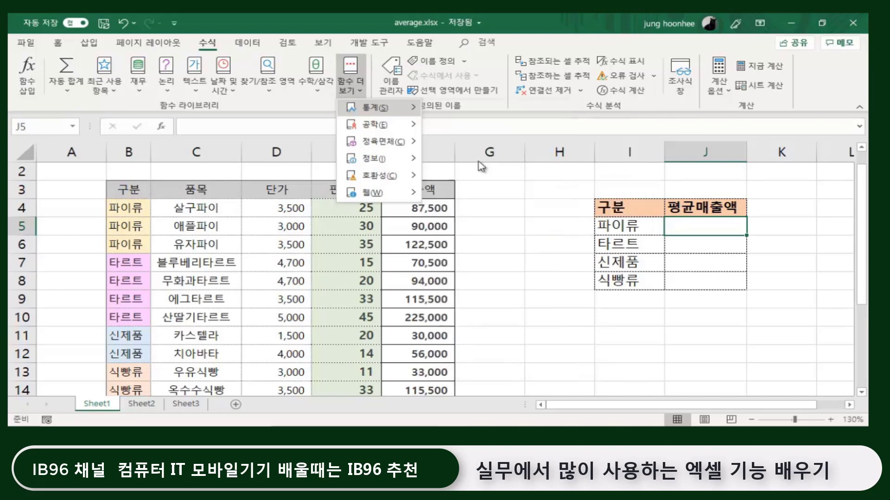
{"action": "mouse_move", "coordinate": [475, 188]}
{"action": "left_mouse_down"}
{"action": "mouse_move", "coordinate": [487, 228]}
{"action": "mouse_move", "coordinate": [607, 279]}
{"action": "left_mouse_up"}
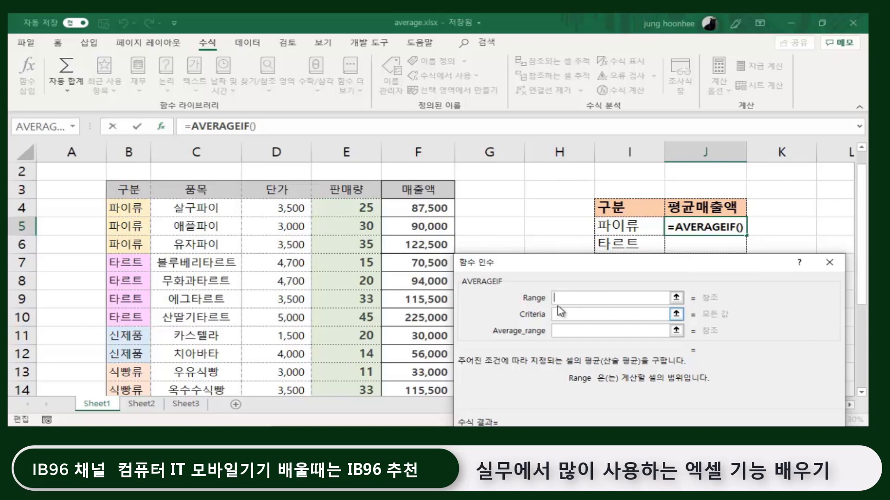
Enter AVERAGEIF arguments B4:B16, I5 and F4:F16 in J5 to get the 파이류 average of 100,000.
{"action": "mouse_move", "coordinate": [126, 207]}
{"action": "left_mouse_down"}
{"action": "mouse_move", "coordinate": [133, 376]}
{"action": "mouse_move", "coordinate": [118, 317]}
{"action": "left_mouse_up"}
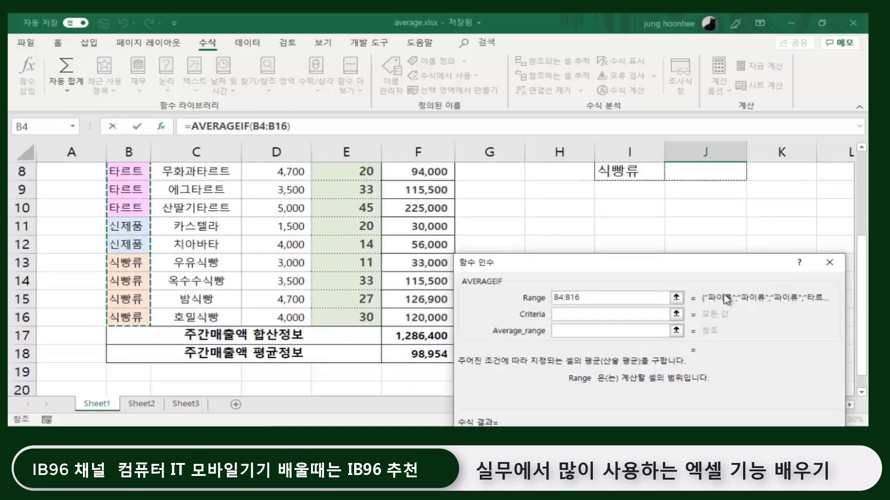
{"action": "left_click", "coordinate": [574, 313]}
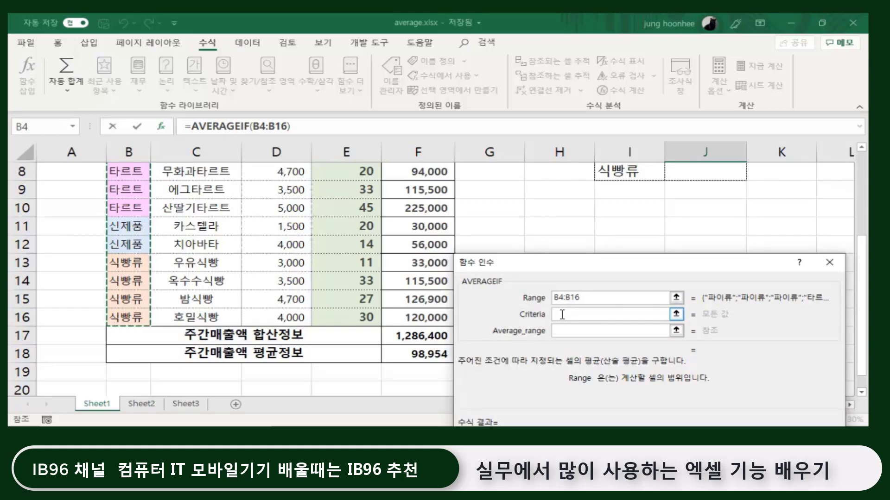
{"action": "left_click", "coordinate": [562, 315]}
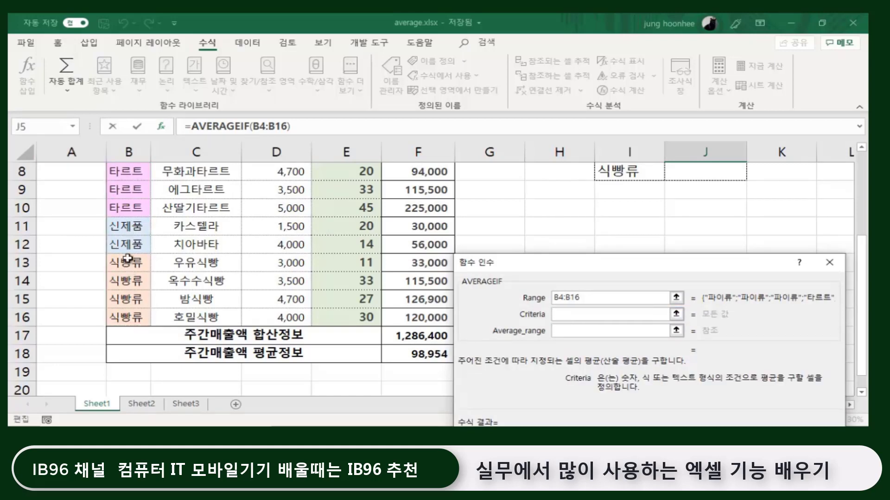
{"action": "scroll", "coordinate": [709, 246], "scroll_direction": "up", "scroll_amount": 2}
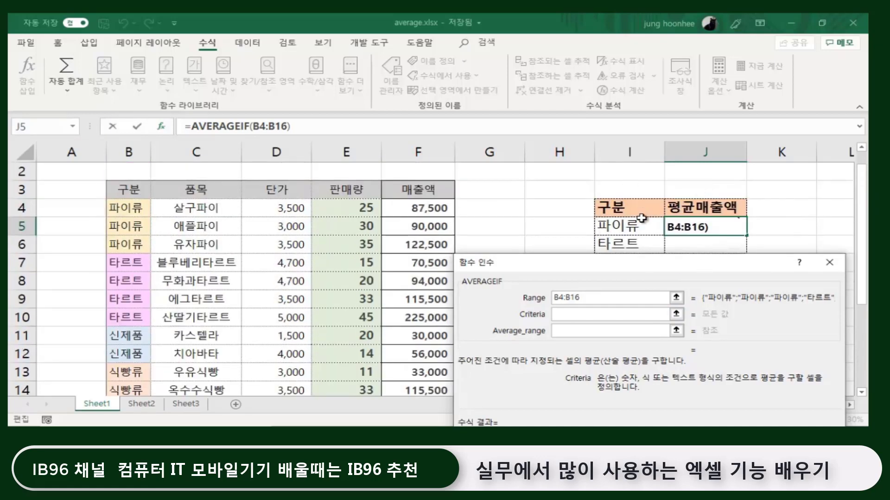
{"action": "left_click", "coordinate": [620, 225]}
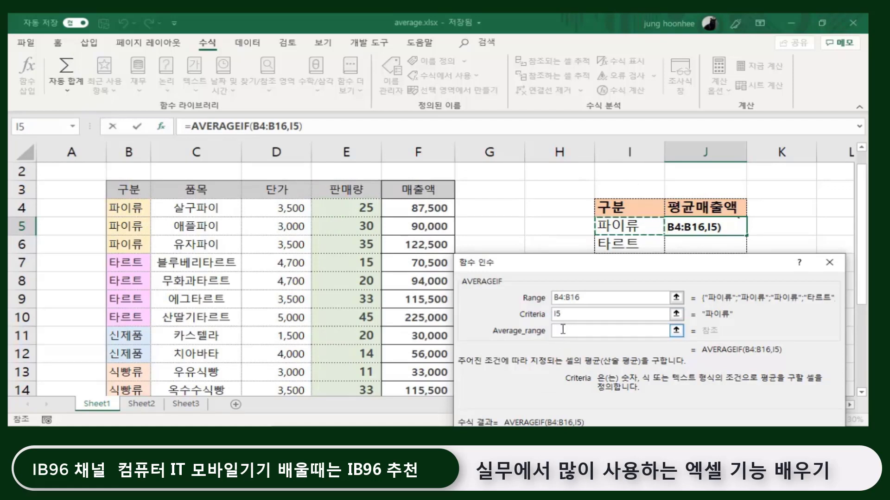
{"action": "left_click", "coordinate": [562, 330]}
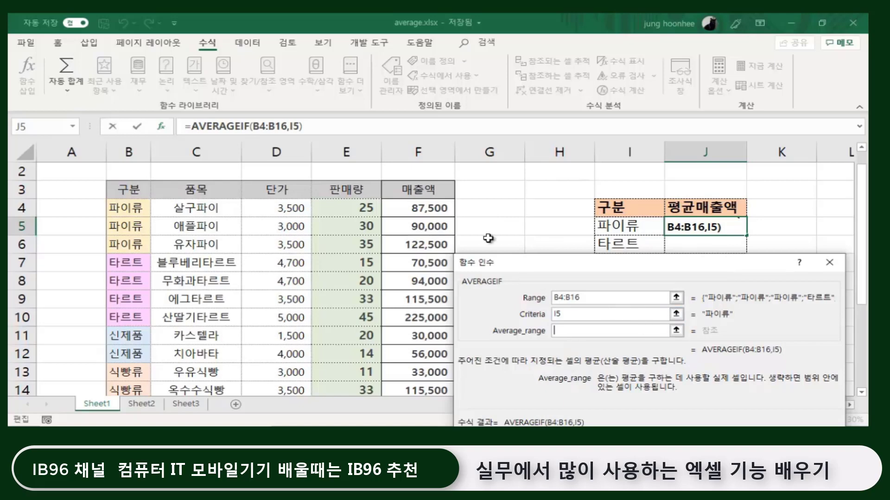
{"action": "left_click_drag", "start_coordinate": [417, 207], "coordinate": [418, 415]}
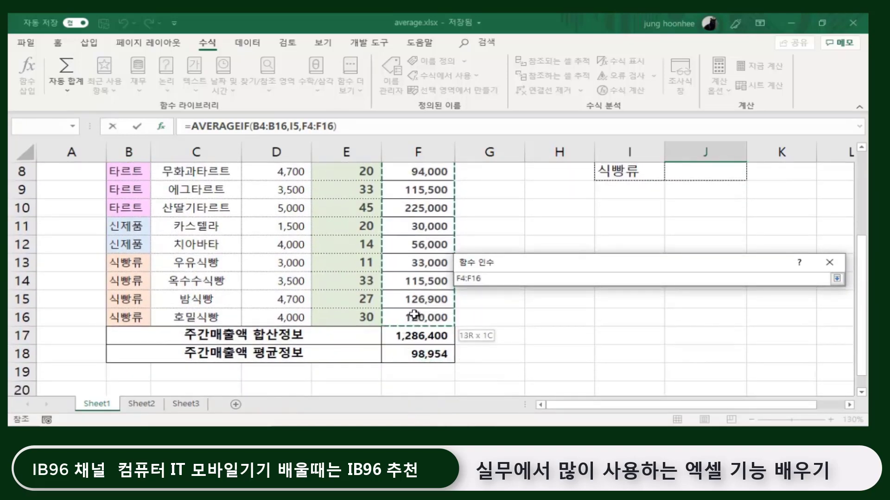
{"action": "left_click_drag", "start_coordinate": [418, 415], "coordinate": [408, 311]}
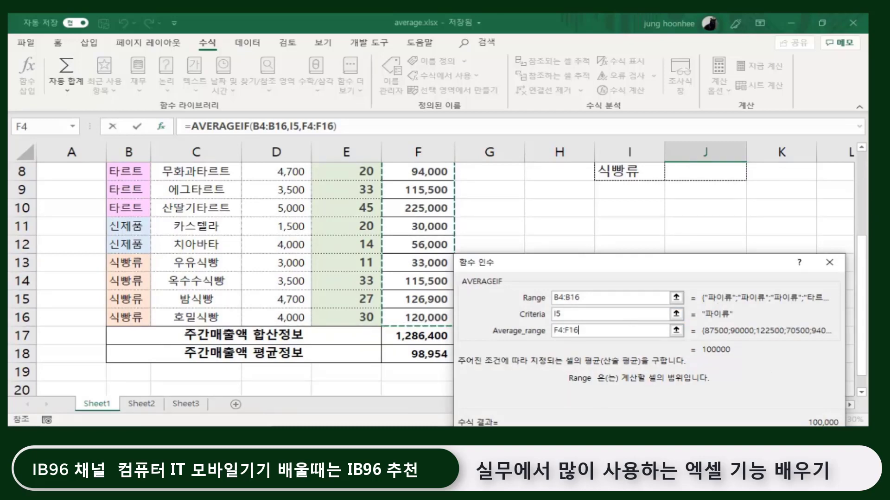
{"action": "key", "text": "Return"}
Check the 파이류 label in I5 against the new AVERAGEIF formula in J5.
{"action": "left_click", "coordinate": [735, 312]}
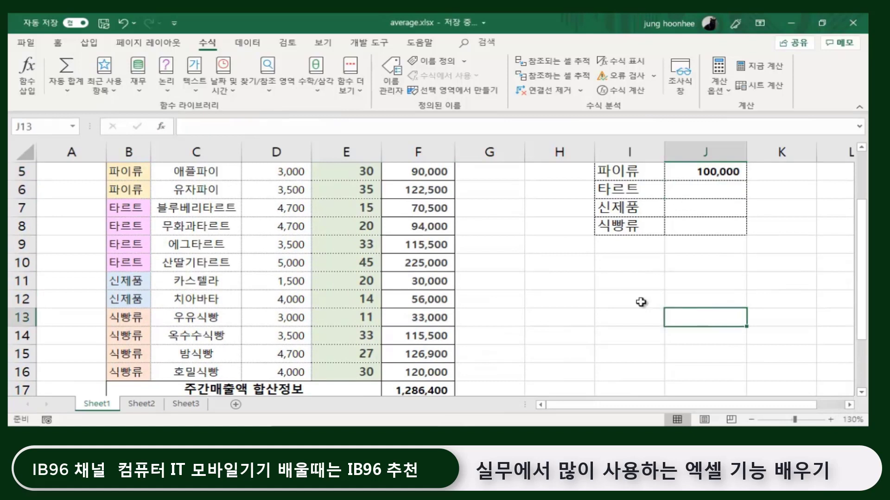
{"action": "scroll", "coordinate": [662, 276], "scroll_direction": "up", "scroll_amount": 2}
{"action": "left_click", "coordinate": [625, 246]}
{"action": "left_click", "coordinate": [713, 246]}
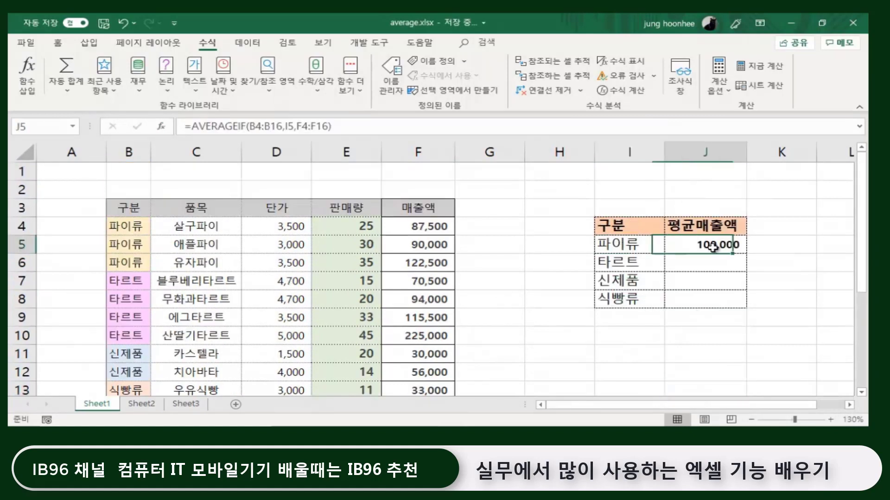
{"action": "left_click", "coordinate": [639, 246]}
{"action": "left_click", "coordinate": [706, 245]}
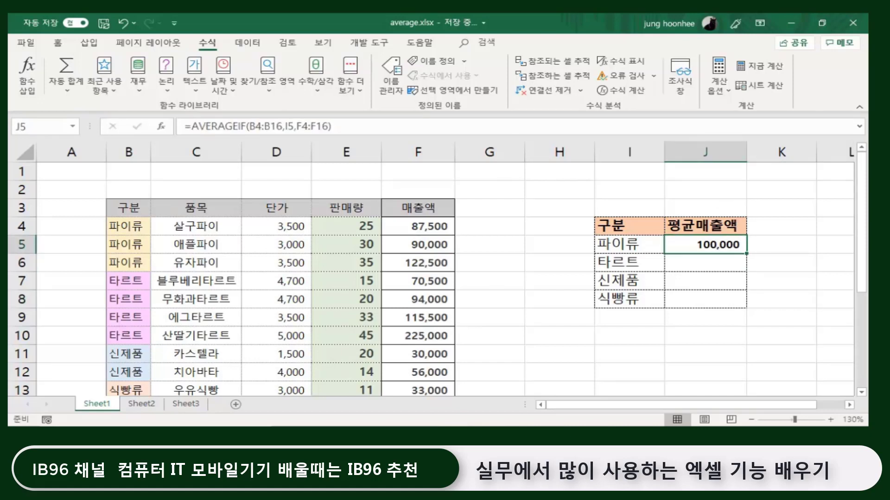
Clear J5 and restart =AVERAGEIF( with the absolute range $B$4:$B$16.
{"action": "key", "text": "Delete"}
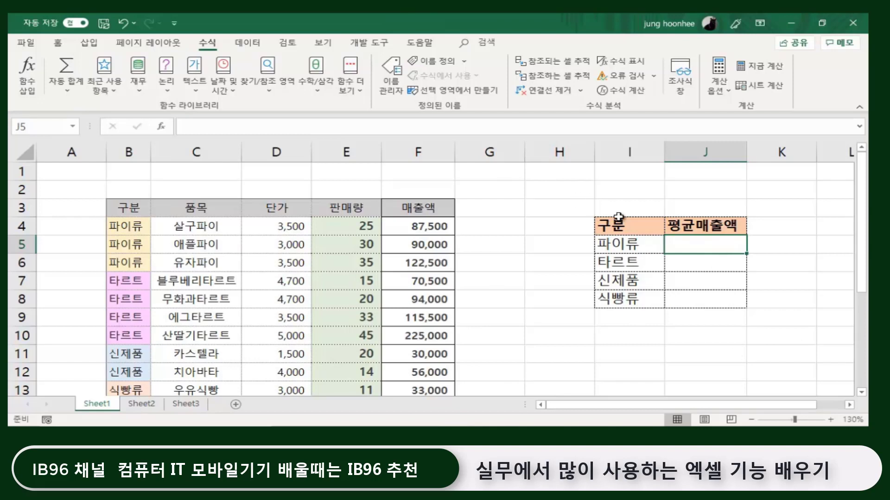
{"action": "type", "text": "="}
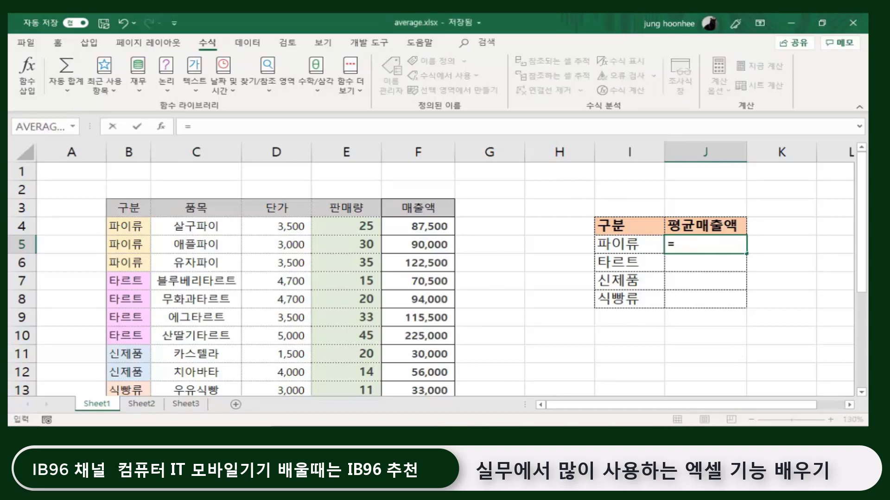
{"action": "type", "text": "AVERAG"}
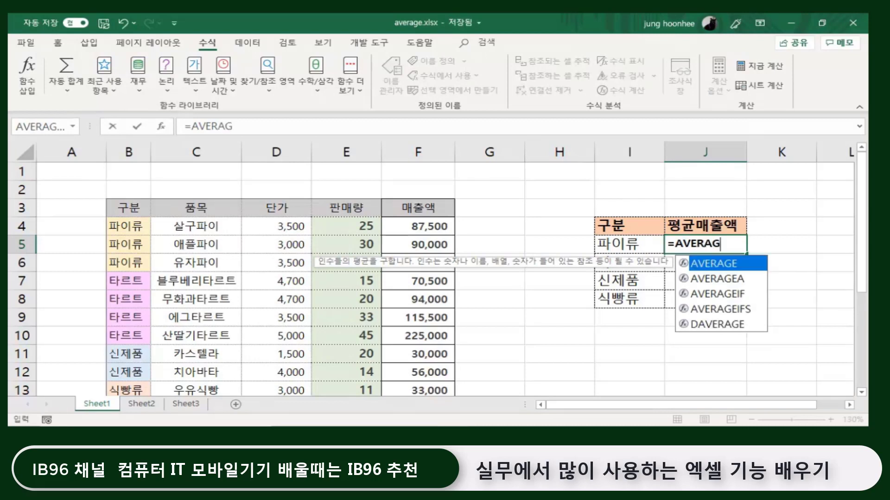
{"action": "type", "text": "EIF("}
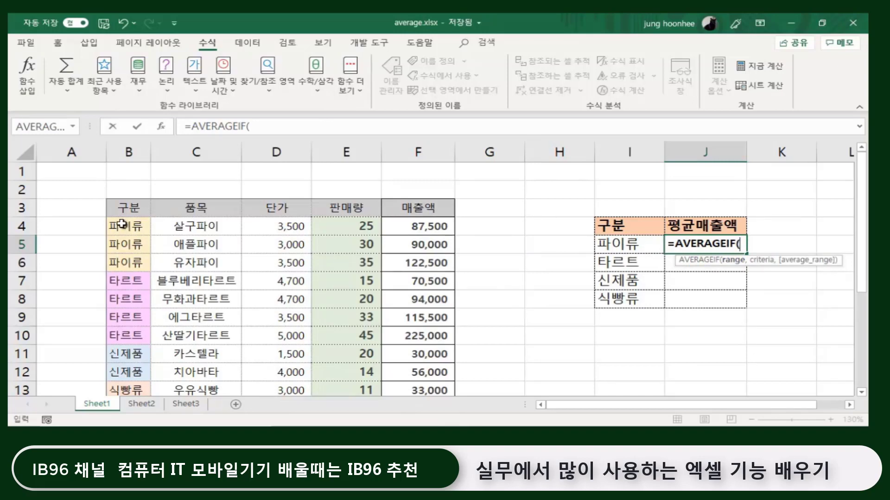
{"action": "left_click_drag", "start_coordinate": [122, 226], "coordinate": [127, 335]}
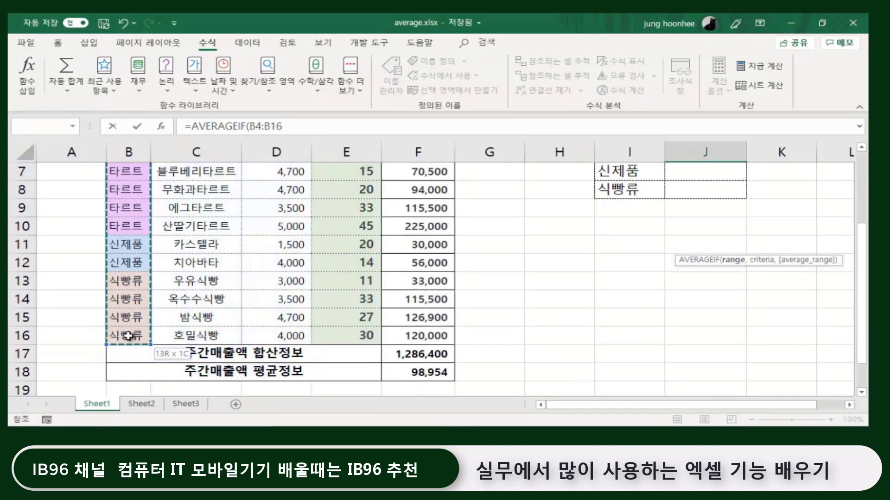
{"action": "scroll", "coordinate": [585, 302], "scroll_direction": "up", "scroll_amount": 2}
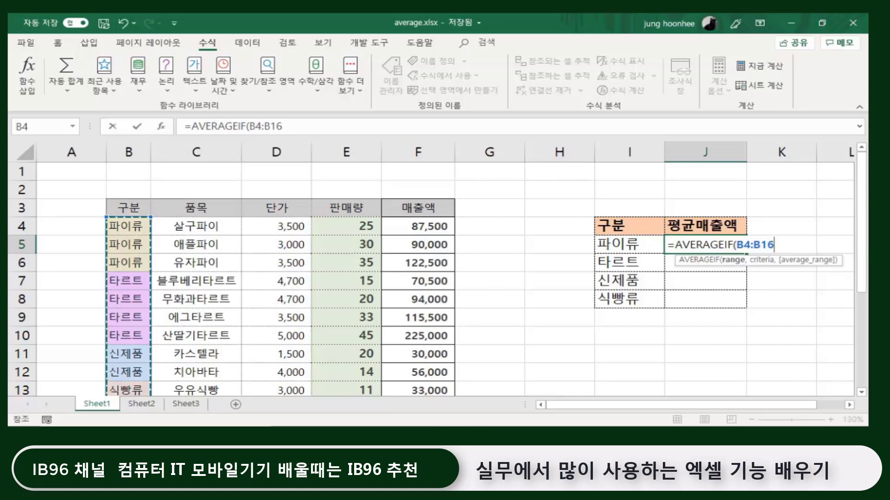
{"action": "key", "text": "F4"}
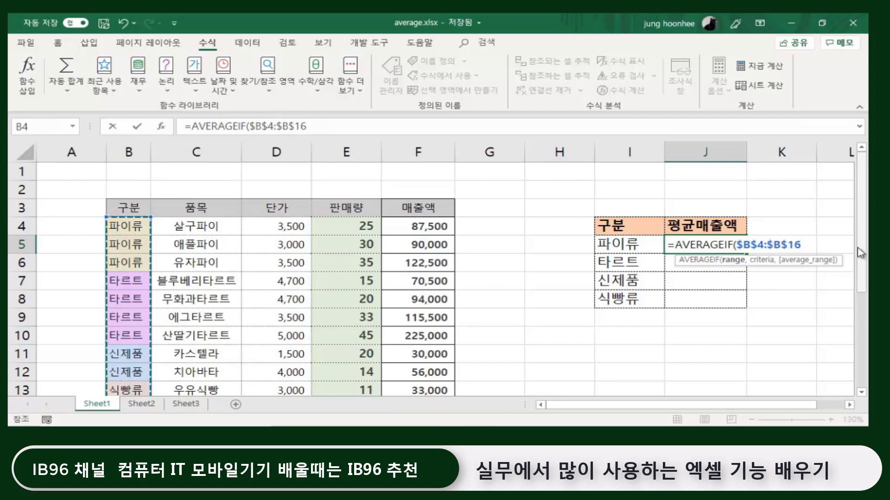
{"action": "type", "text": ","}
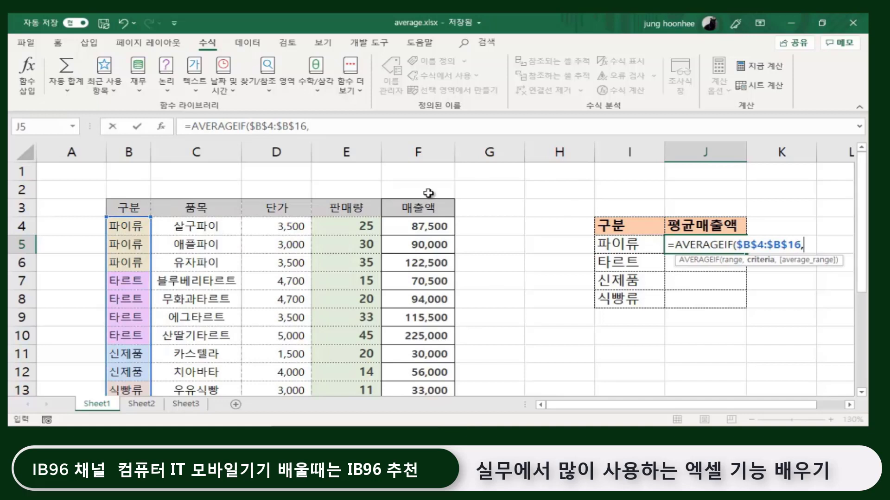
Finish the formula with criteria I5 and absolute average range $F$4:$F$16.
{"action": "left_click", "coordinate": [631, 244]}
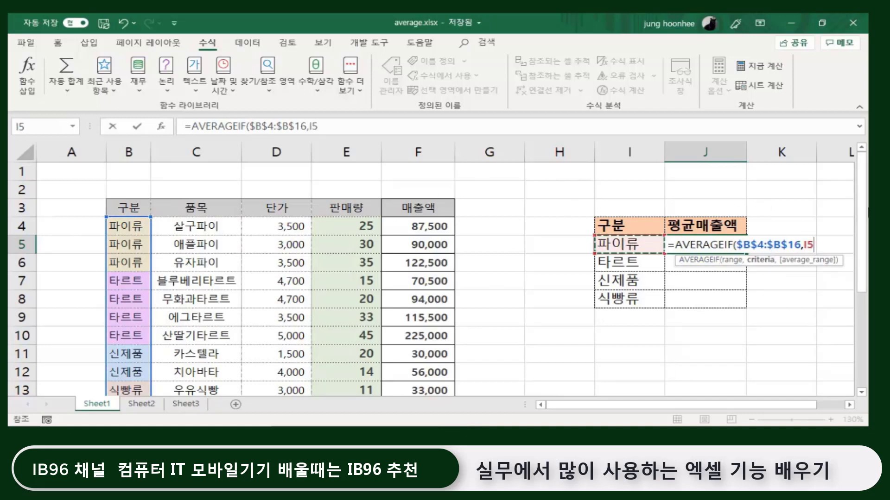
{"action": "type", "text": ","}
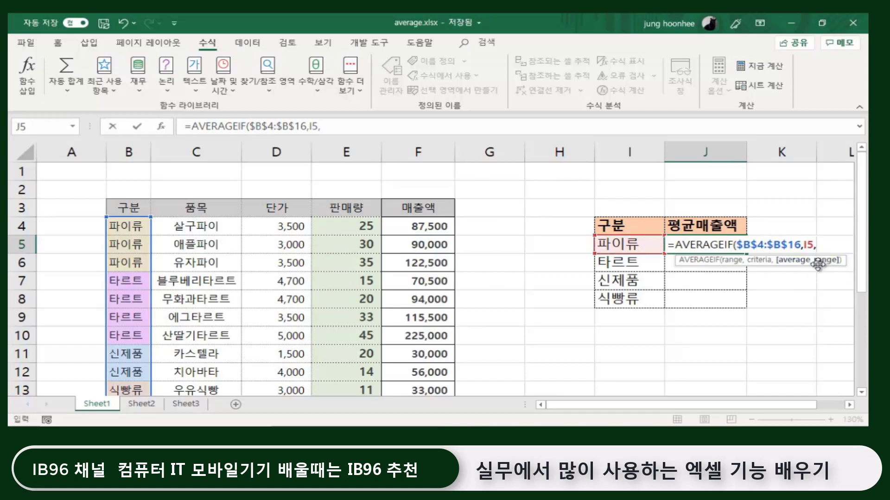
{"action": "left_click_drag", "start_coordinate": [432, 226], "coordinate": [426, 315]}
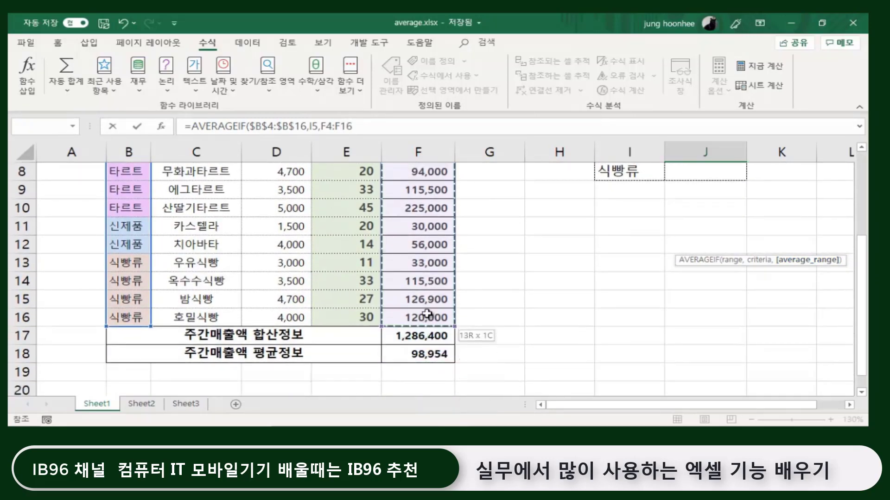
{"action": "scroll", "coordinate": [694, 278], "scroll_direction": "up", "scroll_amount": 3}
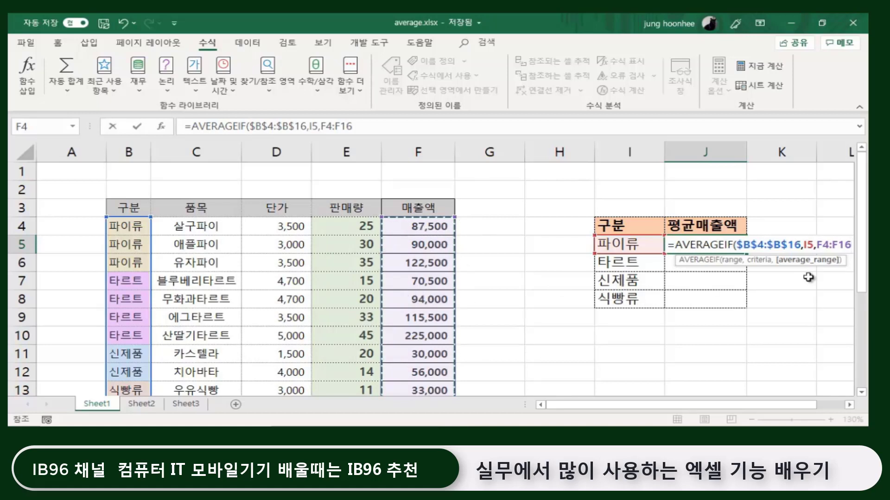
{"action": "key", "text": "F4"}
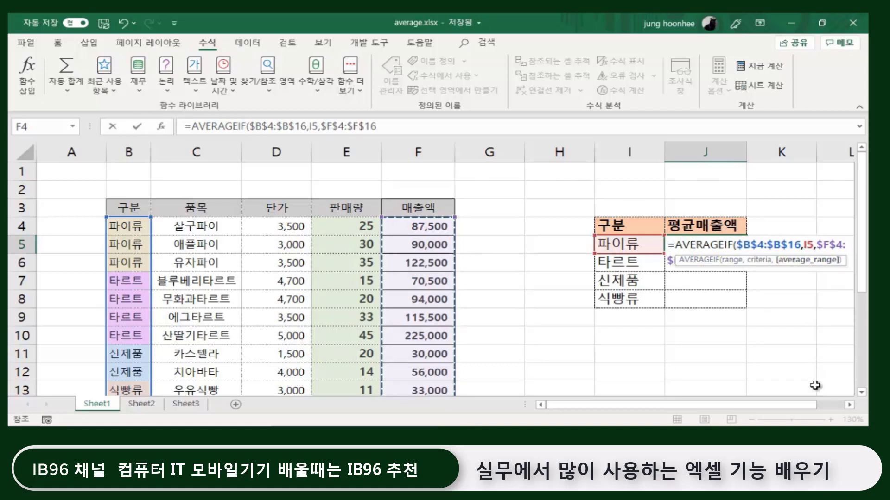
{"action": "type", "text": ")"}
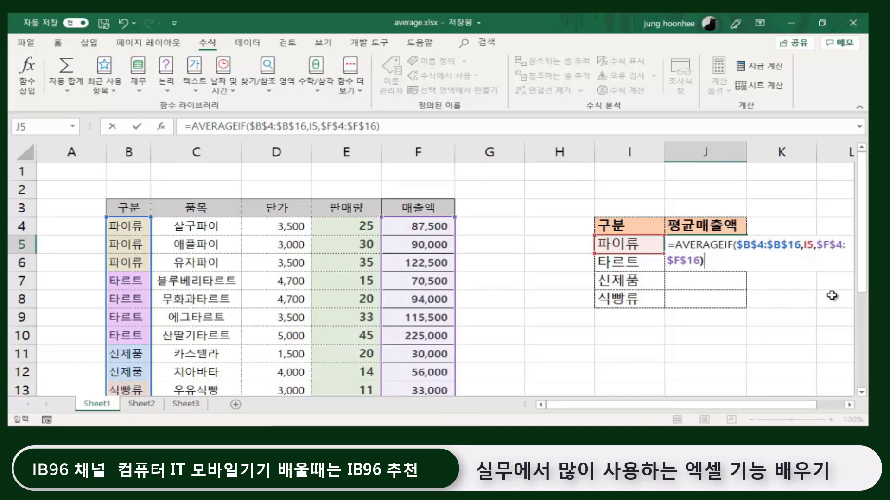
{"action": "key", "text": "Return"}
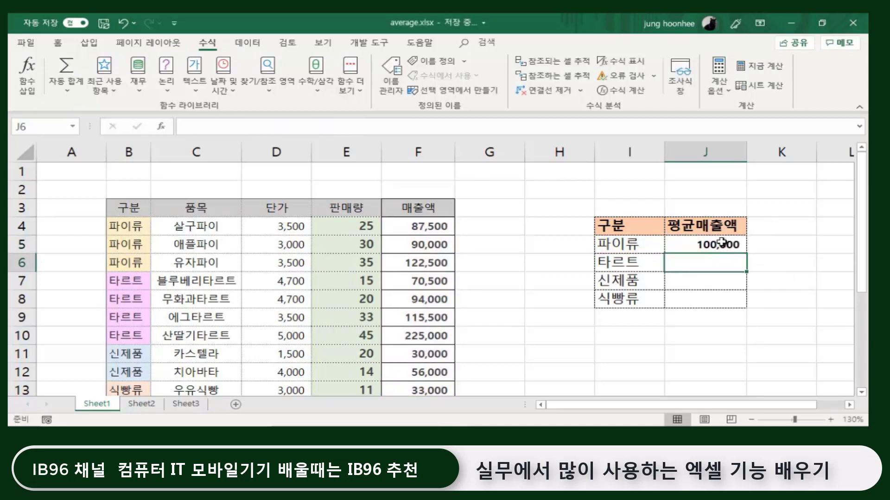
{"action": "left_click", "coordinate": [727, 244]}
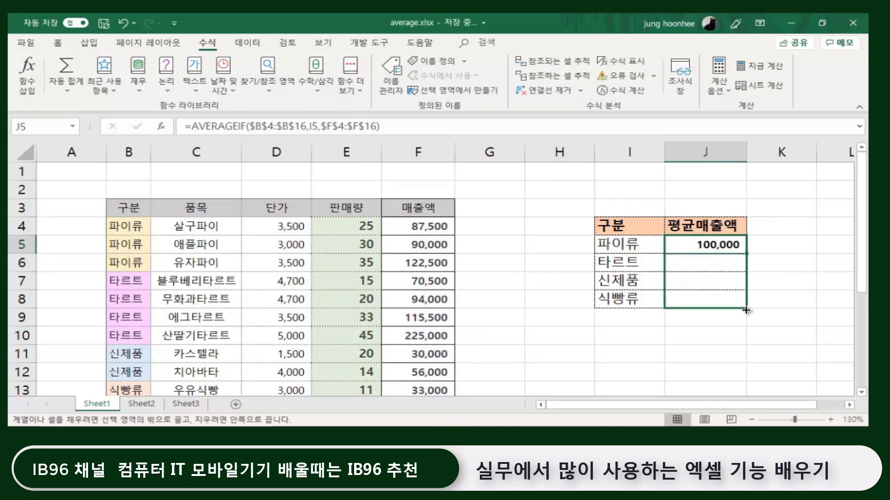
{"action": "left_click_drag", "start_coordinate": [745, 252], "coordinate": [746, 306]}
{"action": "left_click", "coordinate": [681, 351]}
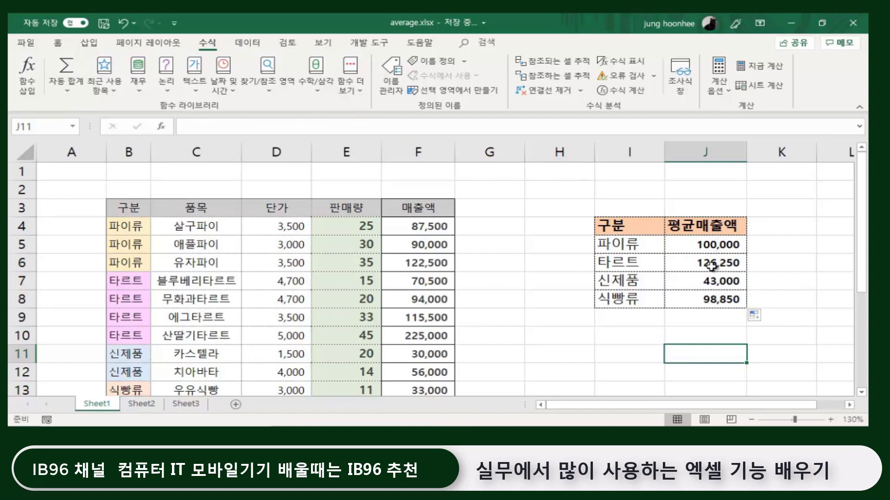
{"action": "left_click", "coordinate": [699, 283]}
{"action": "left_click", "coordinate": [696, 300]}
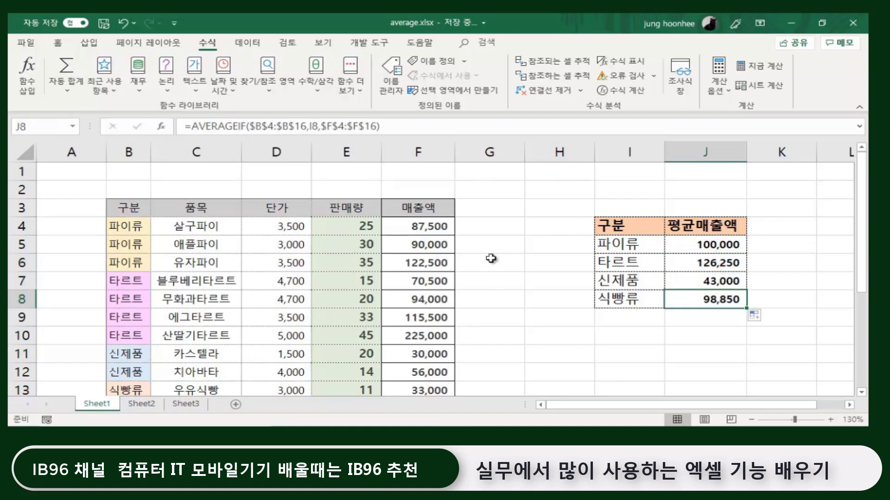
{"action": "scroll", "coordinate": [490, 259], "scroll_direction": "down", "scroll_amount": 3}
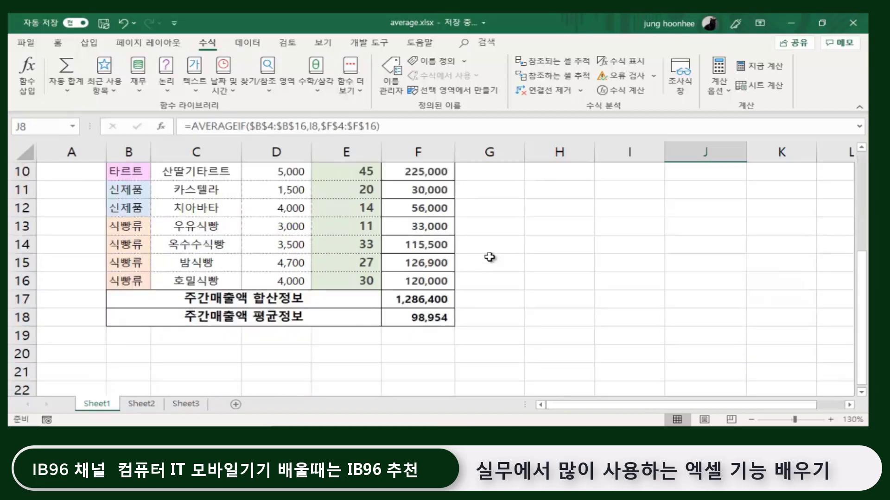
{"action": "left_click", "coordinate": [420, 320]}
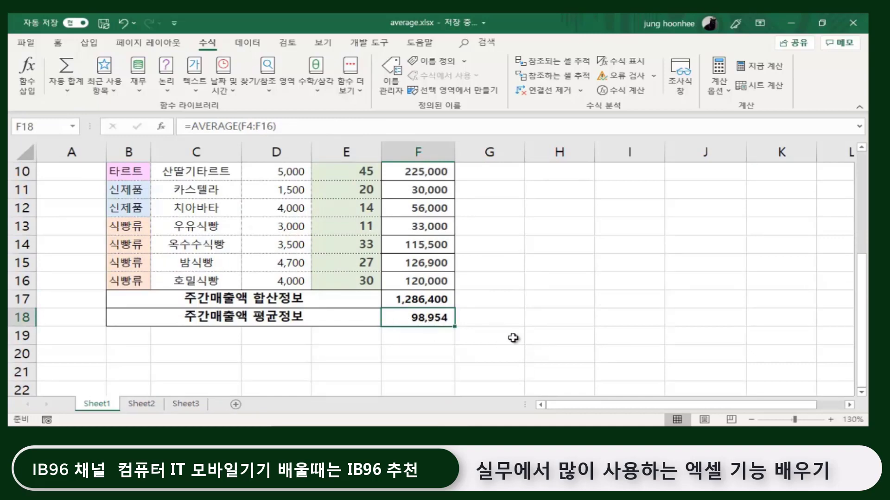
{"action": "scroll", "coordinate": [540, 331], "scroll_direction": "up", "scroll_amount": 2}
{"action": "scroll", "coordinate": [460, 323], "scroll_direction": "down", "scroll_amount": 2}
{"action": "scroll", "coordinate": [480, 289], "scroll_direction": "up", "scroll_amount": 3}
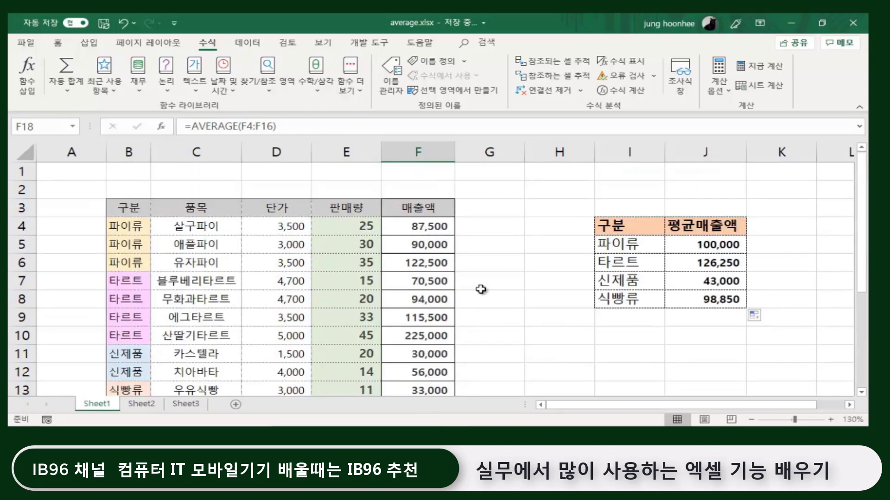
{"action": "left_click", "coordinate": [622, 245]}
{"action": "left_click", "coordinate": [626, 263]}
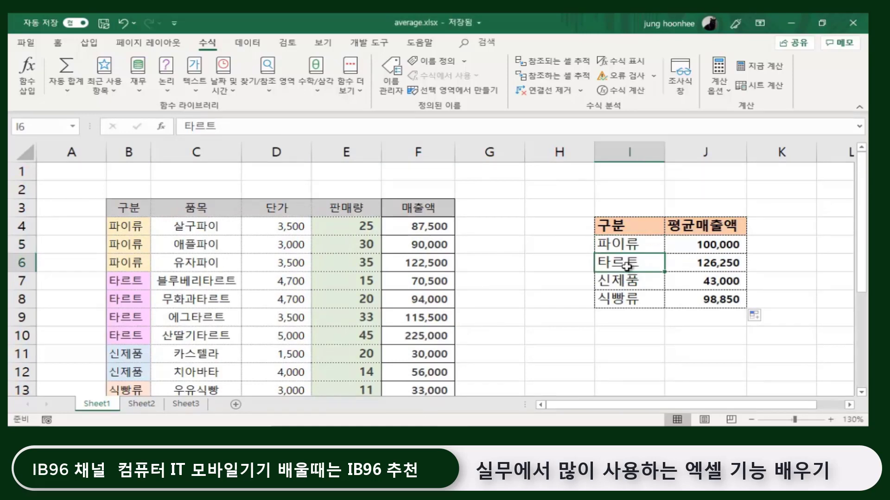
{"action": "mouse_move", "coordinate": [624, 244]}
{"action": "left_mouse_down"}
{"action": "mouse_move", "coordinate": [694, 244]}
{"action": "mouse_move", "coordinate": [696, 262]}
{"action": "left_mouse_up"}
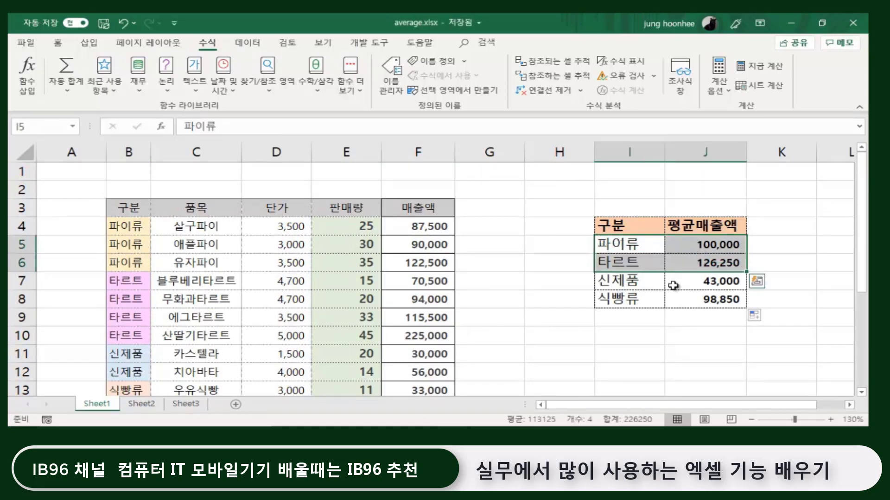
{"action": "left_click", "coordinate": [628, 336]}
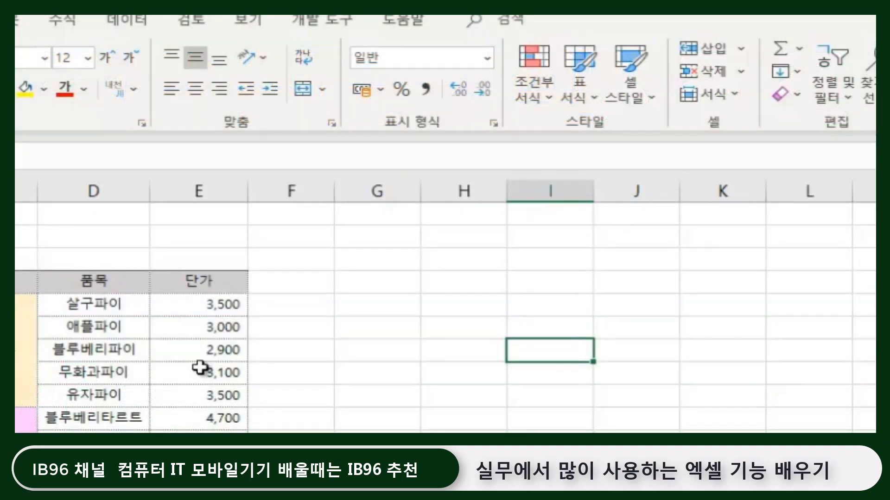
Review the 단가표 price table and its merged 파이류 category cell.
{"action": "scroll", "coordinate": [450, 320], "scroll_direction": "down", "scroll_amount": 1}
{"action": "scroll", "coordinate": [449, 319], "scroll_direction": "down", "scroll_amount": 2}
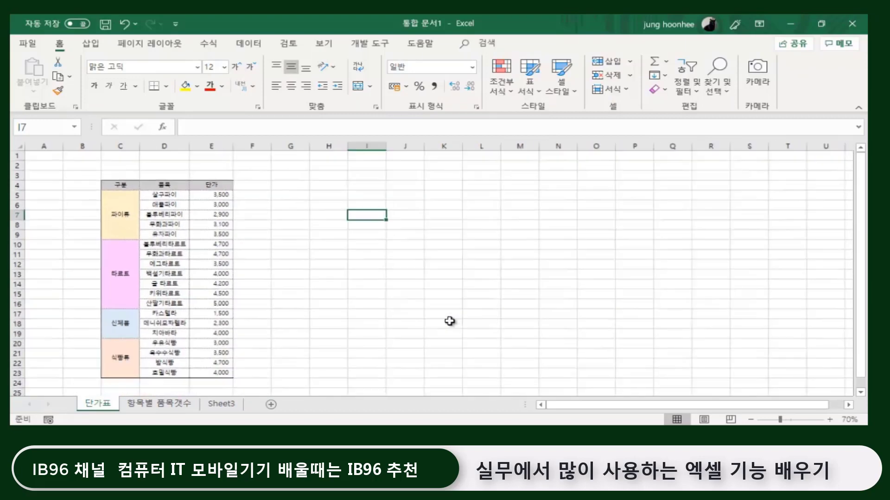
{"action": "scroll", "coordinate": [449, 321], "scroll_direction": "up", "scroll_amount": 3}
{"action": "scroll", "coordinate": [449, 321], "scroll_direction": "up", "scroll_amount": 2}
{"action": "scroll", "coordinate": [470, 306], "scroll_direction": "up", "scroll_amount": 3}
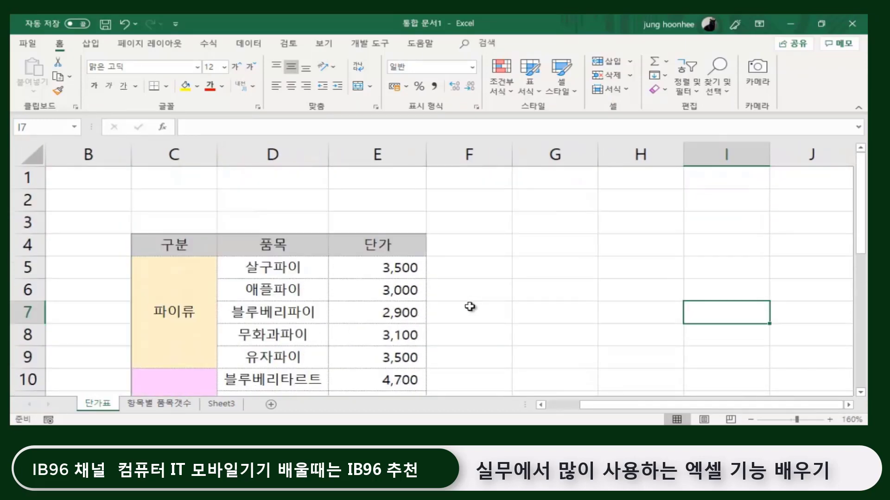
{"action": "scroll", "coordinate": [470, 307], "scroll_direction": "down", "scroll_amount": 2}
{"action": "scroll", "coordinate": [469, 307], "scroll_direction": "down", "scroll_amount": 3}
{"action": "scroll", "coordinate": [469, 307], "scroll_direction": "up", "scroll_amount": 3}
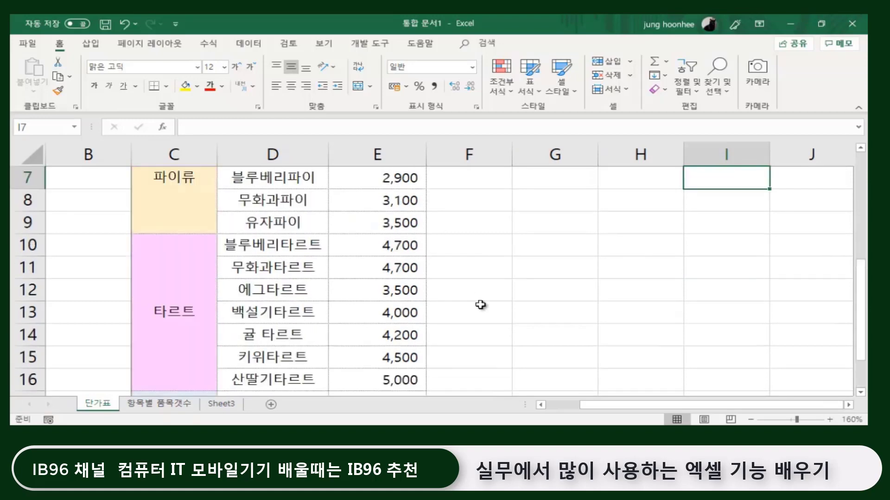
{"action": "scroll", "coordinate": [472, 311], "scroll_direction": "up", "scroll_amount": 2}
{"action": "scroll", "coordinate": [472, 311], "scroll_direction": "down", "scroll_amount": 1}
{"action": "scroll", "coordinate": [472, 311], "scroll_direction": "down", "scroll_amount": 1}
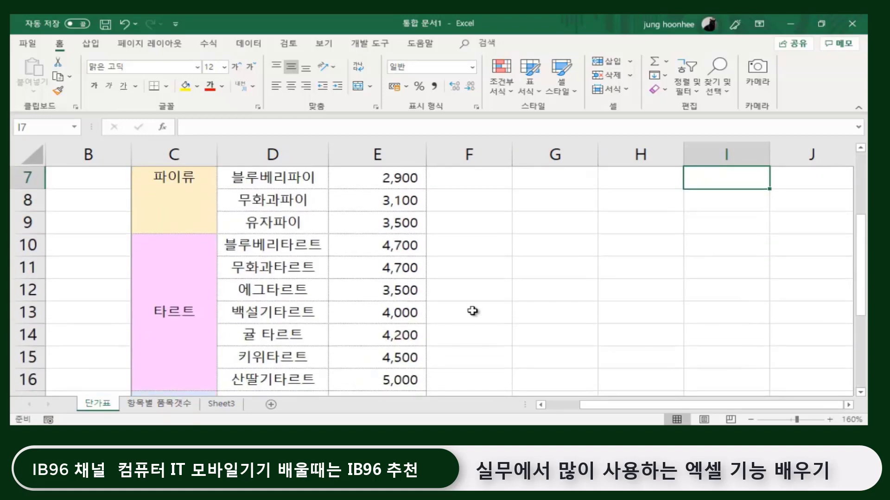
{"action": "scroll", "coordinate": [391, 265], "scroll_direction": "up", "scroll_amount": 2}
{"action": "scroll", "coordinate": [393, 261], "scroll_direction": "down", "scroll_amount": 1}
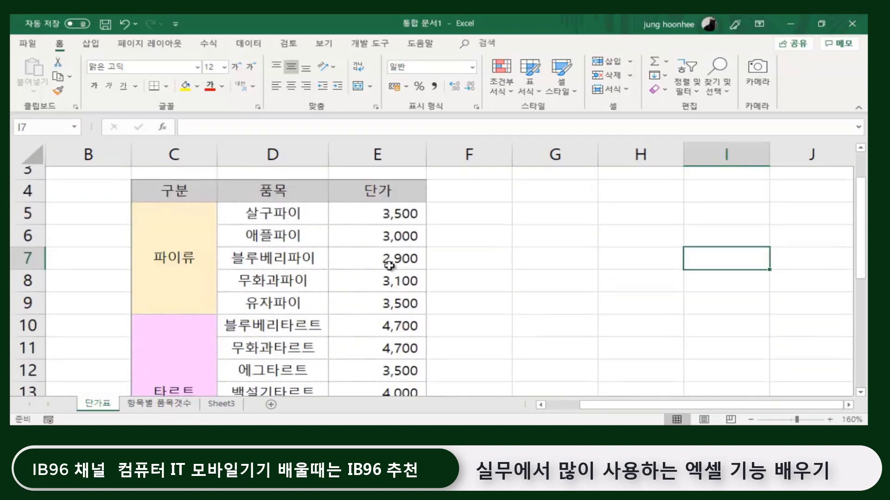
{"action": "left_click", "coordinate": [528, 312]}
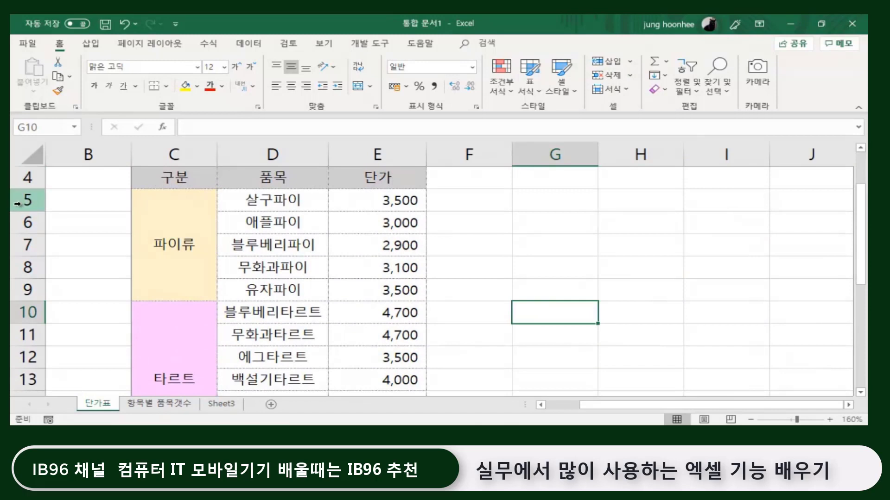
{"action": "left_click", "coordinate": [179, 254]}
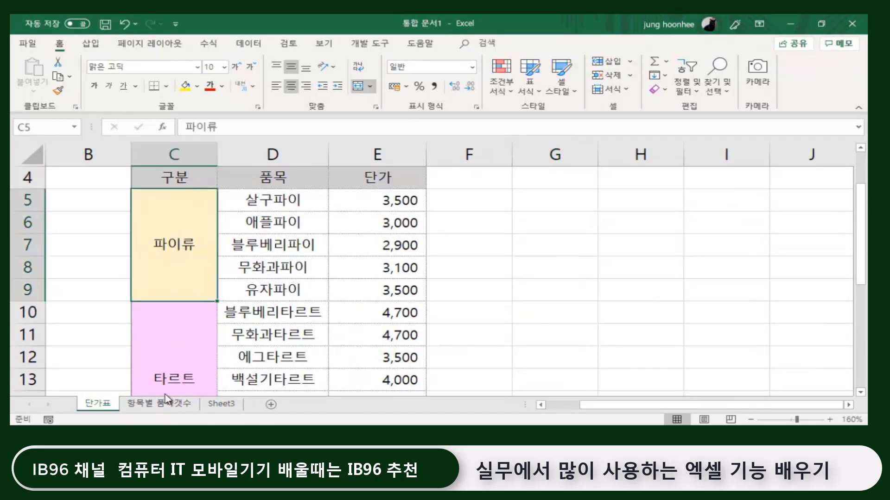
Go to the 항목별 품목갯수 sheet and clear the area marked for the count table.
{"action": "left_click", "coordinate": [170, 404]}
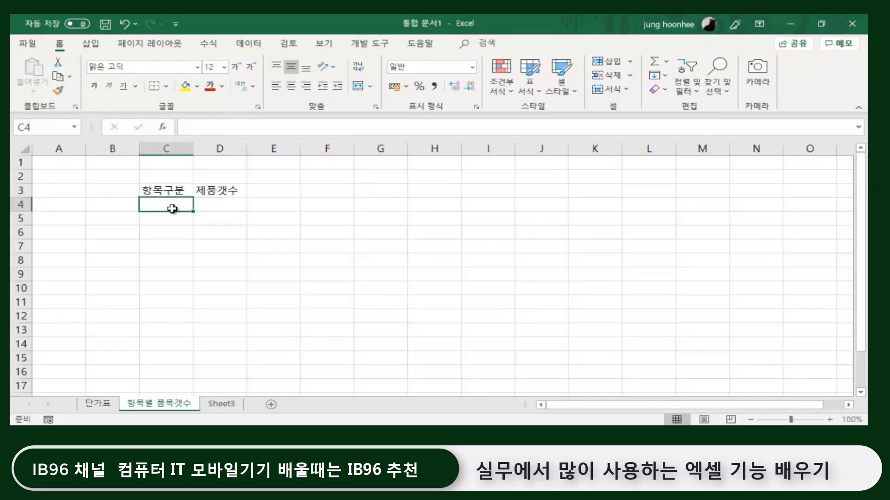
{"action": "left_click_drag", "start_coordinate": [181, 208], "coordinate": [213, 288]}
{"action": "left_click", "coordinate": [393, 302]}
{"action": "left_click", "coordinate": [97, 404]}
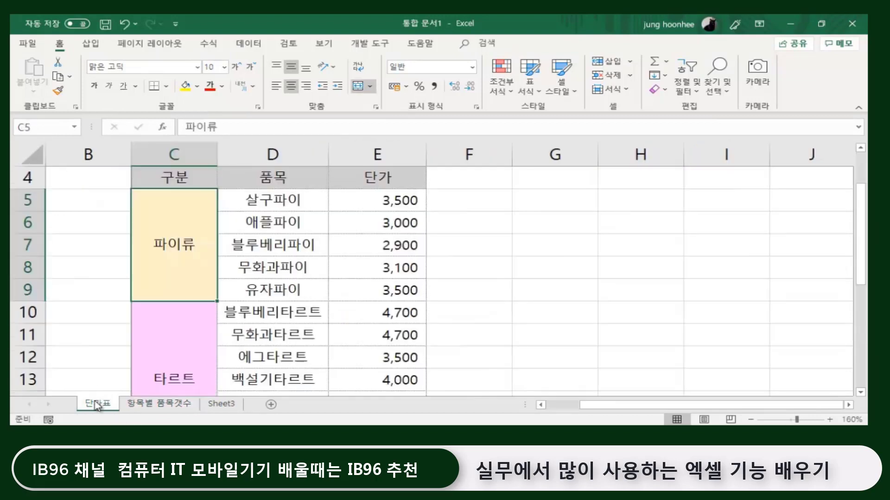
{"action": "left_click", "coordinate": [159, 404]}
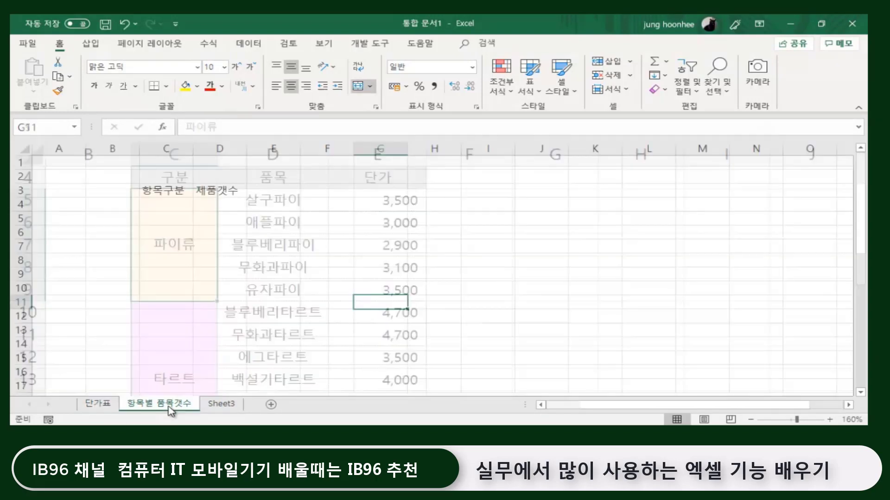
Inspect the cells under the 항목구분 and 제품갯수 headers, C4 through D5.
{"action": "left_click", "coordinate": [153, 205]}
{"action": "left_click", "coordinate": [165, 228]}
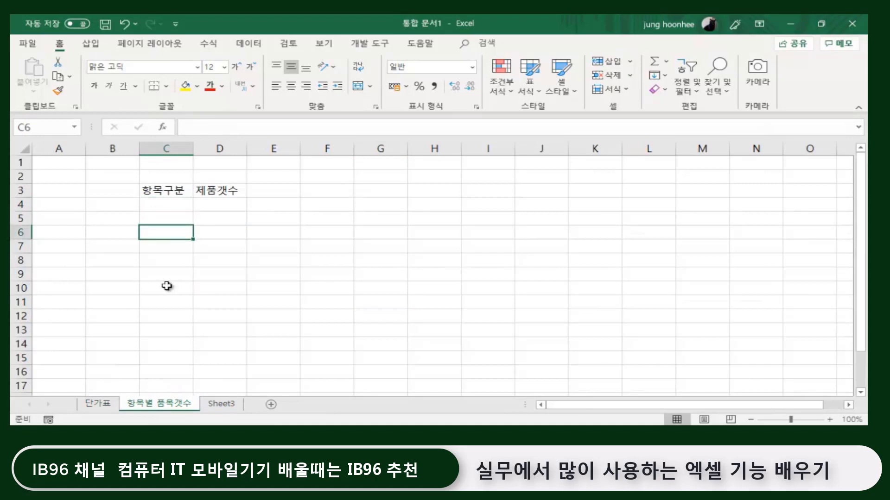
{"action": "left_click", "coordinate": [167, 286]}
{"action": "left_click", "coordinate": [175, 205]}
{"action": "left_click", "coordinate": [168, 246]}
{"action": "left_click", "coordinate": [171, 219]}
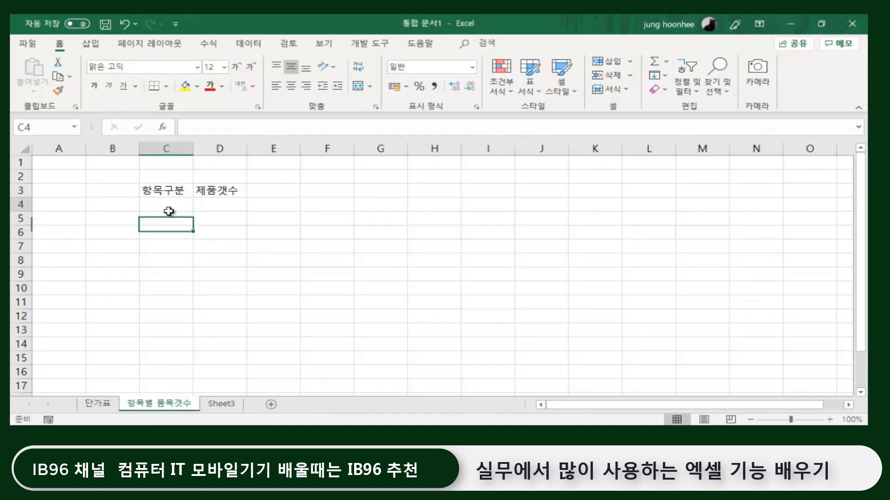
{"action": "left_click", "coordinate": [217, 205]}
{"action": "left_click", "coordinate": [176, 220]}
{"action": "left_click", "coordinate": [222, 224]}
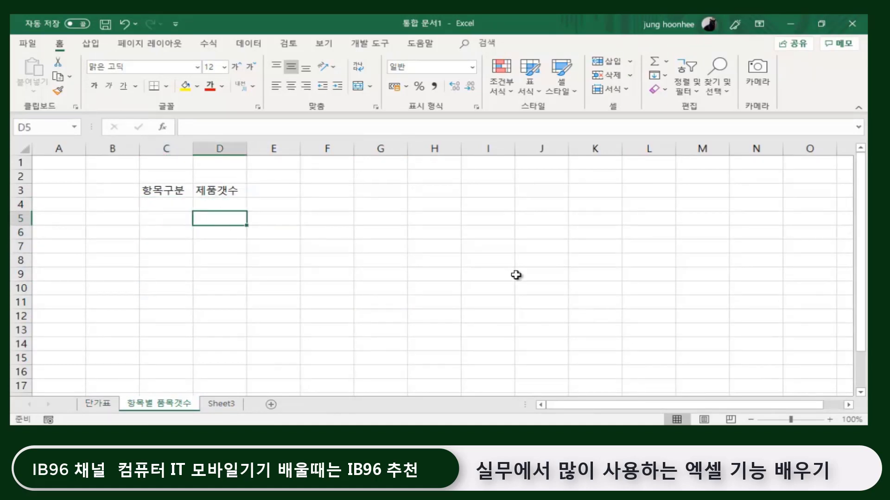
Select the 항목구분 and 제품갯수 headers and check their font size, leaving it unchanged.
{"action": "left_click_drag", "start_coordinate": [155, 195], "coordinate": [213, 191]}
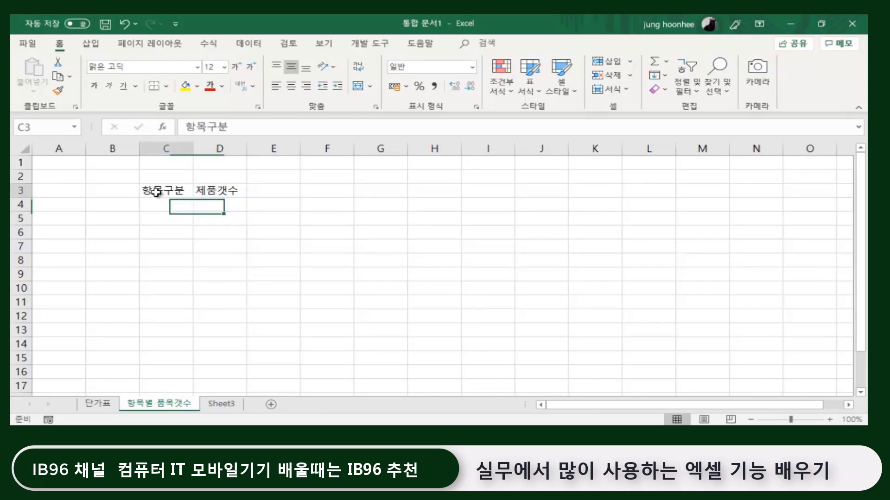
{"action": "left_click", "coordinate": [224, 67]}
{"action": "left_click", "coordinate": [368, 222]}
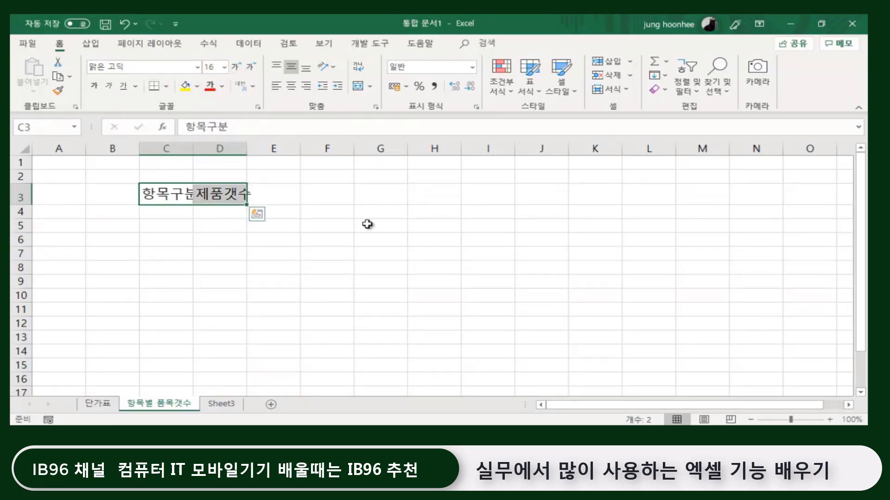
{"action": "left_click", "coordinate": [371, 225]}
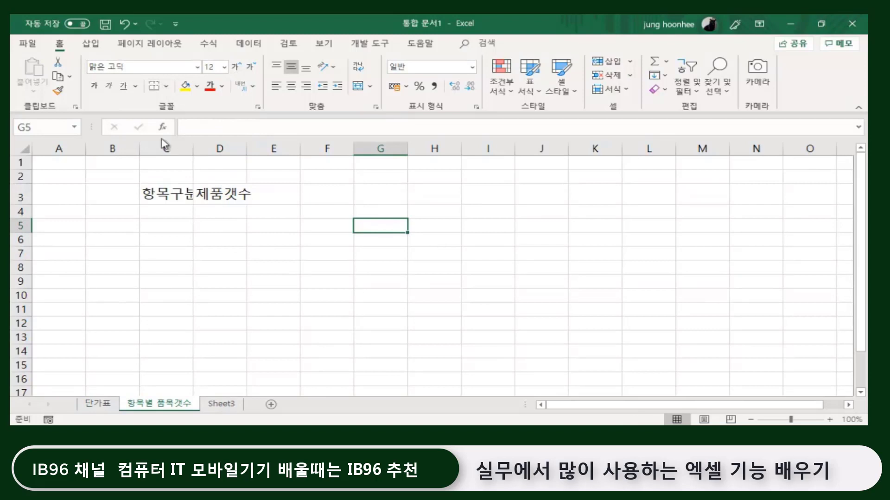
Autofit columns C and D to the 항목구분 and 제품갯수 headers.
{"action": "double_click", "coordinate": [192, 149]}
{"action": "left_click", "coordinate": [323, 252]}
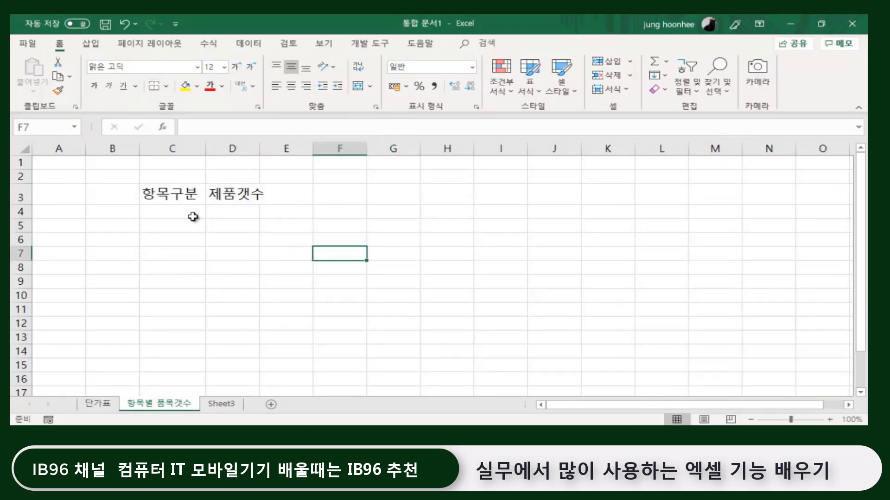
{"action": "double_click", "coordinate": [259, 148]}
{"action": "left_click", "coordinate": [268, 258]}
{"action": "left_click", "coordinate": [162, 227]}
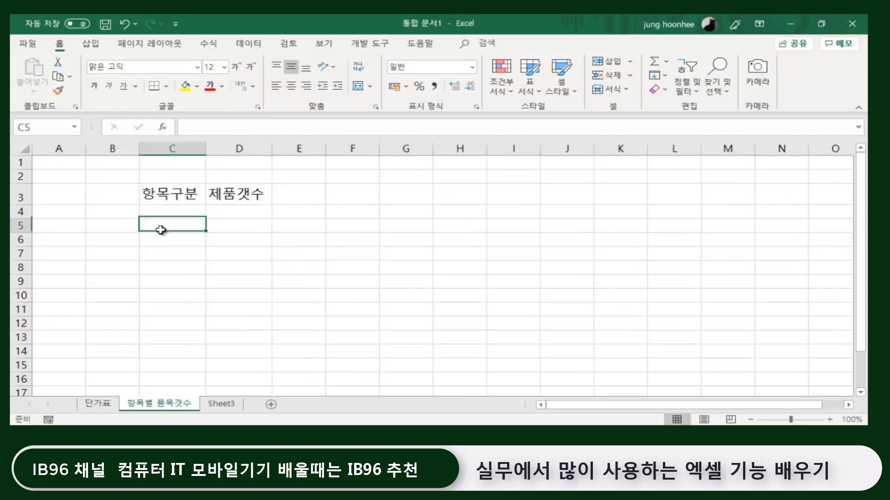
{"action": "left_click", "coordinate": [163, 237]}
{"action": "left_click", "coordinate": [159, 210]}
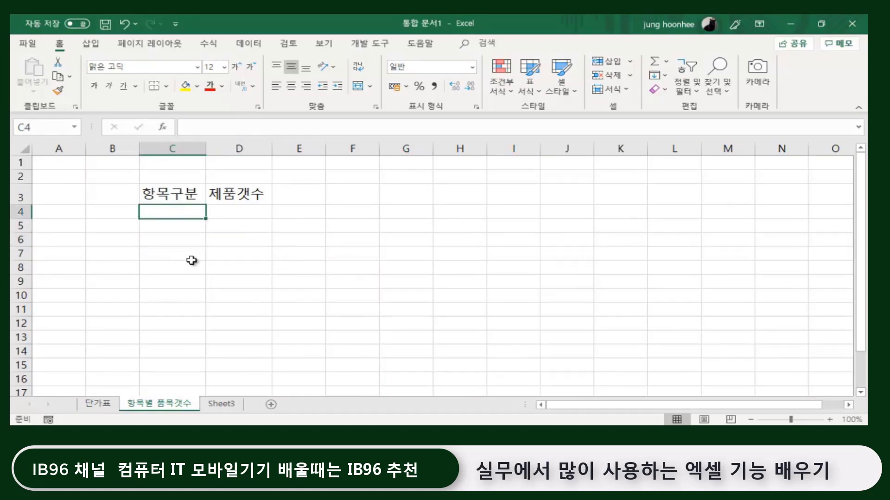
Compare the 단가표 price table with the empty category cells C4:C6 on the count sheet.
{"action": "left_click", "coordinate": [96, 404]}
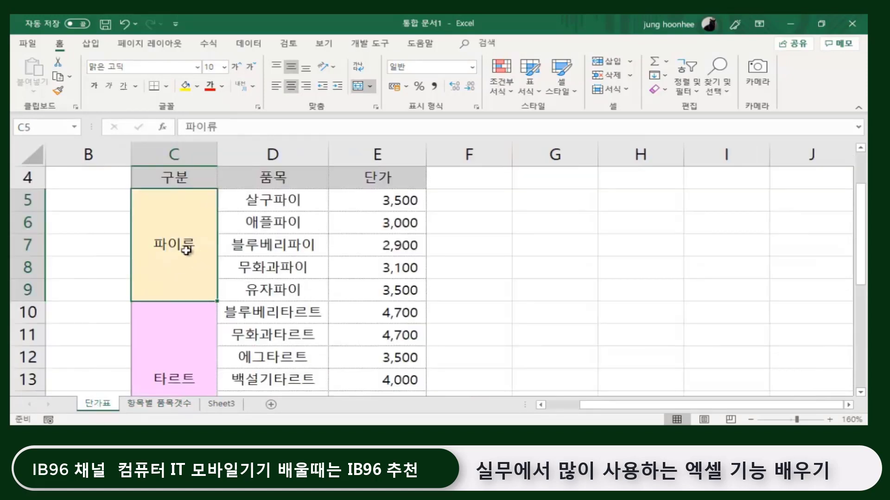
{"action": "scroll", "coordinate": [193, 318], "scroll_direction": "down", "scroll_amount": 3}
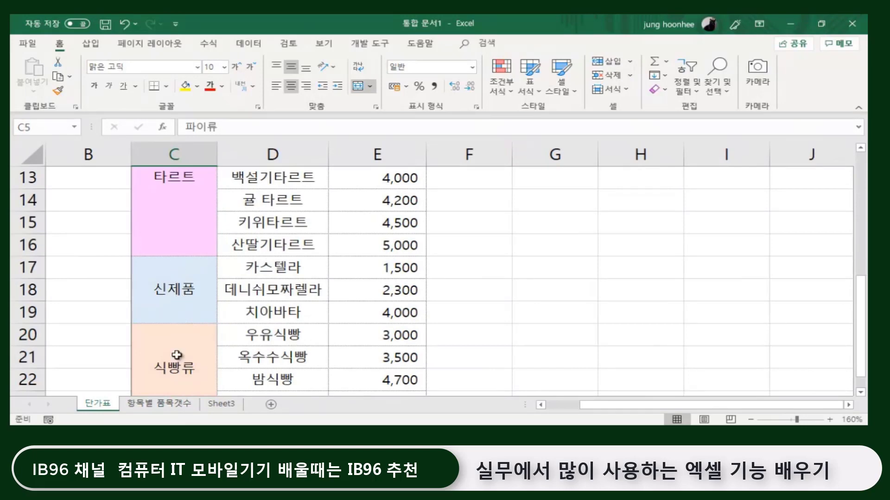
{"action": "scroll", "coordinate": [176, 315], "scroll_direction": "up", "scroll_amount": 2}
{"action": "scroll", "coordinate": [181, 324], "scroll_direction": "down", "scroll_amount": 3}
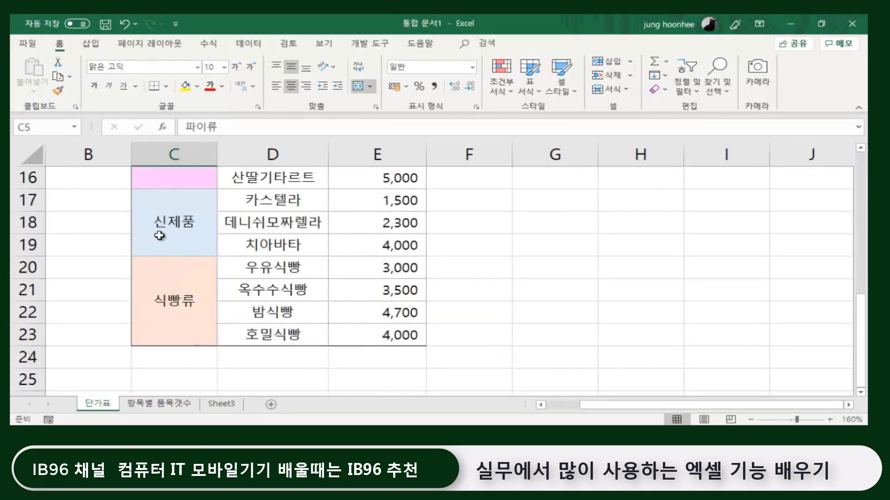
{"action": "scroll", "coordinate": [159, 316], "scroll_direction": "up", "scroll_amount": 3}
{"action": "left_click", "coordinate": [162, 404]}
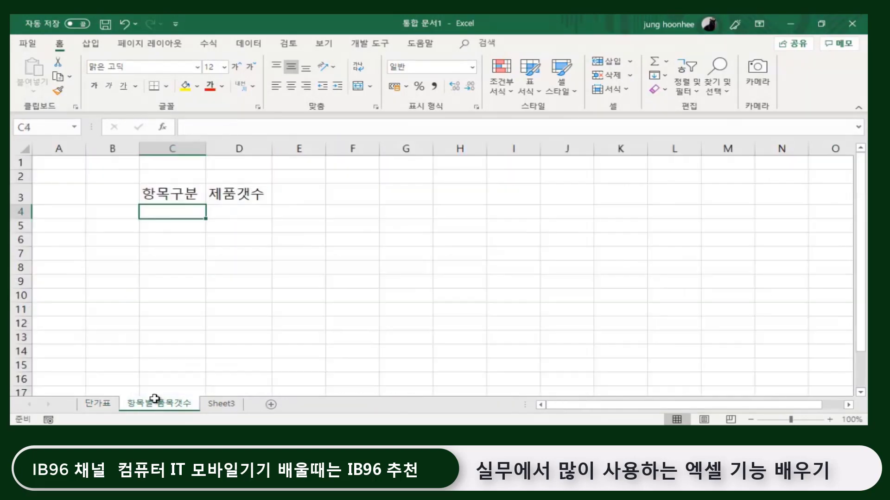
{"action": "left_click", "coordinate": [176, 234]}
{"action": "left_click", "coordinate": [175, 211]}
{"action": "left_click", "coordinate": [174, 226]}
{"action": "left_click", "coordinate": [185, 239]}
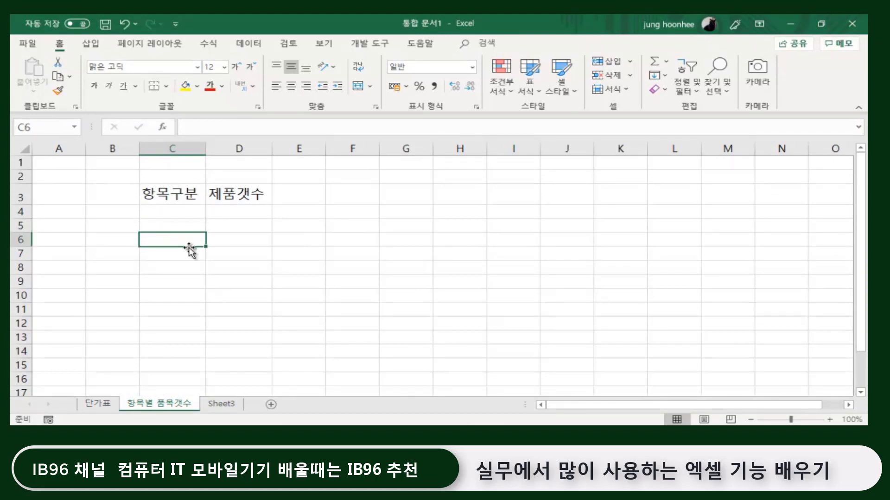
Return to the top of the 단가표 sheet and select the merged 파이류 category cell.
{"action": "left_click", "coordinate": [97, 404]}
{"action": "scroll", "coordinate": [532, 250], "scroll_direction": "up", "scroll_amount": 2}
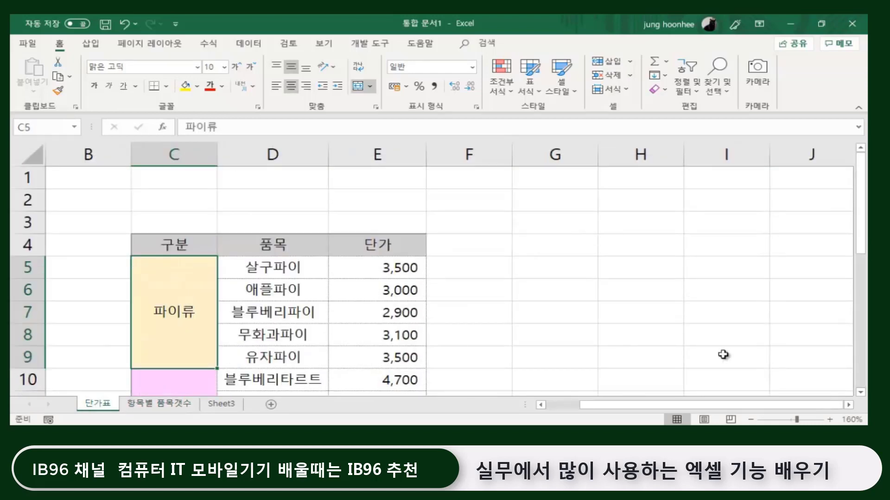
{"action": "left_click", "coordinate": [639, 335]}
{"action": "left_click", "coordinate": [188, 291]}
Unmerge the 파이류 and 타르트 category cells.
{"action": "left_click", "coordinate": [358, 86]}
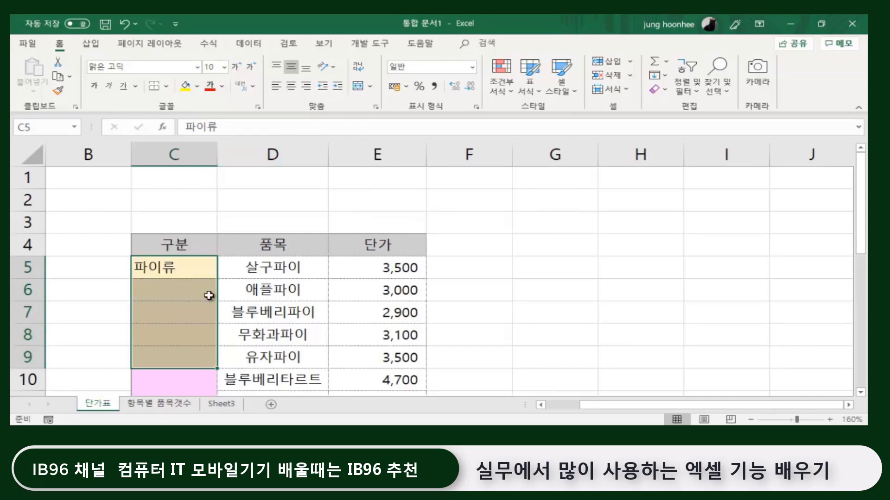
{"action": "scroll", "coordinate": [181, 332], "scroll_direction": "down", "scroll_amount": 2}
{"action": "left_click", "coordinate": [178, 287]}
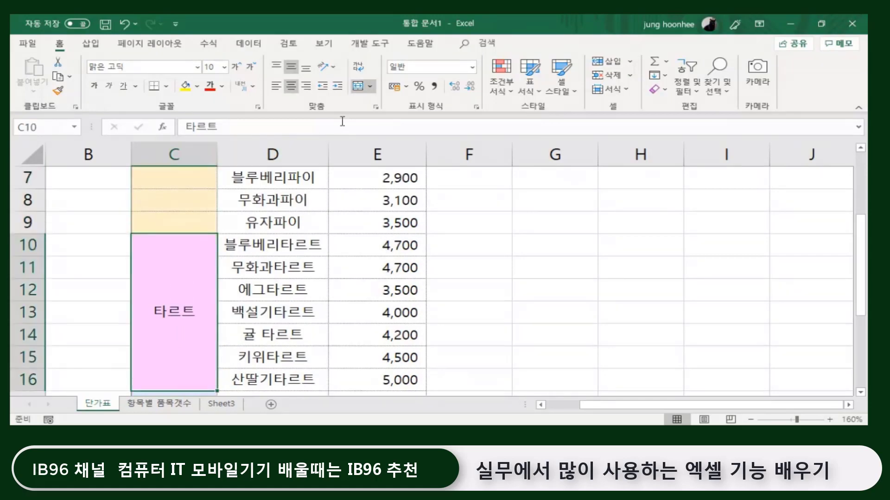
{"action": "left_click", "coordinate": [358, 87]}
Unmerge the 신제품 and 식빵류 category cells, then select C5 holding 파이류.
{"action": "scroll", "coordinate": [254, 373], "scroll_direction": "down", "scroll_amount": 1}
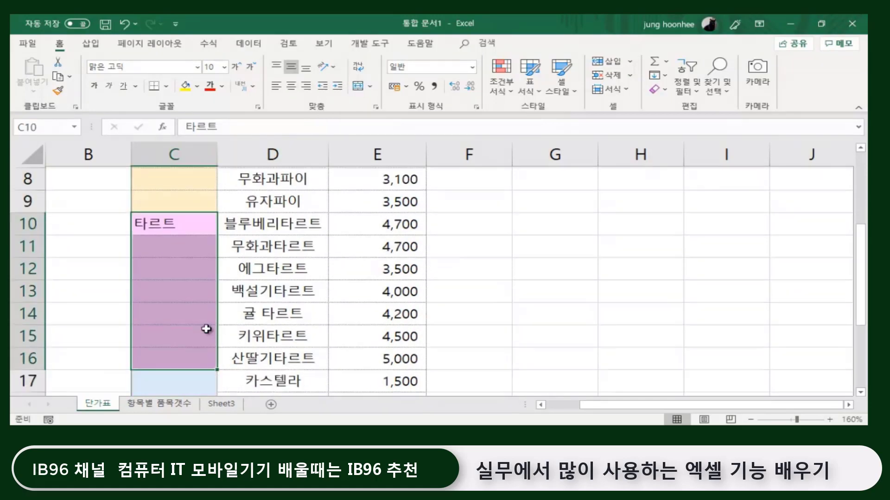
{"action": "scroll", "coordinate": [179, 280], "scroll_direction": "down", "scroll_amount": 2}
{"action": "left_click", "coordinate": [175, 228]}
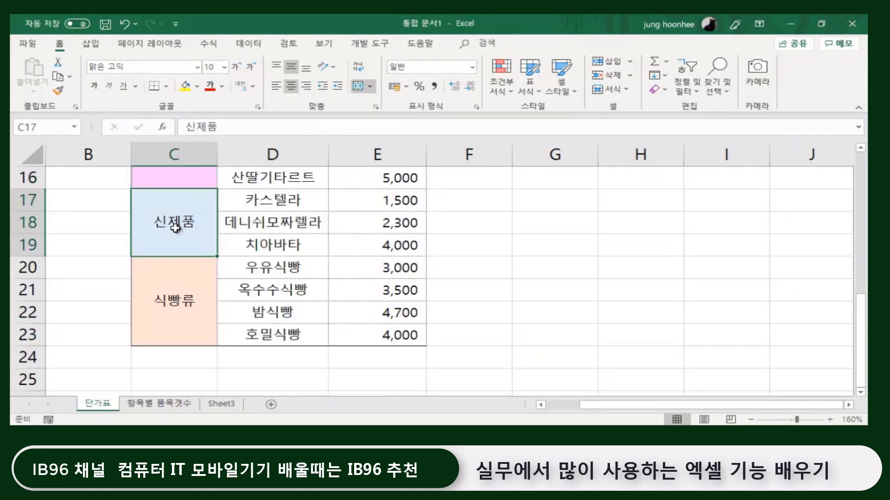
{"action": "left_click", "coordinate": [357, 87]}
{"action": "left_click", "coordinate": [173, 302]}
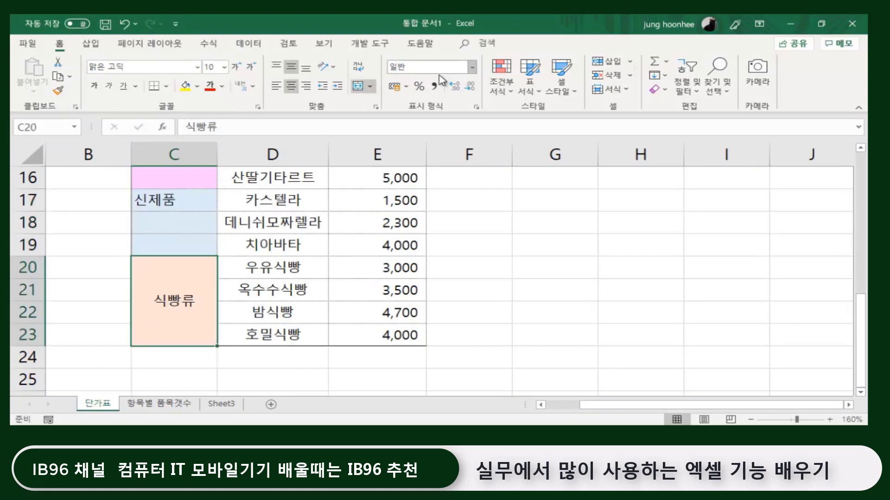
{"action": "left_click", "coordinate": [357, 86]}
{"action": "scroll", "coordinate": [501, 252], "scroll_direction": "up", "scroll_amount": 1}
{"action": "scroll", "coordinate": [501, 252], "scroll_direction": "up", "scroll_amount": 3}
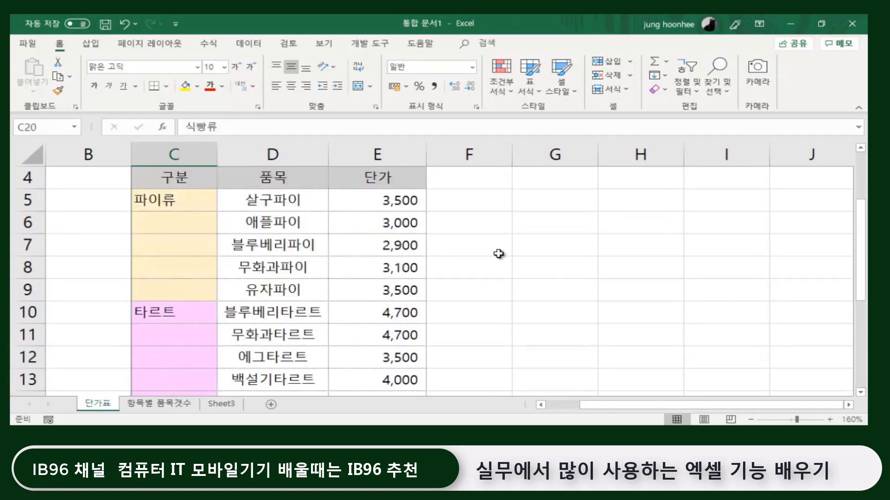
{"action": "left_click", "coordinate": [563, 270]}
{"action": "left_click", "coordinate": [203, 202]}
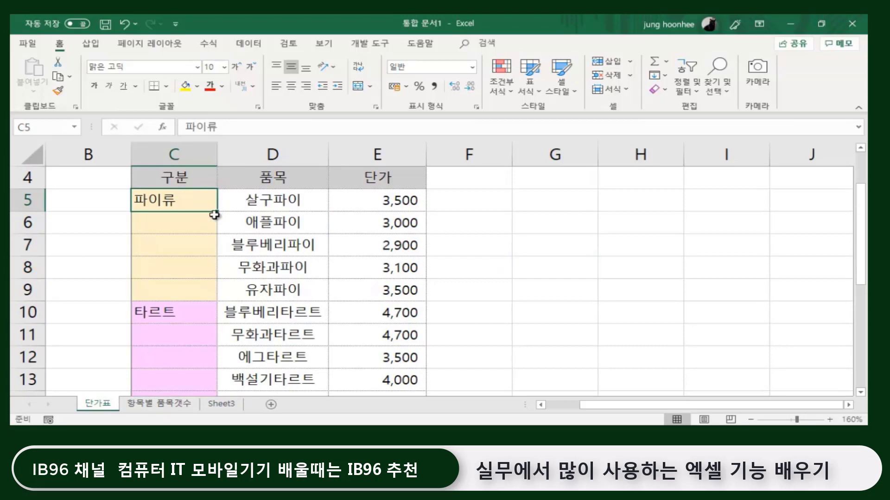
Fill 파이류 down to C9, 타르트 down to C16 and 신제품 down to C19.
{"action": "left_click_drag", "start_coordinate": [217, 213], "coordinate": [209, 302]}
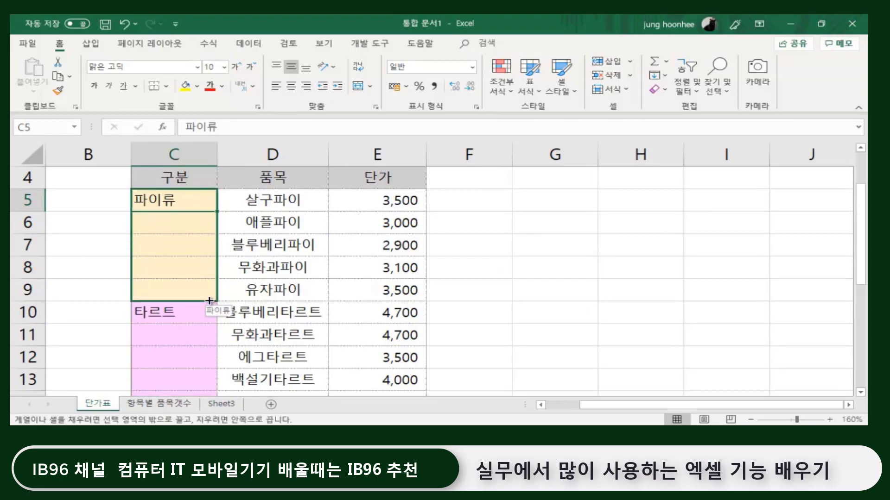
{"action": "left_click", "coordinate": [185, 317]}
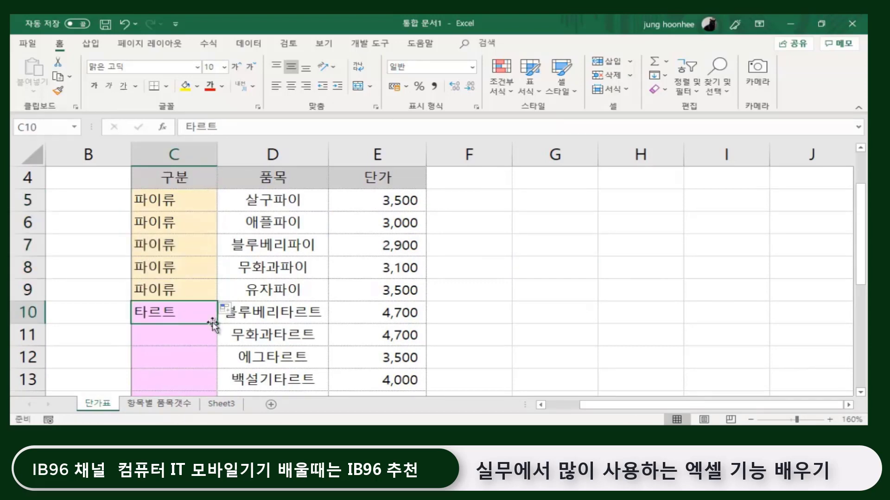
{"action": "left_click_drag", "start_coordinate": [217, 324], "coordinate": [217, 364]}
{"action": "scroll", "coordinate": [317, 304], "scroll_direction": "down", "scroll_amount": 1}
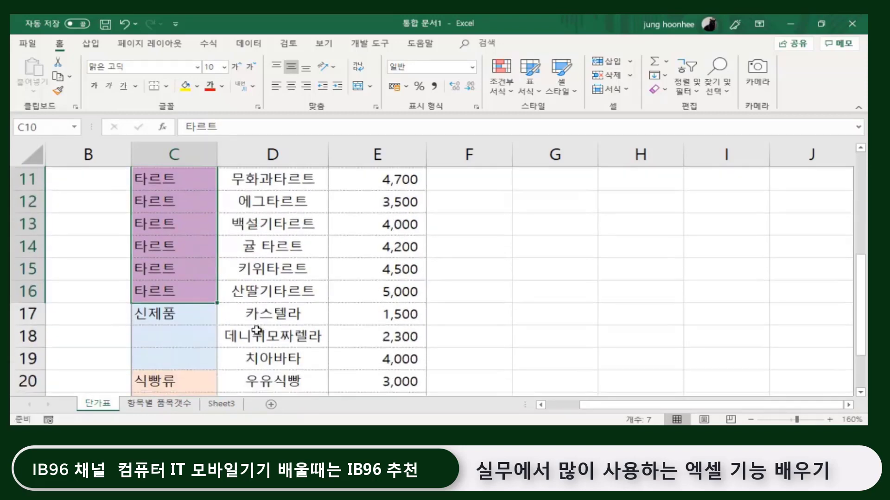
{"action": "left_click", "coordinate": [163, 315]}
{"action": "left_click_drag", "start_coordinate": [218, 323], "coordinate": [214, 366]}
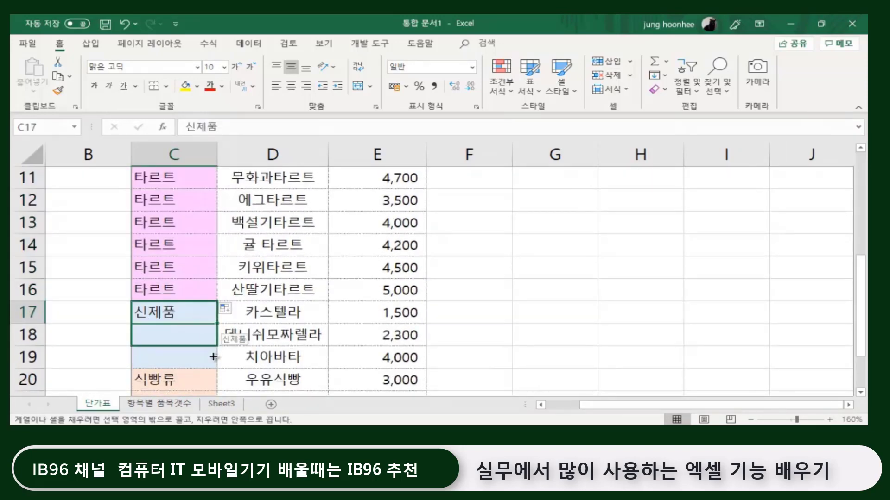
Fill 식빵류 down to C23, then select the completed category column.
{"action": "scroll", "coordinate": [204, 220], "scroll_direction": "down", "scroll_amount": 3}
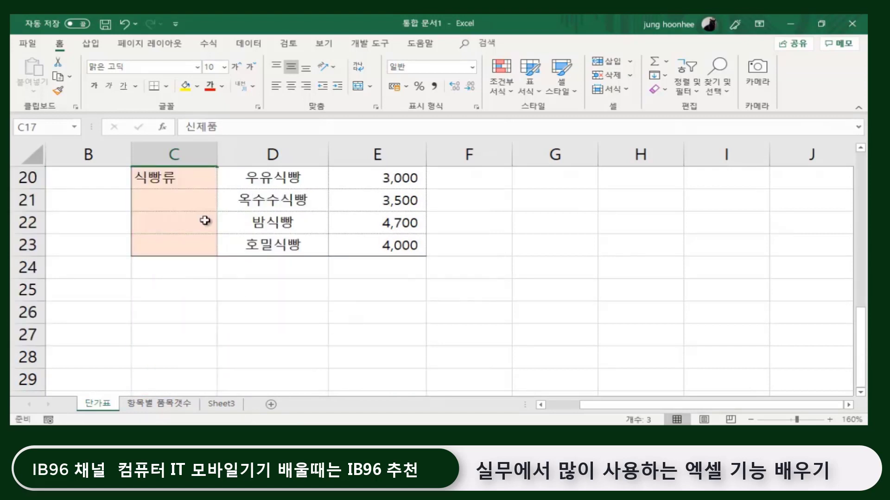
{"action": "left_click", "coordinate": [188, 184]}
{"action": "left_click_drag", "start_coordinate": [219, 189], "coordinate": [217, 254]}
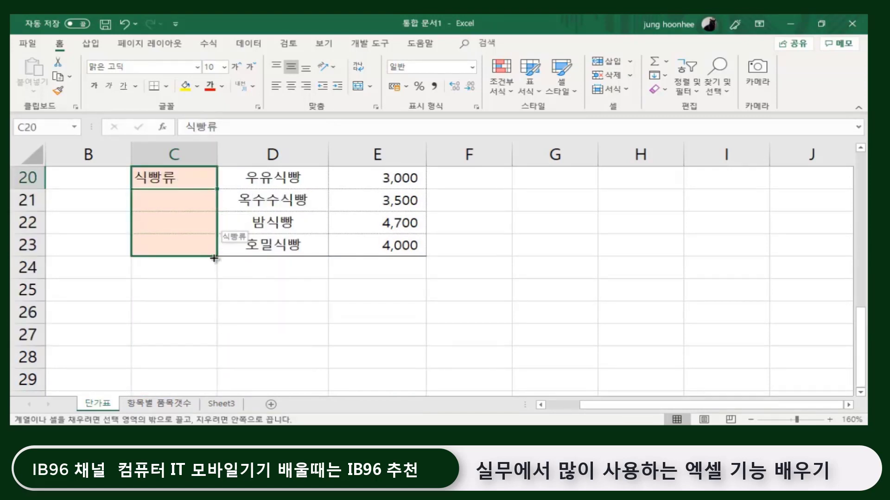
{"action": "left_click", "coordinate": [558, 268]}
{"action": "scroll", "coordinate": [457, 269], "scroll_direction": "up", "scroll_amount": 3}
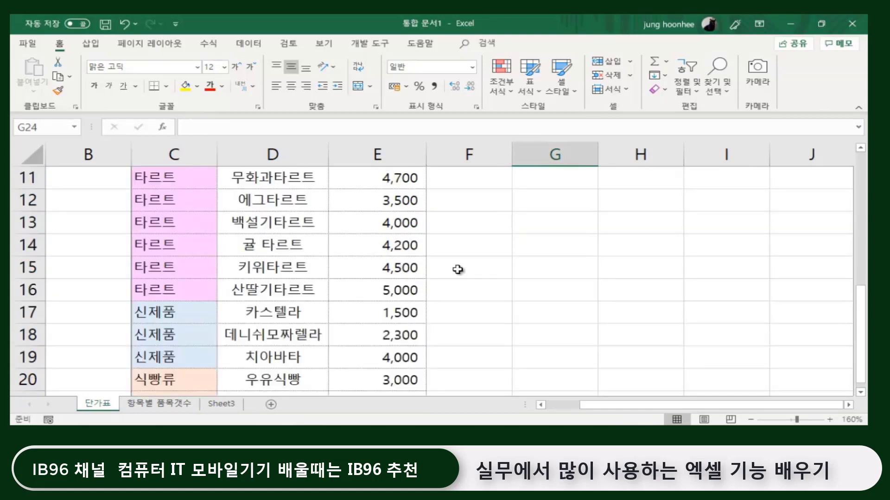
{"action": "scroll", "coordinate": [457, 269], "scroll_direction": "up", "scroll_amount": 1}
{"action": "scroll", "coordinate": [459, 269], "scroll_direction": "up", "scroll_amount": 1}
{"action": "scroll", "coordinate": [423, 284], "scroll_direction": "up", "scroll_amount": 2}
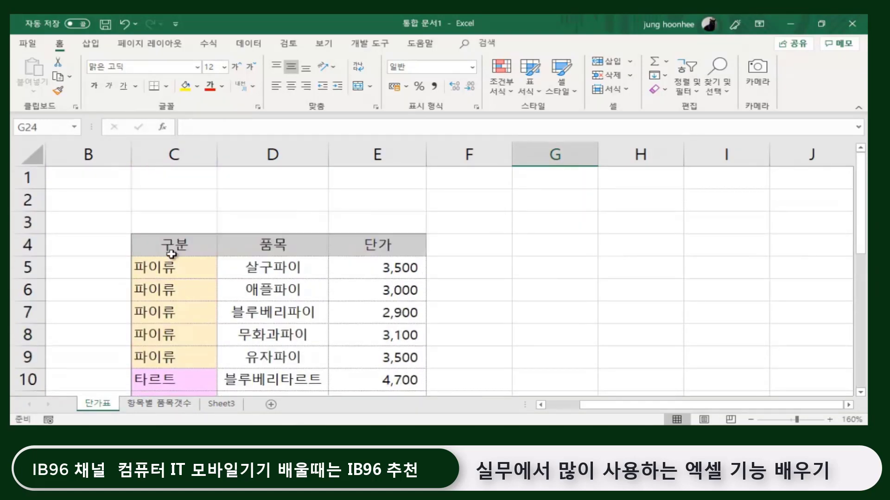
{"action": "left_click_drag", "start_coordinate": [173, 264], "coordinate": [172, 353]}
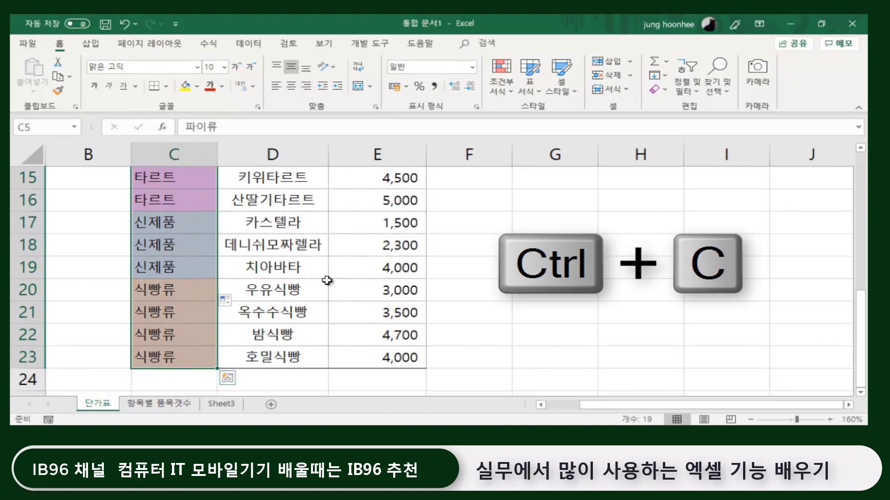
Copy category names C5:C23 from 단가표 and paste them at C4 of 항목별 품목갯수.
{"action": "key", "text": "ctrl+c"}
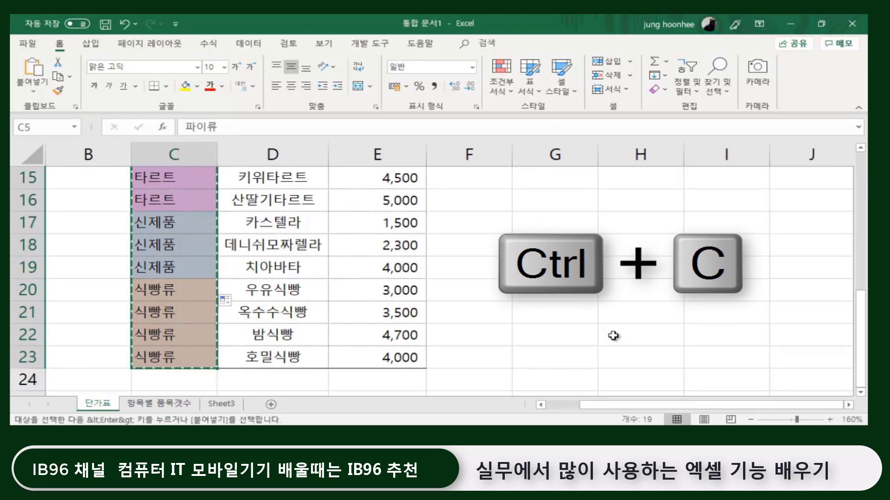
{"action": "left_click", "coordinate": [171, 407]}
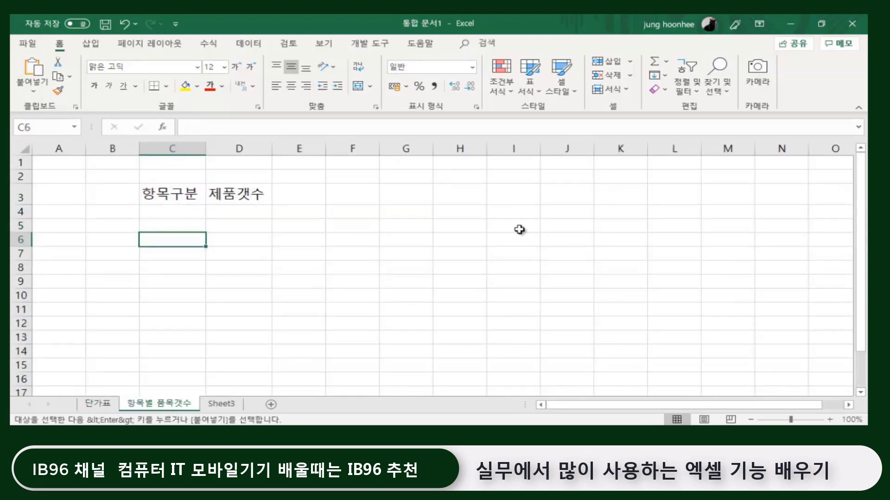
{"action": "left_click", "coordinate": [176, 214]}
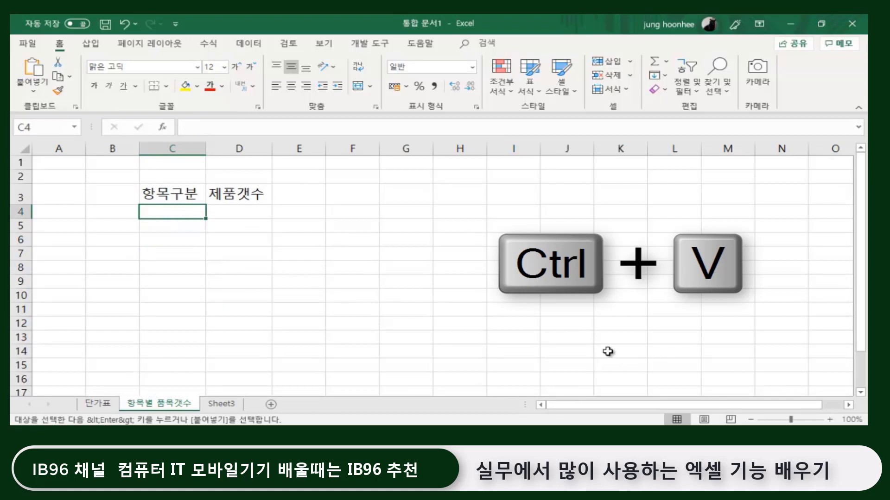
{"action": "key", "text": "ctrl+v"}
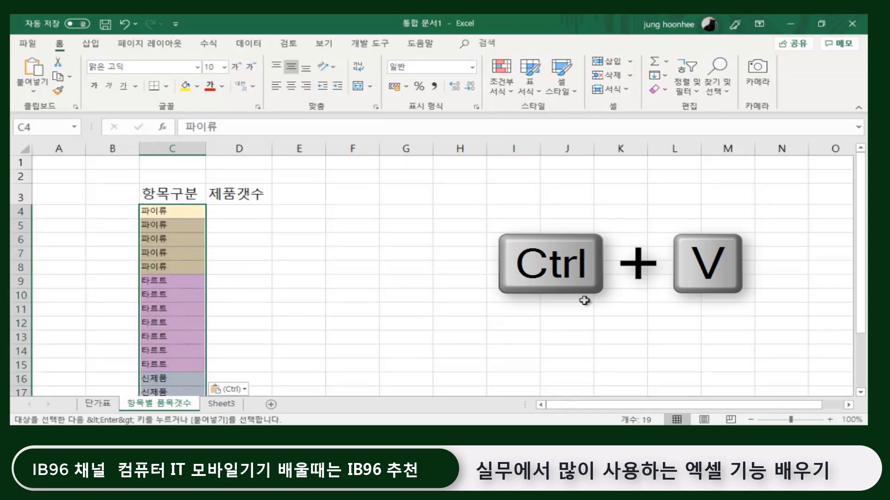
{"action": "scroll", "coordinate": [230, 301], "scroll_direction": "down", "scroll_amount": 1}
{"action": "scroll", "coordinate": [231, 301], "scroll_direction": "down", "scroll_amount": 2}
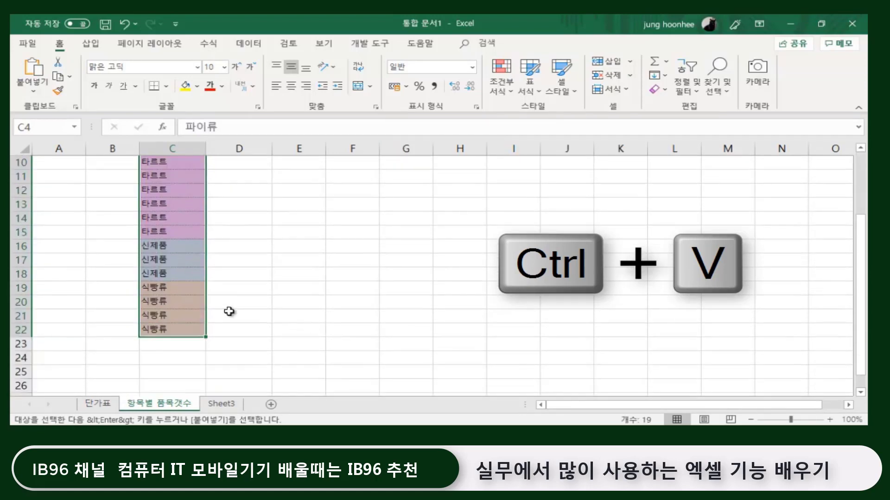
{"action": "scroll", "coordinate": [231, 302], "scroll_direction": "up", "scroll_amount": 2}
{"action": "scroll", "coordinate": [229, 313], "scroll_direction": "up", "scroll_amount": 1}
{"action": "scroll", "coordinate": [229, 313], "scroll_direction": "up", "scroll_amount": 1}
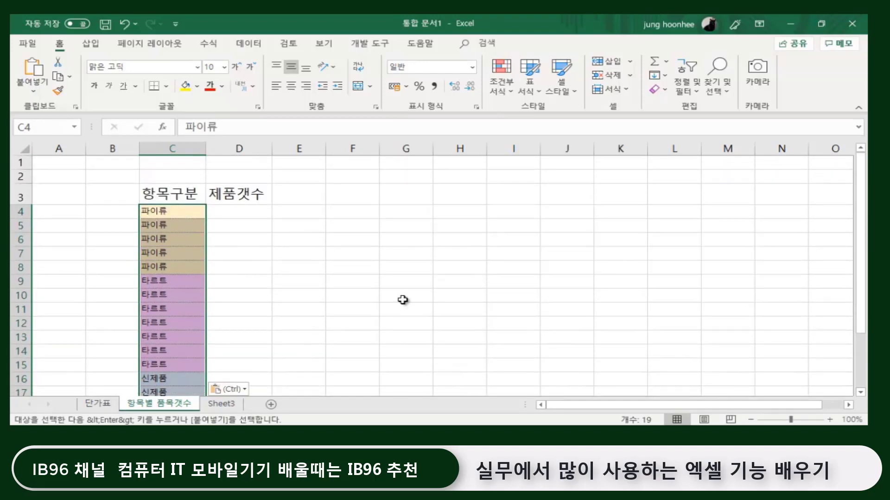
{"action": "scroll", "coordinate": [316, 349], "scroll_direction": "up", "scroll_amount": 2, "text": "ctrl"}
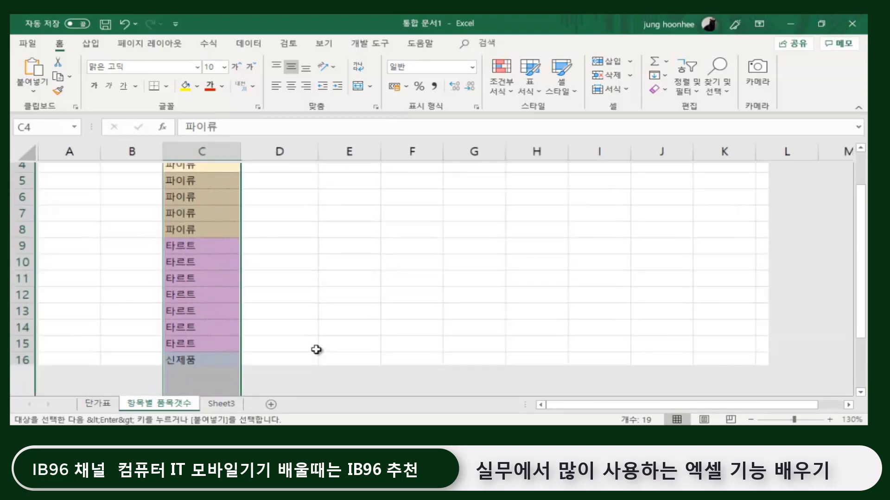
{"action": "scroll", "coordinate": [434, 306], "scroll_direction": "up", "scroll_amount": 1}
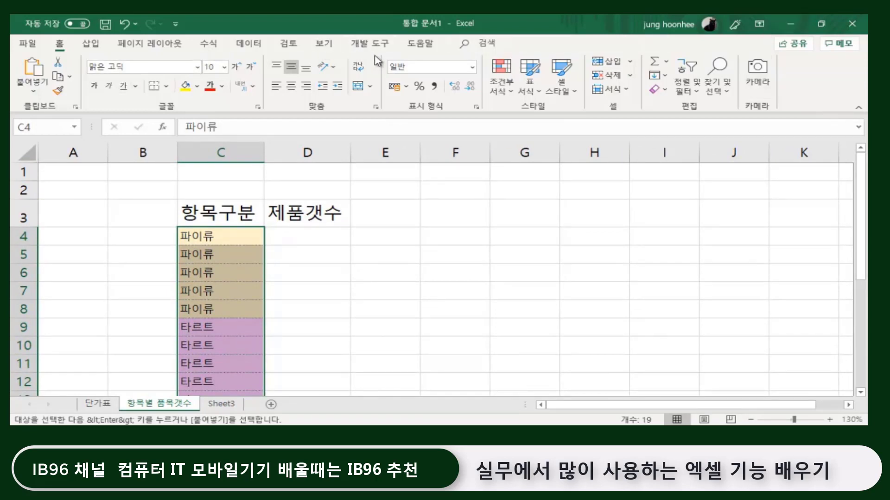
Remove duplicate entries from column C, keeping 파이류, 타르트, 신제품, 식빵류 in C4:C7.
{"action": "left_click", "coordinate": [248, 45]}
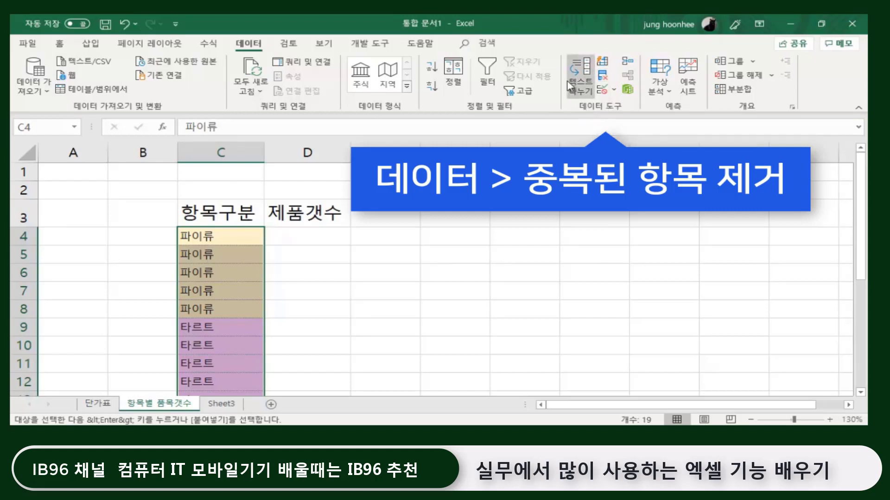
{"action": "left_click", "coordinate": [603, 77]}
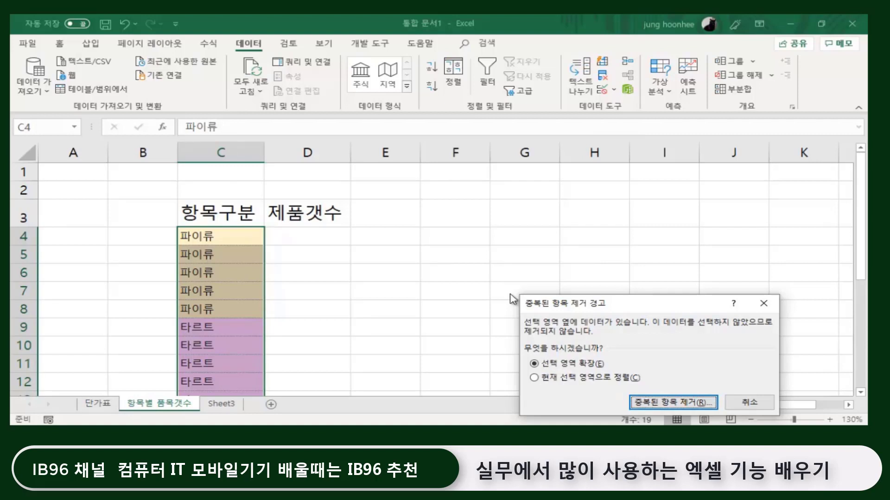
{"action": "left_click_drag", "start_coordinate": [654, 309], "coordinate": [436, 194]}
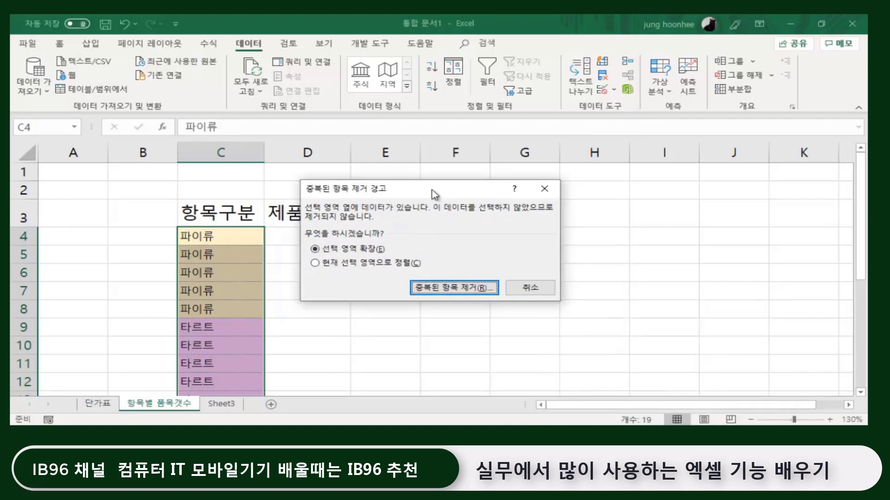
{"action": "left_click", "coordinate": [462, 289]}
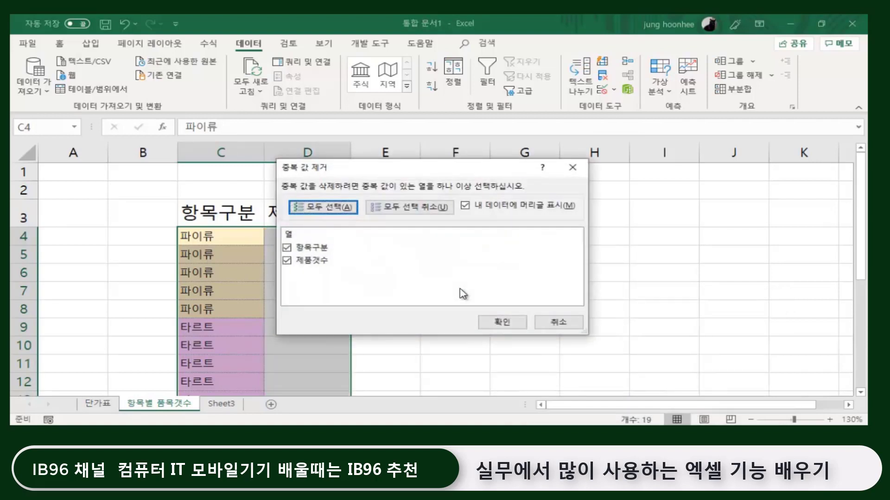
{"action": "left_click", "coordinate": [504, 326]}
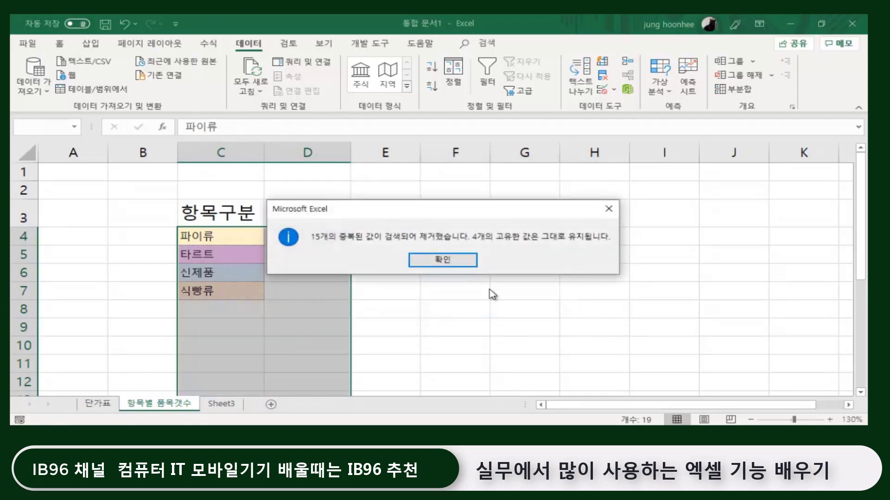
{"action": "left_click", "coordinate": [444, 259]}
{"action": "left_click", "coordinate": [478, 275]}
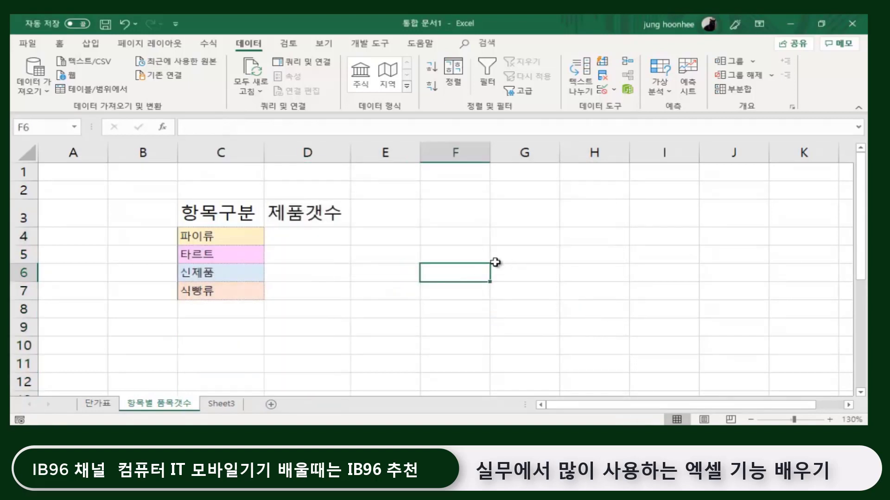
{"action": "left_click", "coordinate": [289, 304]}
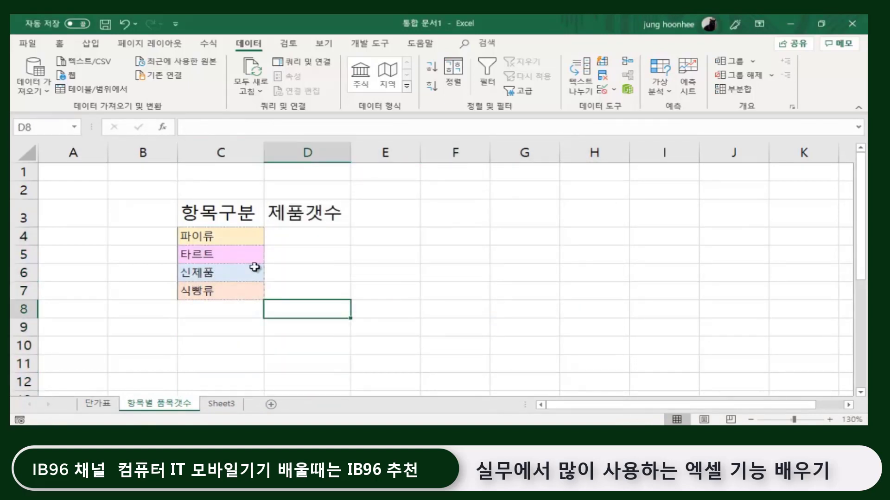
Switch to the 단가표 price sheet and clear the category column selection.
{"action": "key", "text": "Right"}
{"action": "key", "text": "Right"}
{"action": "left_click", "coordinate": [164, 367]}
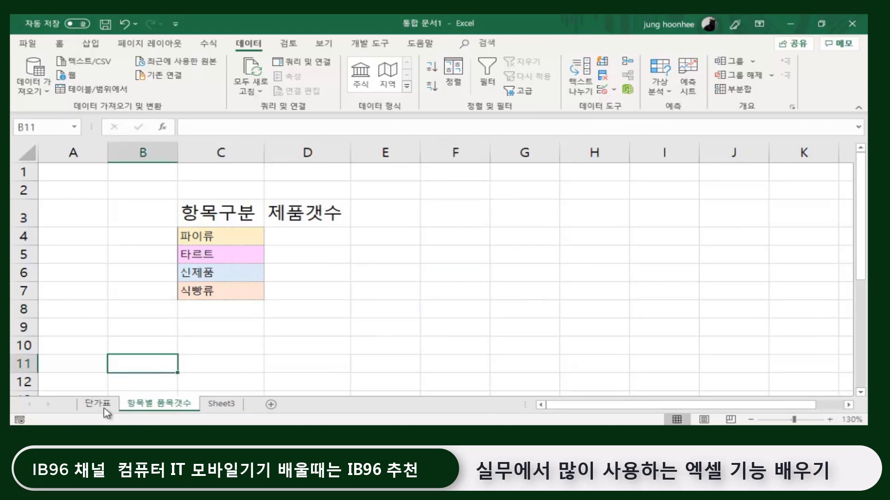
{"action": "left_click", "coordinate": [98, 403]}
{"action": "scroll", "coordinate": [326, 227], "scroll_direction": "up", "scroll_amount": 5}
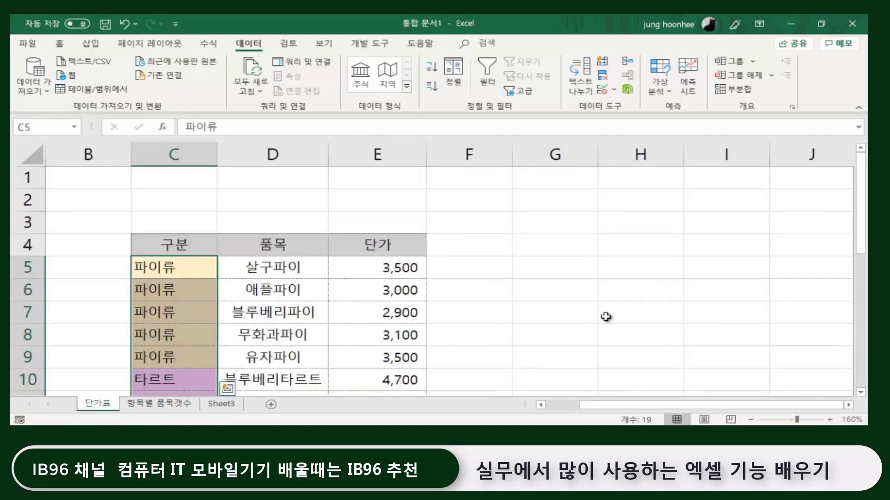
{"action": "left_click", "coordinate": [574, 292]}
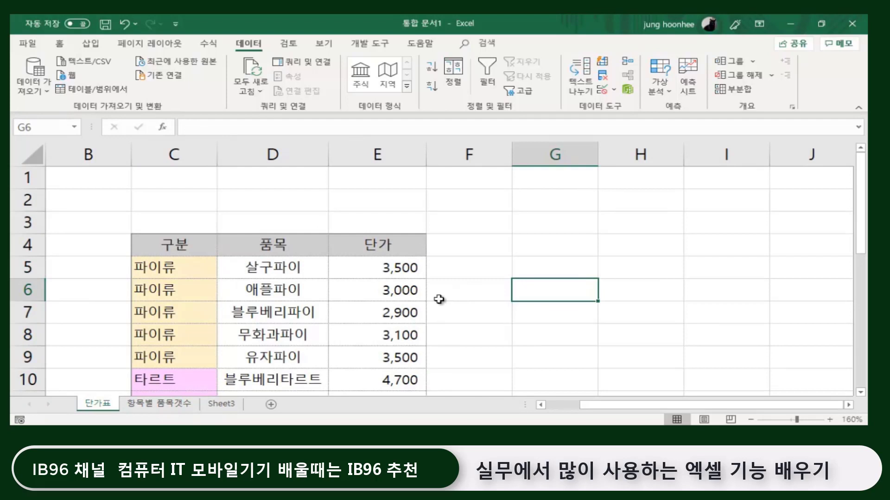
On 항목별 품목갯수, select the 신제품, 식빵류 and 파이류 category and count cells.
{"action": "left_click", "coordinate": [161, 404]}
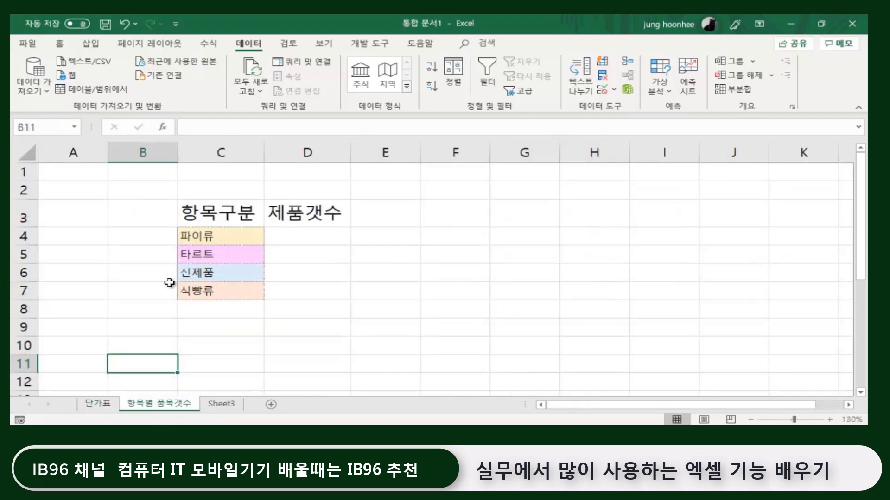
{"action": "left_click", "coordinate": [203, 276]}
{"action": "left_click", "coordinate": [206, 289]}
{"action": "left_click", "coordinate": [324, 286]}
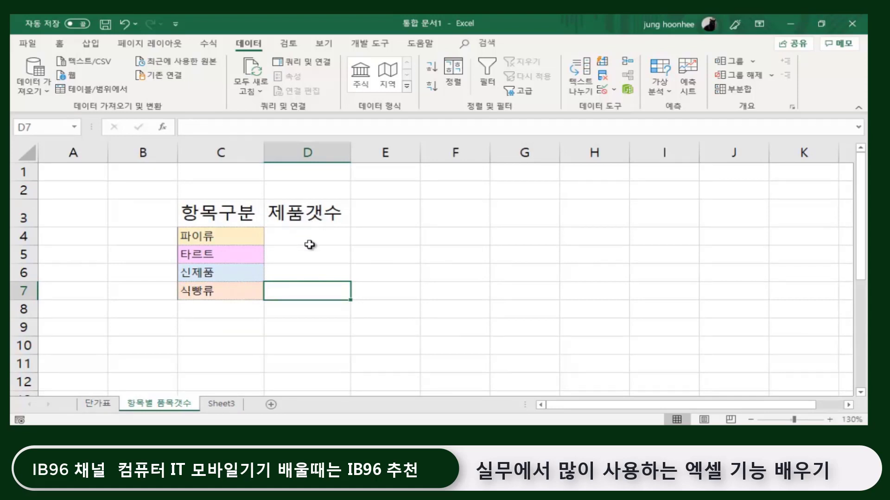
{"action": "left_click", "coordinate": [308, 241]}
{"action": "left_click", "coordinate": [215, 238]}
{"action": "left_click", "coordinate": [306, 234]}
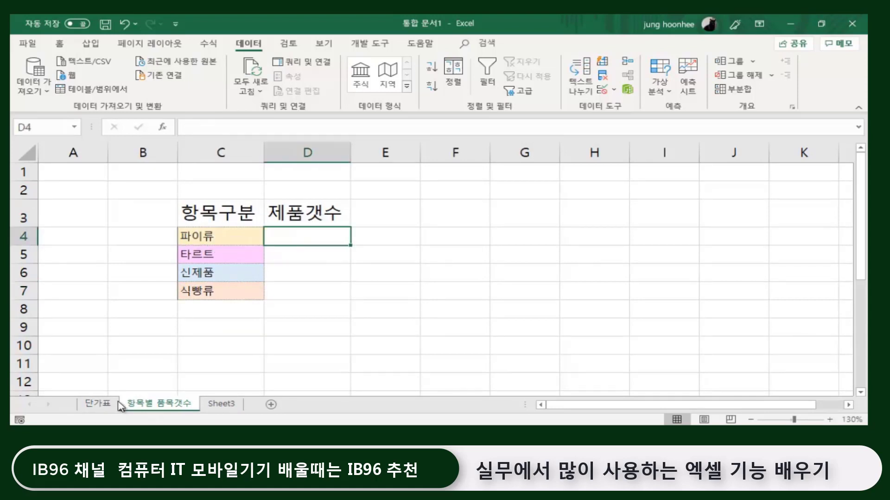
On 단가표, step through the 파이류 entries in the category column.
{"action": "left_click", "coordinate": [99, 403]}
{"action": "left_click", "coordinate": [183, 272]}
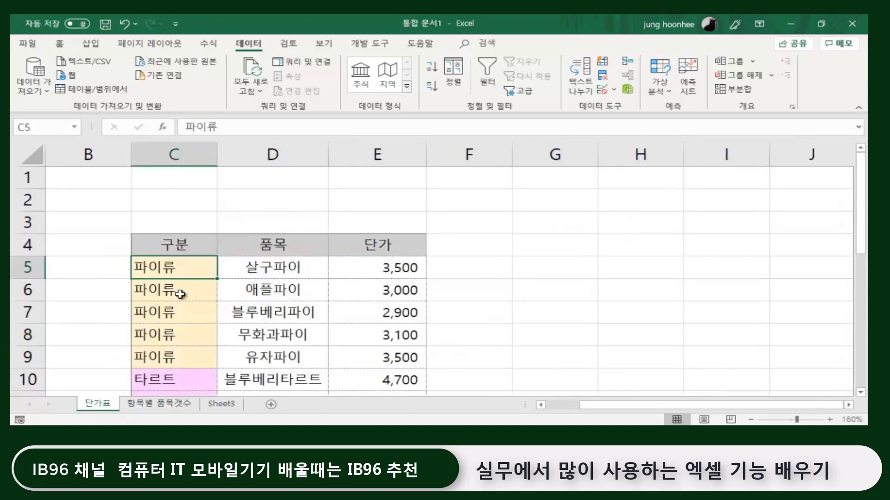
{"action": "left_click", "coordinate": [179, 291]}
{"action": "left_click", "coordinate": [178, 313]}
{"action": "left_click", "coordinate": [177, 335]}
{"action": "left_click", "coordinate": [177, 361]}
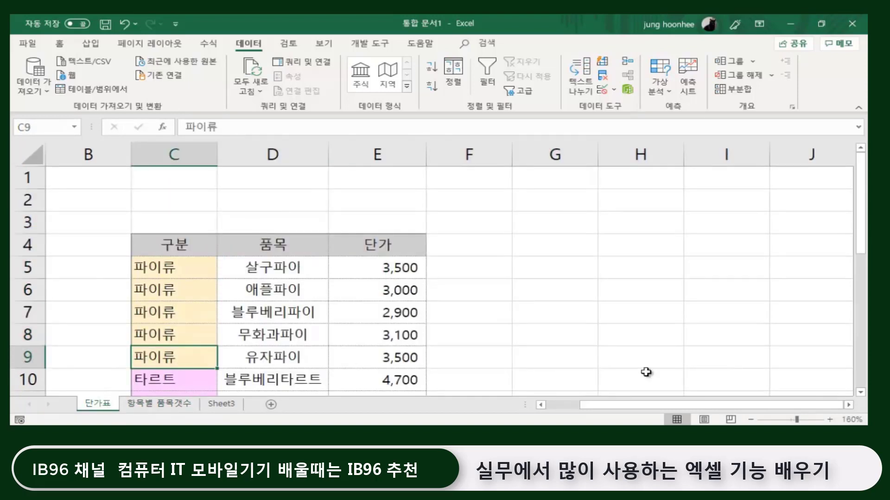
Back on 항목별 품목갯수, select the 파이류 count cell and show the formula tools.
{"action": "left_click", "coordinate": [183, 404]}
{"action": "left_click", "coordinate": [483, 284]}
{"action": "left_click", "coordinate": [315, 239]}
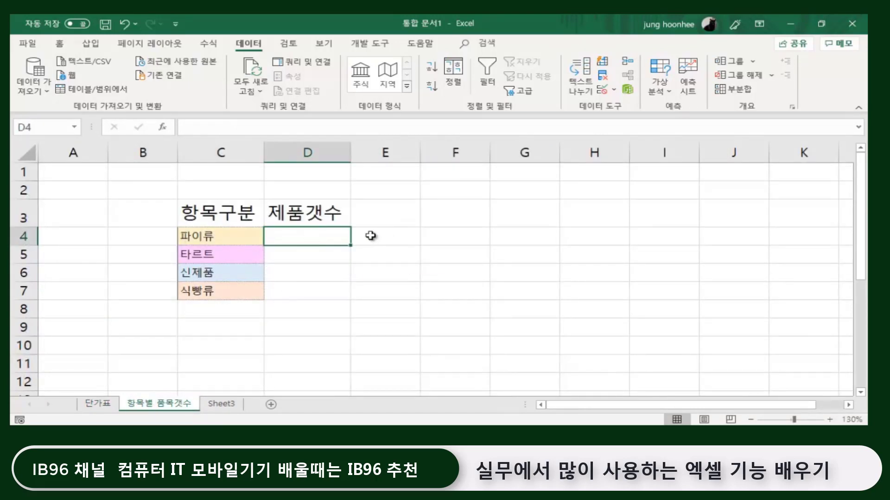
{"action": "left_click", "coordinate": [207, 47]}
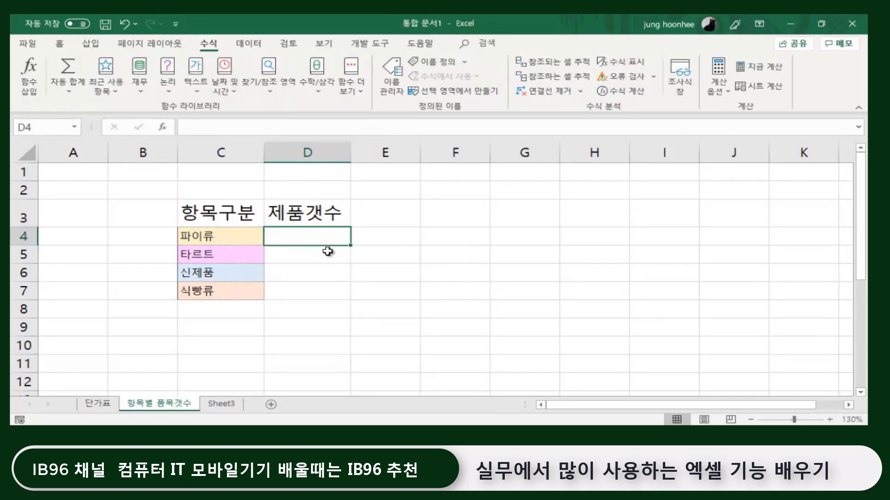
Return to 단가표 and scroll through the price table's category column.
{"action": "left_click", "coordinate": [98, 404]}
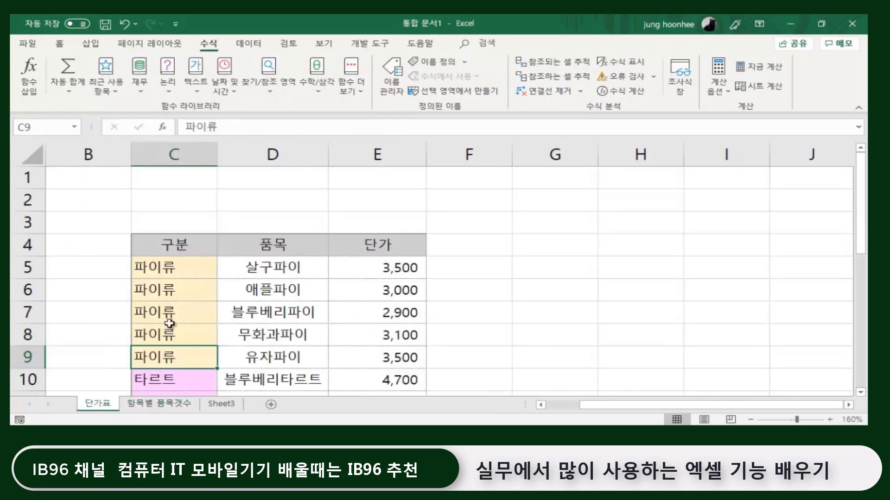
{"action": "scroll", "coordinate": [169, 284], "scroll_direction": "down", "scroll_amount": 1}
{"action": "scroll", "coordinate": [171, 286], "scroll_direction": "down", "scroll_amount": 2}
{"action": "scroll", "coordinate": [185, 324], "scroll_direction": "down", "scroll_amount": 3}
{"action": "scroll", "coordinate": [188, 347], "scroll_direction": "up", "scroll_amount": 4}
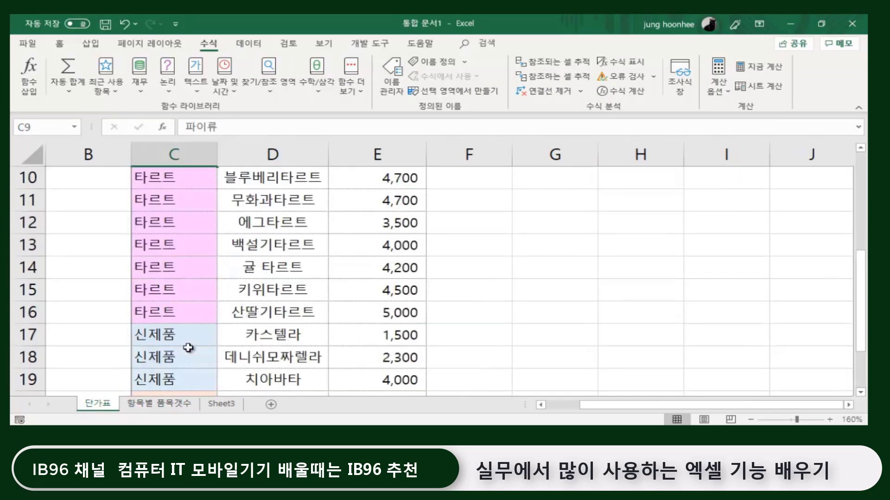
{"action": "scroll", "coordinate": [188, 348], "scroll_direction": "up", "scroll_amount": 3}
{"action": "scroll", "coordinate": [188, 348], "scroll_direction": "down", "scroll_amount": 4}
{"action": "scroll", "coordinate": [188, 348], "scroll_direction": "up", "scroll_amount": 4}
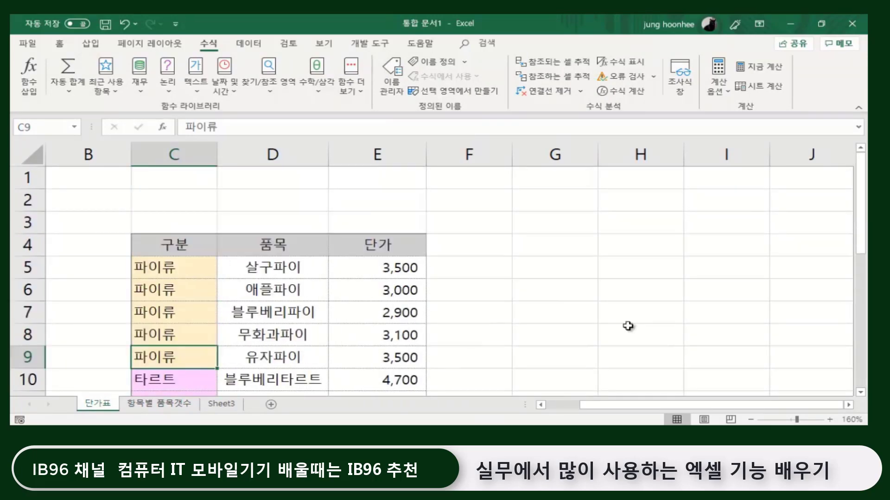
Enter =COUNTA(C5:C23) in G5 to confirm the table holds 19 category entries.
{"action": "left_click", "coordinate": [581, 261]}
{"action": "type", "text": "="}
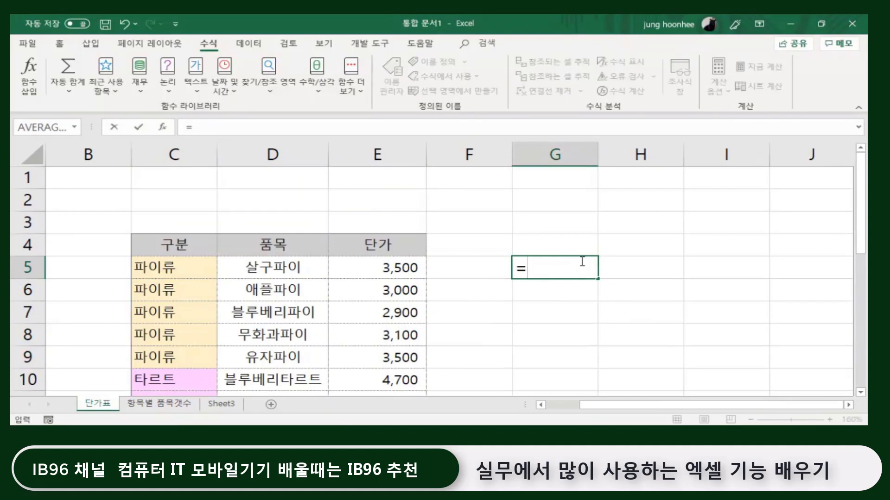
{"action": "type", "text": "채ㅕㅜ"}
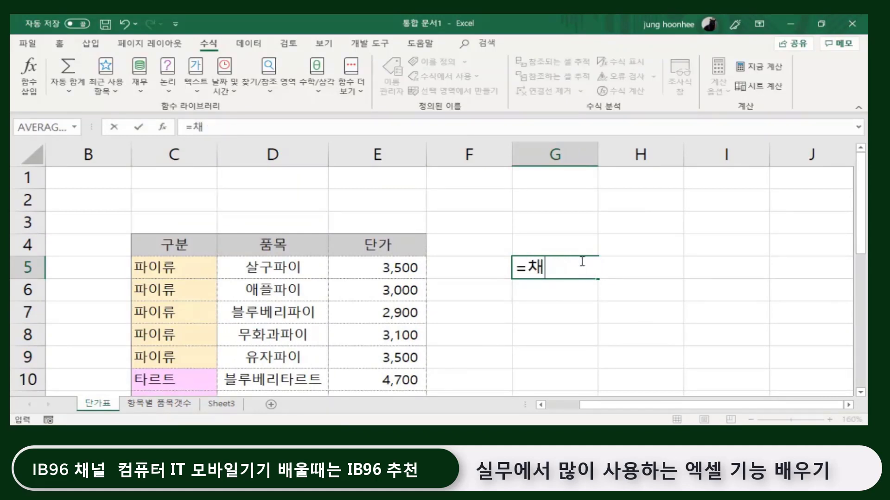
{"action": "key", "text": "BackSpace"}
{"action": "type", "text": "COUNTA"}
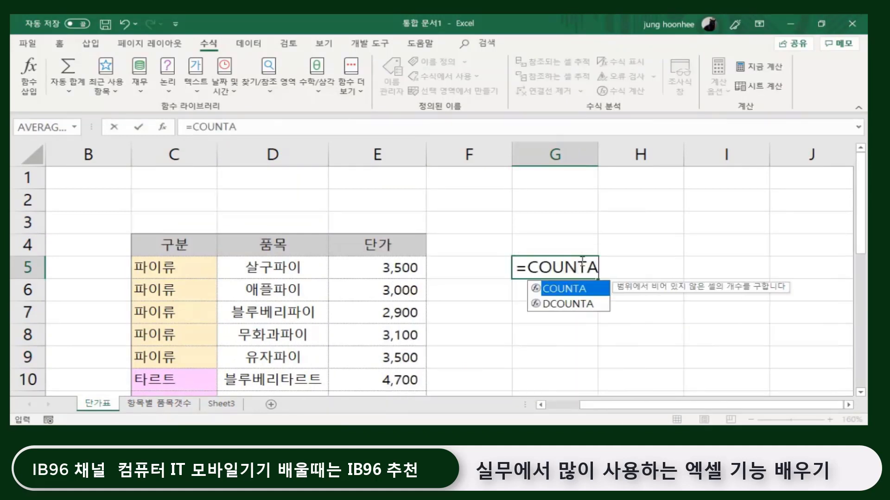
{"action": "type", "text": "("}
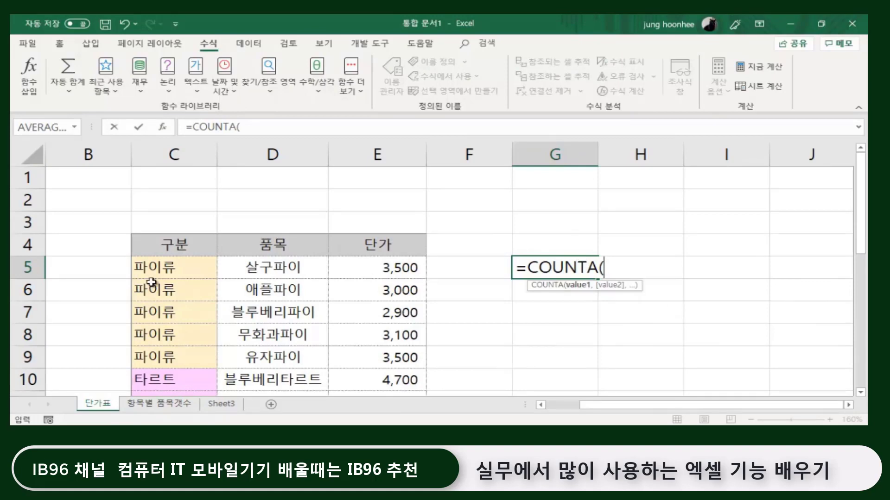
{"action": "left_click", "coordinate": [165, 267]}
{"action": "left_click_drag", "start_coordinate": [165, 267], "coordinate": [173, 392]}
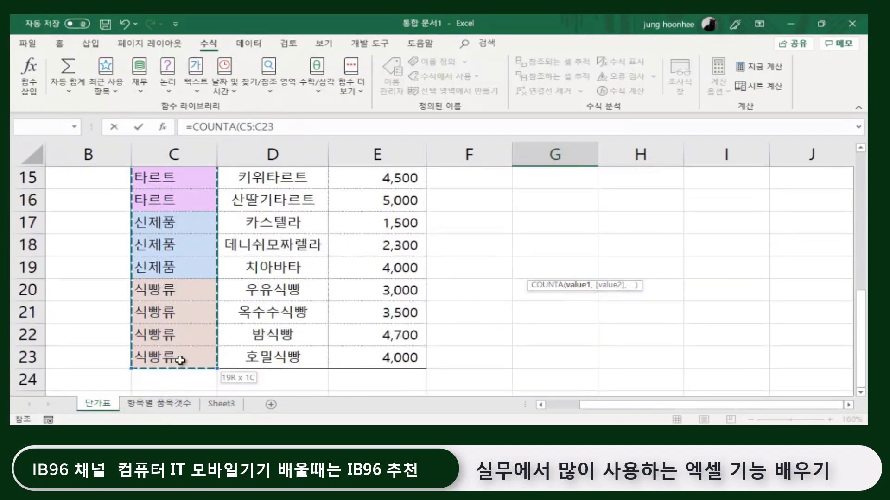
{"action": "left_click_drag", "start_coordinate": [172, 391], "coordinate": [248, 368]}
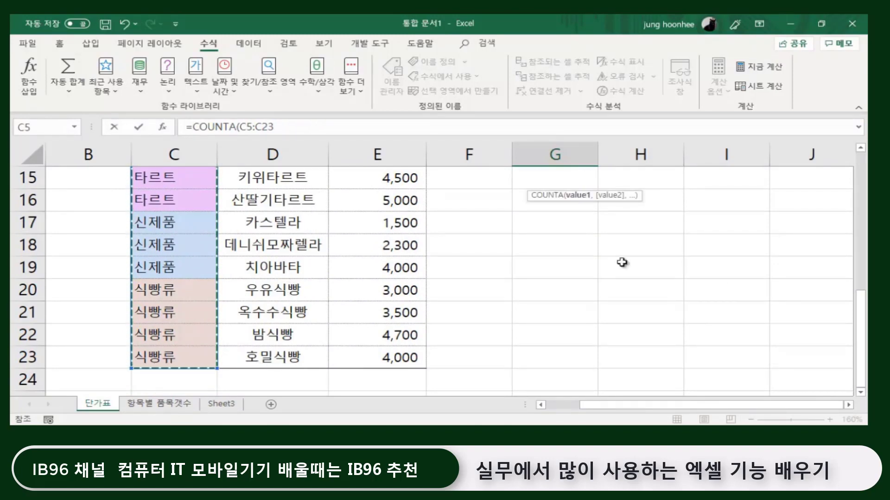
{"action": "type", "text": ")"}
{"action": "key", "text": "Return"}
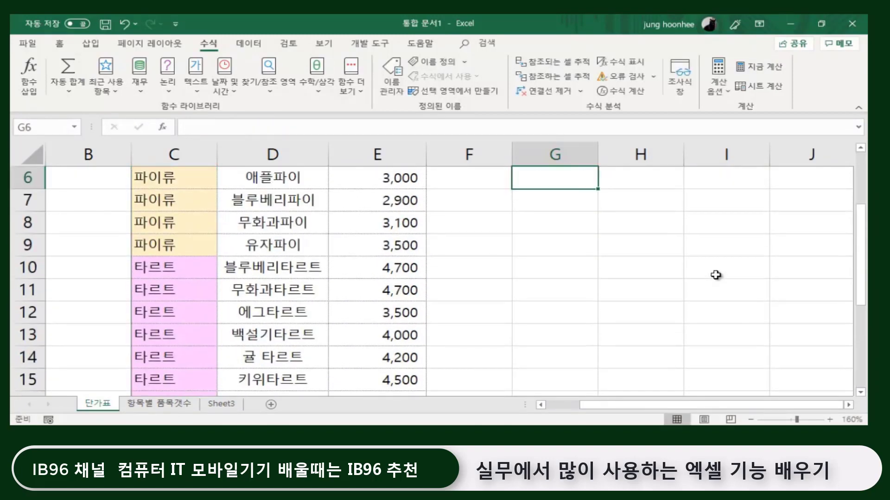
Delete the test count from G5.
{"action": "scroll", "coordinate": [716, 274], "scroll_direction": "up", "scroll_amount": 2}
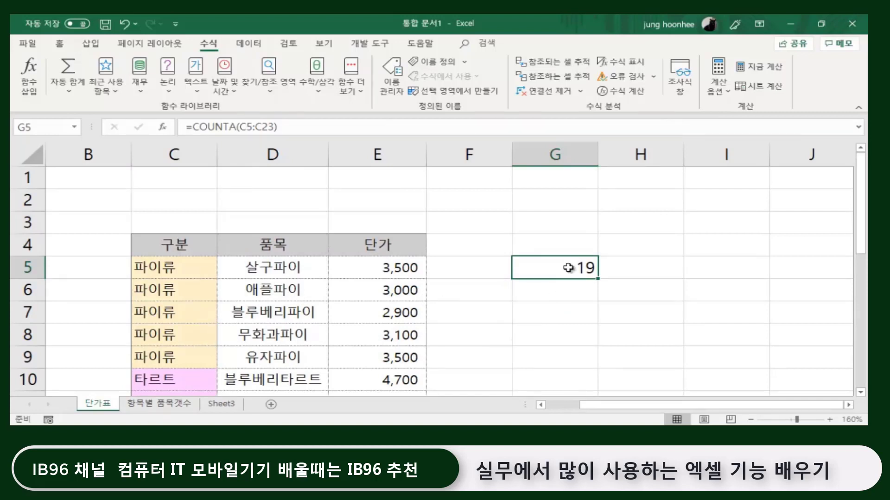
{"action": "key", "text": "Delete"}
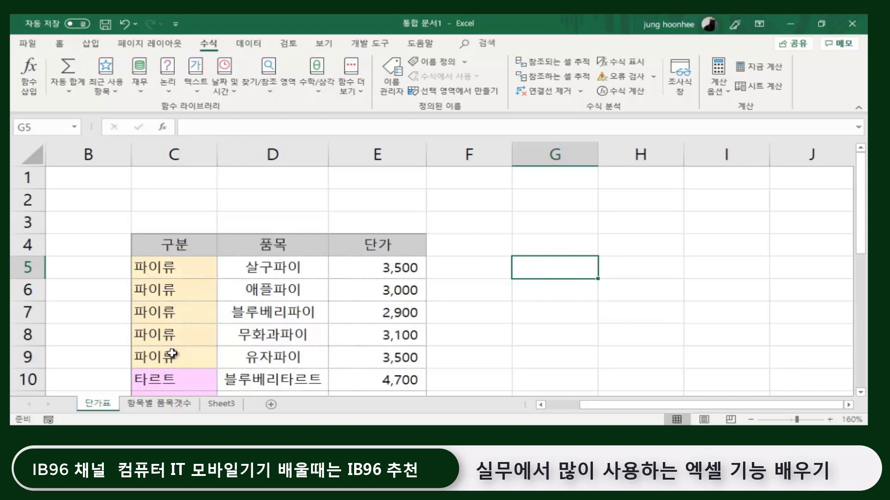
{"action": "scroll", "coordinate": [173, 353], "scroll_direction": "down", "scroll_amount": 2}
Select D4 beside 파이류 and insert COUNTIF from More Functions > Statistical.
{"action": "left_click", "coordinate": [173, 409]}
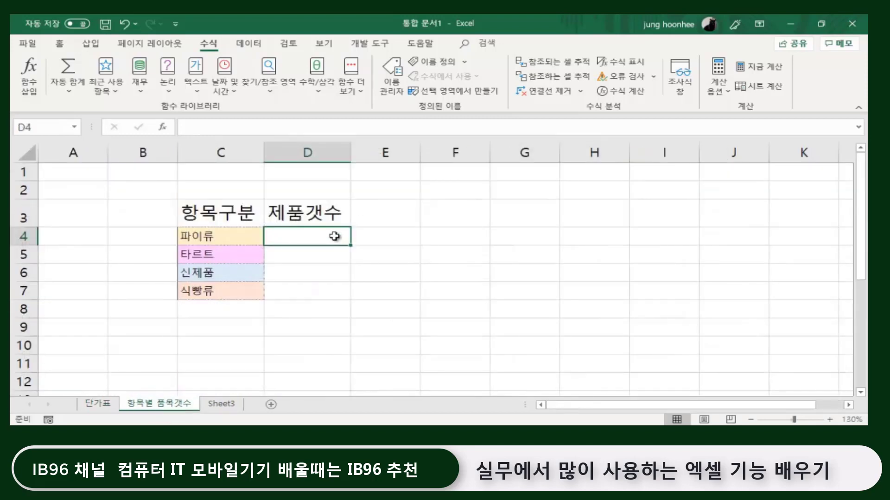
{"action": "left_click", "coordinate": [335, 274]}
{"action": "left_click", "coordinate": [305, 237]}
{"action": "left_click", "coordinate": [360, 95]}
{"action": "mouse_move", "coordinate": [369, 110]}
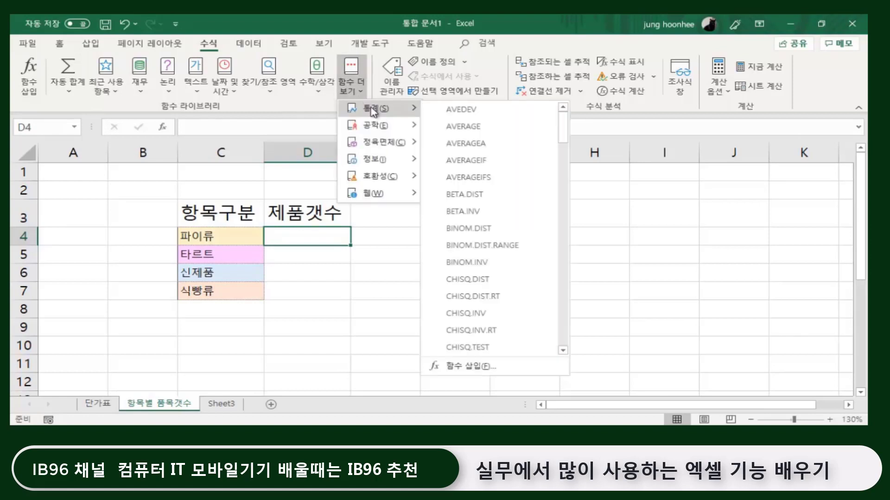
{"action": "scroll", "coordinate": [517, 227], "scroll_direction": "down", "scroll_amount": 2}
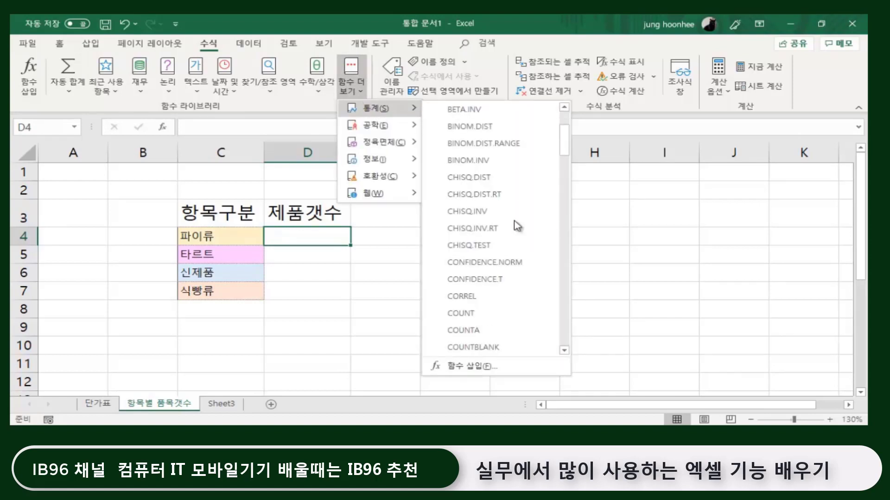
{"action": "scroll", "coordinate": [517, 275], "scroll_direction": "down", "scroll_amount": 1}
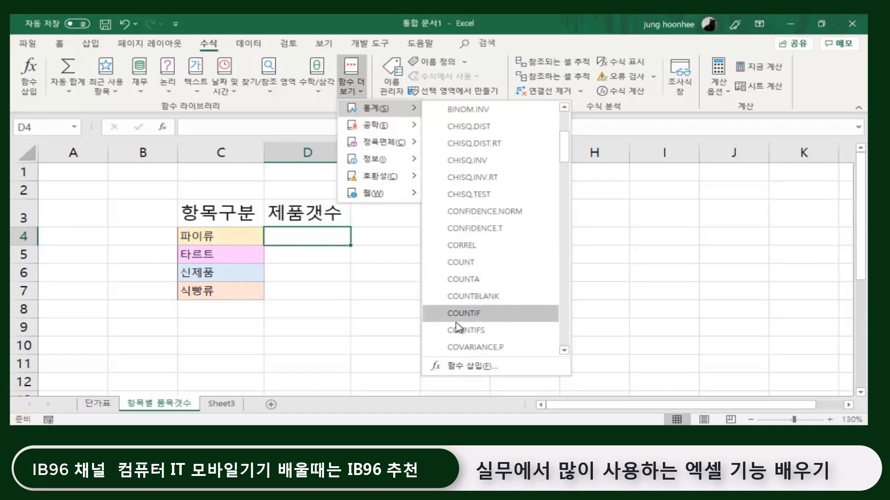
{"action": "mouse_move", "coordinate": [459, 313]}
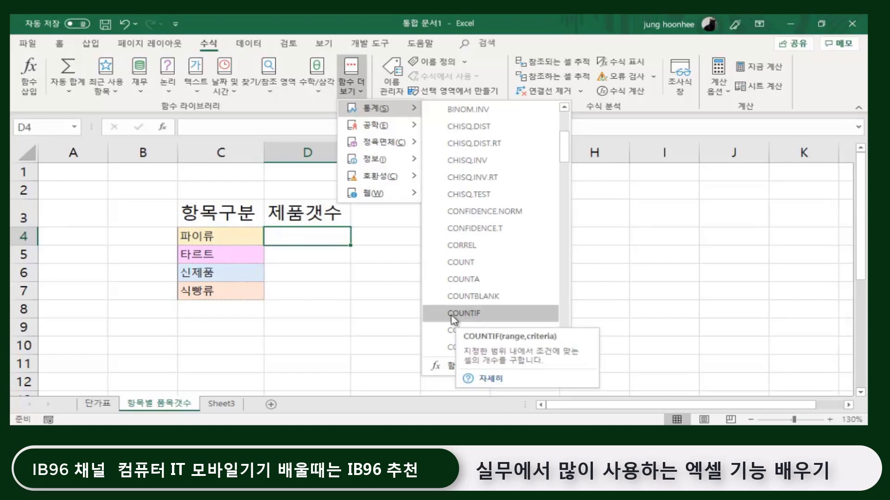
{"action": "left_click", "coordinate": [478, 318]}
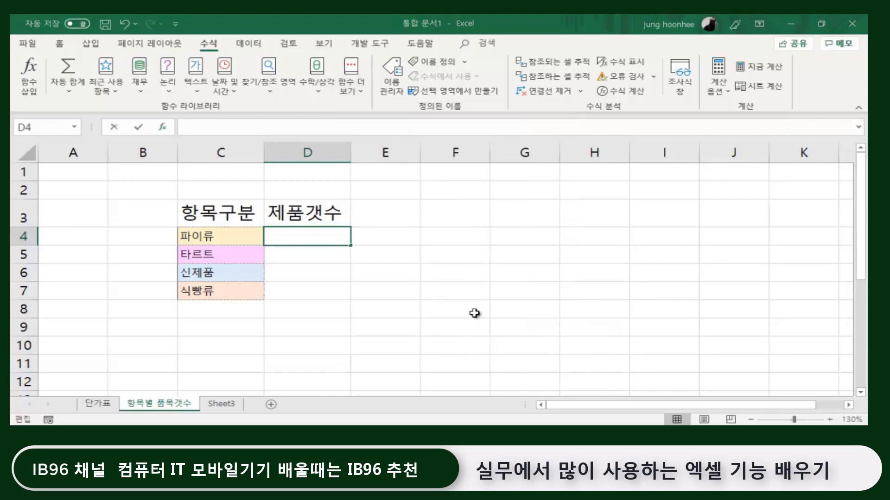
Set COUNTIF's range to 단가표!$C$5:$C$23 and criteria to C4, giving 5 in D4.
{"action": "left_click_drag", "start_coordinate": [381, 165], "coordinate": [446, 165]}
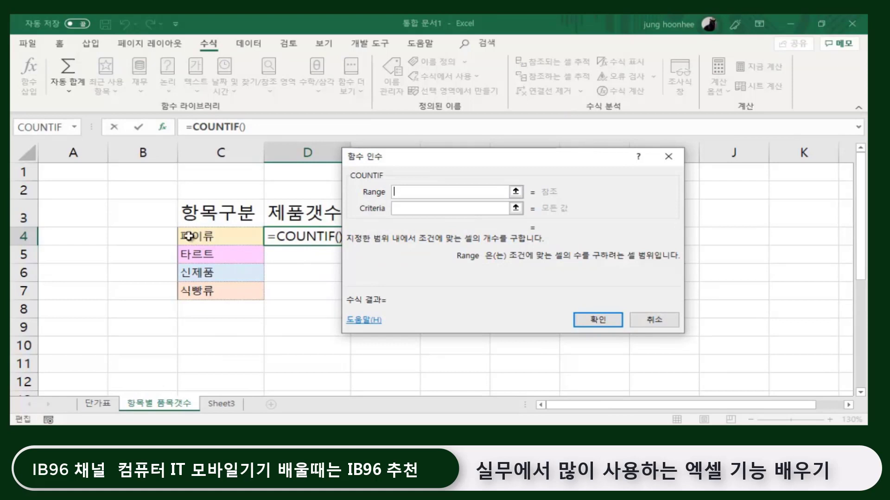
{"action": "left_click", "coordinate": [98, 406]}
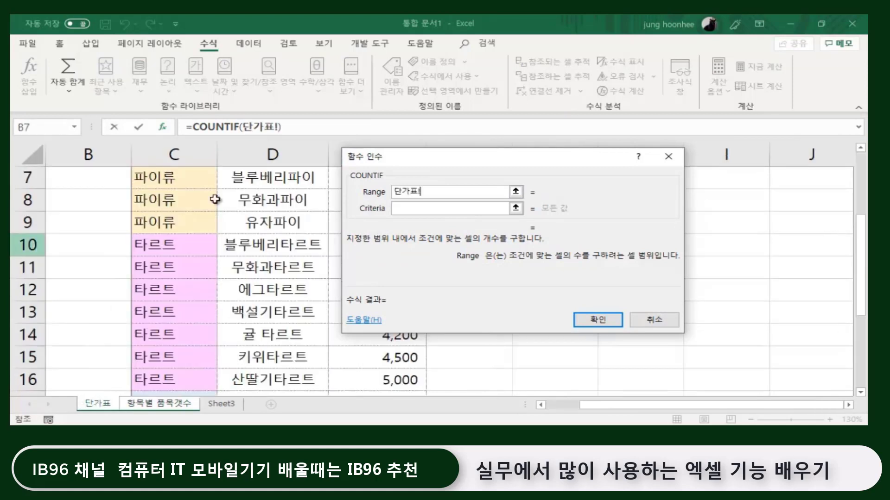
{"action": "scroll", "coordinate": [188, 204], "scroll_direction": "up", "scroll_amount": 1}
{"action": "scroll", "coordinate": [185, 284], "scroll_direction": "up", "scroll_amount": 2}
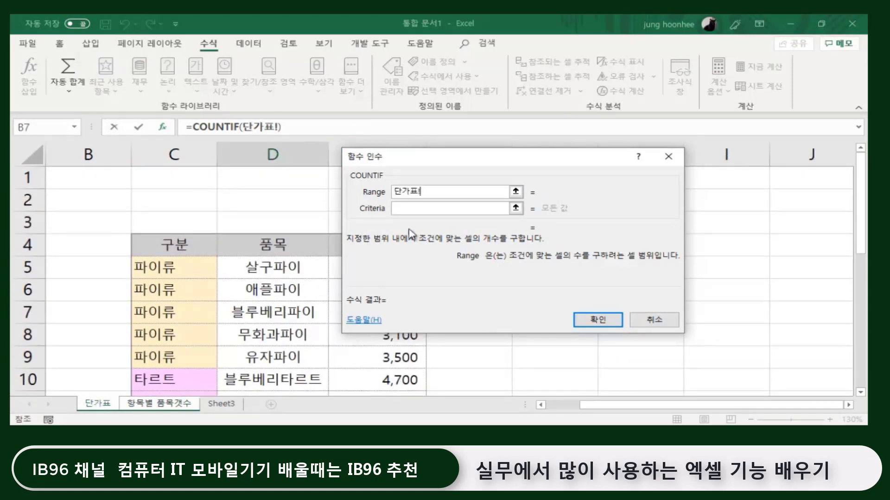
{"action": "left_click_drag", "start_coordinate": [176, 272], "coordinate": [174, 379]}
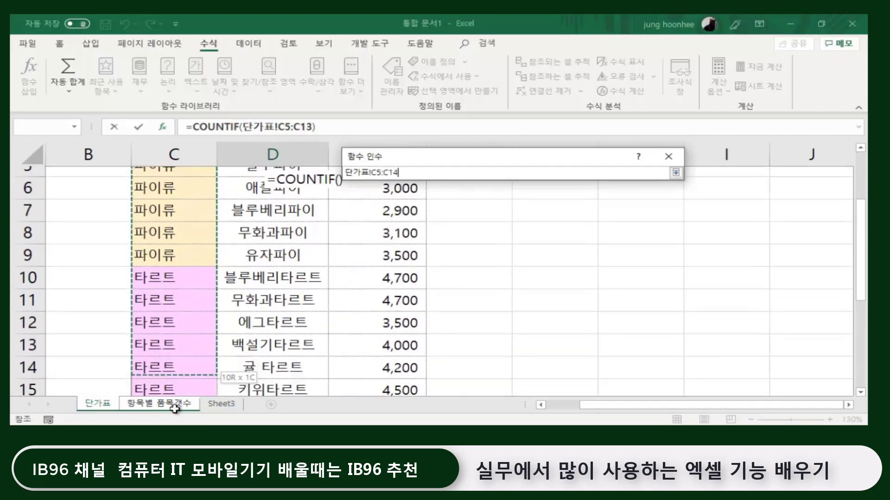
{"action": "mouse_move", "coordinate": [174, 379]}
{"action": "left_mouse_down"}
{"action": "mouse_move", "coordinate": [175, 423]}
{"action": "mouse_move", "coordinate": [173, 312]}
{"action": "left_mouse_up"}
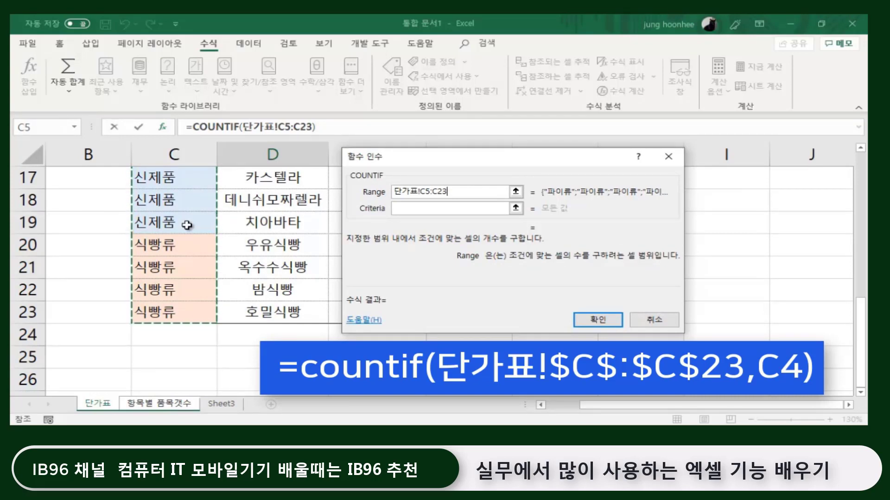
{"action": "key", "text": "F4"}
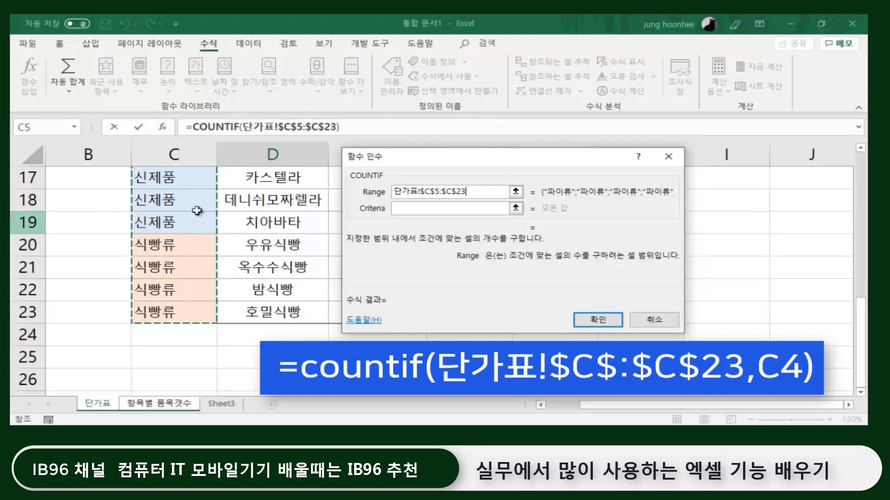
{"action": "left_click", "coordinate": [409, 211]}
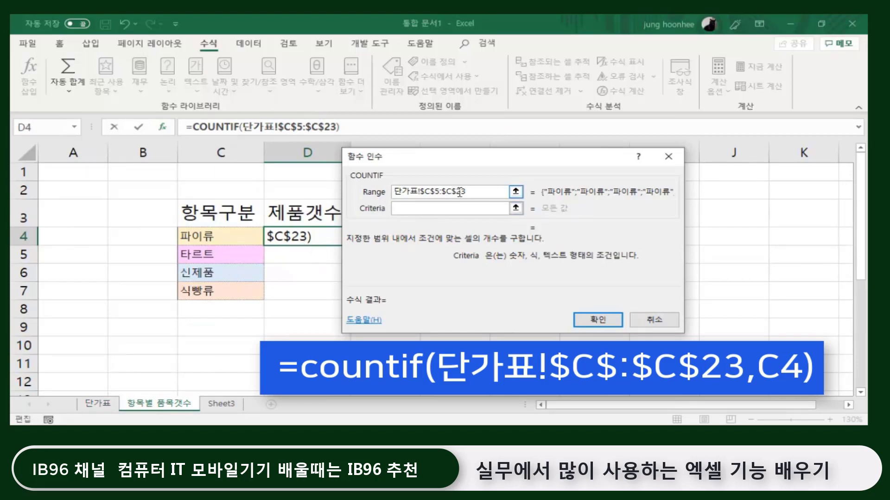
{"action": "left_click", "coordinate": [194, 236]}
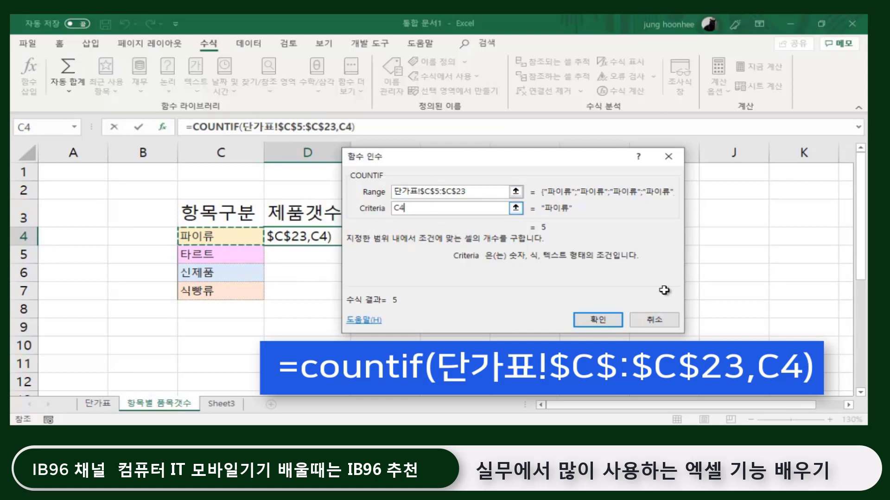
{"action": "left_click", "coordinate": [595, 319]}
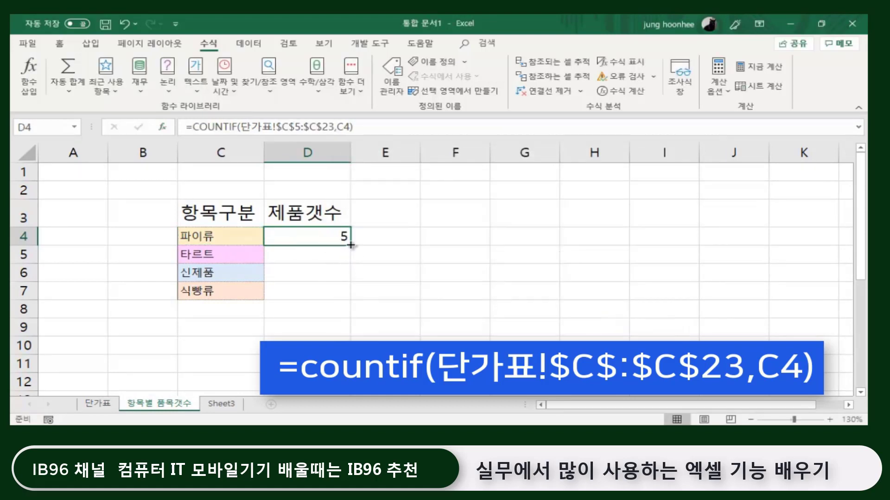
Fill D4's count formula down to D7 and inspect each cell's formula.
{"action": "left_click_drag", "start_coordinate": [351, 245], "coordinate": [351, 299]}
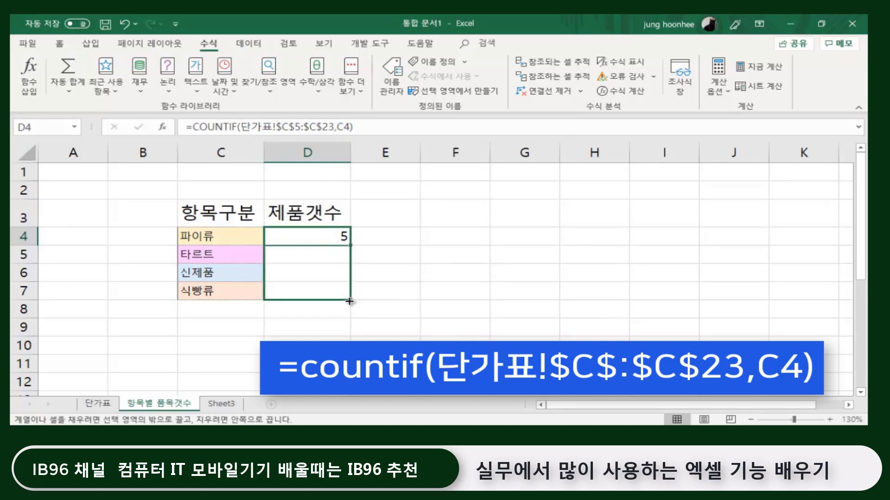
{"action": "left_click", "coordinate": [441, 278]}
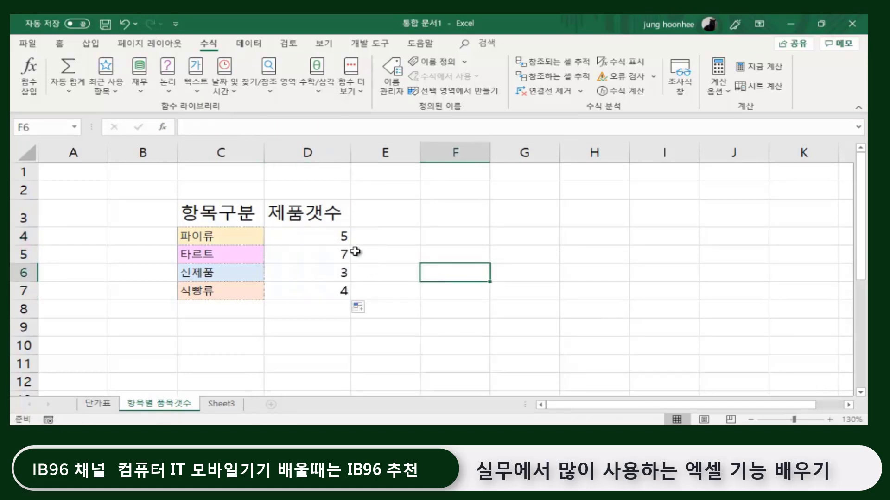
{"action": "left_click", "coordinate": [330, 241]}
{"action": "left_click", "coordinate": [328, 258]}
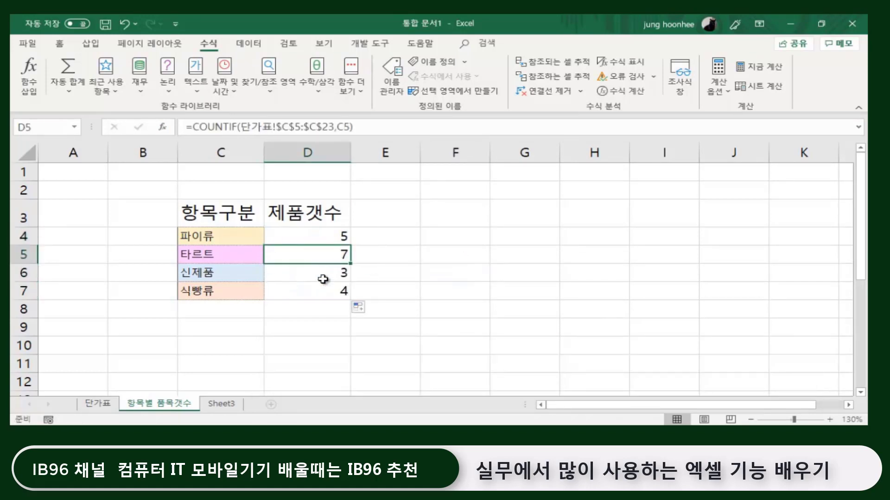
{"action": "left_click", "coordinate": [325, 280]}
{"action": "left_click", "coordinate": [217, 287]}
{"action": "left_click", "coordinate": [310, 292]}
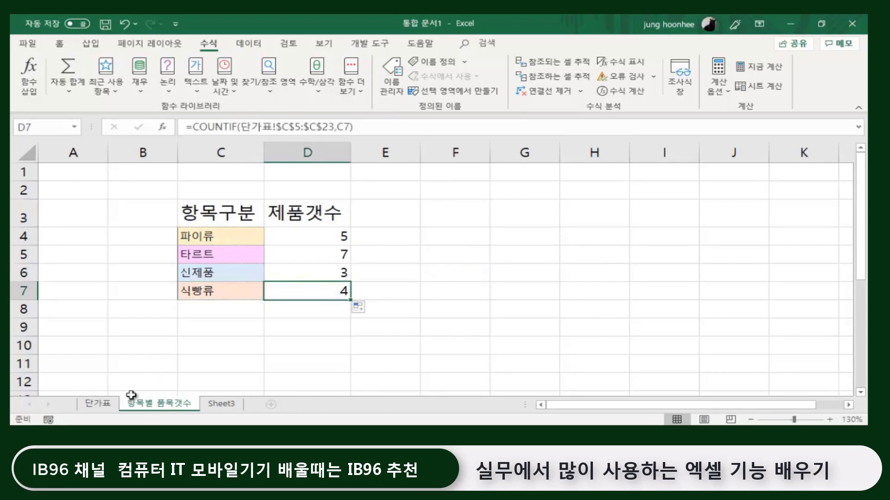
After viewing 단가표, select D4:D7 on 항목별 품목갯수 and delete the counts.
{"action": "left_click", "coordinate": [99, 404]}
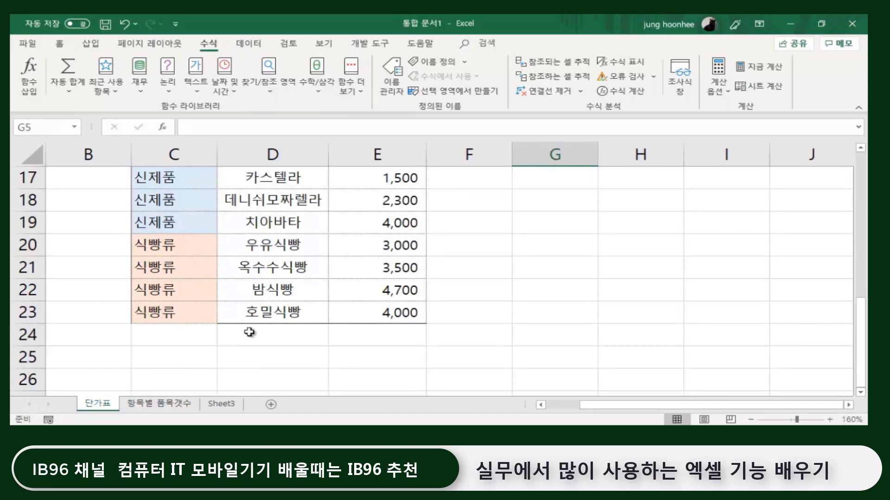
{"action": "left_click", "coordinate": [156, 409]}
{"action": "left_click", "coordinate": [493, 255]}
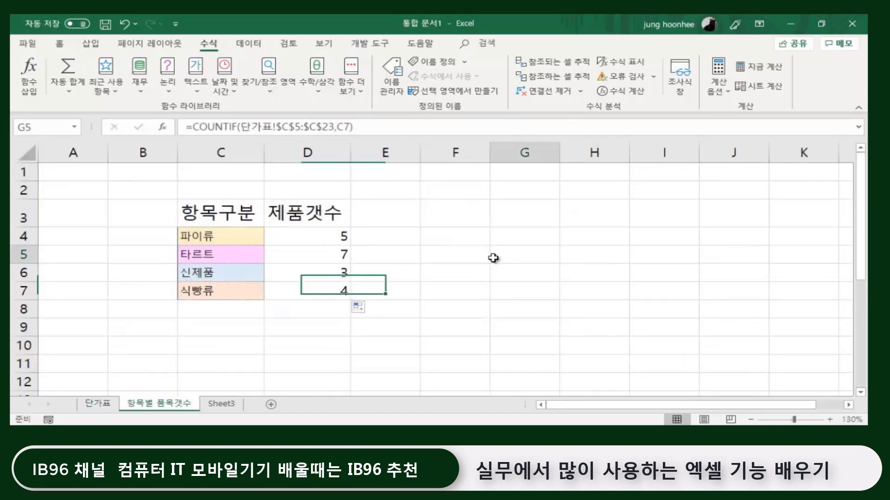
{"action": "left_click", "coordinate": [314, 236]}
{"action": "left_click_drag", "start_coordinate": [314, 237], "coordinate": [316, 290]}
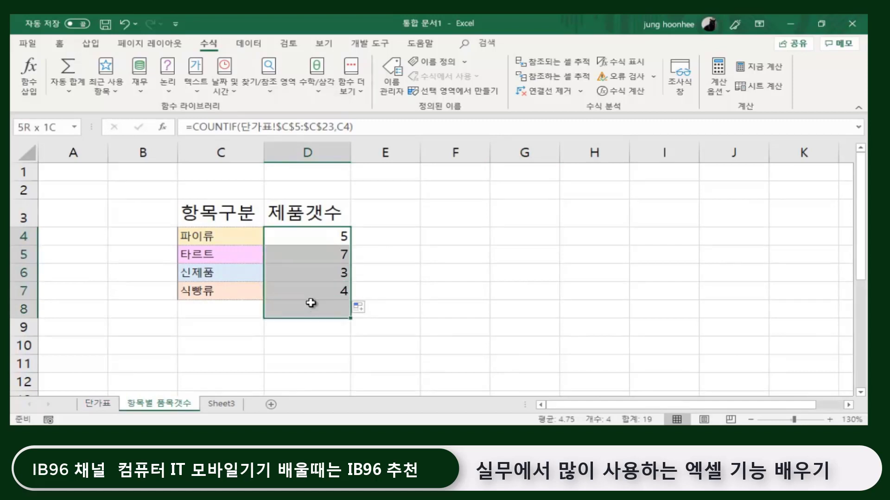
{"action": "key", "text": "Delete"}
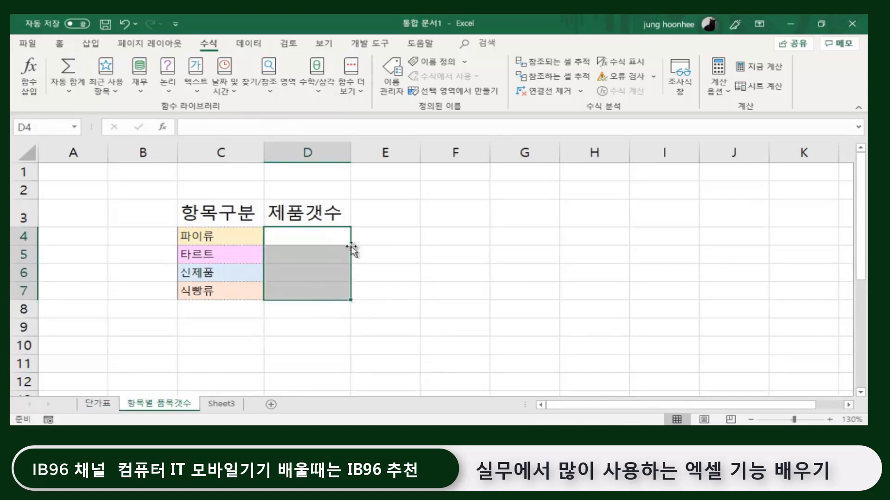
In D4 start =COUNTIF( with the absolute range 단가표!$C$5:$C$23.
{"action": "left_click", "coordinate": [396, 237]}
{"action": "left_click", "coordinate": [309, 236]}
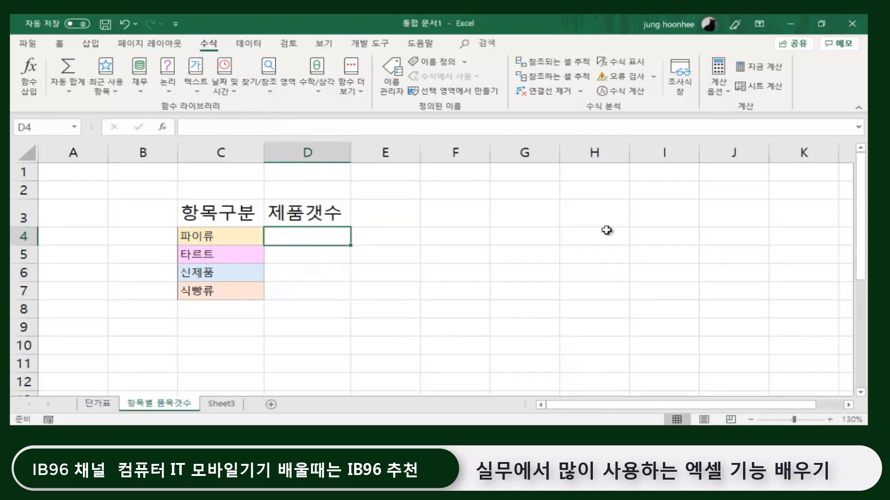
{"action": "type", "text": "=COUN"}
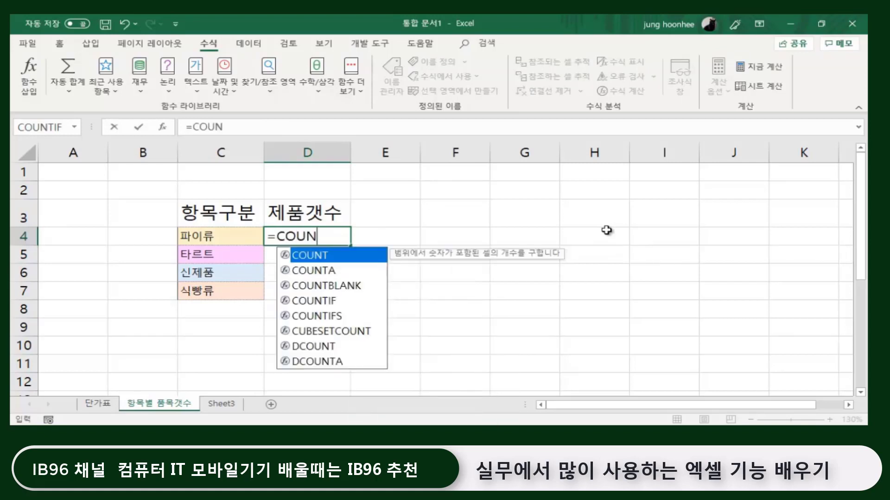
{"action": "type", "text": "TIF("}
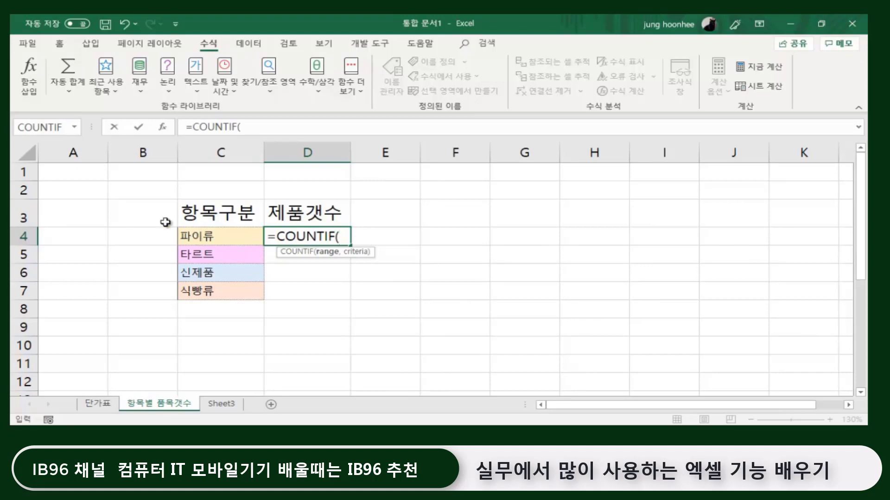
{"action": "left_click", "coordinate": [98, 404]}
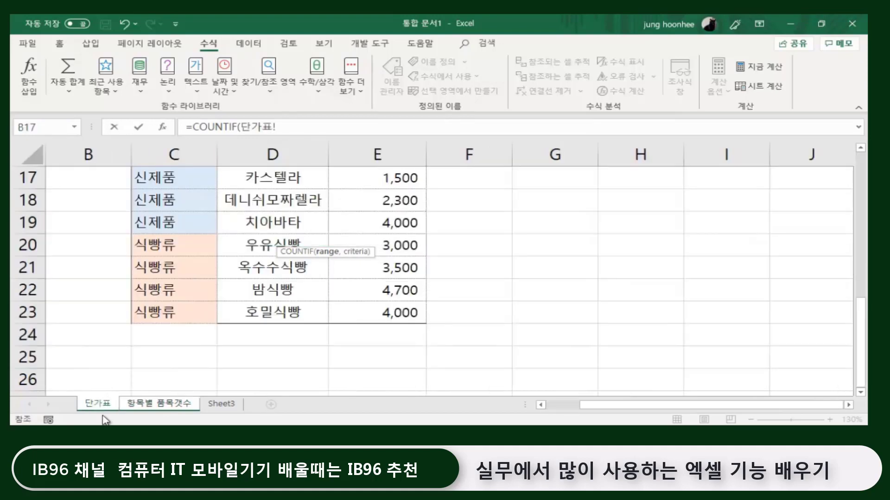
{"action": "scroll", "coordinate": [153, 259], "scroll_direction": "up", "scroll_amount": 3}
{"action": "scroll", "coordinate": [159, 236], "scroll_direction": "up", "scroll_amount": 1}
{"action": "scroll", "coordinate": [172, 252], "scroll_direction": "up", "scroll_amount": 1}
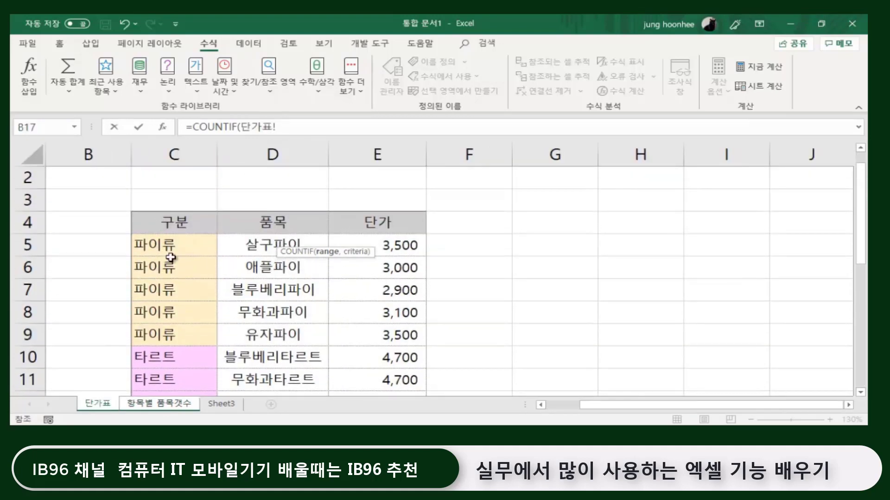
{"action": "mouse_move", "coordinate": [160, 243]}
{"action": "left_mouse_down"}
{"action": "mouse_move", "coordinate": [173, 418]}
{"action": "mouse_move", "coordinate": [181, 337]}
{"action": "left_mouse_up"}
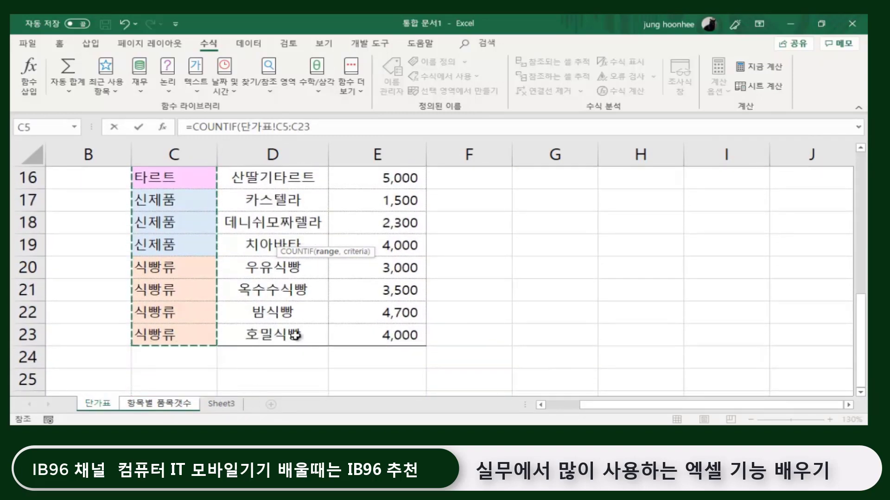
{"action": "scroll", "coordinate": [300, 304], "scroll_direction": "up", "scroll_amount": 1}
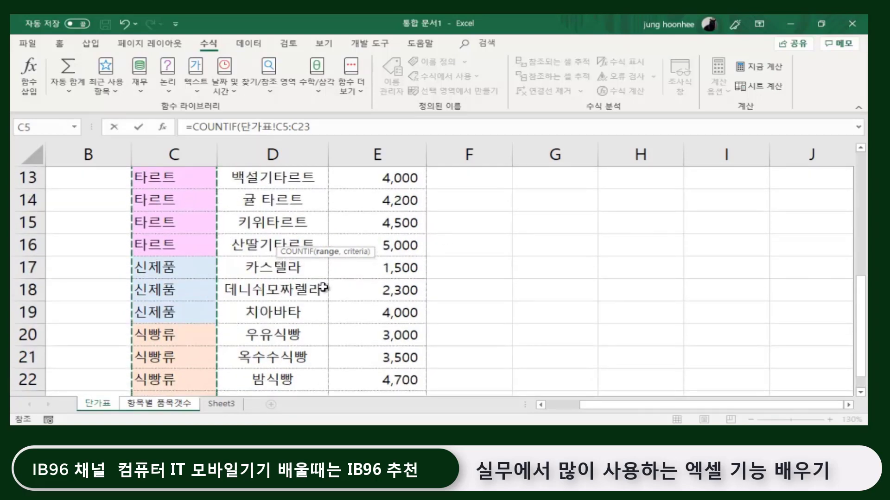
{"action": "key", "text": "F4"}
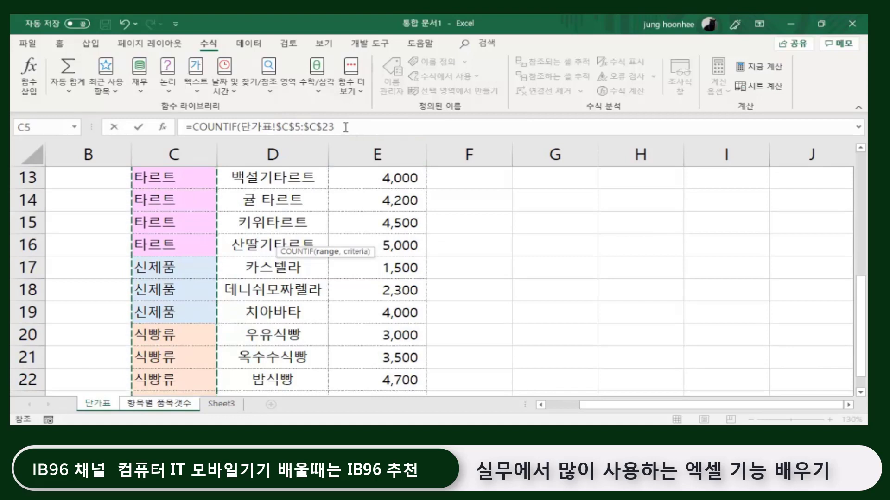
Add C4 as the criteria and commit the COUNTIF formula.
{"action": "left_click", "coordinate": [344, 127]}
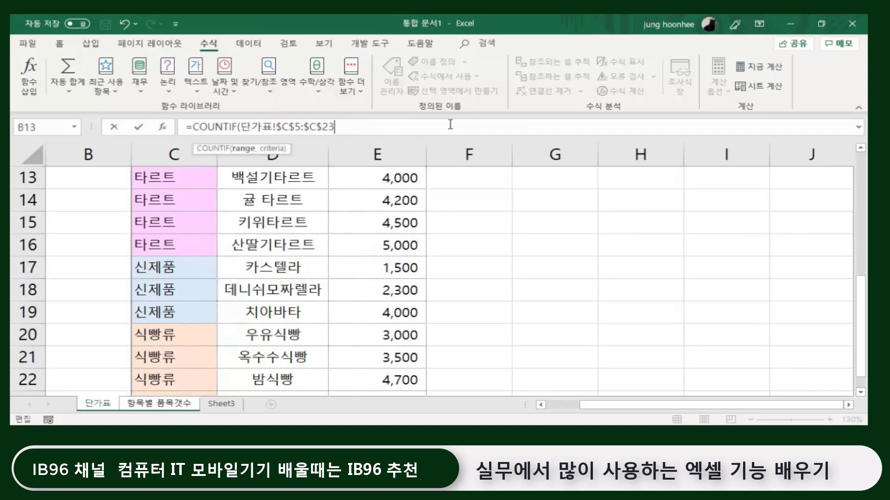
{"action": "type", "text": ","}
{"action": "left_click", "coordinate": [161, 404]}
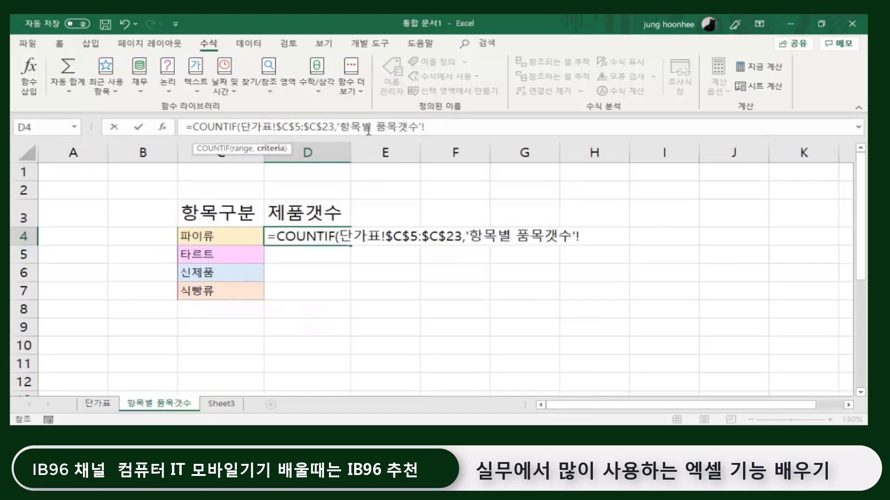
{"action": "left_click", "coordinate": [191, 237]}
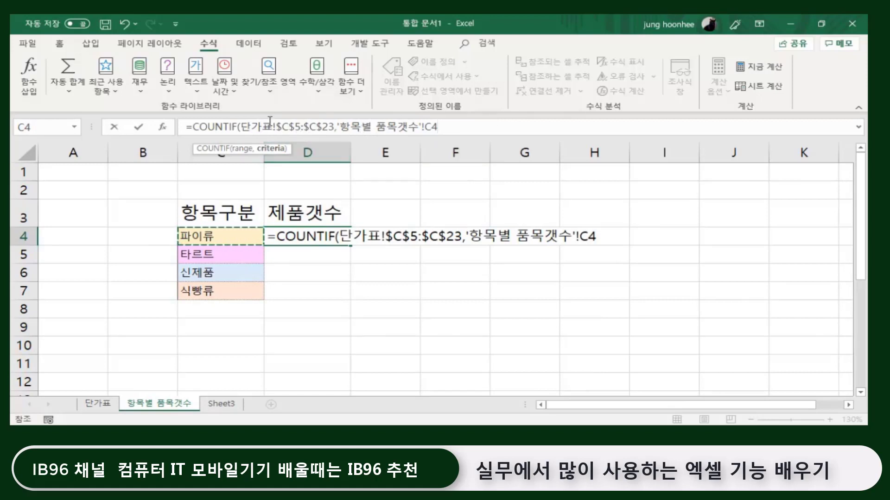
{"action": "type", "text": ")"}
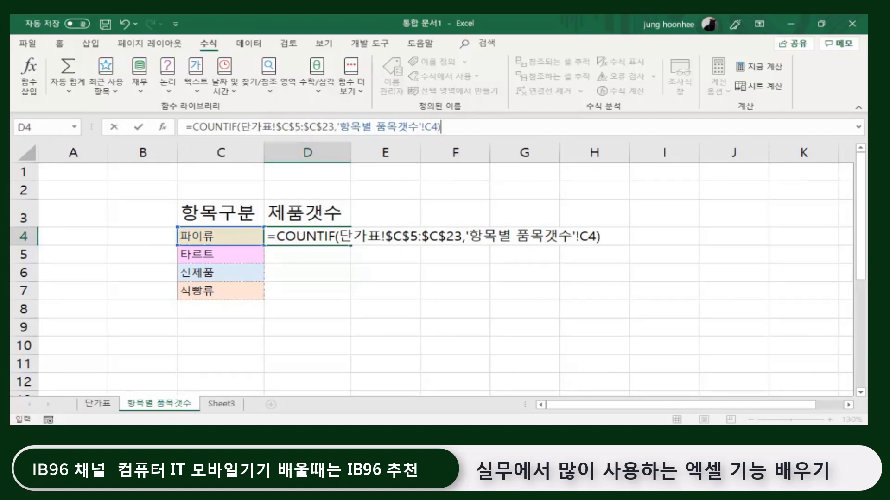
{"action": "key", "text": "Return"}
Copy D4's formula down to D7, giving counts 5, 7, 3 and 4.
{"action": "left_click", "coordinate": [324, 236]}
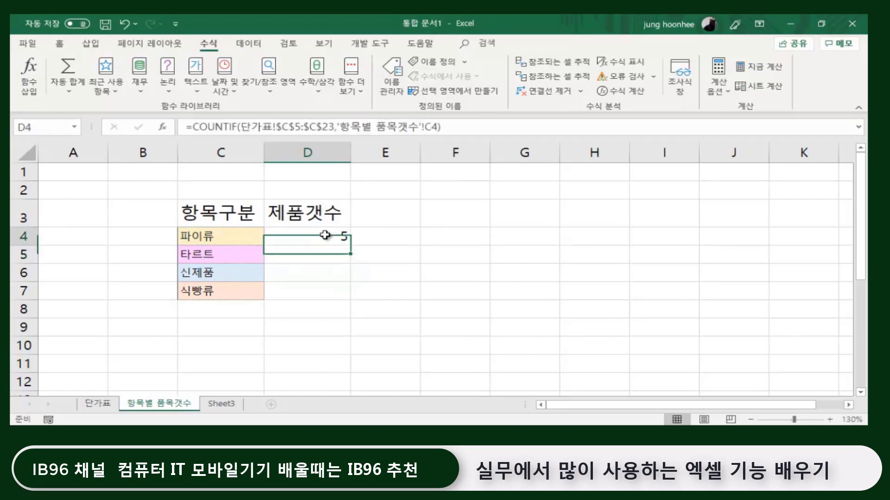
{"action": "double_click", "coordinate": [353, 247]}
{"action": "left_click", "coordinate": [434, 274]}
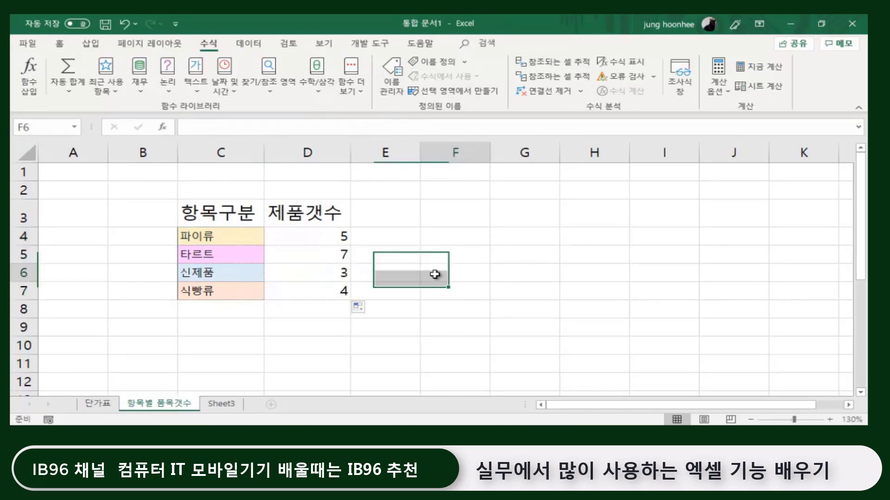
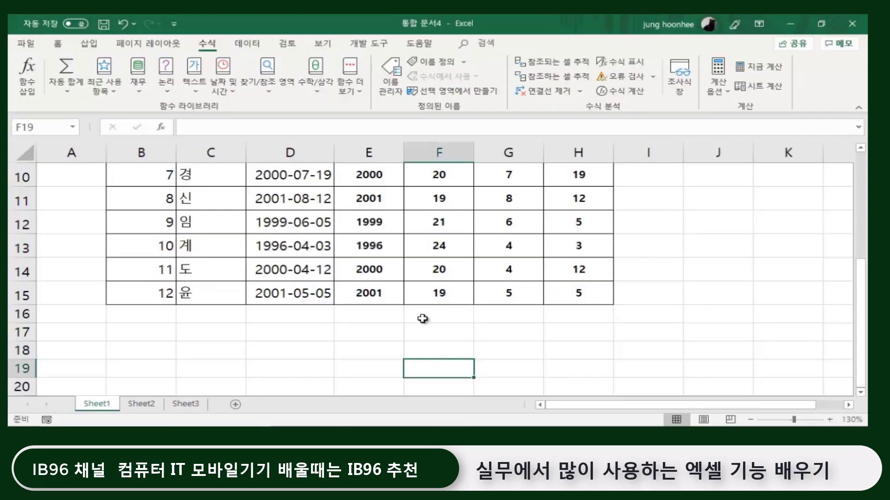
Scroll up on Sheet1 so row 1 and the customer table's header row are visible.
{"action": "scroll", "coordinate": [422, 309], "scroll_direction": "up", "scroll_amount": 2}
{"action": "scroll", "coordinate": [422, 301], "scroll_direction": "up", "scroll_amount": 1}
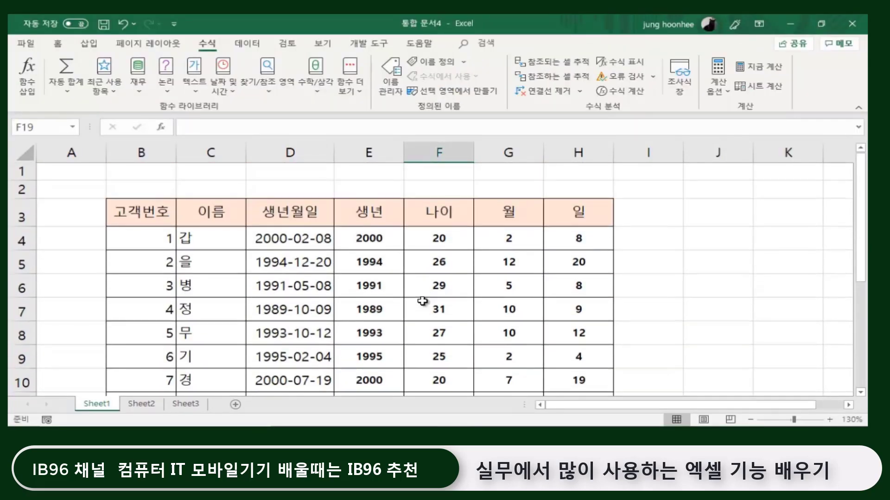
{"action": "left_click", "coordinate": [678, 264]}
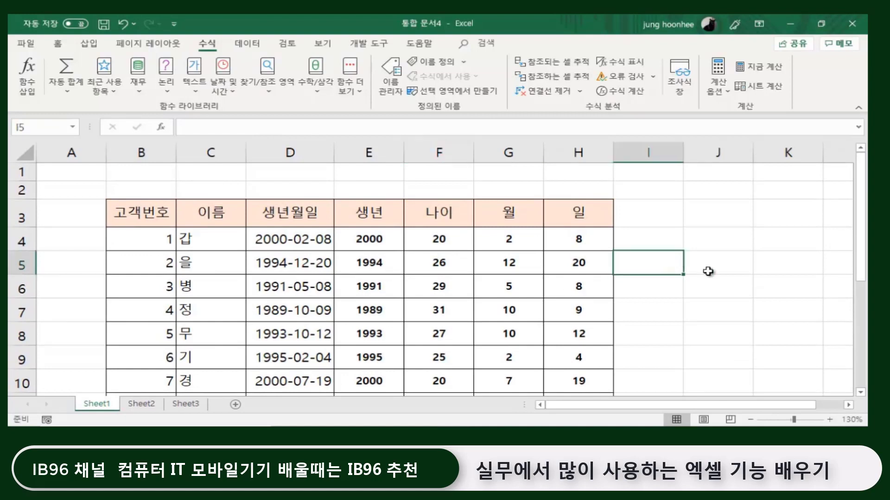
{"action": "left_click", "coordinate": [691, 264]}
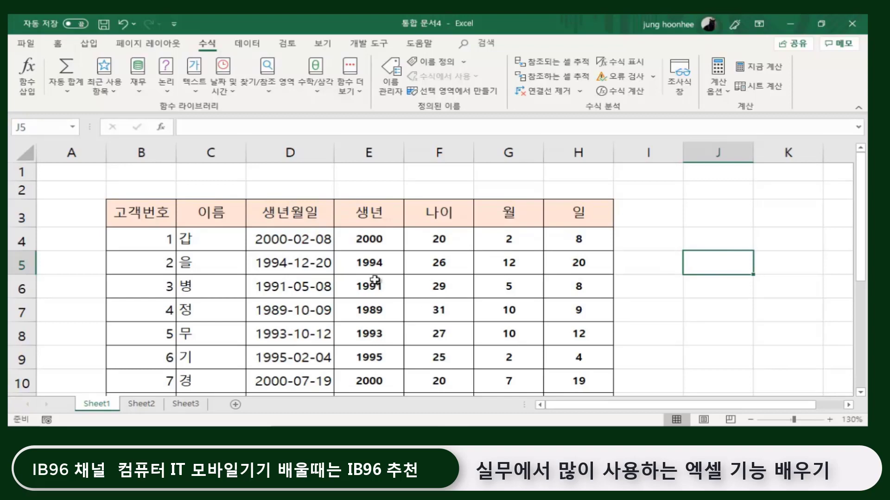
{"action": "scroll", "coordinate": [463, 287], "scroll_direction": "down", "scroll_amount": 1}
{"action": "scroll", "coordinate": [509, 320], "scroll_direction": "down", "scroll_amount": 1}
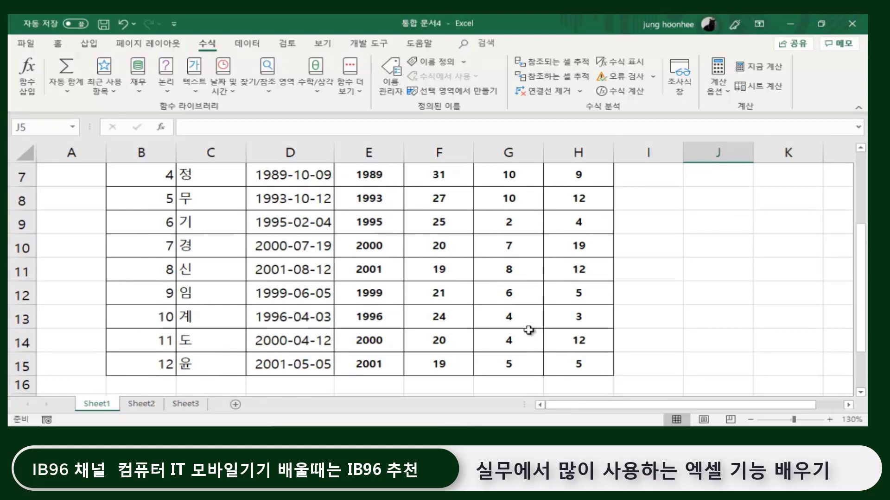
{"action": "scroll", "coordinate": [528, 330], "scroll_direction": "up", "scroll_amount": 1}
{"action": "scroll", "coordinate": [529, 331], "scroll_direction": "up", "scroll_amount": 1}
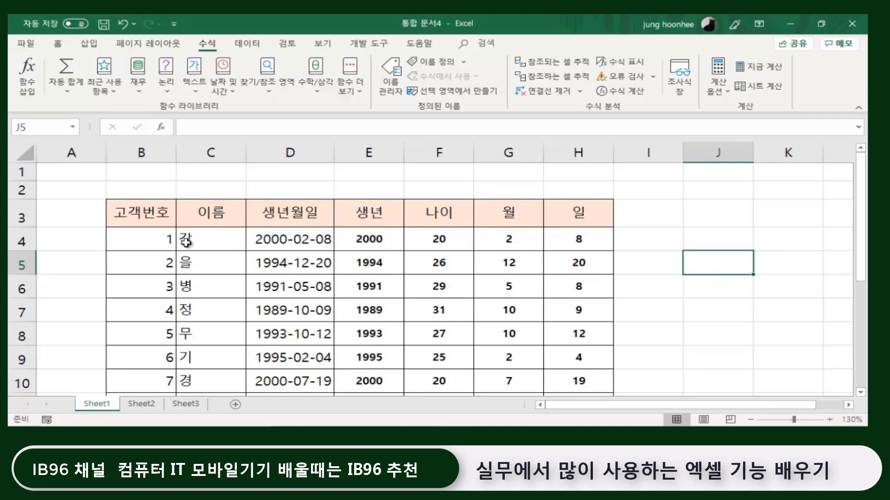
{"action": "left_click_drag", "start_coordinate": [147, 238], "coordinate": [578, 239]}
{"action": "mouse_move", "coordinate": [130, 262]}
{"action": "left_mouse_down"}
{"action": "mouse_move", "coordinate": [540, 279]}
{"action": "mouse_move", "coordinate": [600, 262]}
{"action": "left_mouse_up"}
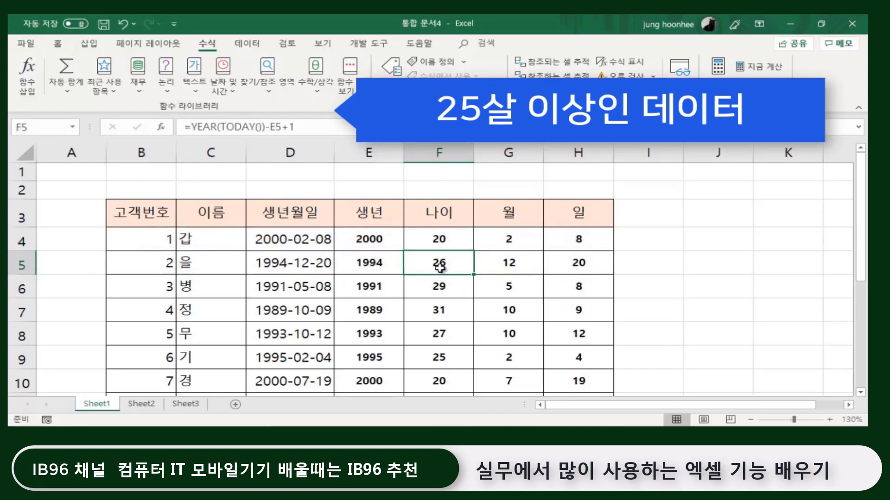
{"action": "left_click", "coordinate": [146, 260]}
{"action": "left_click_drag", "start_coordinate": [147, 259], "coordinate": [579, 260]}
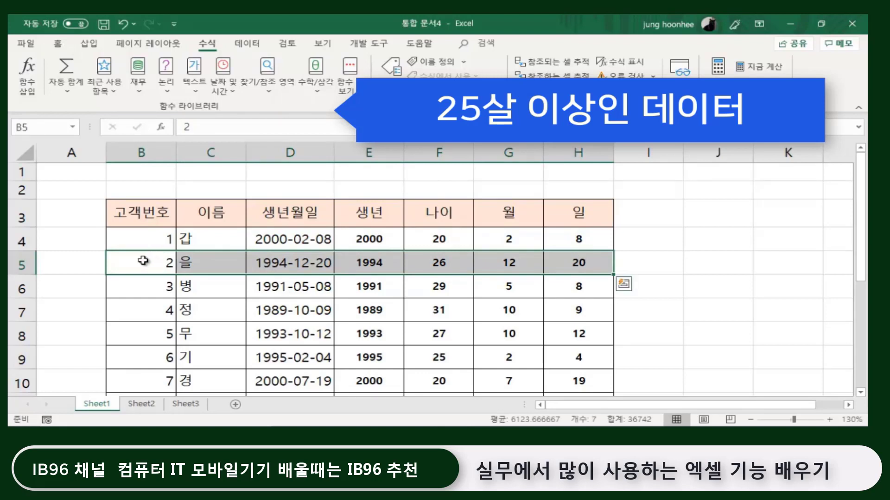
{"action": "left_click", "coordinate": [790, 287]}
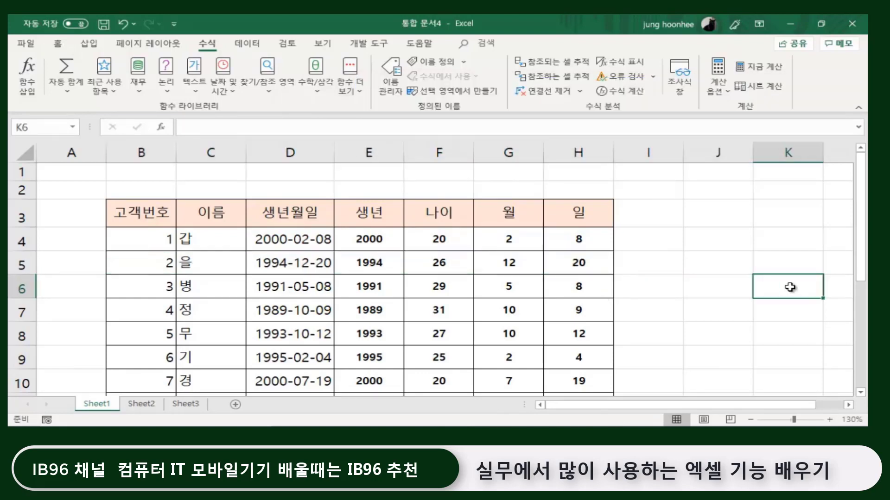
{"action": "left_click", "coordinate": [660, 248]}
{"action": "left_click", "coordinate": [131, 240]}
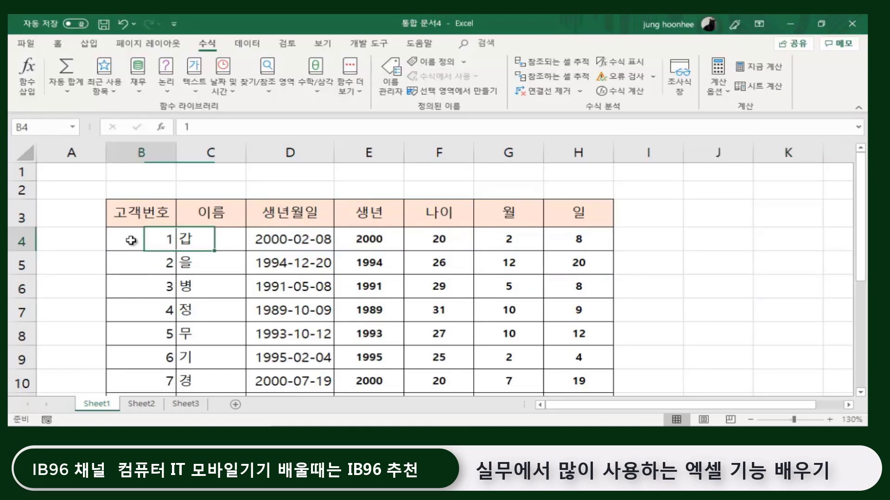
Select the data rows B4:H15 with the Home ribbon commands showing.
{"action": "left_click_drag", "start_coordinate": [133, 208], "coordinate": [594, 205]}
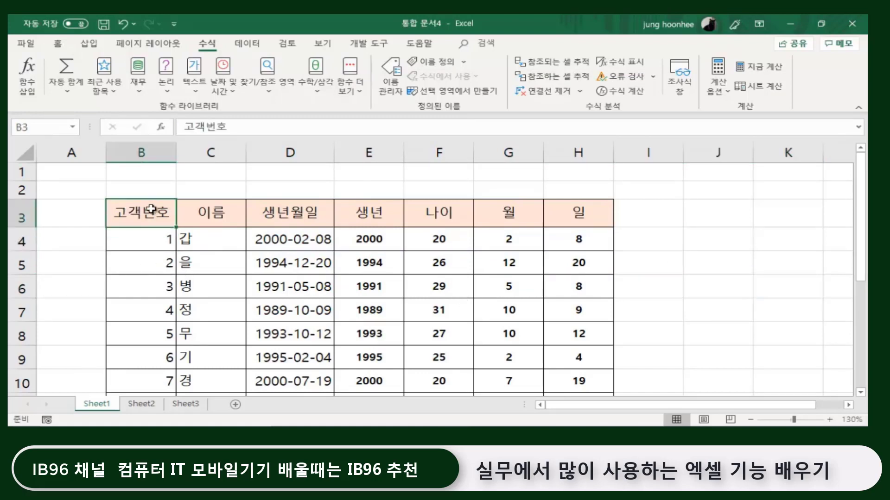
{"action": "left_click", "coordinate": [130, 239]}
{"action": "mouse_move", "coordinate": [152, 243]}
{"action": "left_mouse_down"}
{"action": "mouse_move", "coordinate": [575, 336]}
{"action": "mouse_move", "coordinate": [573, 408]}
{"action": "mouse_move", "coordinate": [575, 366]}
{"action": "left_mouse_up"}
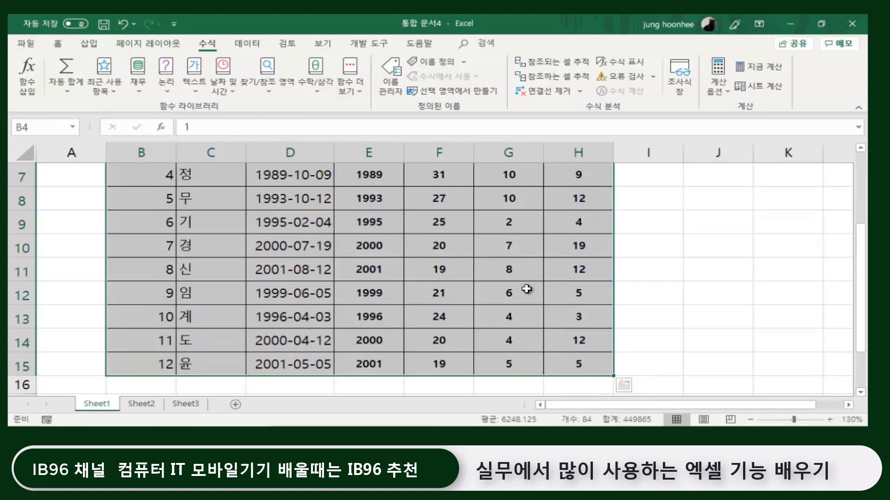
{"action": "scroll", "coordinate": [425, 277], "scroll_direction": "up", "scroll_amount": 2}
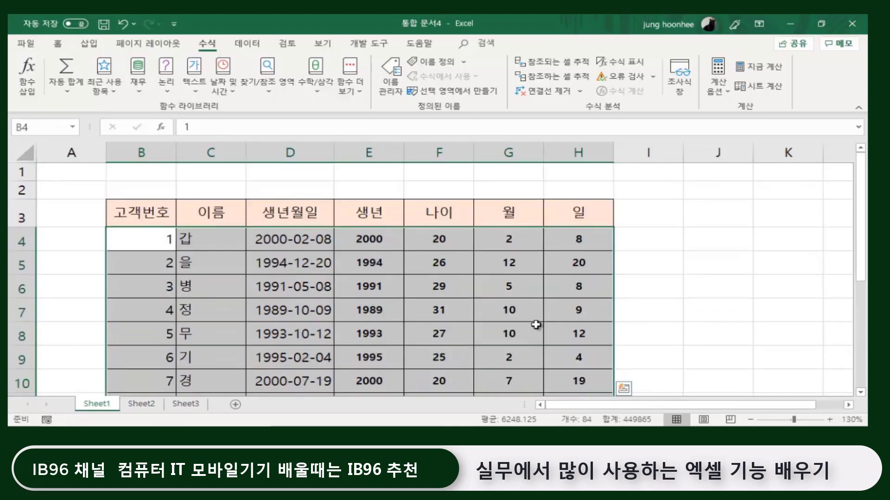
{"action": "left_click", "coordinate": [57, 43]}
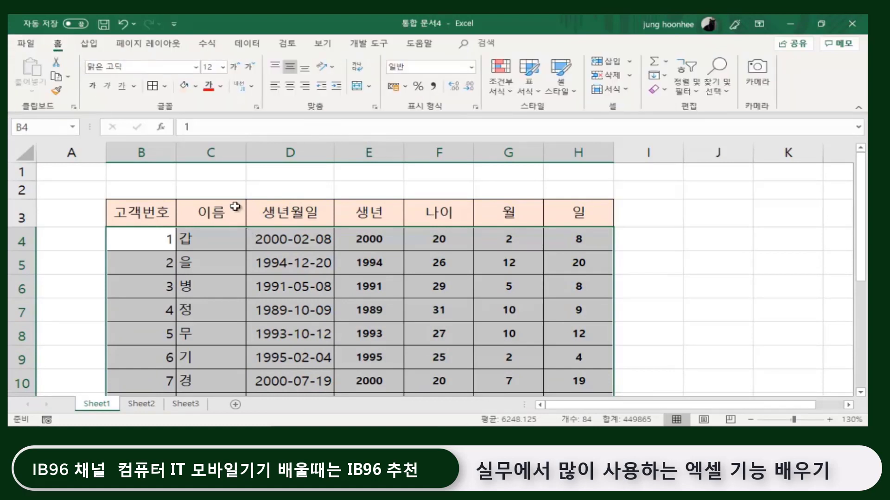
Create a new conditional formatting rule using 'Use a formula to determine which cells to format'.
{"action": "left_click", "coordinate": [512, 95]}
{"action": "mouse_move", "coordinate": [546, 116]}
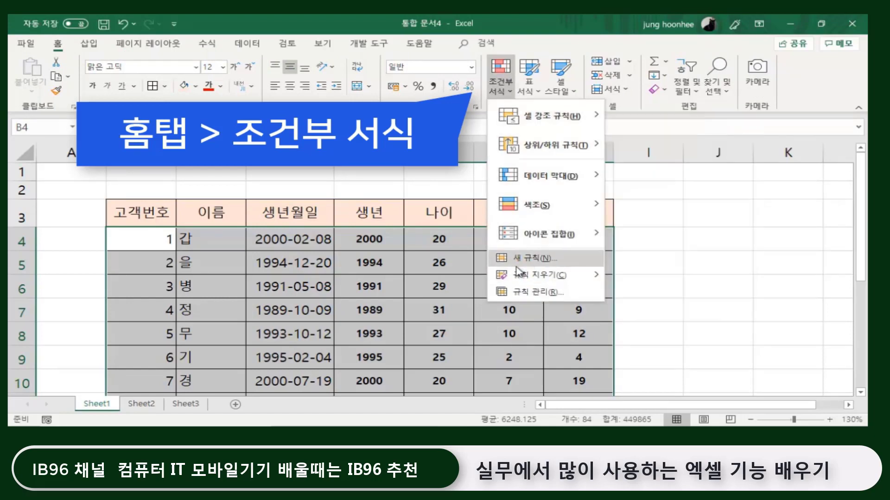
{"action": "left_click", "coordinate": [542, 260]}
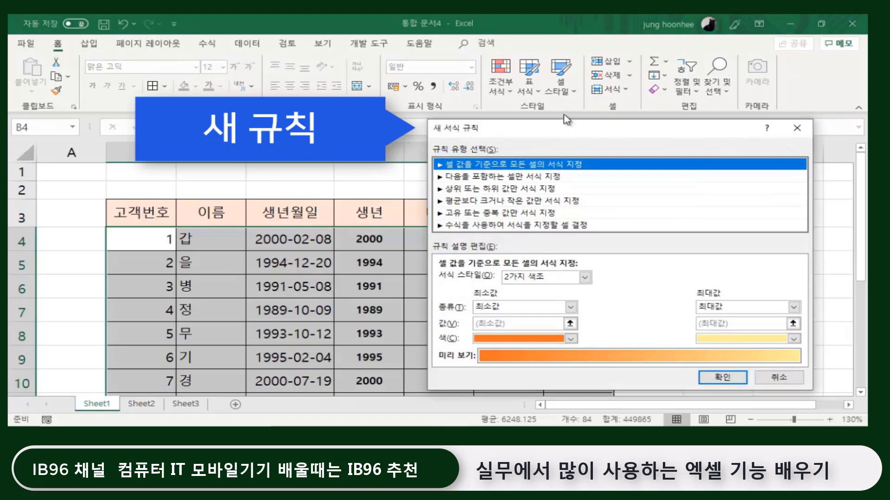
{"action": "mouse_move", "coordinate": [552, 126]}
{"action": "left_mouse_down"}
{"action": "mouse_move", "coordinate": [536, 47]}
{"action": "mouse_move", "coordinate": [566, 40]}
{"action": "left_mouse_up"}
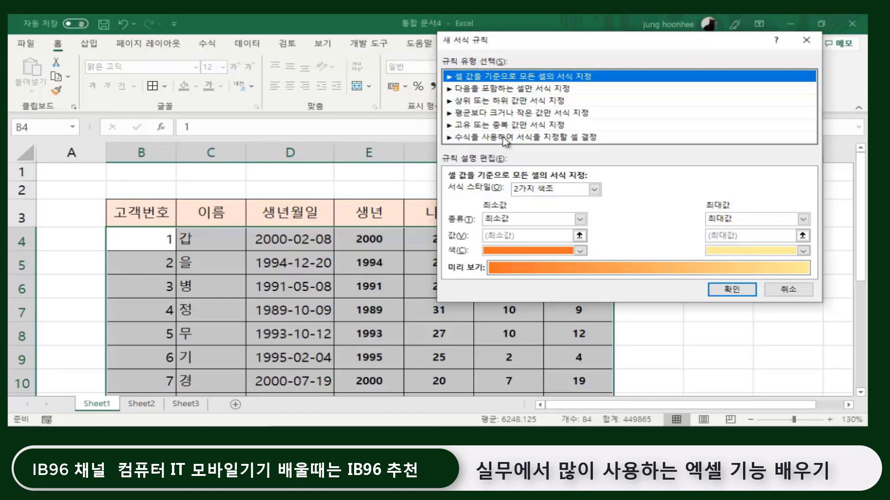
{"action": "left_click", "coordinate": [505, 138]}
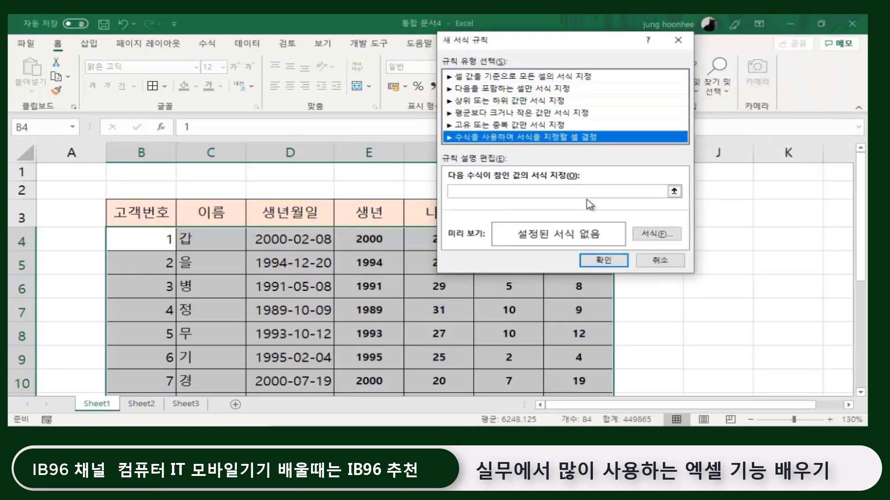
Enter the rule formula =$F4>=25, anchoring the age column F.
{"action": "left_click", "coordinate": [470, 190]}
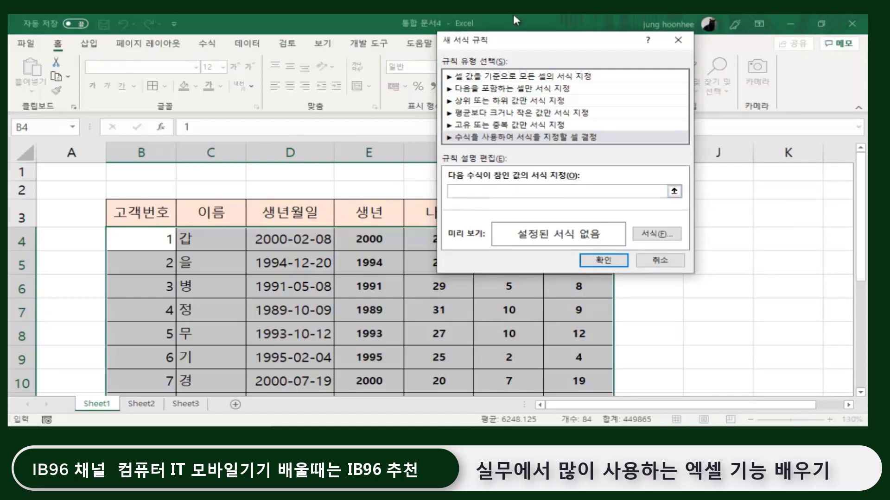
{"action": "mouse_move", "coordinate": [559, 46]}
{"action": "left_mouse_down"}
{"action": "mouse_move", "coordinate": [707, 93]}
{"action": "mouse_move", "coordinate": [694, 91]}
{"action": "left_mouse_up"}
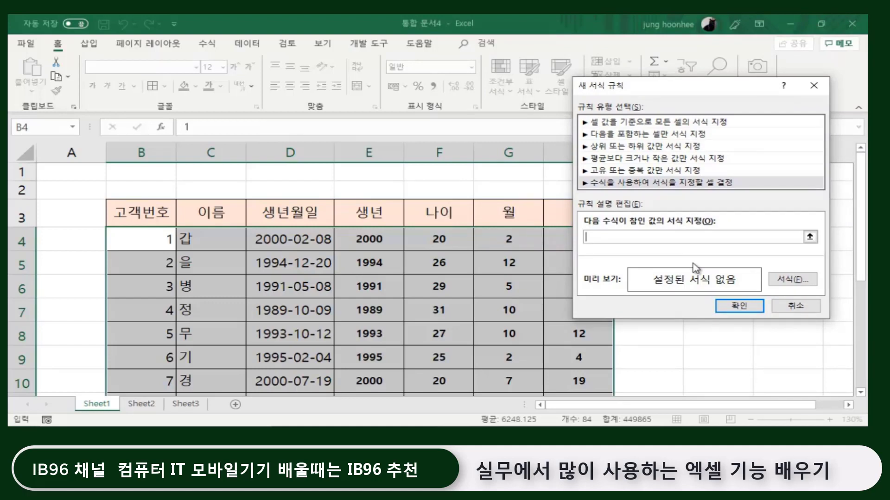
{"action": "type", "text": "="}
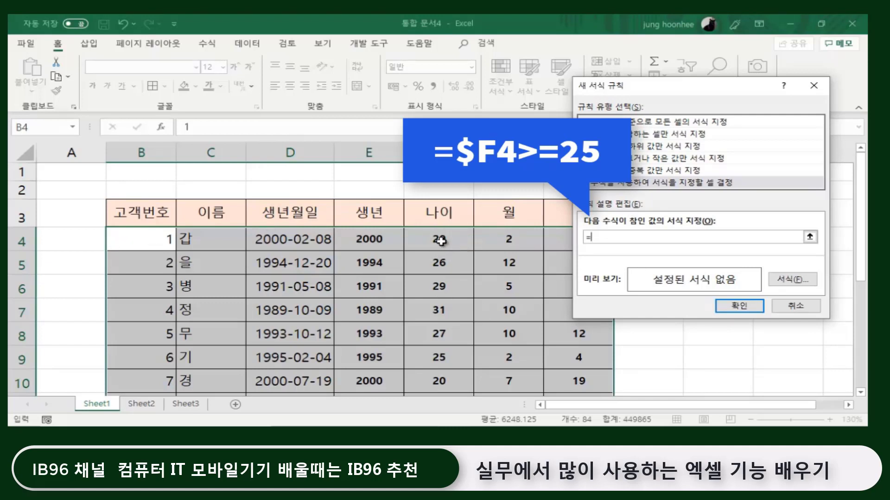
{"action": "left_click", "coordinate": [436, 238]}
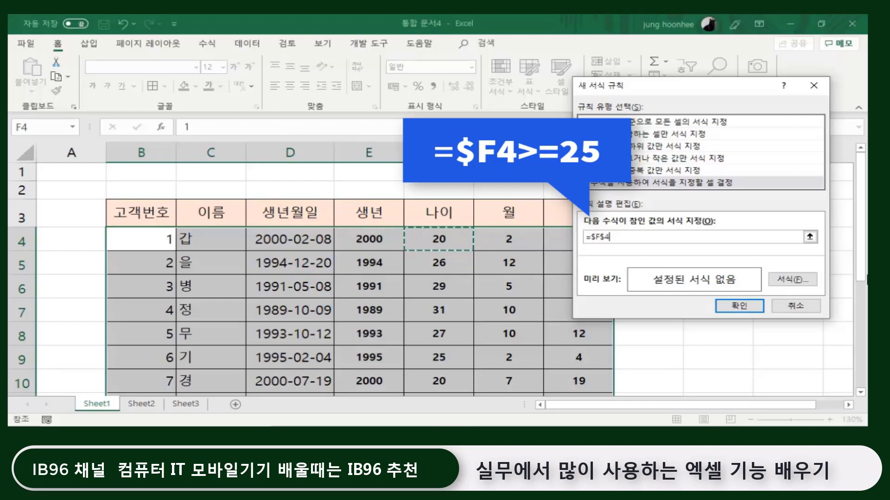
{"action": "key", "text": "F4"}
{"action": "key", "text": "F4"}
{"action": "type", "text": ">=25"}
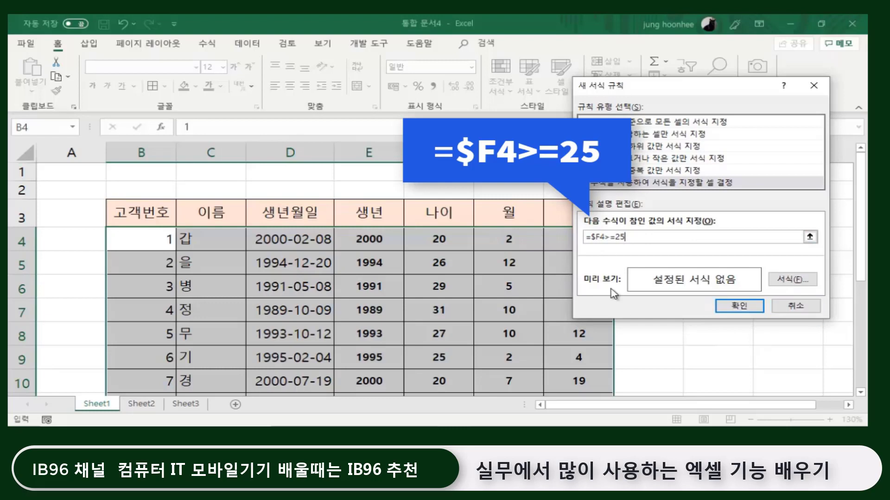
Set the rule's format to a yellow fill with bold font.
{"action": "left_click", "coordinate": [793, 281]}
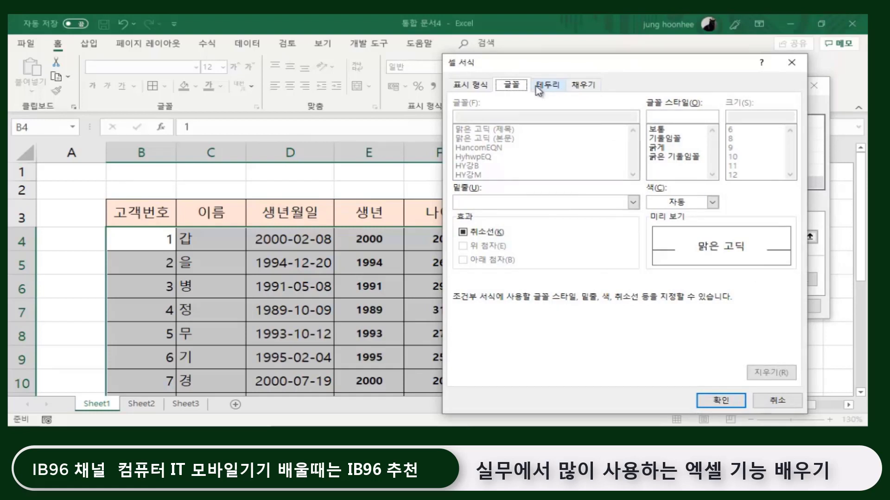
{"action": "left_click", "coordinate": [580, 85]}
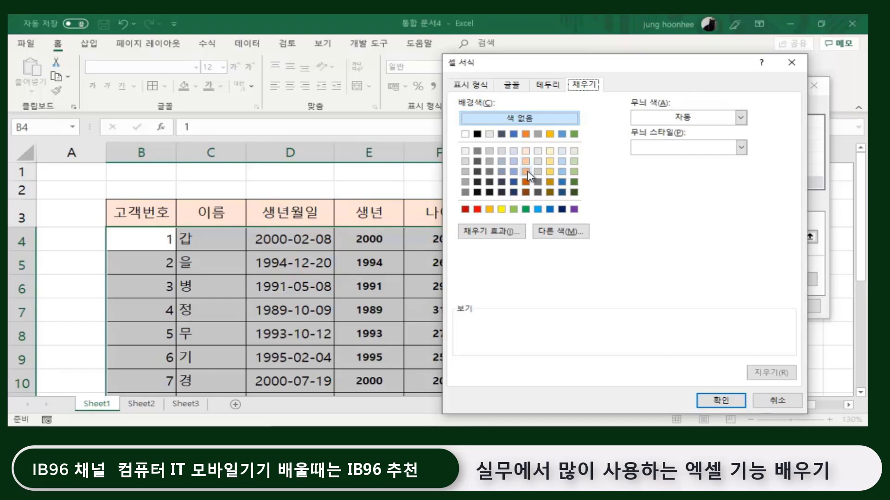
{"action": "left_click", "coordinate": [500, 209]}
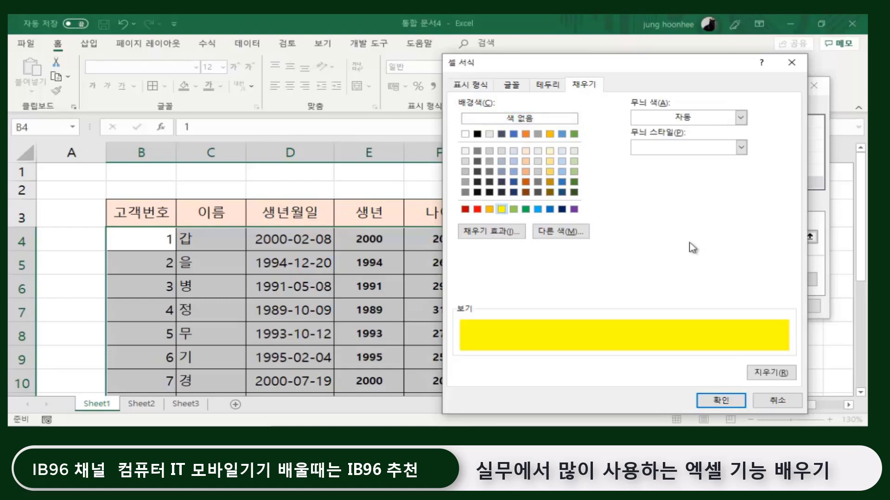
{"action": "left_click", "coordinate": [510, 86]}
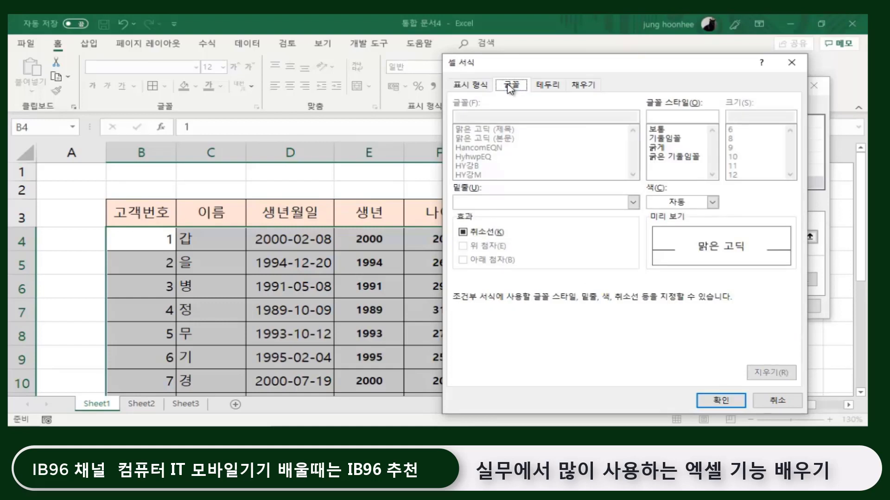
{"action": "left_click", "coordinate": [662, 149]}
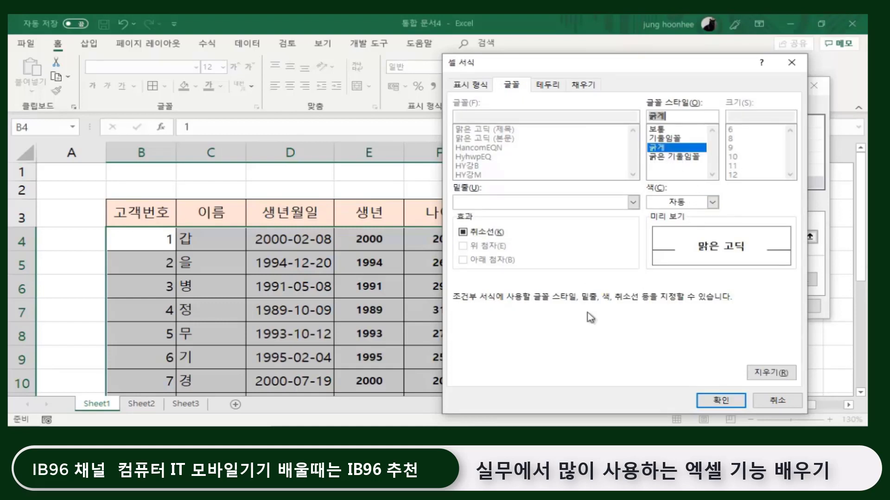
{"action": "left_click", "coordinate": [720, 401]}
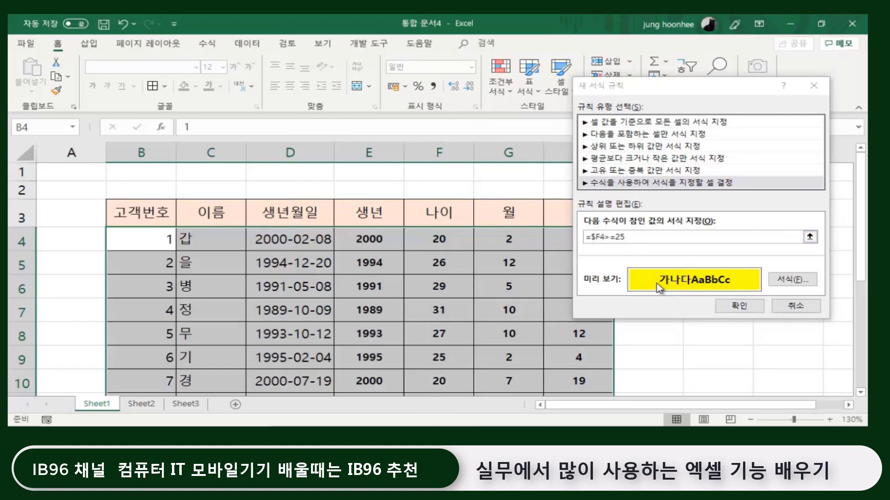
{"action": "left_click", "coordinate": [739, 306]}
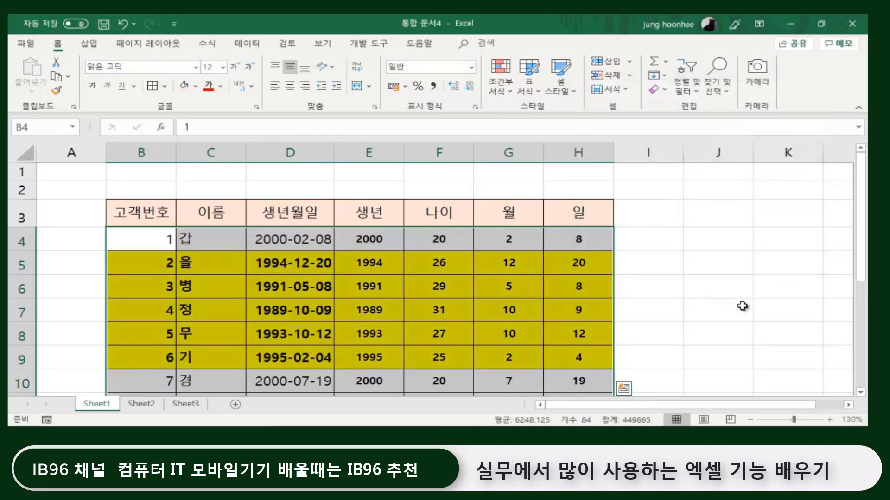
{"action": "scroll", "coordinate": [732, 320], "scroll_direction": "down", "scroll_amount": 2}
{"action": "scroll", "coordinate": [722, 326], "scroll_direction": "up", "scroll_amount": 2}
{"action": "left_click", "coordinate": [742, 320]}
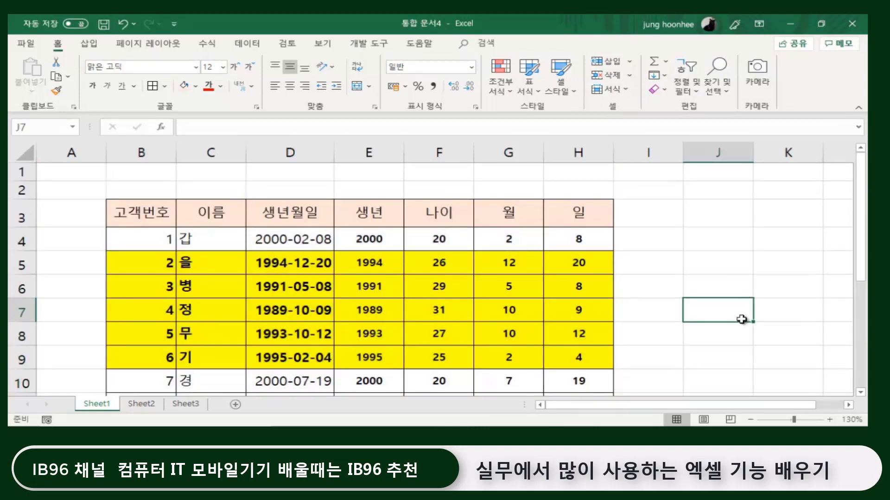
{"action": "scroll", "coordinate": [638, 273], "scroll_direction": "down", "scroll_amount": 1}
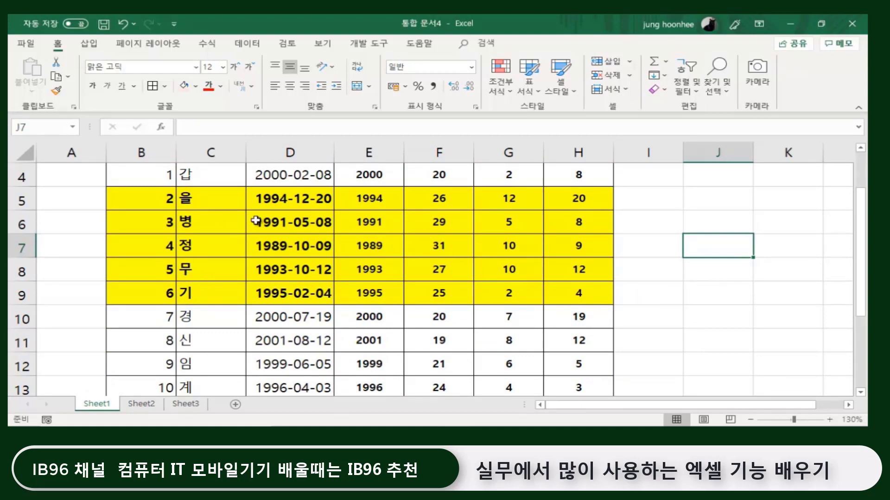
{"action": "left_click", "coordinate": [275, 223]}
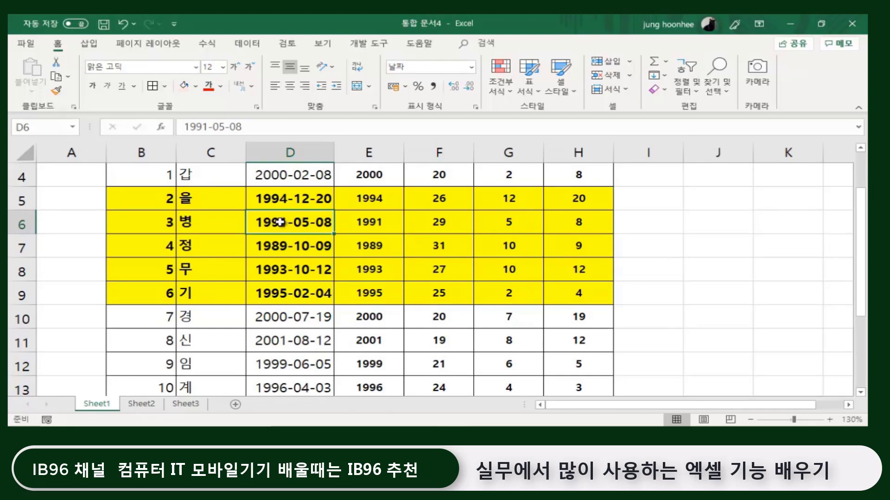
Change customer 3's birth date in D6 to 2001-05-08.
{"action": "double_click", "coordinate": [280, 222]}
{"action": "key", "text": "BackSpace"}
{"action": "key", "text": "BackSpace"}
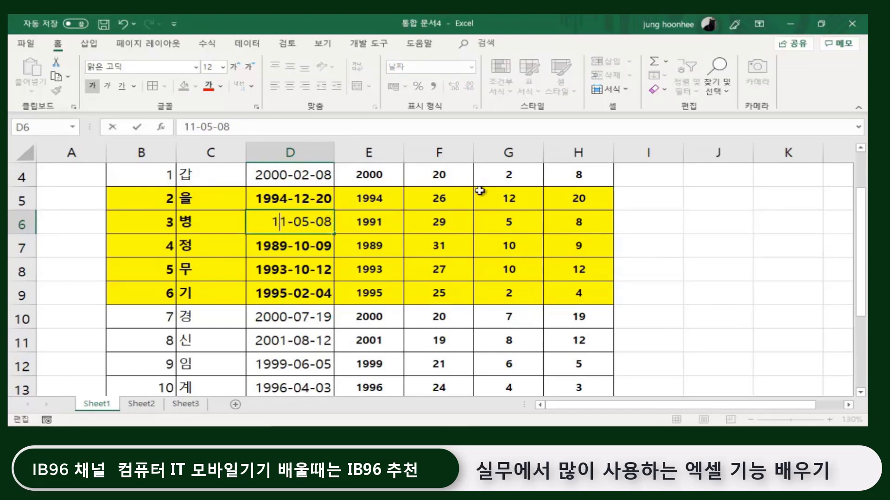
{"action": "key", "text": "BackSpace"}
{"action": "type", "text": "200"}
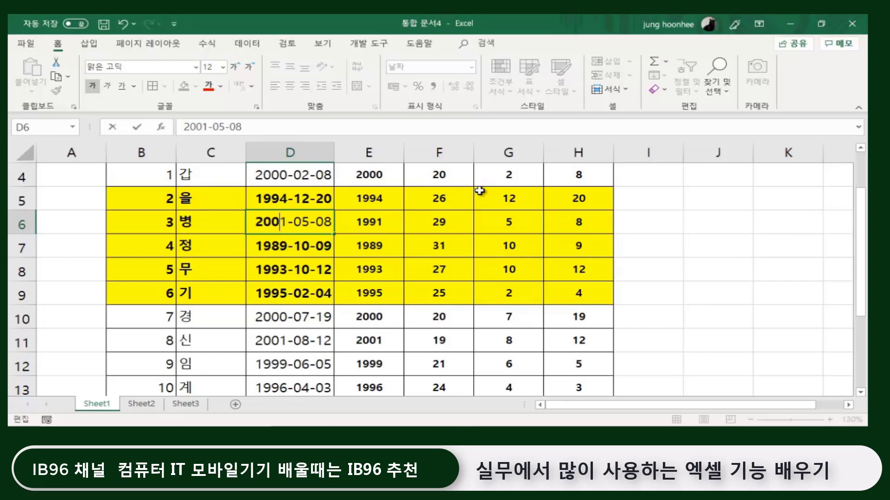
{"action": "key", "text": "Return"}
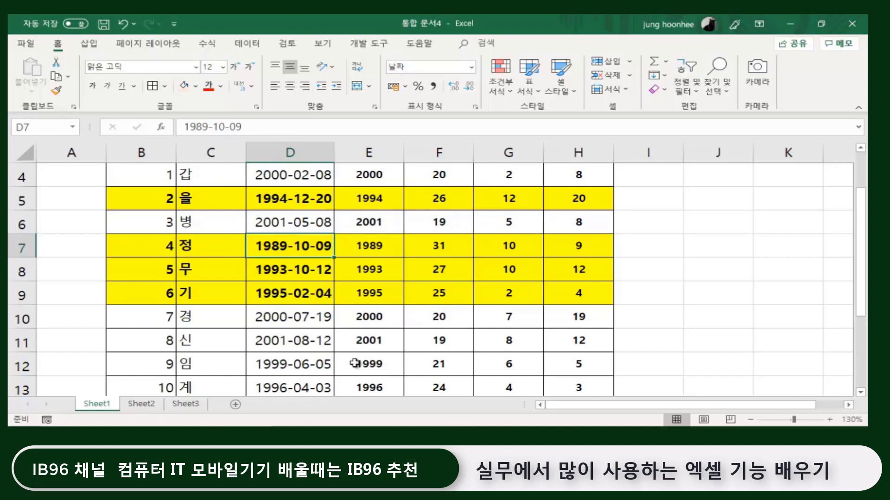
Change customer 8's birth date in D11 to 1991-08-12 and check the highlighting.
{"action": "left_click", "coordinate": [274, 343]}
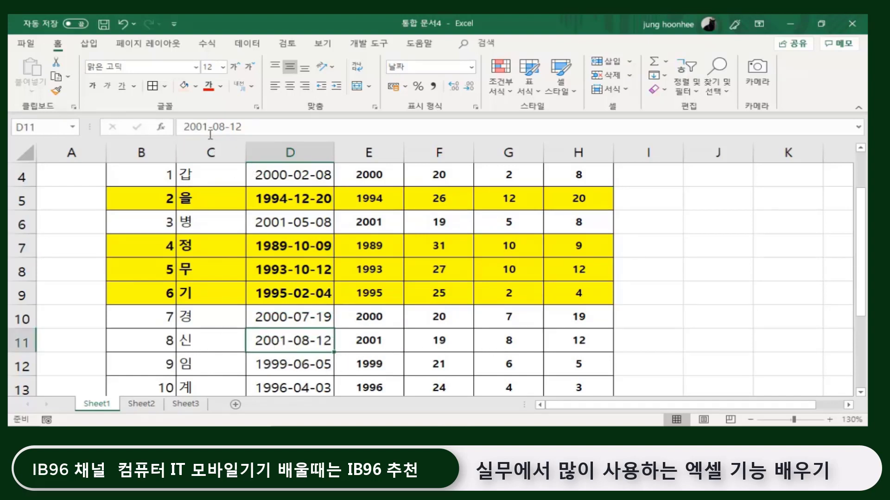
{"action": "left_click", "coordinate": [200, 126]}
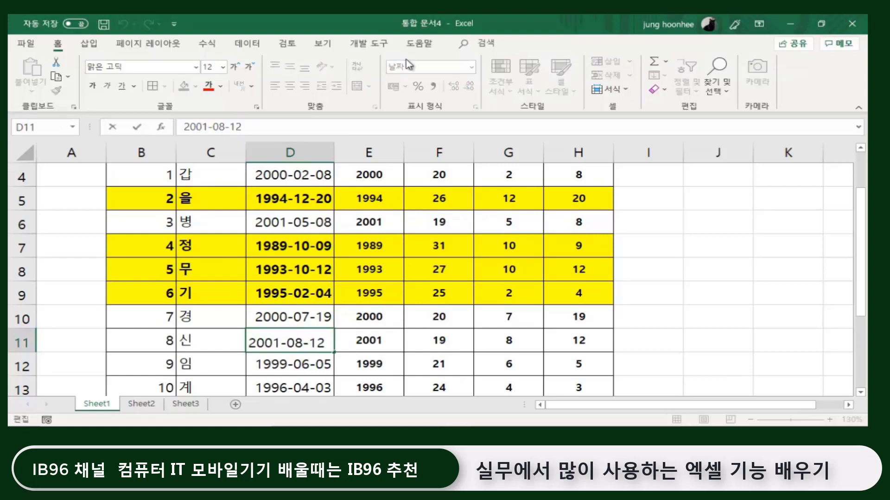
{"action": "key", "text": "BackSpace"}
{"action": "key", "text": "BackSpace"}
{"action": "key", "text": "BackSpace"}
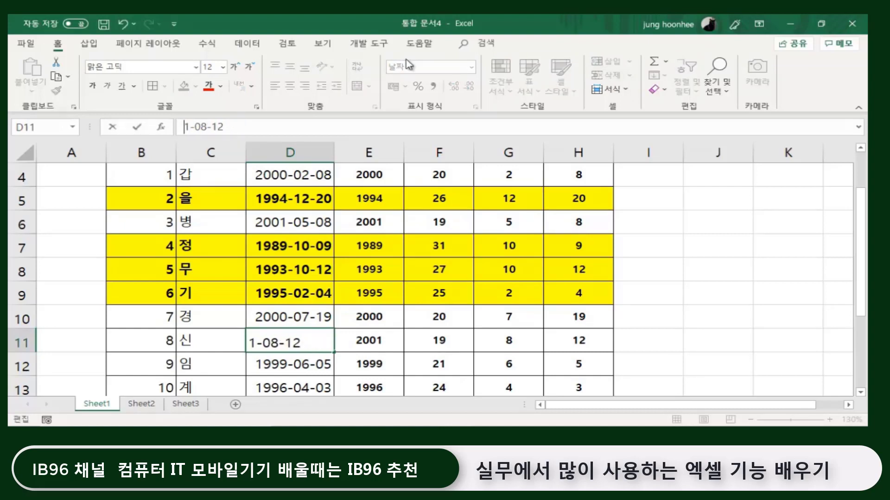
{"action": "type", "text": "199"}
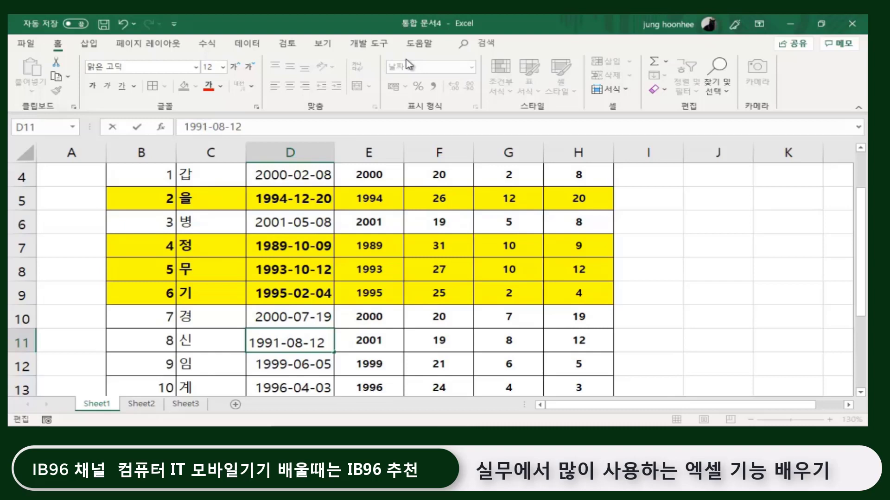
{"action": "key", "text": "Return"}
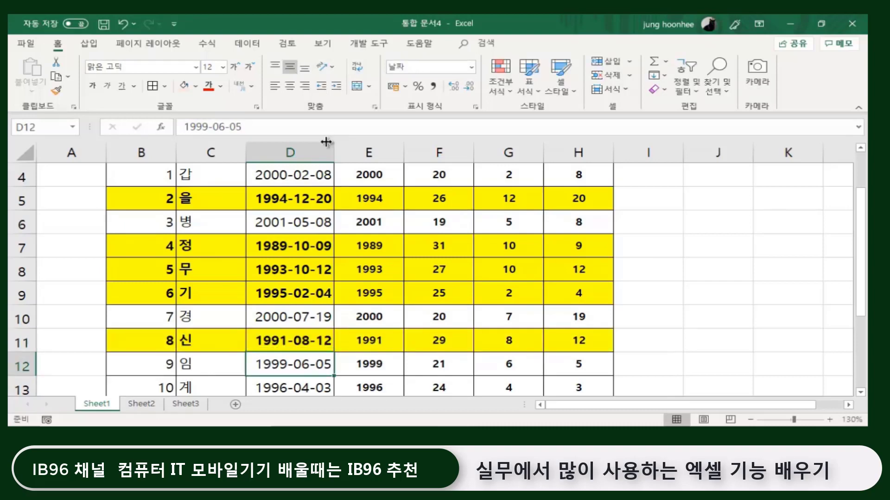
{"action": "scroll", "coordinate": [549, 324], "scroll_direction": "up", "scroll_amount": 1}
{"action": "scroll", "coordinate": [549, 324], "scroll_direction": "down", "scroll_amount": 2}
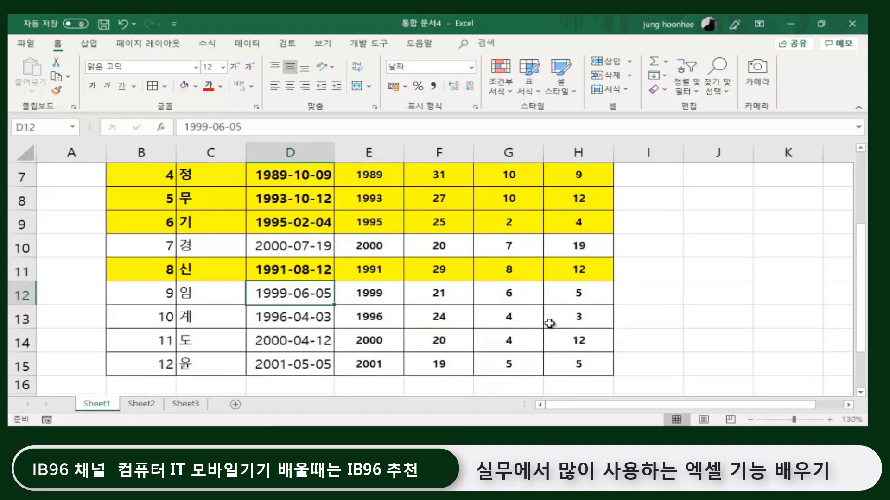
{"action": "scroll", "coordinate": [549, 323], "scroll_direction": "up", "scroll_amount": 2}
{"action": "scroll", "coordinate": [459, 300], "scroll_direction": "down", "scroll_amount": 3}
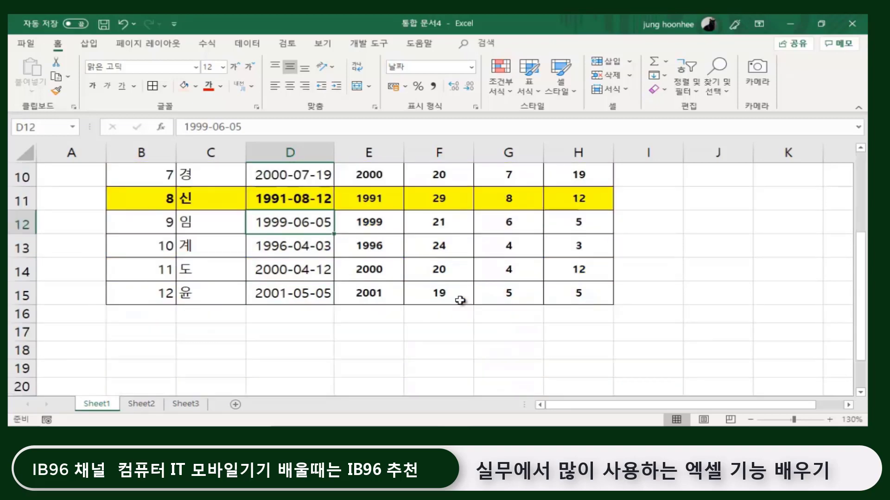
{"action": "scroll", "coordinate": [445, 308], "scroll_direction": "up", "scroll_amount": 3}
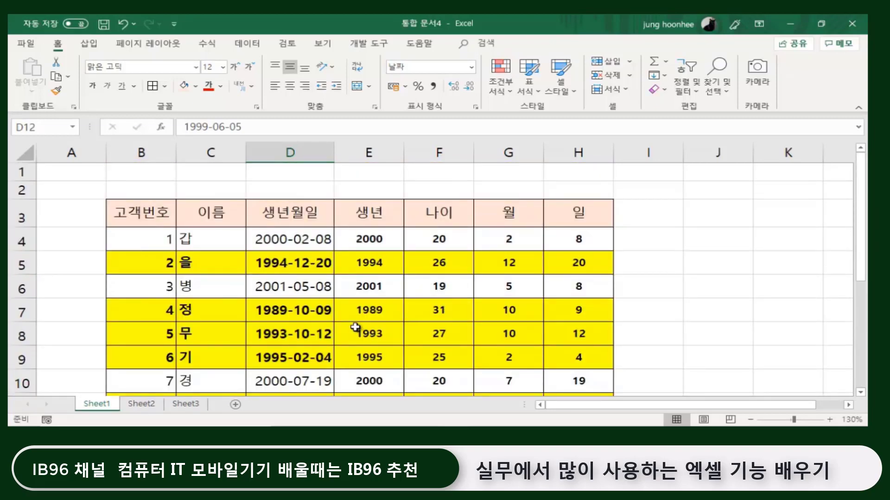
{"action": "scroll", "coordinate": [371, 292], "scroll_direction": "down", "scroll_amount": 1}
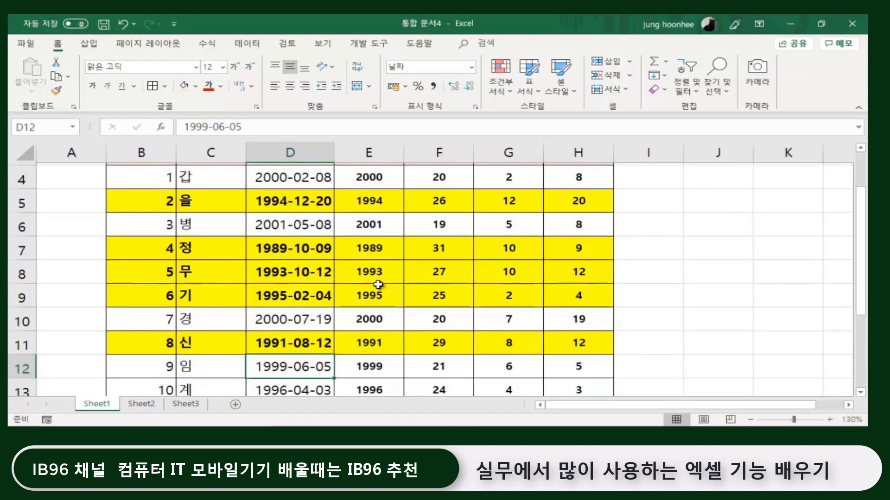
{"action": "scroll", "coordinate": [323, 278], "scroll_direction": "up", "scroll_amount": 1}
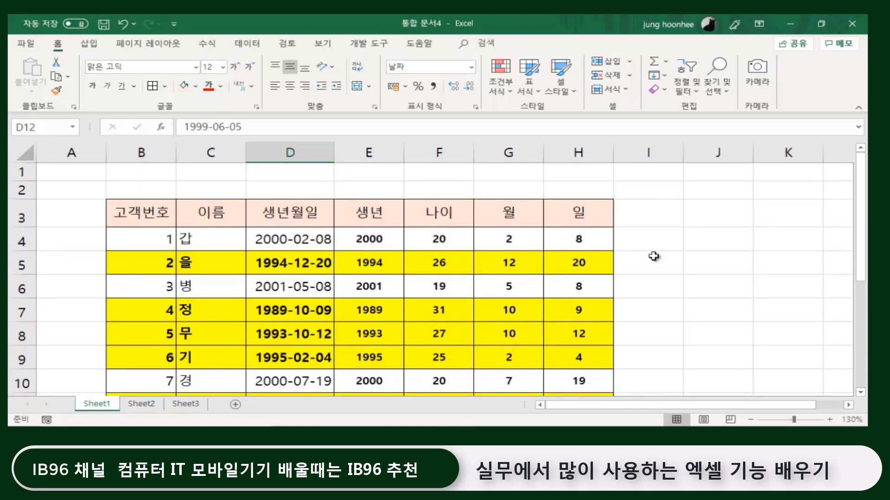
Select B4:H15 and open the Conditional Formatting Rules Manager showing the =$F4>=25 rule.
{"action": "left_click", "coordinate": [143, 237]}
{"action": "left_click_drag", "start_coordinate": [144, 237], "coordinate": [570, 380]}
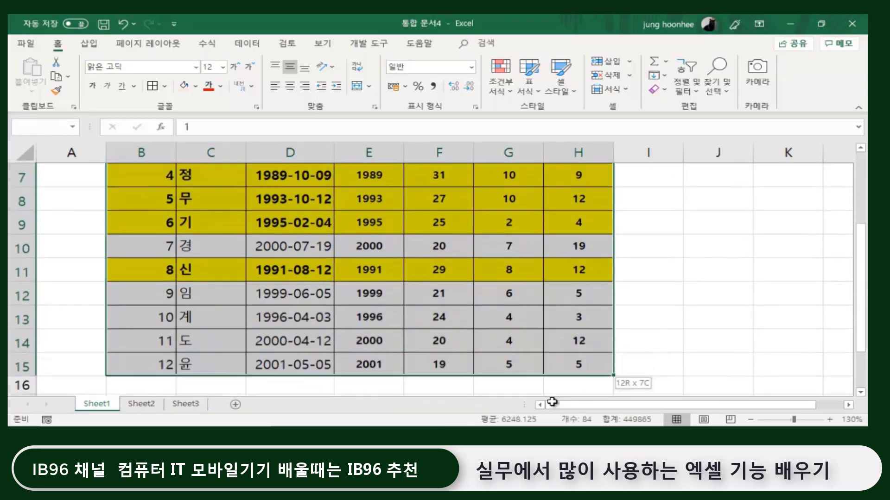
{"action": "left_click_drag", "start_coordinate": [570, 380], "coordinate": [560, 358]}
{"action": "scroll", "coordinate": [566, 324], "scroll_direction": "up", "scroll_amount": 1}
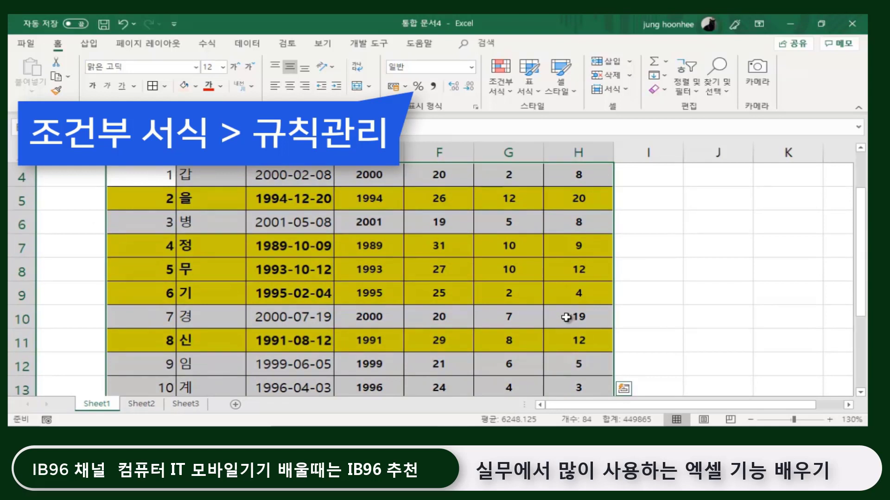
{"action": "left_click", "coordinate": [513, 95]}
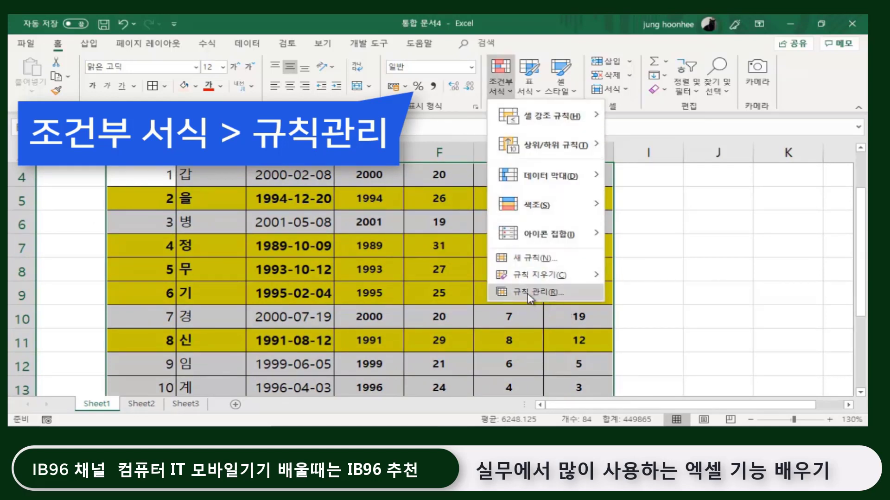
{"action": "left_click", "coordinate": [561, 292]}
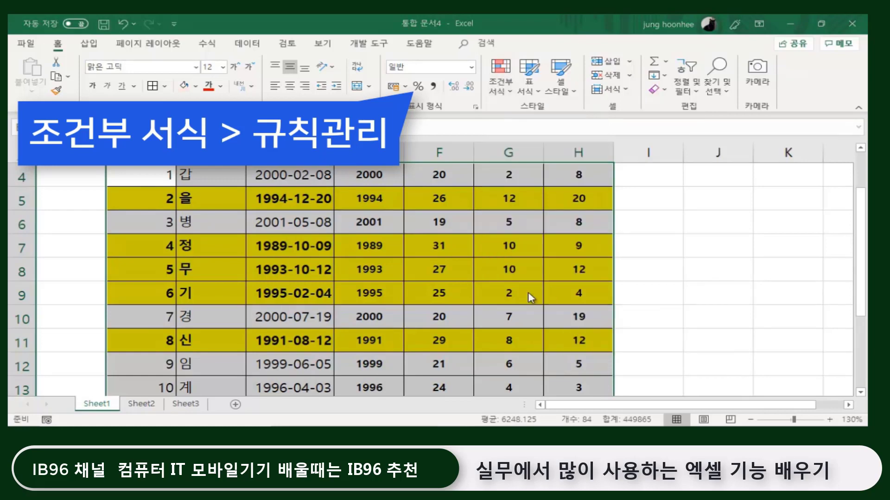
{"action": "left_click_drag", "start_coordinate": [583, 121], "coordinate": [447, 130]}
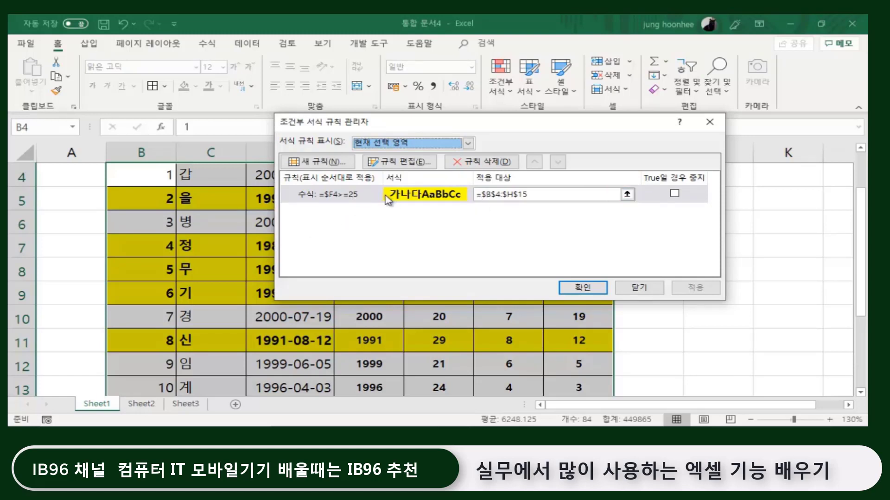
{"action": "mouse_move", "coordinate": [439, 125]}
{"action": "left_mouse_down"}
{"action": "mouse_move", "coordinate": [607, 111]}
{"action": "mouse_move", "coordinate": [592, 128]}
{"action": "left_mouse_up"}
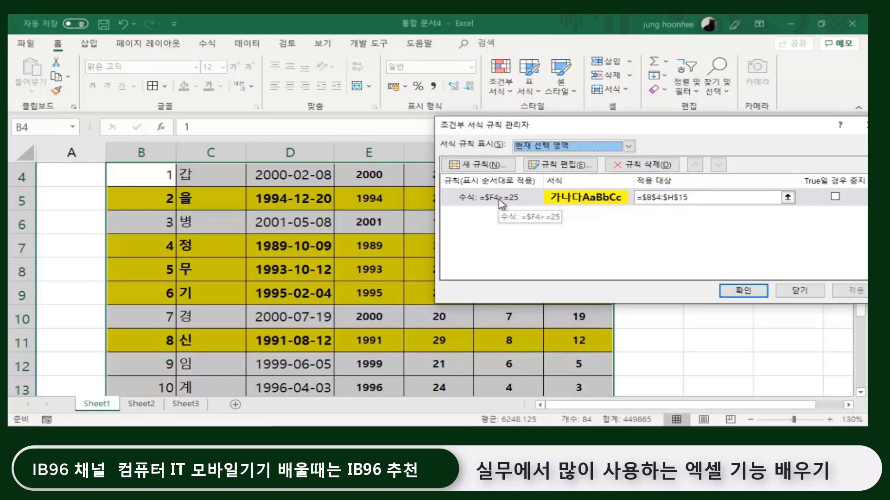
Edit the existing rule's formula from =$F4>=25 to =$F4<=20.
{"action": "left_click", "coordinate": [573, 166]}
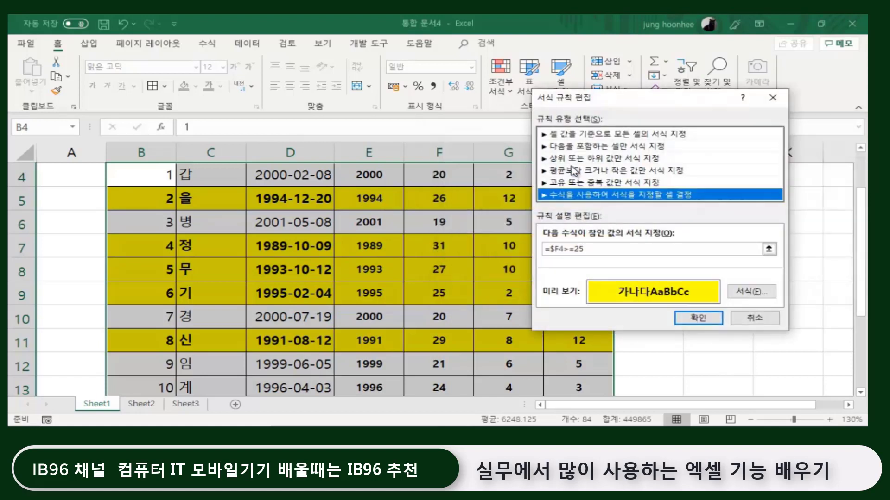
{"action": "left_click", "coordinate": [586, 250]}
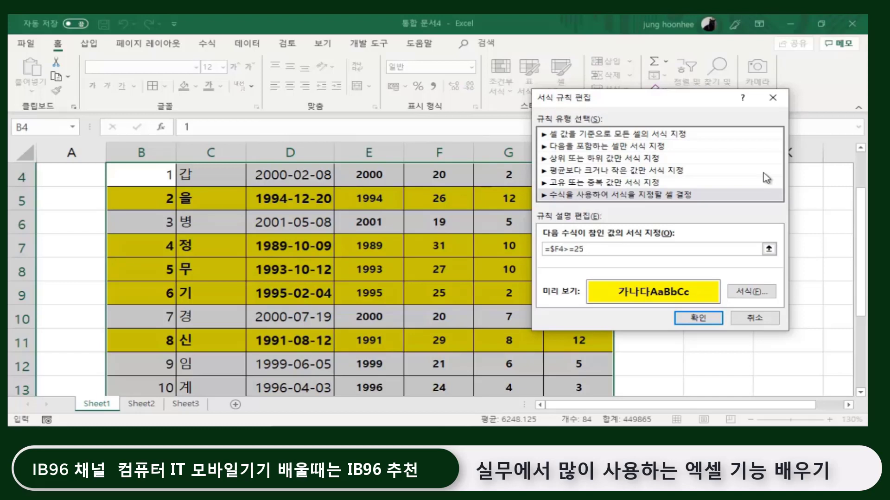
{"action": "key", "text": "BackSpace"}
{"action": "key", "text": "BackSpace"}
{"action": "left_click", "coordinate": [711, 318]}
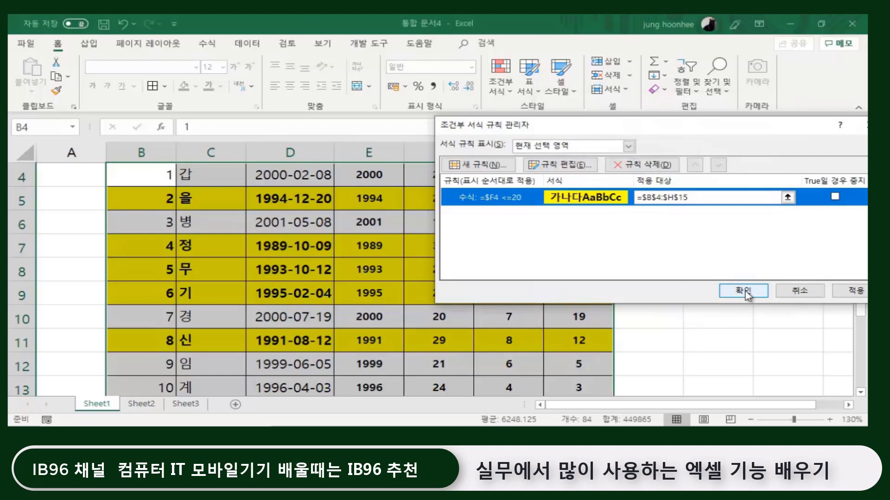
Apply the edited rule and verify that rows 4, 6, 10, 14 and 15 are highlighted yellow and bold.
{"action": "left_click", "coordinate": [743, 291]}
{"action": "left_click", "coordinate": [695, 274]}
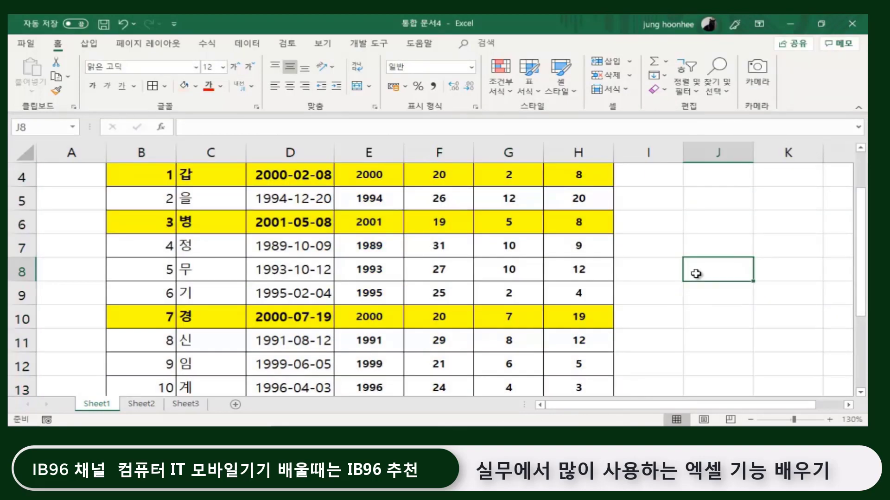
{"action": "scroll", "coordinate": [533, 287], "scroll_direction": "up", "scroll_amount": 1}
{"action": "scroll", "coordinate": [408, 259], "scroll_direction": "down", "scroll_amount": 1}
{"action": "scroll", "coordinate": [444, 319], "scroll_direction": "down", "scroll_amount": 1}
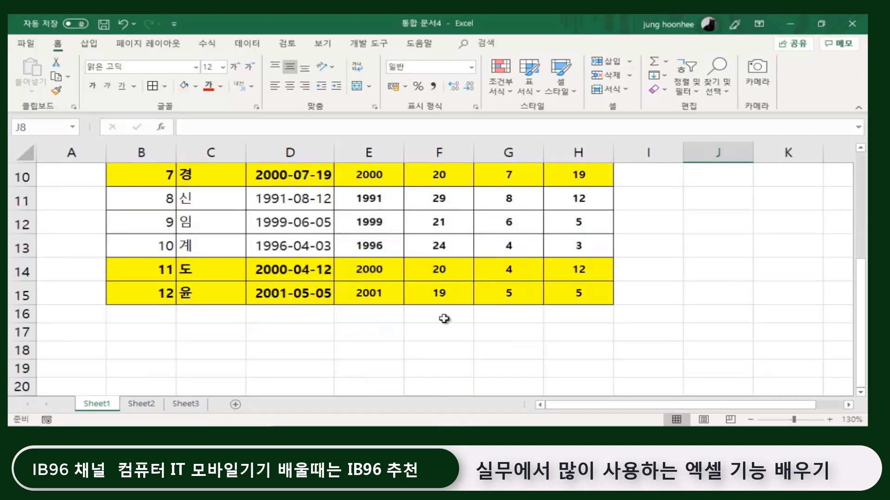
{"action": "scroll", "coordinate": [444, 319], "scroll_direction": "up", "scroll_amount": 2}
{"action": "scroll", "coordinate": [444, 319], "scroll_direction": "up", "scroll_amount": 1}
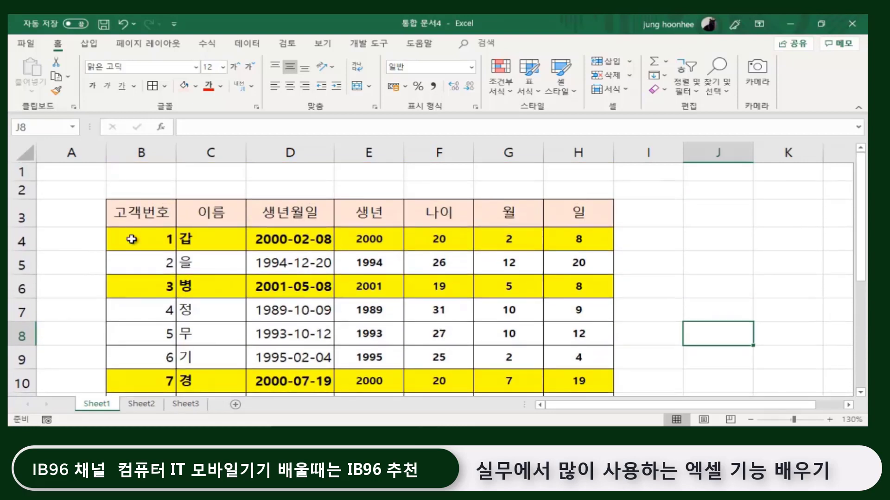
{"action": "left_click", "coordinate": [132, 239]}
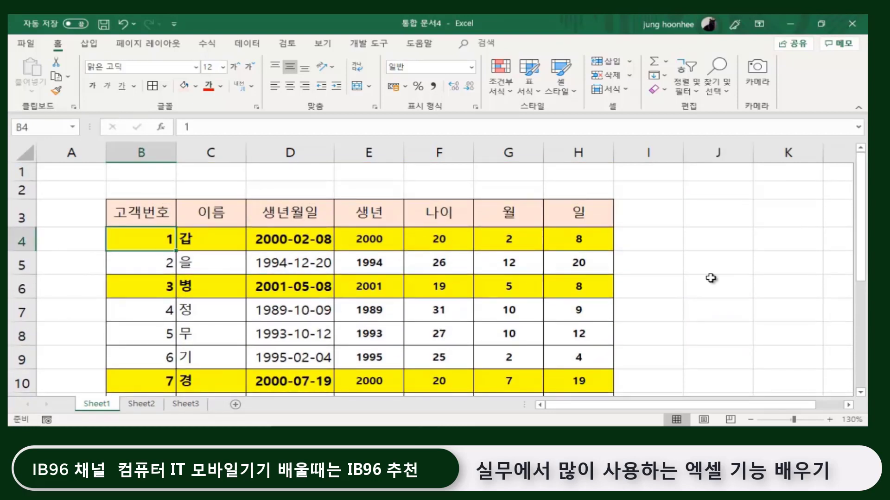